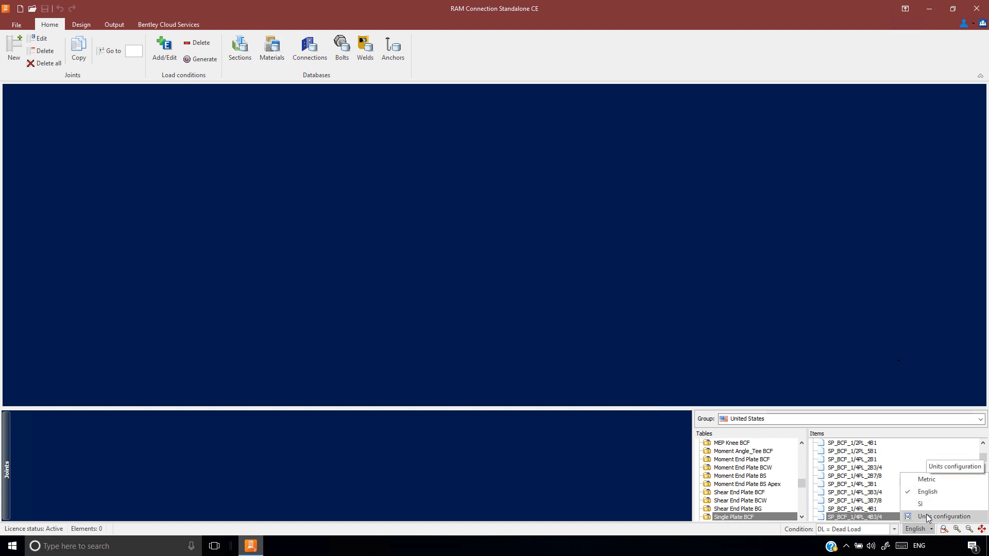
Review the English units configuration for lengths, section dimensions, loads and moments, and accept it
{"action": "left_click", "coordinate": [927, 516]}
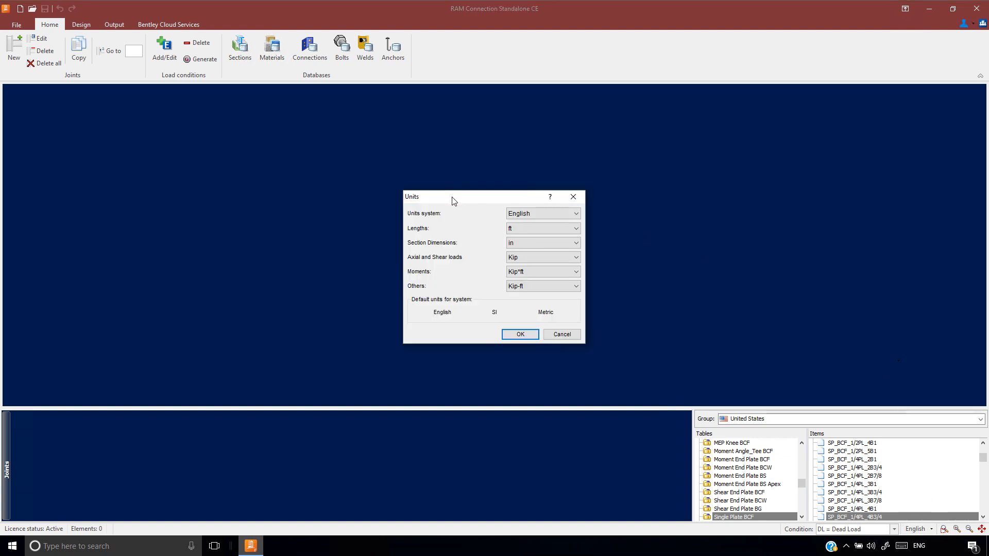
{"action": "left_click_drag", "start_coordinate": [453, 200], "coordinate": [443, 179]}
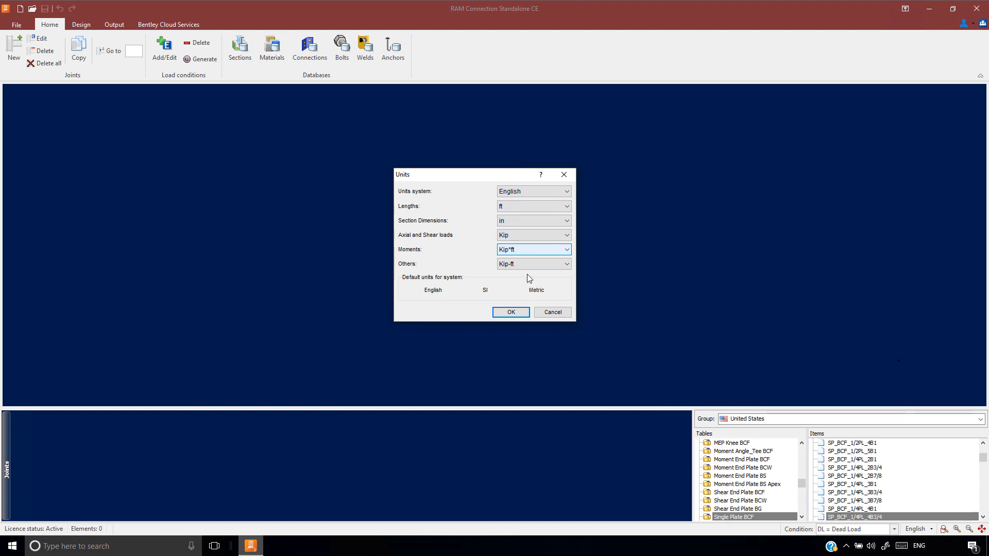
{"action": "left_click", "coordinate": [508, 312]}
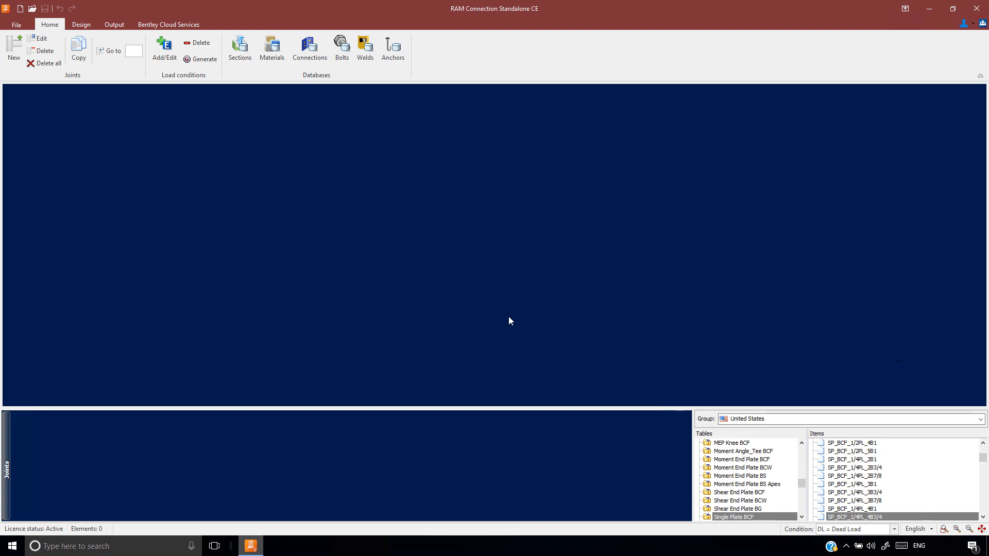
Add a load case with ID LL, description Live Load and category LL to the load conditions
{"action": "left_click", "coordinate": [160, 49]}
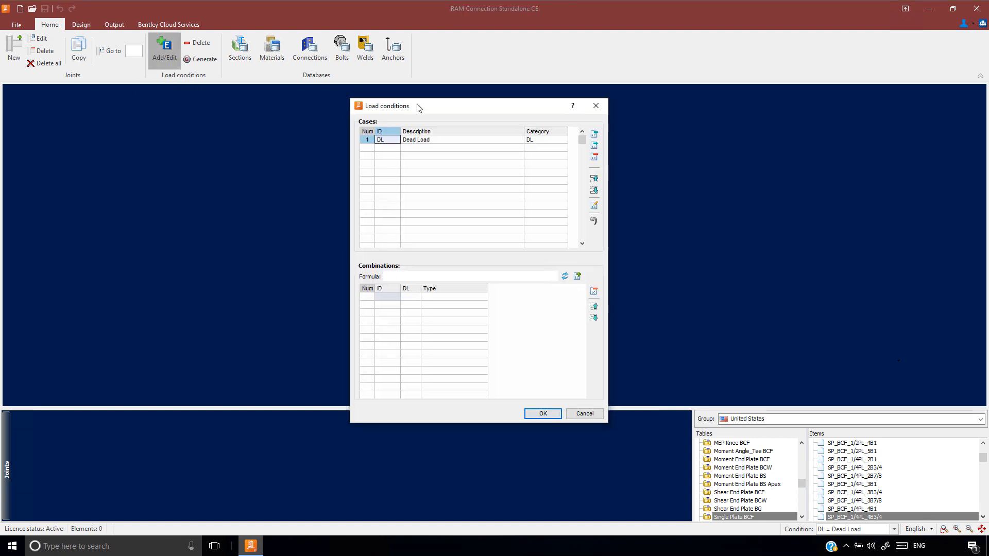
{"action": "left_click_drag", "start_coordinate": [421, 110], "coordinate": [402, 85]}
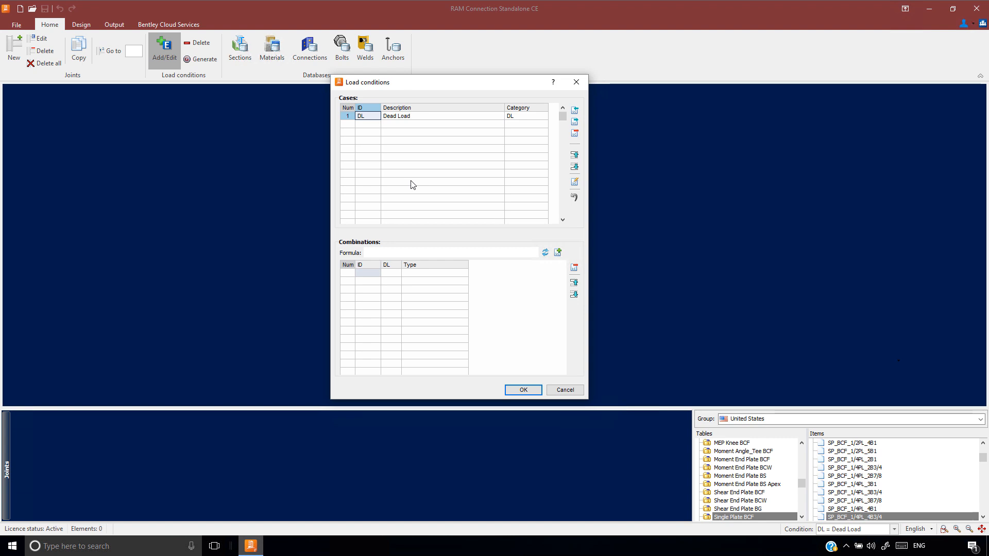
{"action": "left_click", "coordinate": [407, 116]}
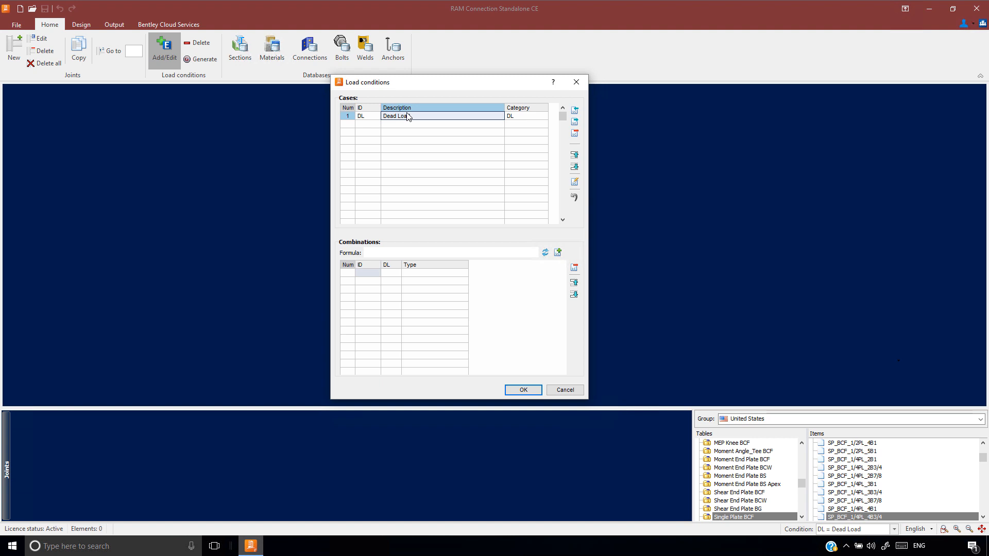
{"action": "key", "text": "Return"}
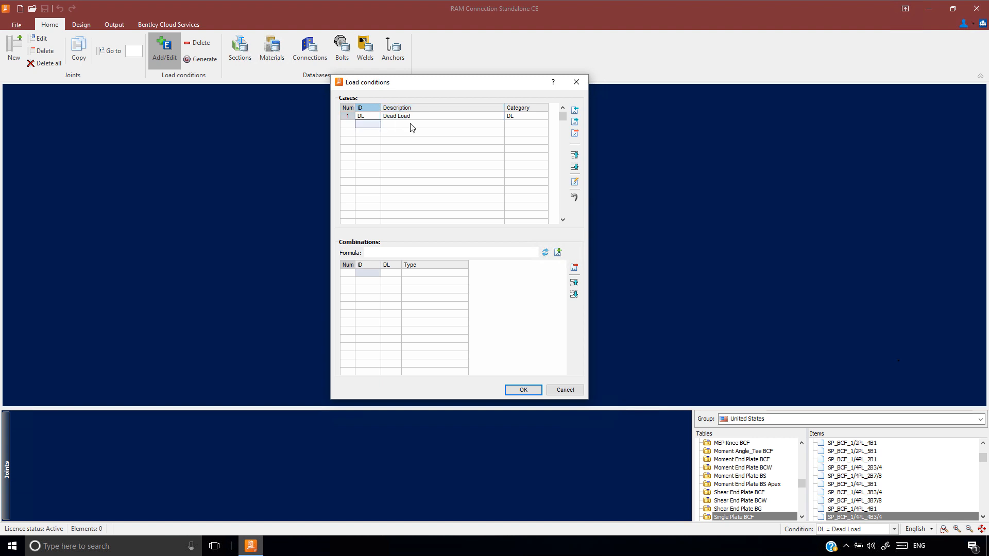
{"action": "type", "text": "LL"}
{"action": "key", "text": "Return"}
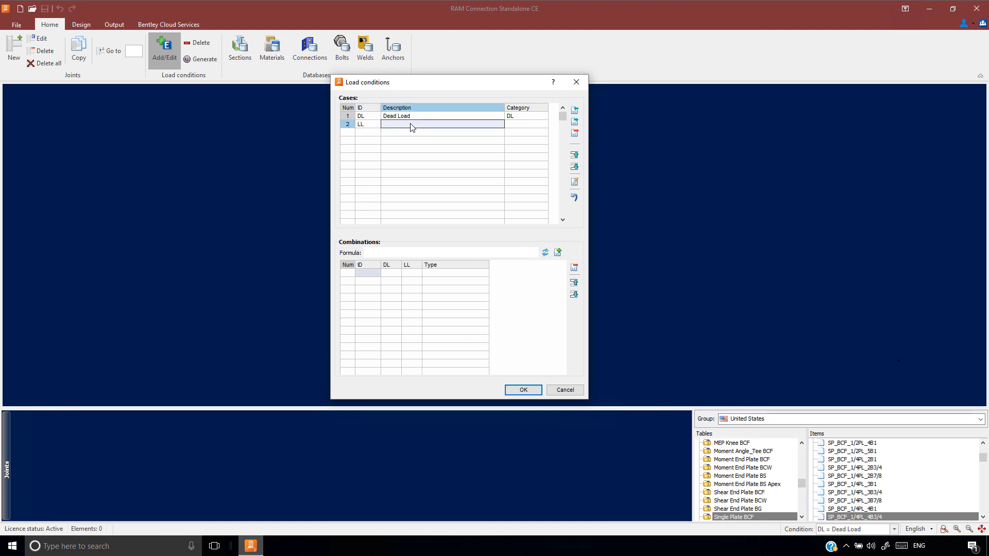
{"action": "type", "text": "Live"}
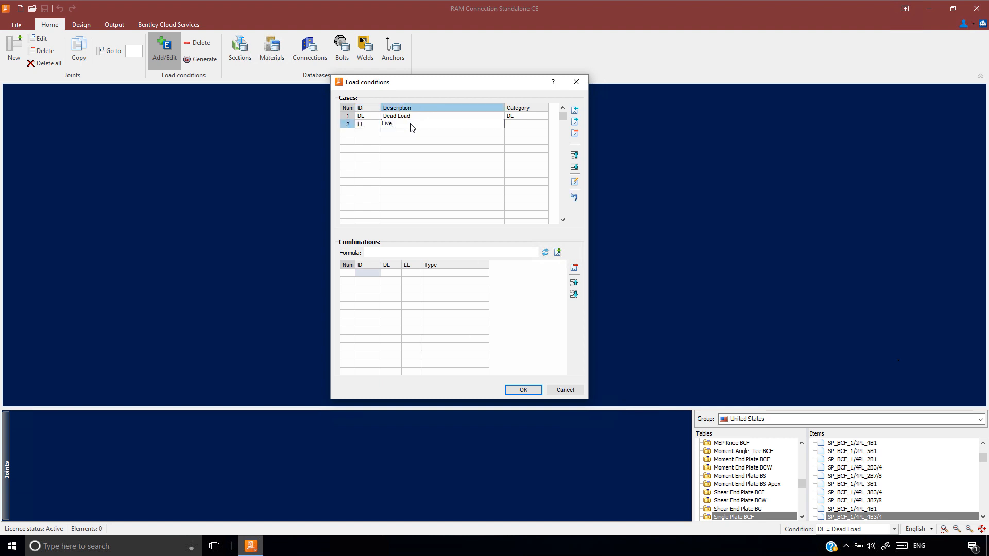
{"action": "type", "text": " Load"}
{"action": "key", "text": "Return"}
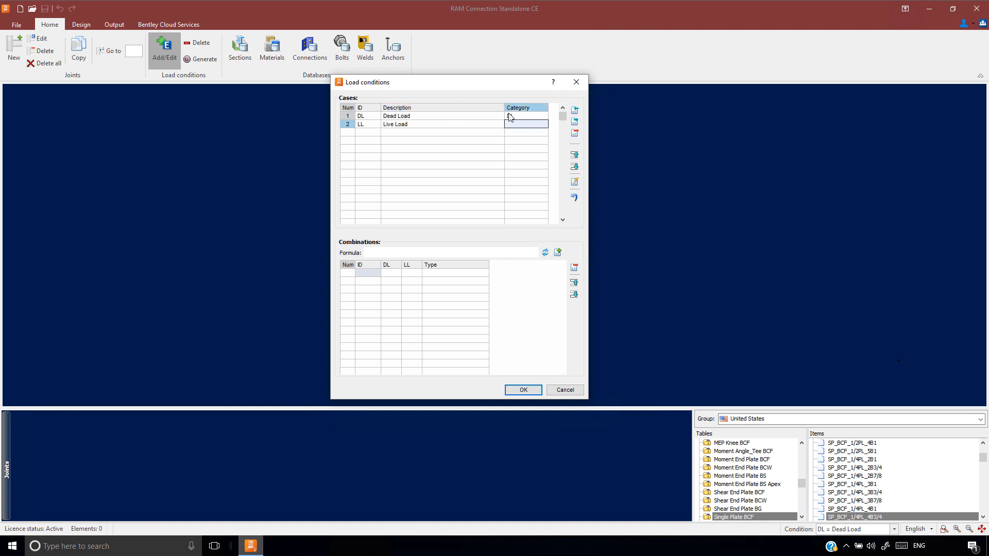
{"action": "left_click", "coordinate": [532, 127]}
{"action": "left_click", "coordinate": [531, 125]}
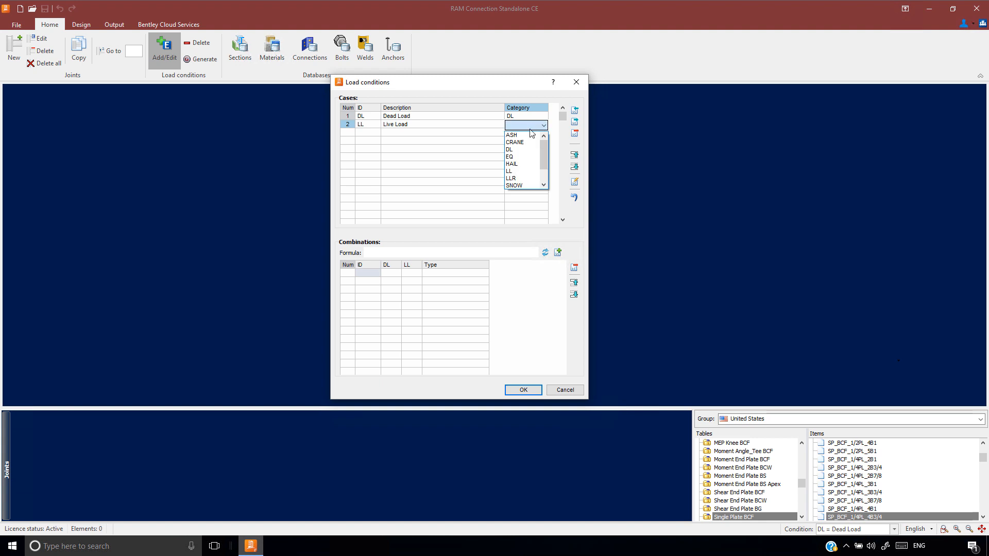
{"action": "left_click", "coordinate": [514, 170]}
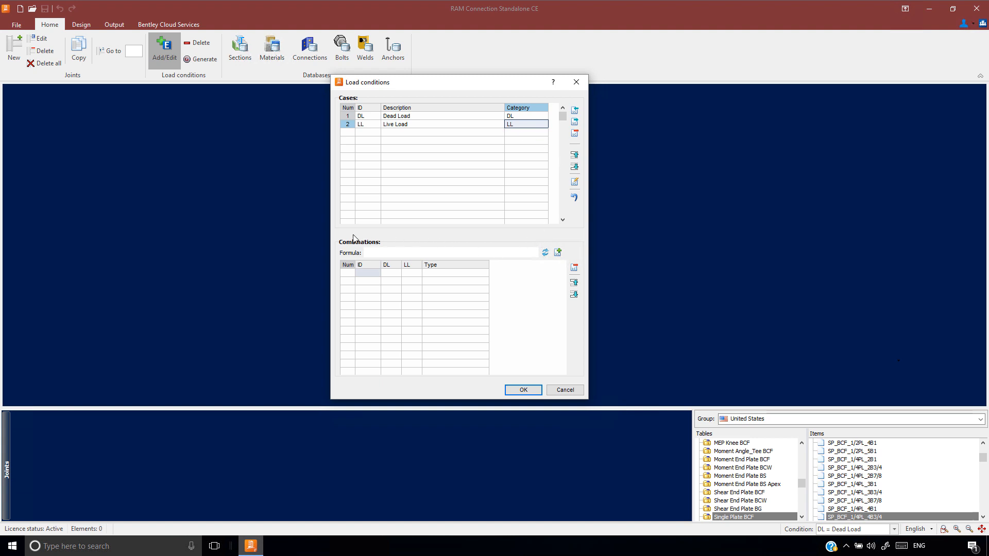
Add a load combination C1 with factors of 1.2 for DL and 1.6 for LL
{"action": "left_click", "coordinate": [365, 275]}
{"action": "type", "text": "C"}
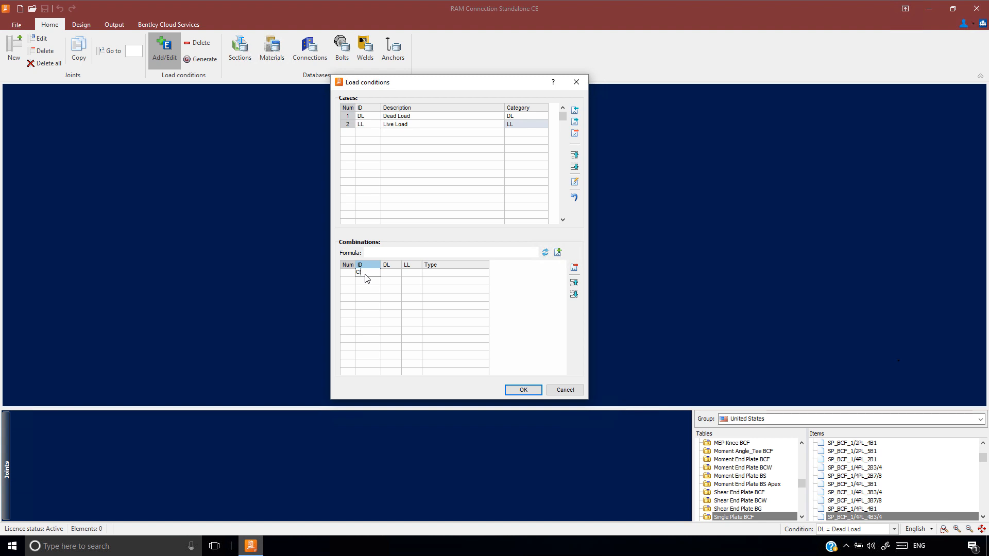
{"action": "type", "text": "1"}
{"action": "left_click", "coordinate": [396, 274]}
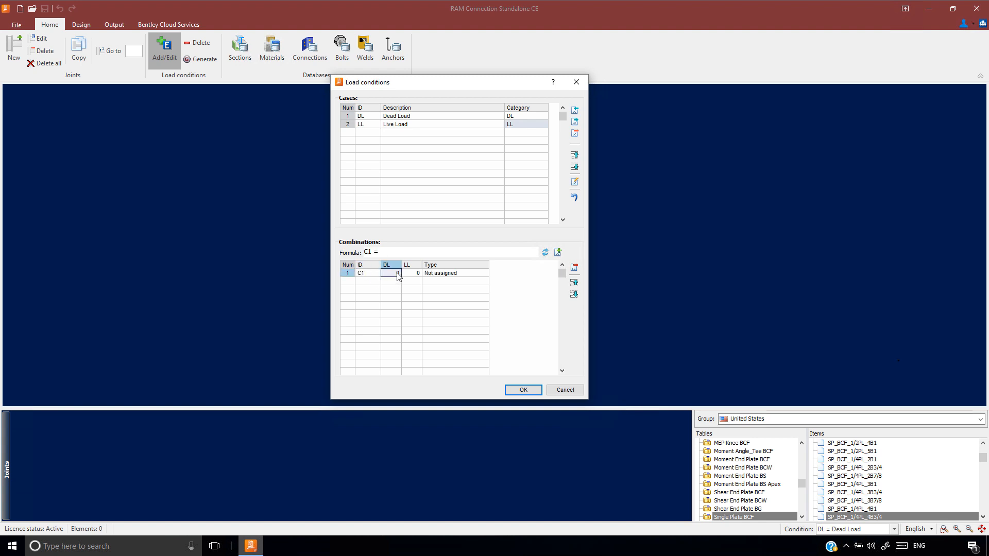
{"action": "type", "text": "1.2"}
{"action": "key", "text": "Tab"}
{"action": "type", "text": "1.6"}
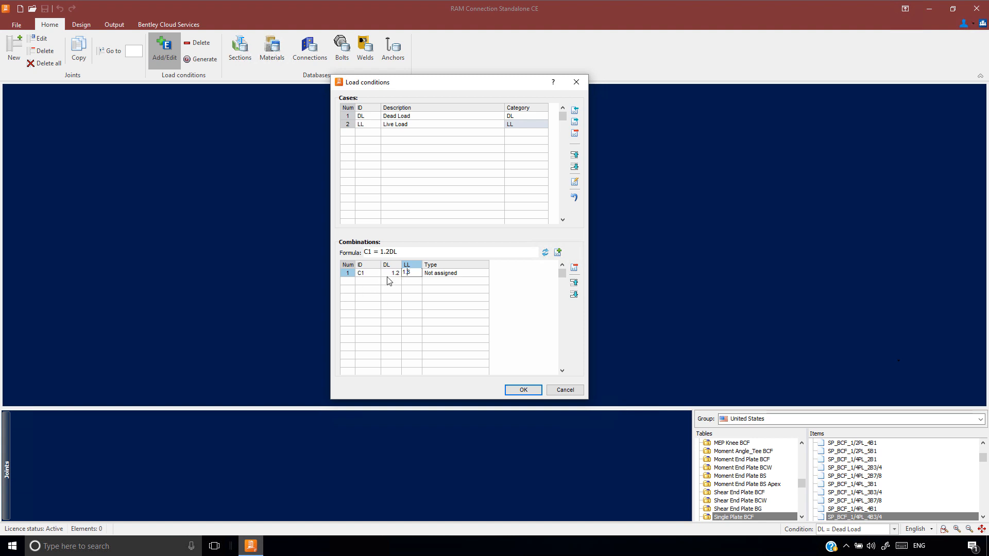
{"action": "left_click", "coordinate": [388, 275]}
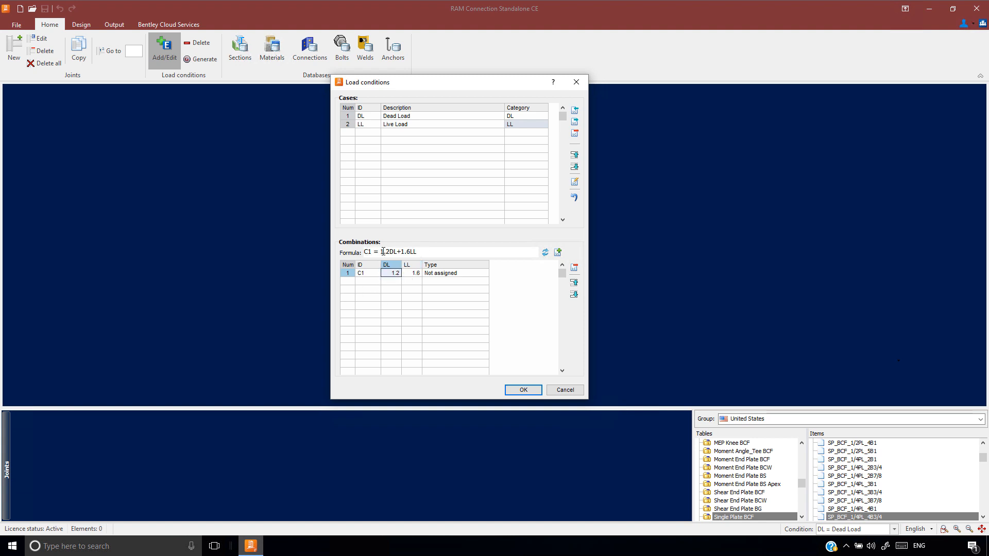
Delete the manually entered combination C1 and accept the load conditions
{"action": "left_click", "coordinate": [348, 273]}
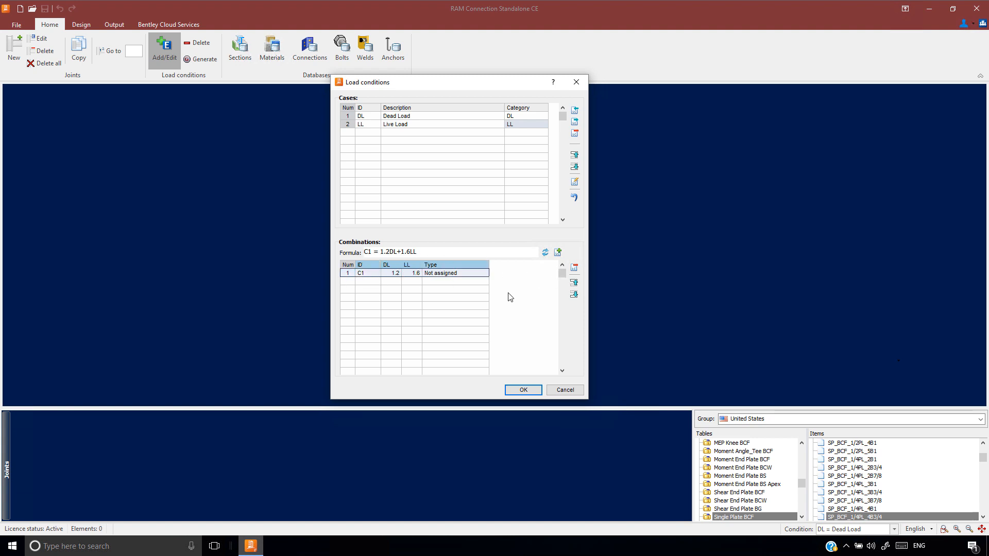
{"action": "key", "text": "Delete"}
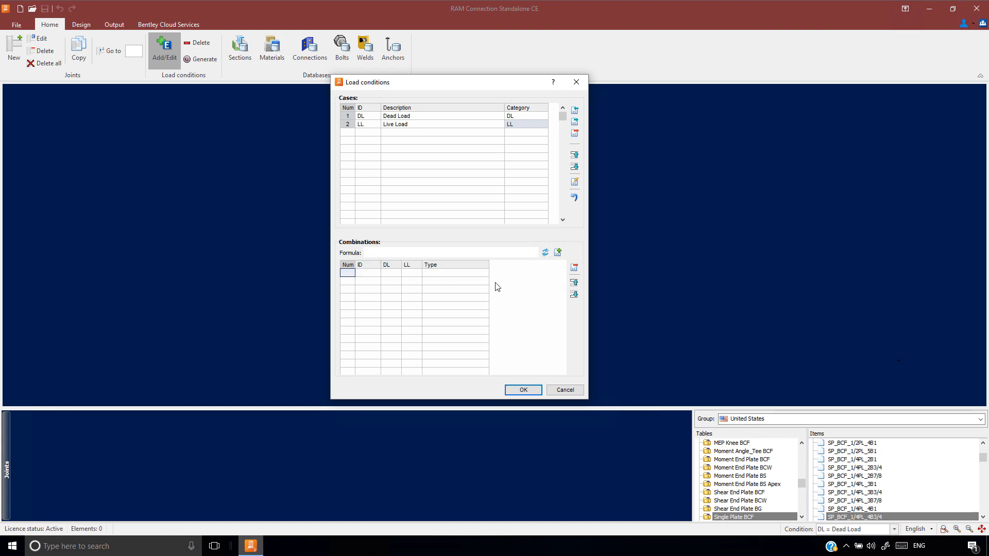
{"action": "left_click", "coordinate": [523, 390]}
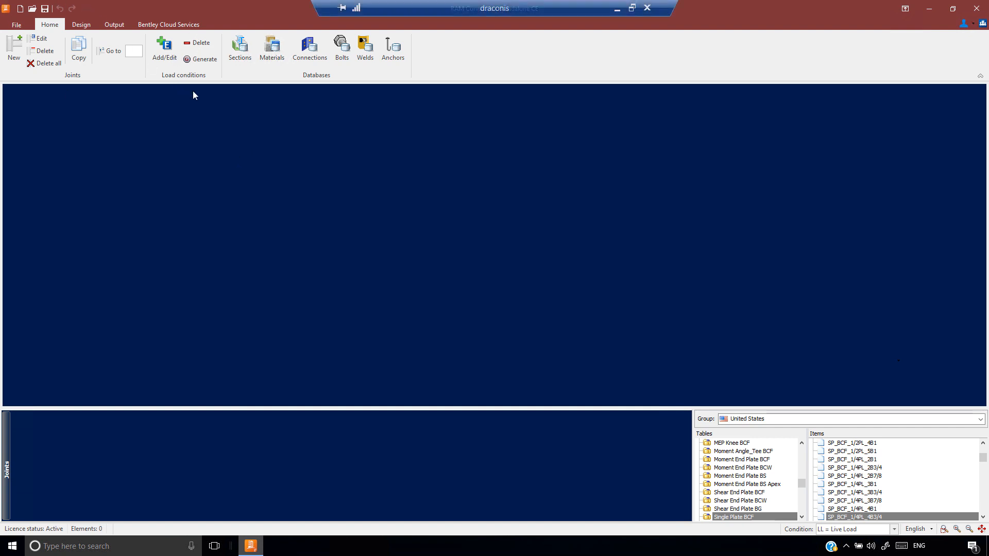
Generate only the 1.2DL+1.6LL combination from the ASCE 7-10 LRFD factored combos file, and check the list of available load conditions
{"action": "left_click", "coordinate": [200, 60]}
{"action": "left_click_drag", "start_coordinate": [401, 146], "coordinate": [353, 108]}
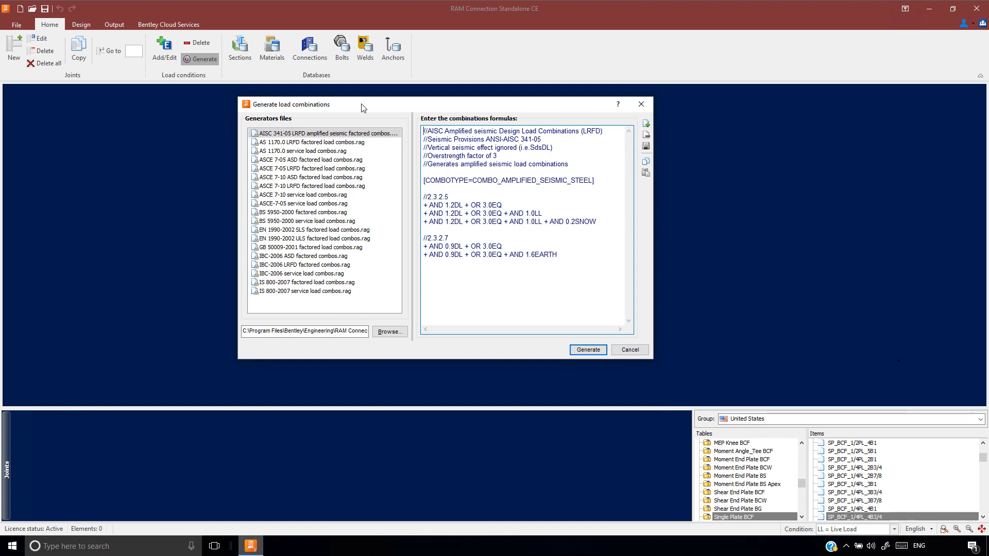
{"action": "left_click", "coordinate": [298, 187]}
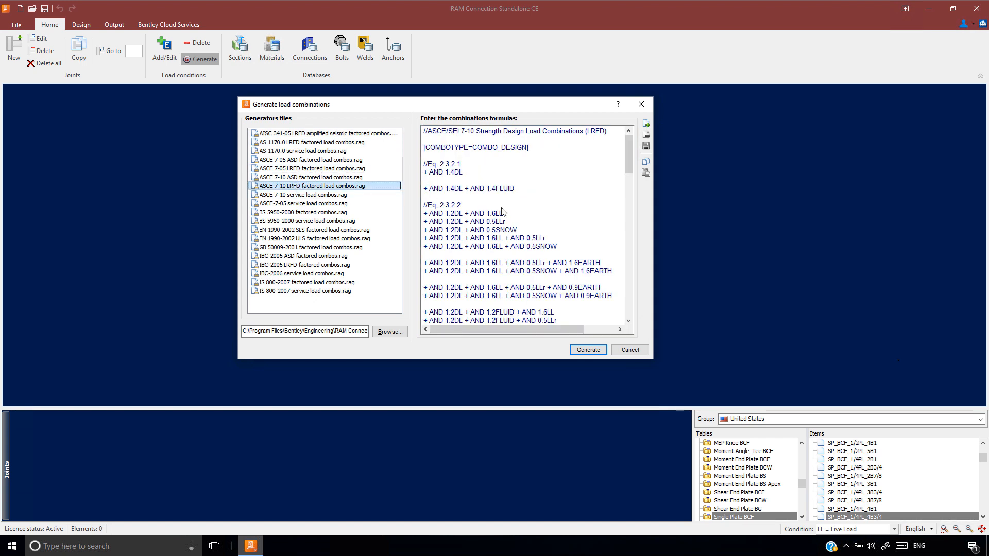
{"action": "left_click", "coordinate": [587, 351]}
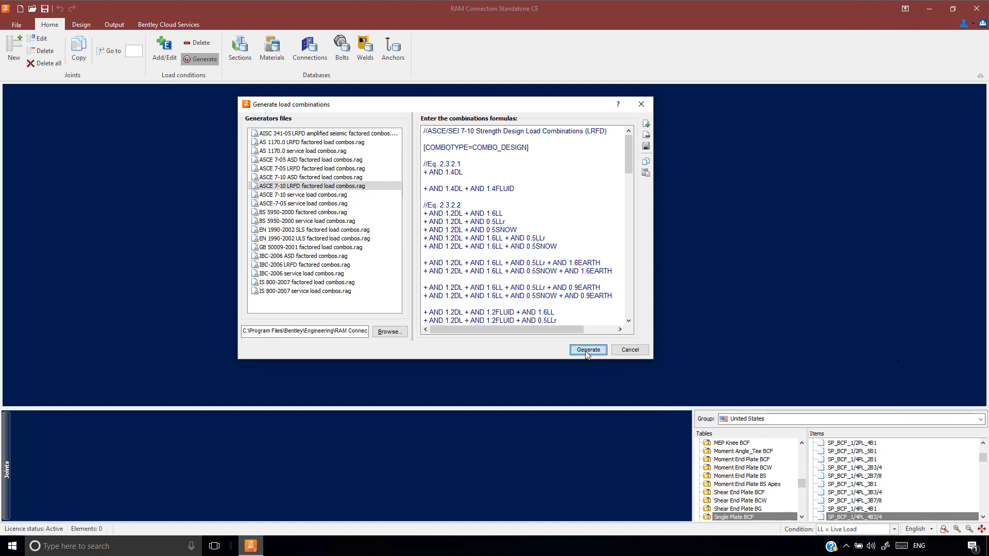
{"action": "left_click_drag", "start_coordinate": [423, 168], "coordinate": [414, 104]}
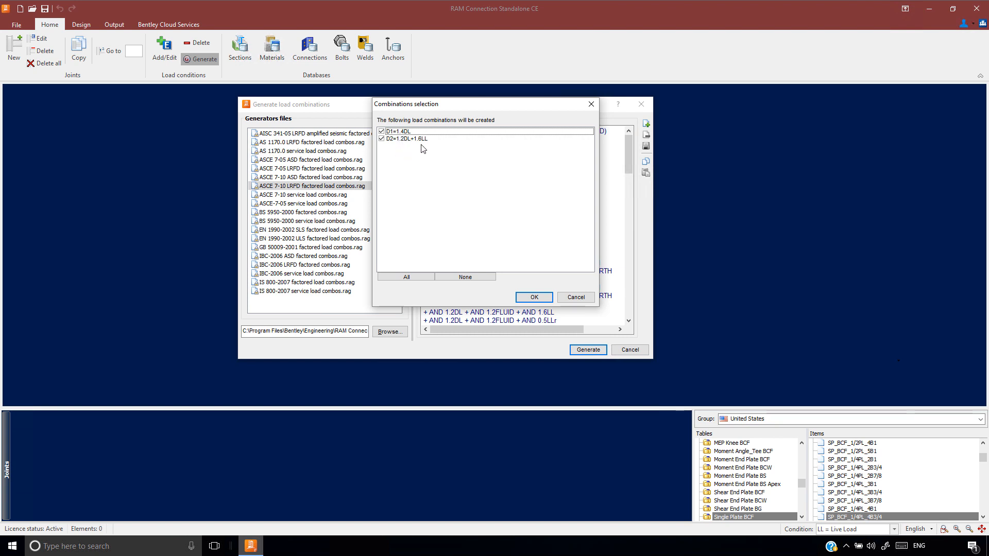
{"action": "left_click", "coordinate": [381, 131]}
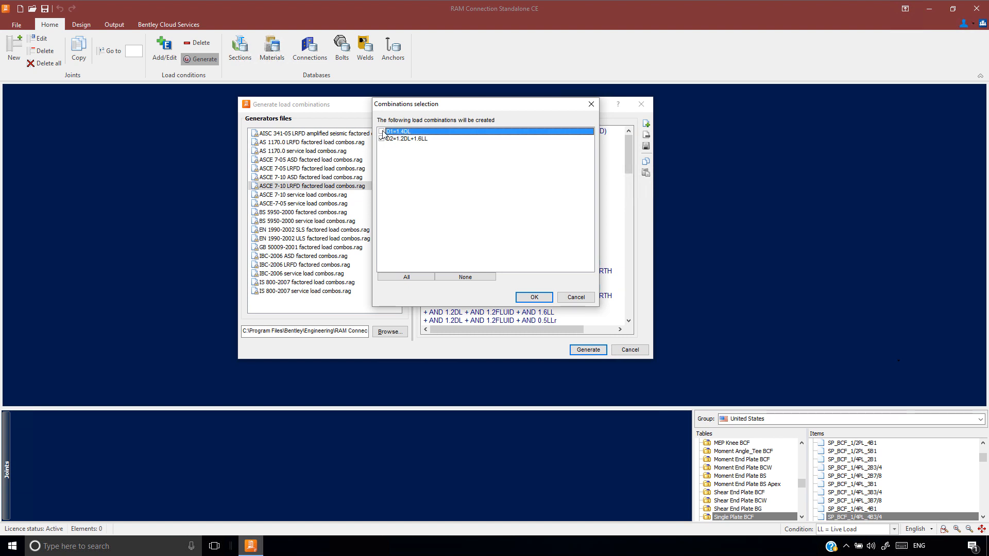
{"action": "left_click", "coordinate": [535, 298]}
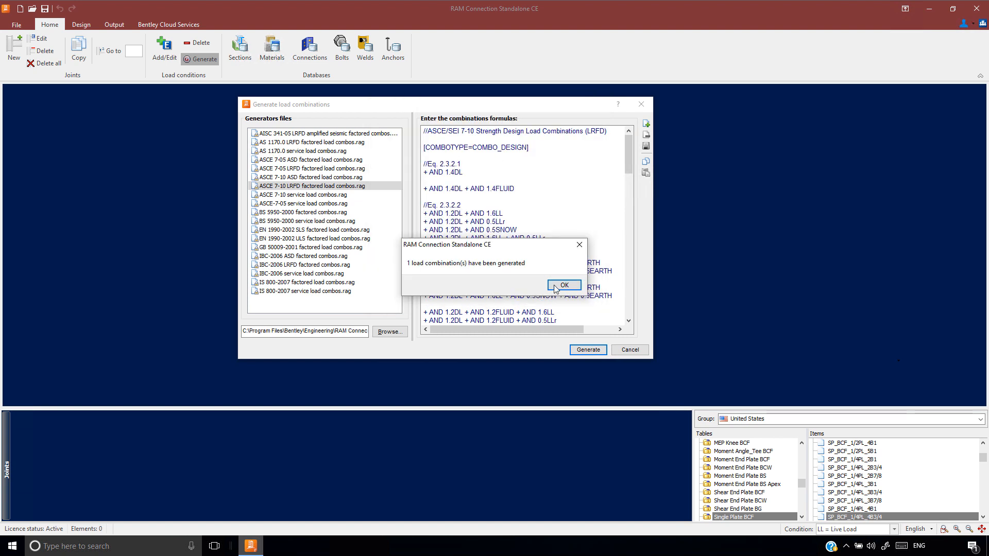
{"action": "left_click", "coordinate": [564, 287]}
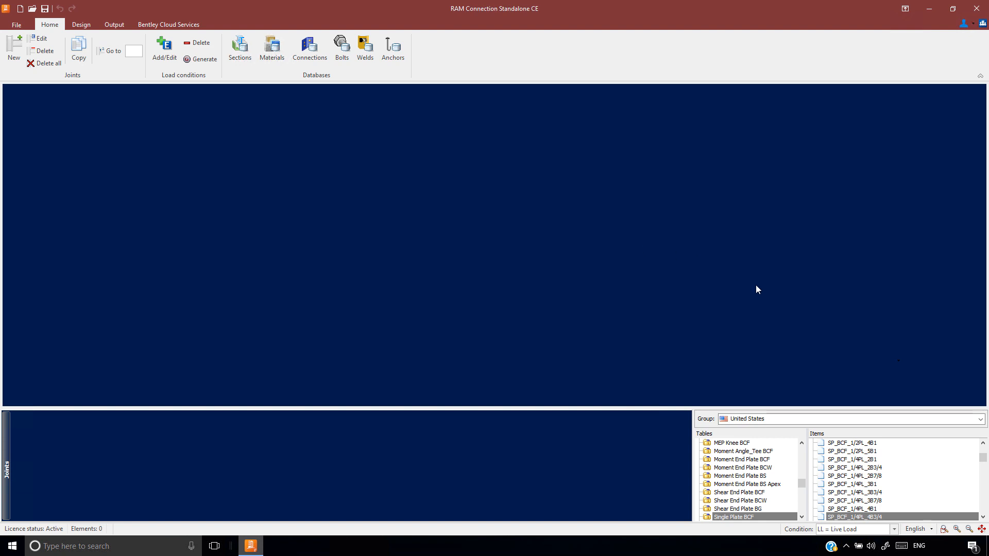
{"action": "left_click", "coordinate": [894, 530]}
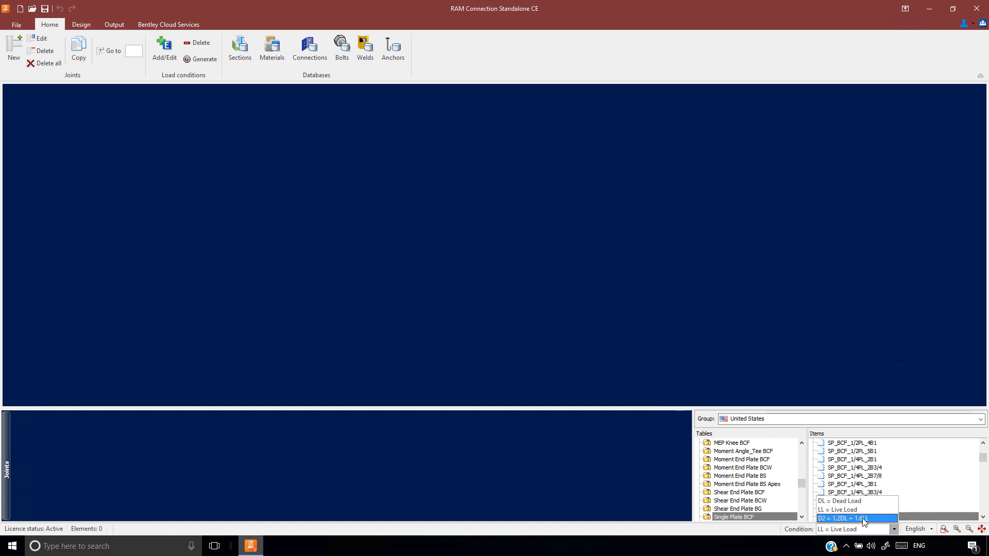
{"action": "left_click", "coordinate": [486, 301]}
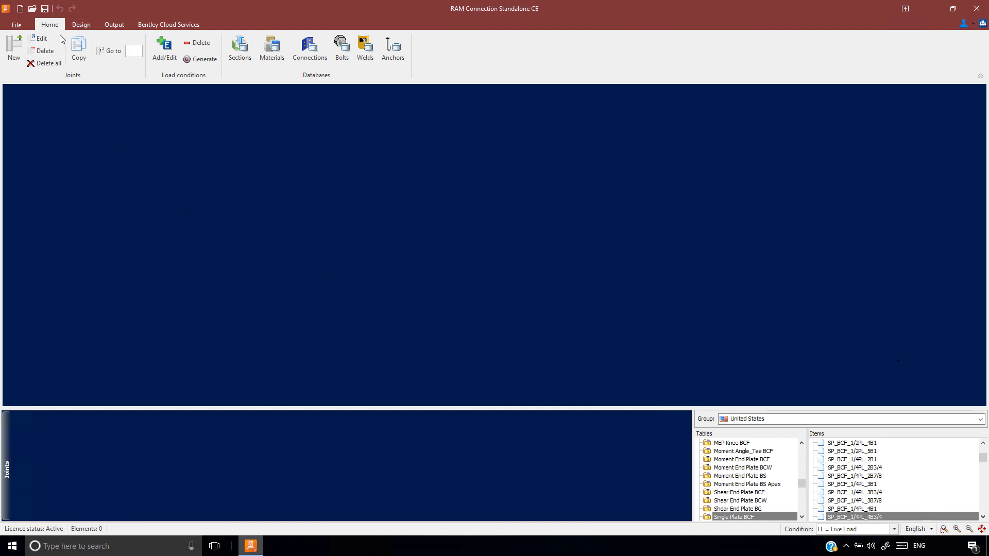
Start a new joint with structural type Frame and joint type CB
{"action": "left_click", "coordinate": [11, 49]}
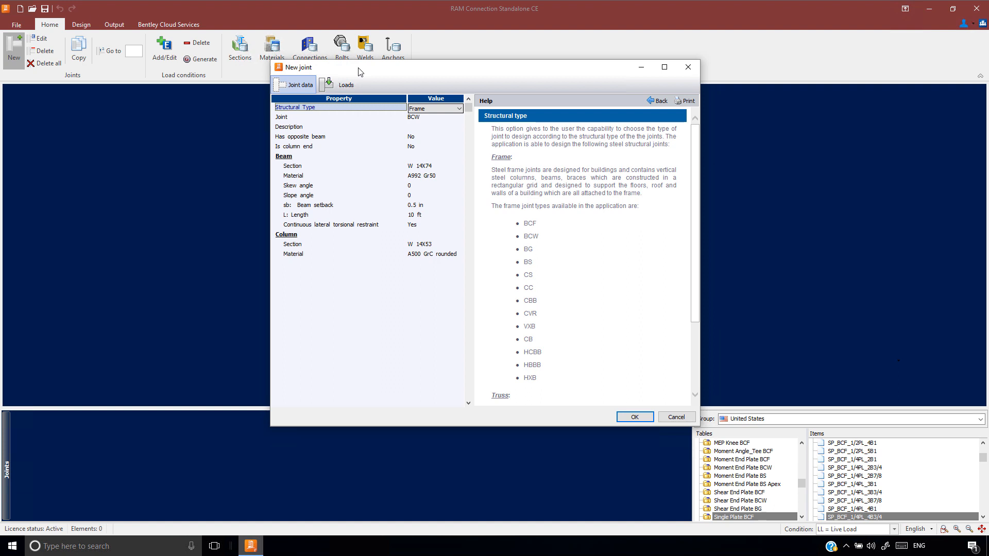
{"action": "left_click", "coordinate": [460, 110]}
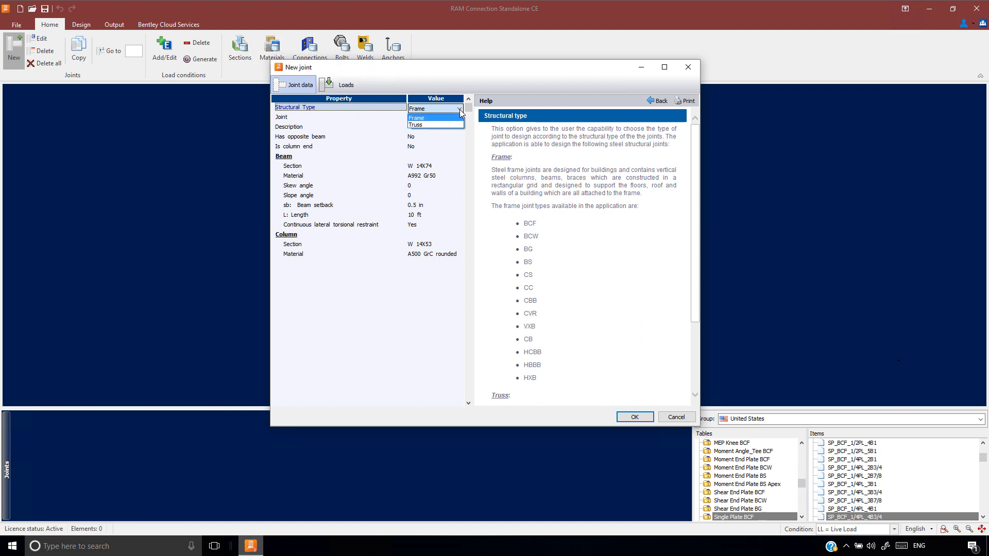
{"action": "left_click", "coordinate": [425, 120]}
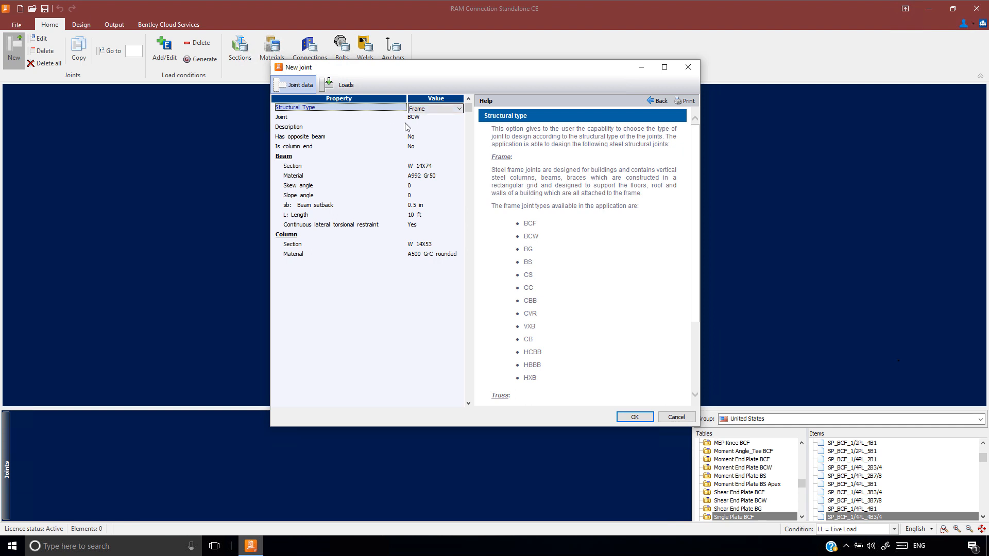
{"action": "left_click", "coordinate": [423, 119]}
{"action": "left_click", "coordinate": [460, 119]}
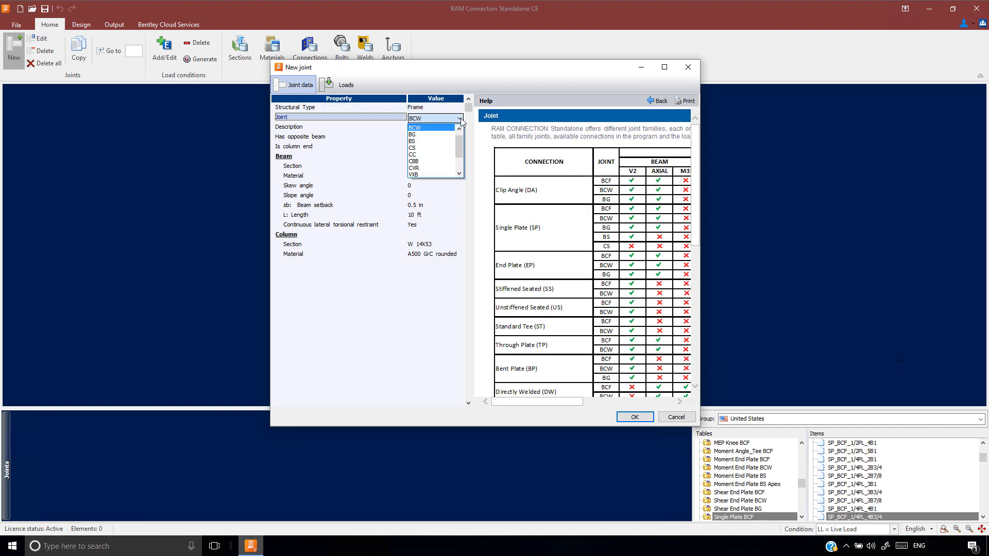
{"action": "left_click_drag", "start_coordinate": [459, 144], "coordinate": [460, 163]}
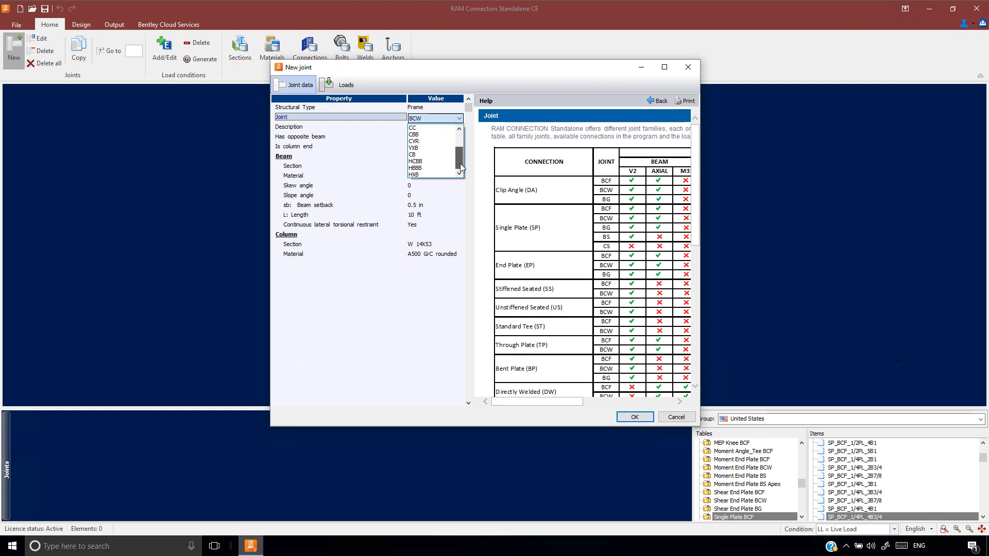
{"action": "left_click", "coordinate": [419, 155]}
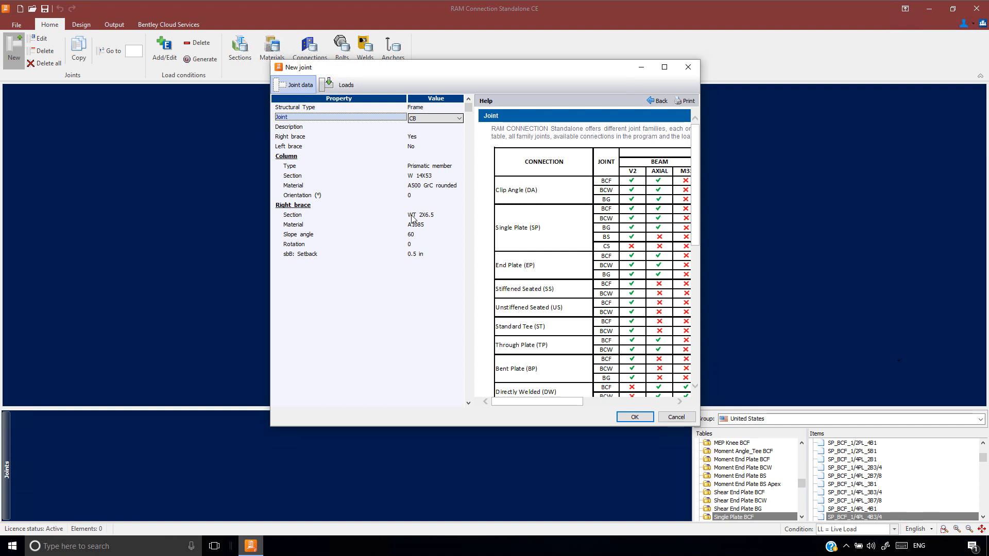
Set the new CB joint's right brace option to No
{"action": "left_click", "coordinate": [418, 138]}
{"action": "left_click", "coordinate": [460, 139]}
{"action": "left_click", "coordinate": [417, 147]}
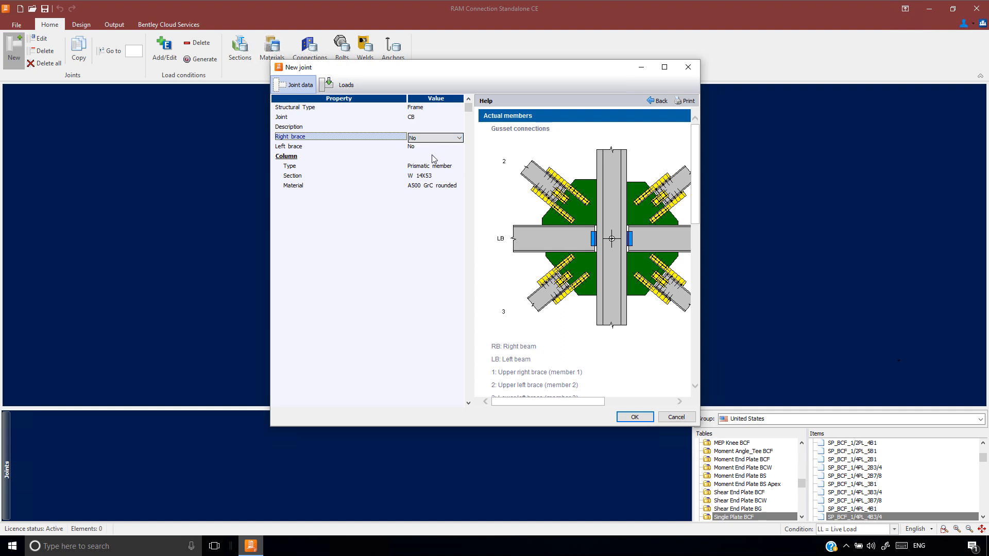
Set the column type to Prismatic member and choose the W 12X96 section from the United States W table
{"action": "left_click", "coordinate": [432, 168]}
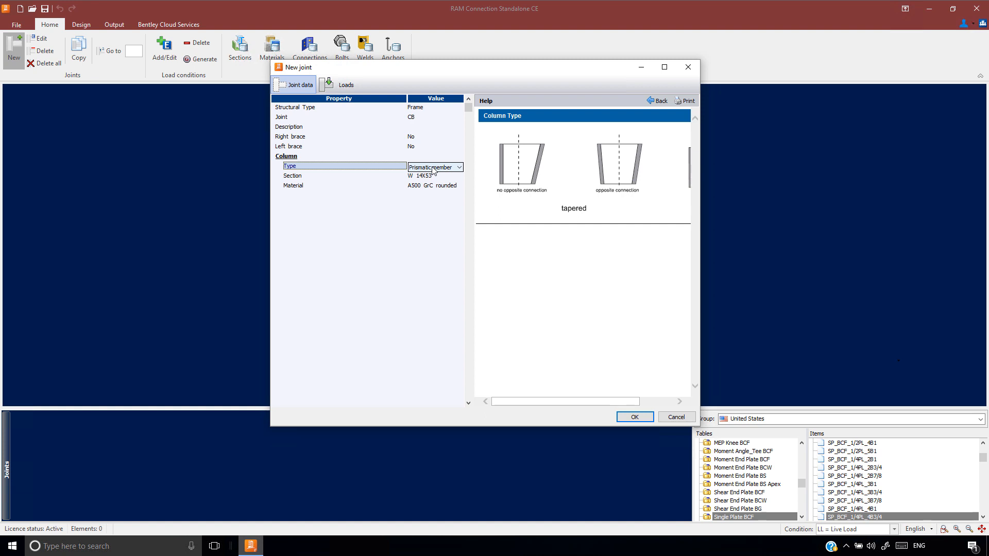
{"action": "left_click", "coordinate": [432, 168]}
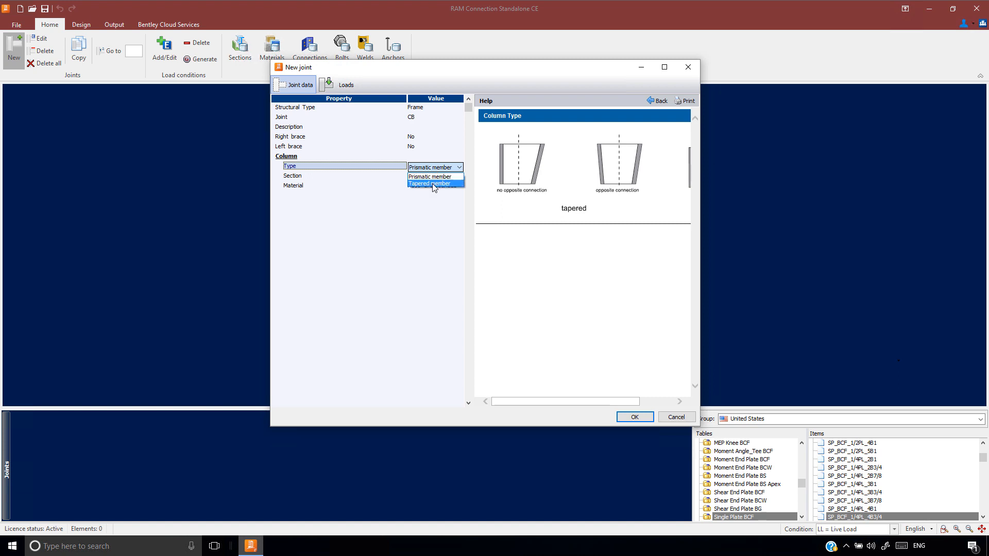
{"action": "left_click", "coordinate": [430, 177]}
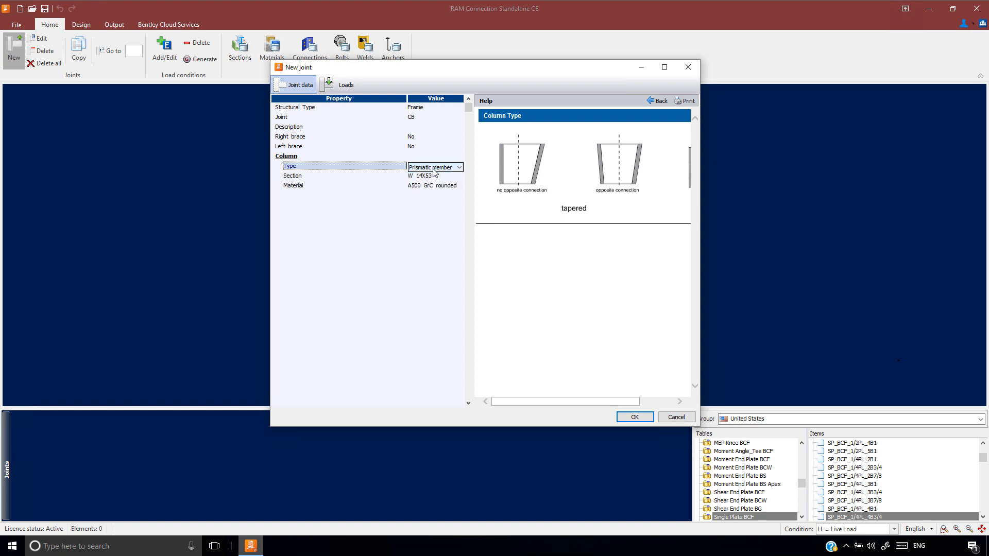
{"action": "left_click", "coordinate": [445, 177]}
{"action": "left_click", "coordinate": [458, 177]}
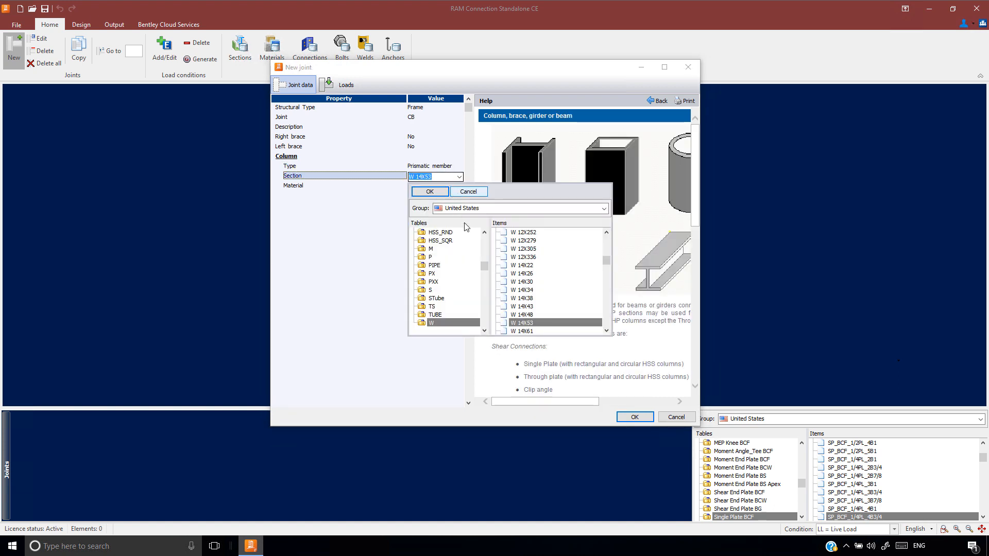
{"action": "scroll", "coordinate": [533, 278], "scroll_direction": "up", "scroll_amount": 5}
{"action": "left_click", "coordinate": [535, 281]}
{"action": "left_click", "coordinate": [429, 192]}
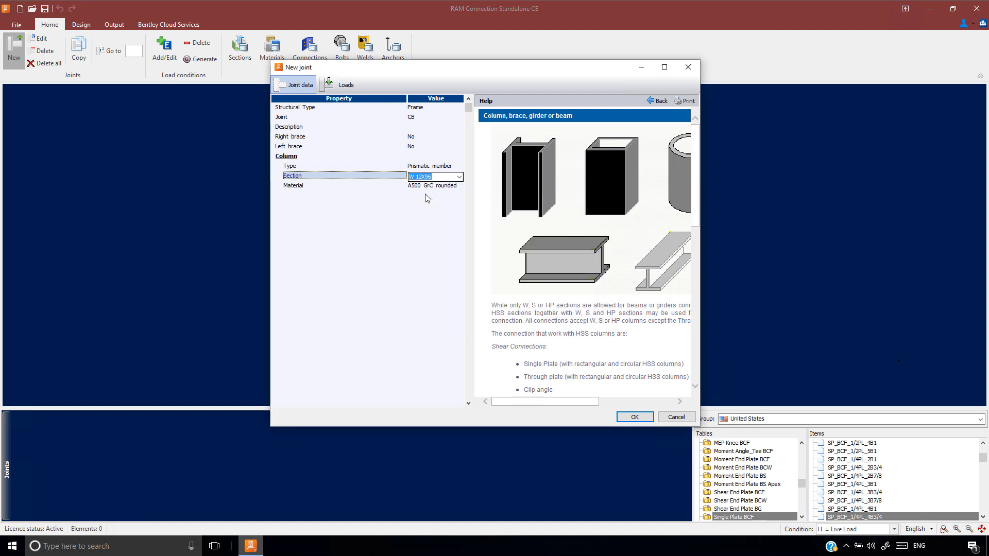
Set the column material to A992 Gr50 from the United States steel materials
{"action": "left_click", "coordinate": [426, 187]}
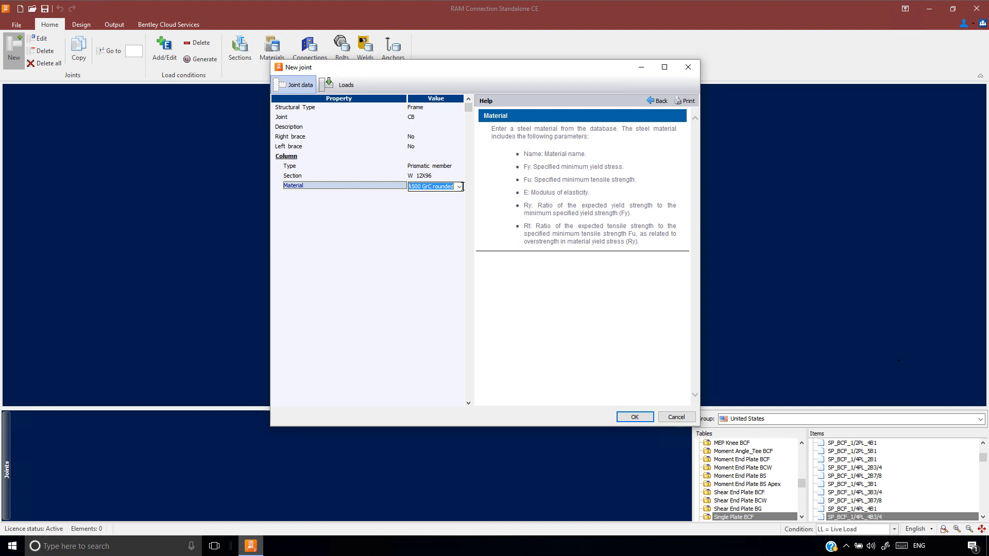
{"action": "left_click", "coordinate": [459, 186]}
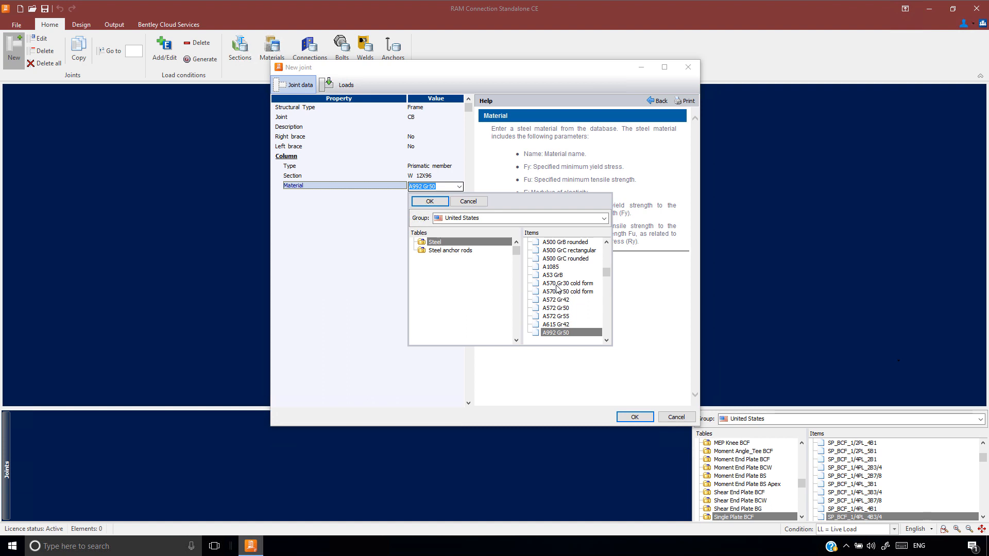
{"action": "left_click", "coordinate": [566, 333]}
{"action": "left_click", "coordinate": [428, 201]}
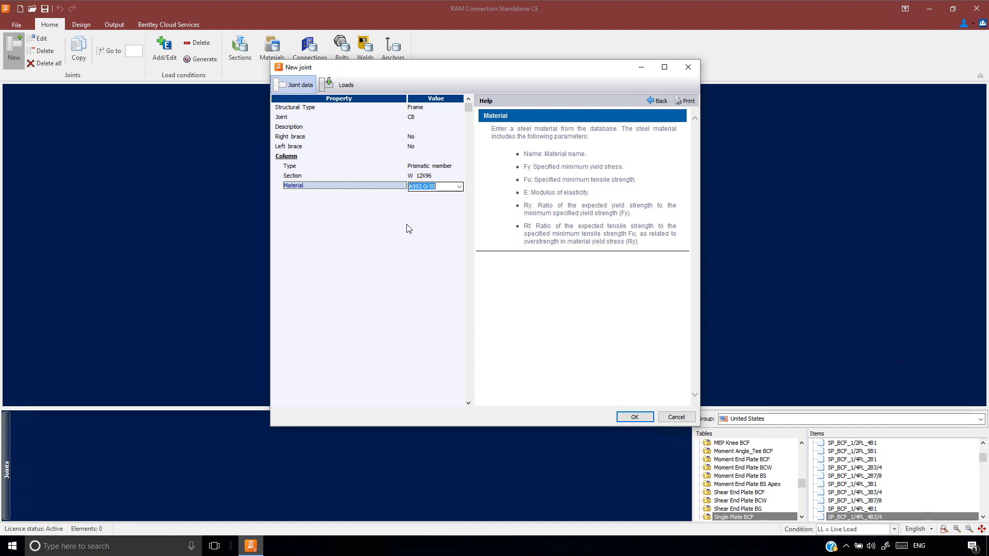
Enter column axial loads of -120 kip for DL and -348 kip for LL, and accept the new joint
{"action": "left_click", "coordinate": [344, 86]}
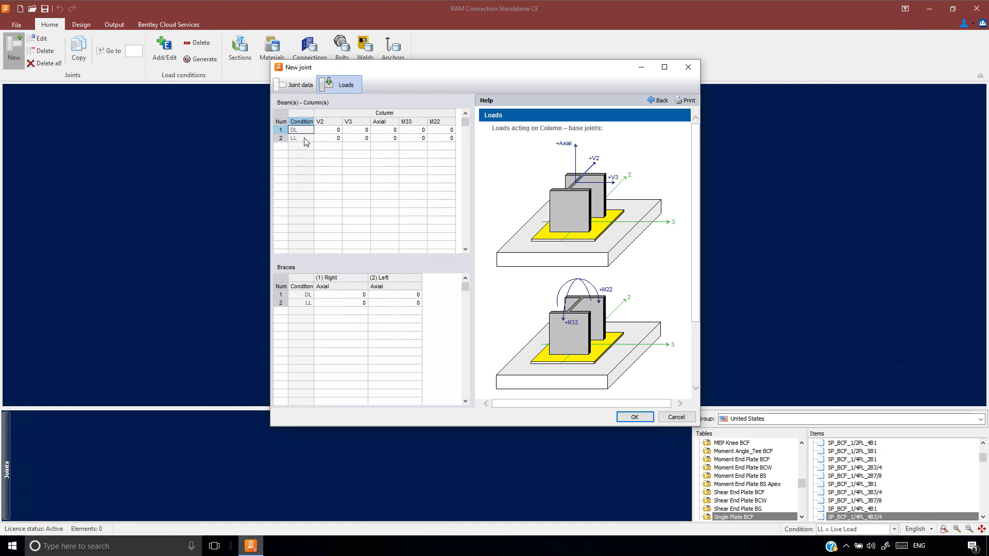
{"action": "left_click", "coordinate": [387, 131]}
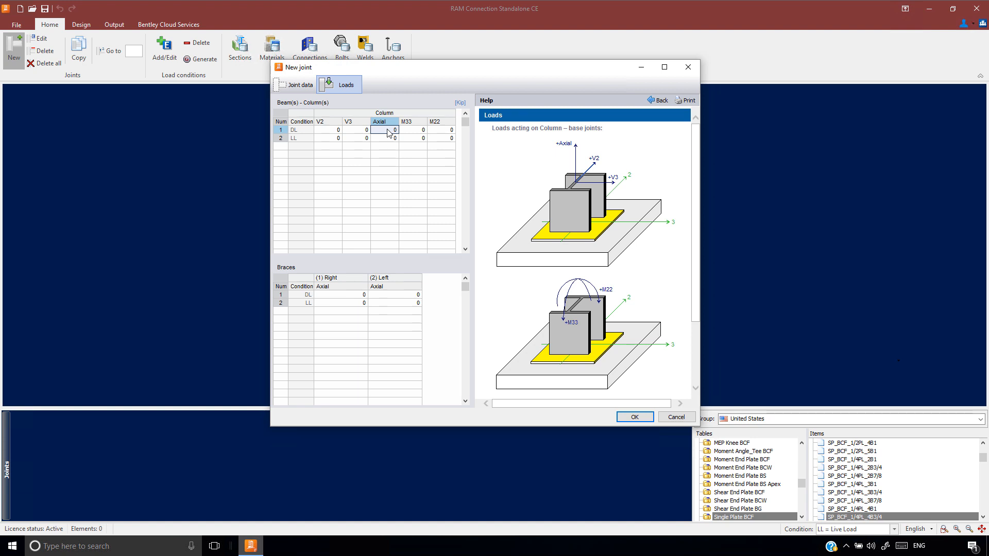
{"action": "type", "text": "-120"}
{"action": "key", "text": "Return"}
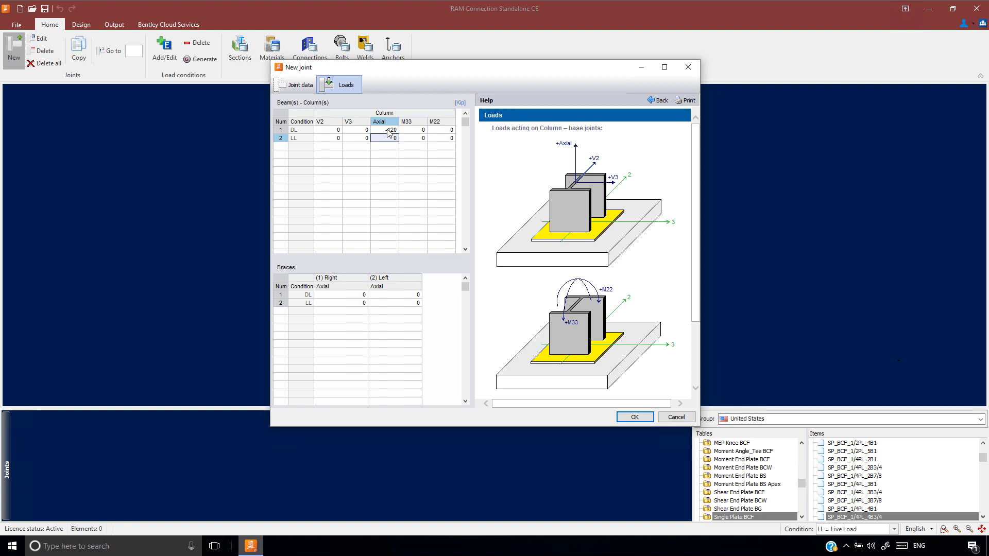
{"action": "type", "text": "-348"}
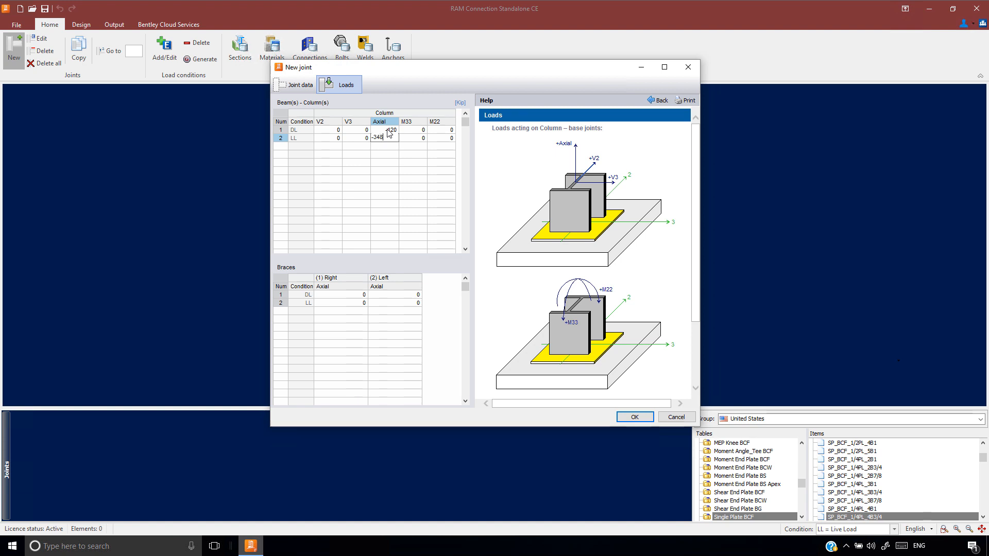
{"action": "key", "text": "Return"}
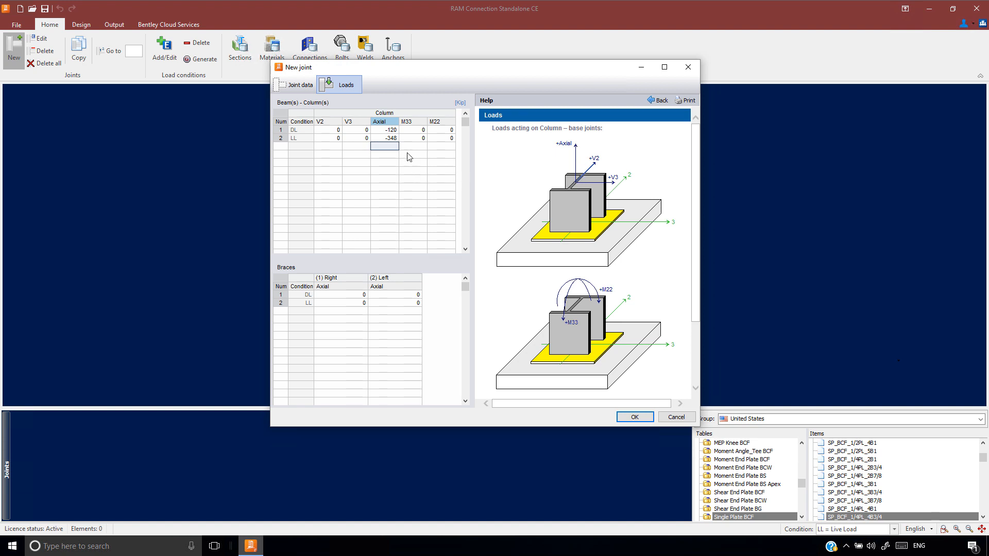
{"action": "left_click", "coordinate": [390, 138]}
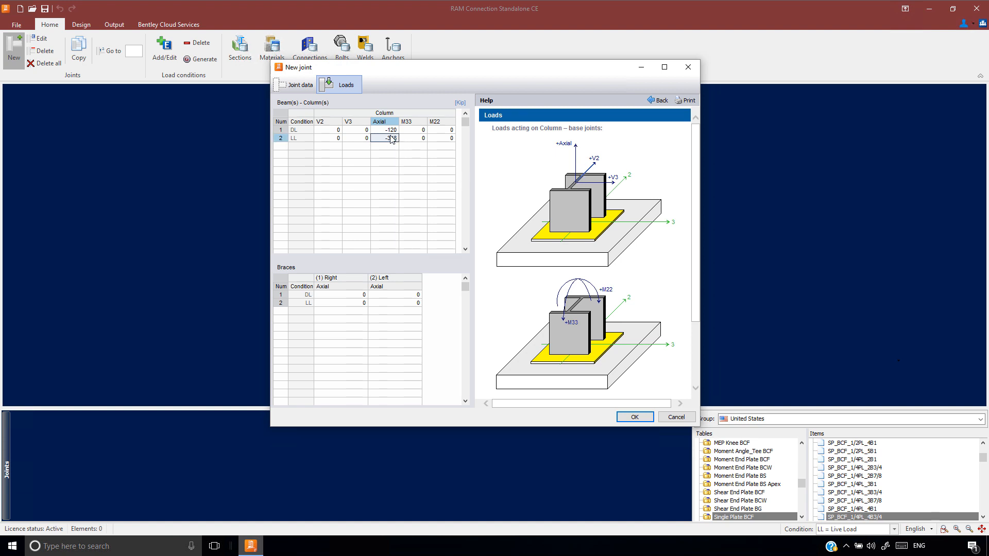
{"action": "left_click", "coordinate": [635, 418]}
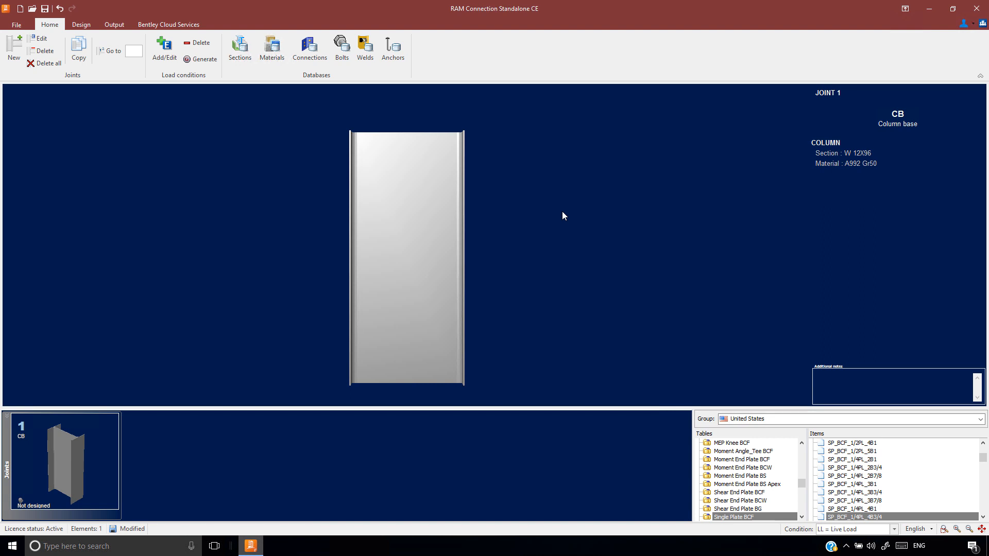
Open the connection design settings and choose AISC-16 LRFD as the design code
{"action": "left_click", "coordinate": [81, 25]}
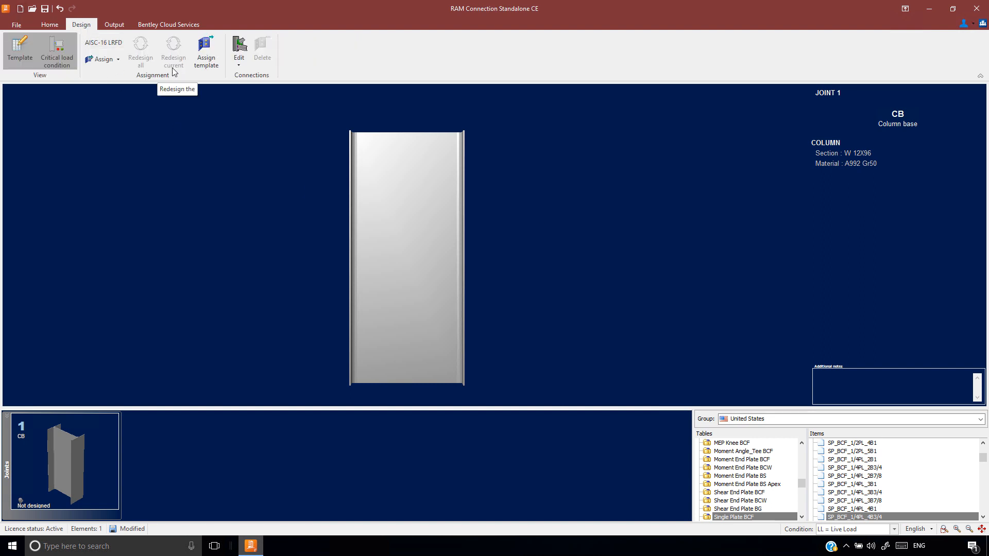
{"action": "left_click", "coordinate": [103, 44]}
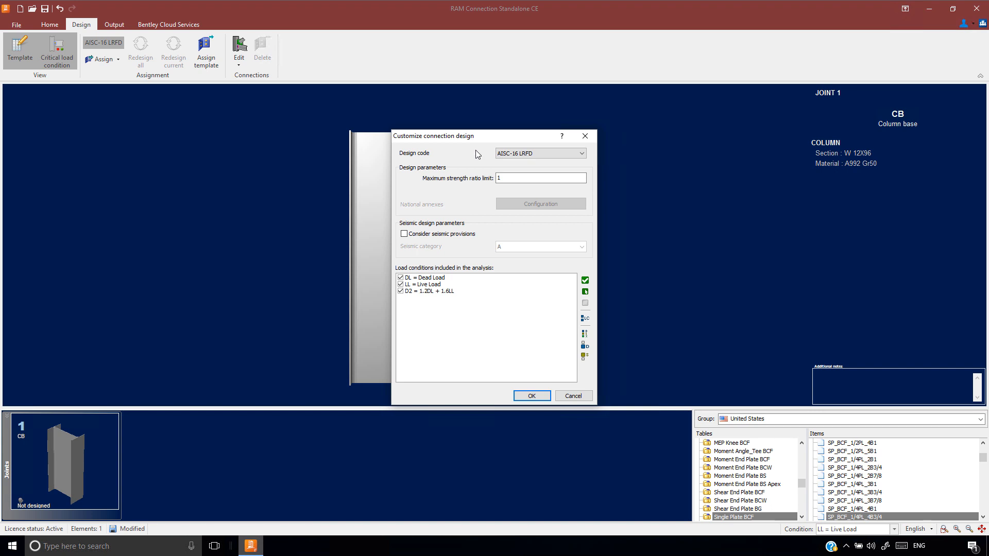
{"action": "left_click", "coordinate": [549, 153]}
{"action": "scroll", "coordinate": [581, 204], "scroll_direction": "down", "scroll_amount": 1}
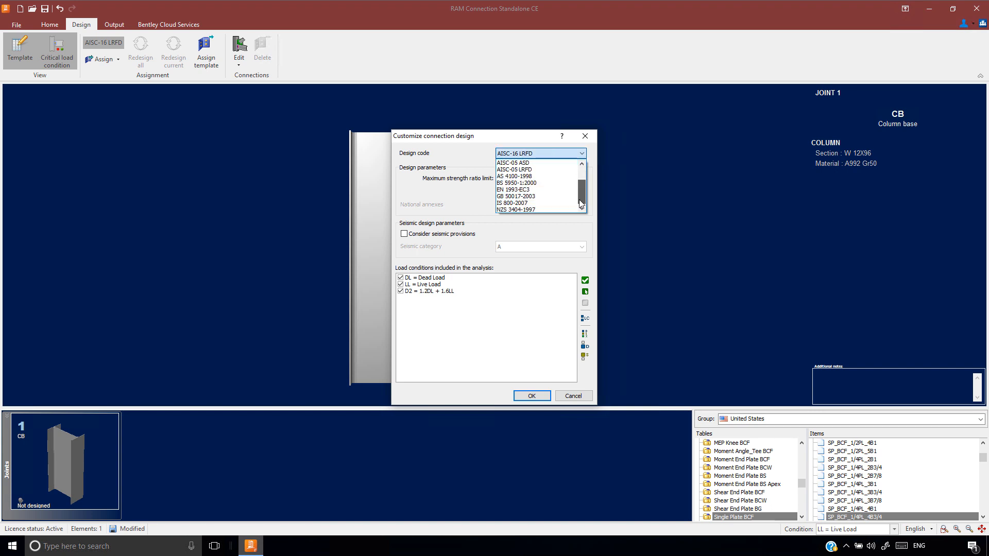
{"action": "scroll", "coordinate": [581, 195], "scroll_direction": "up", "scroll_amount": 2}
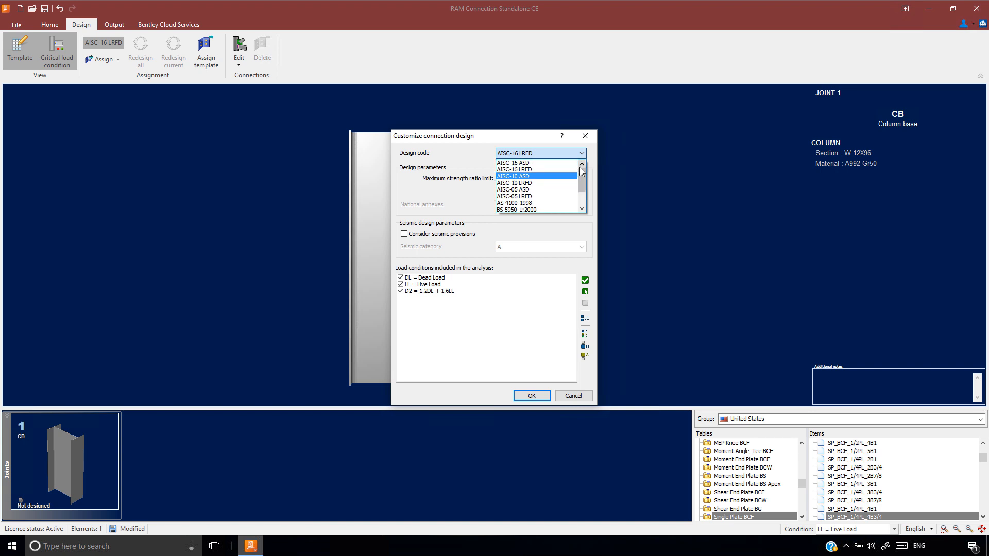
{"action": "left_click", "coordinate": [520, 172]}
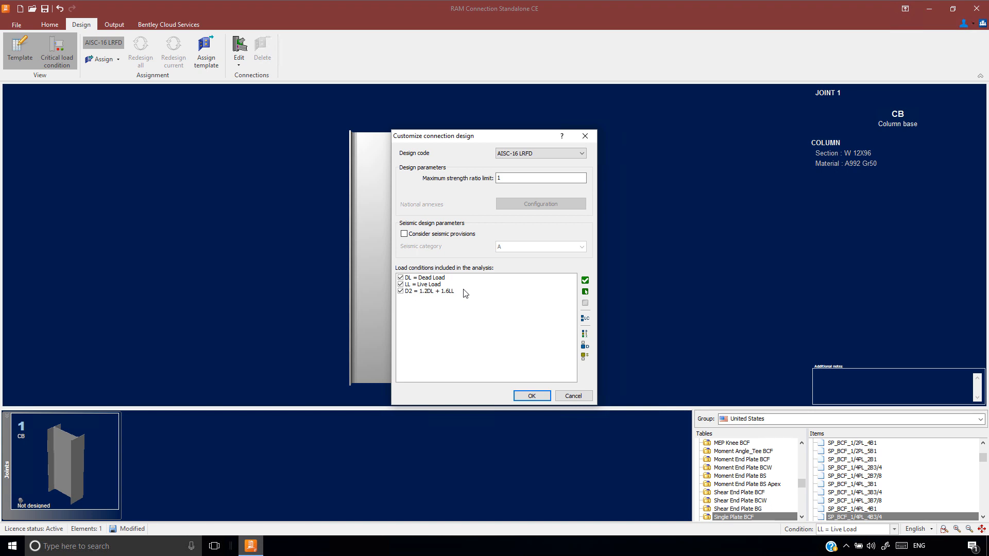
Include only the D2 = 1.2DL + 1.6LL condition in the analysis, excluding DL and LL, and accept the design settings
{"action": "left_click", "coordinate": [401, 291]}
{"action": "left_click", "coordinate": [400, 279]}
{"action": "left_click", "coordinate": [400, 284]}
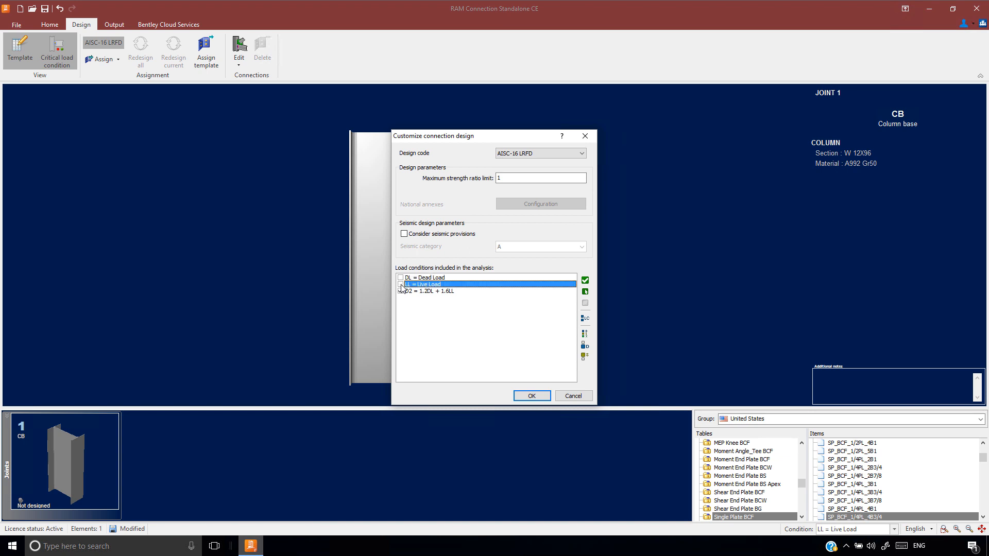
{"action": "left_click", "coordinate": [530, 395]}
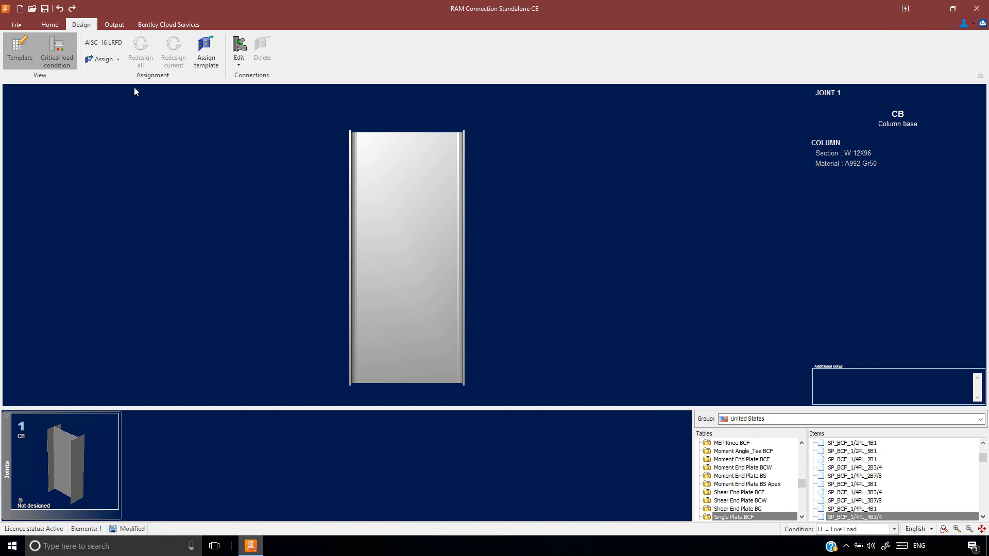
Assign a Smart Pinned Base Plate connection to joint 1 and dismiss the assignment report
{"action": "left_click", "coordinate": [109, 60]}
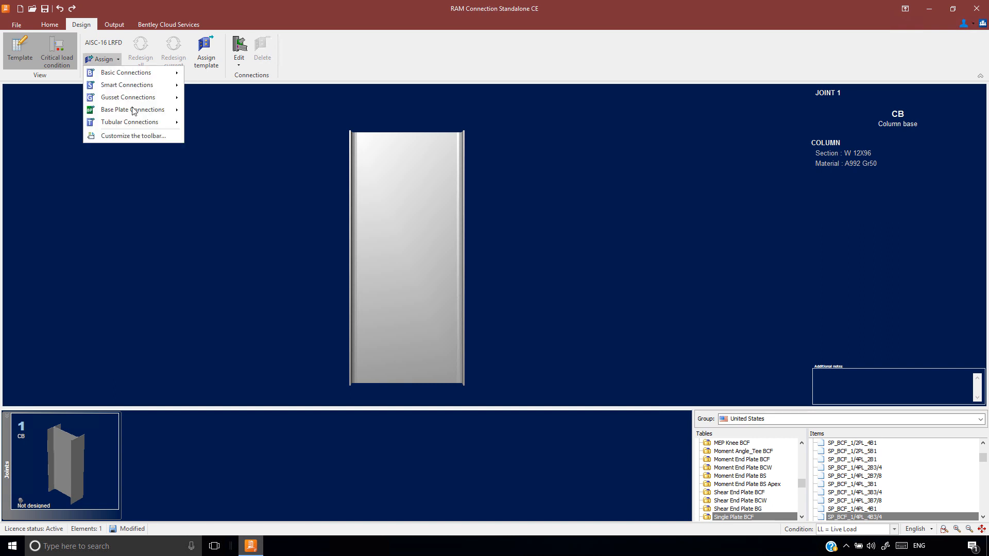
{"action": "mouse_move", "coordinate": [147, 111]}
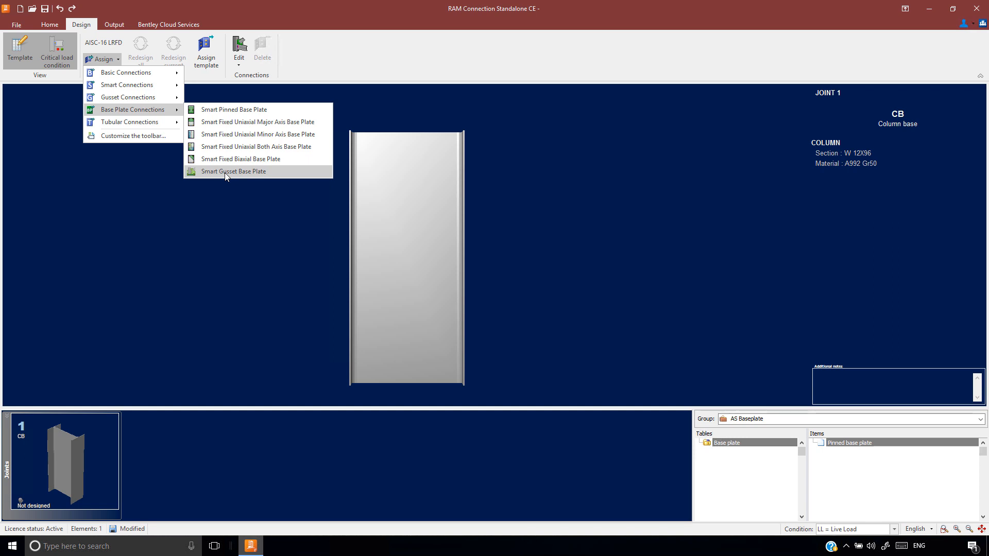
{"action": "left_click", "coordinate": [228, 110]}
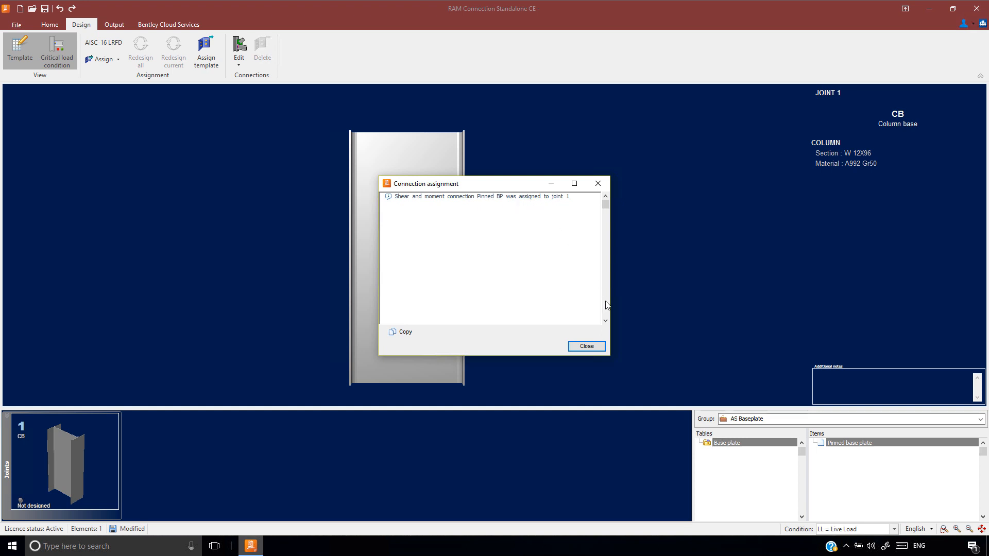
{"action": "left_click", "coordinate": [586, 346]}
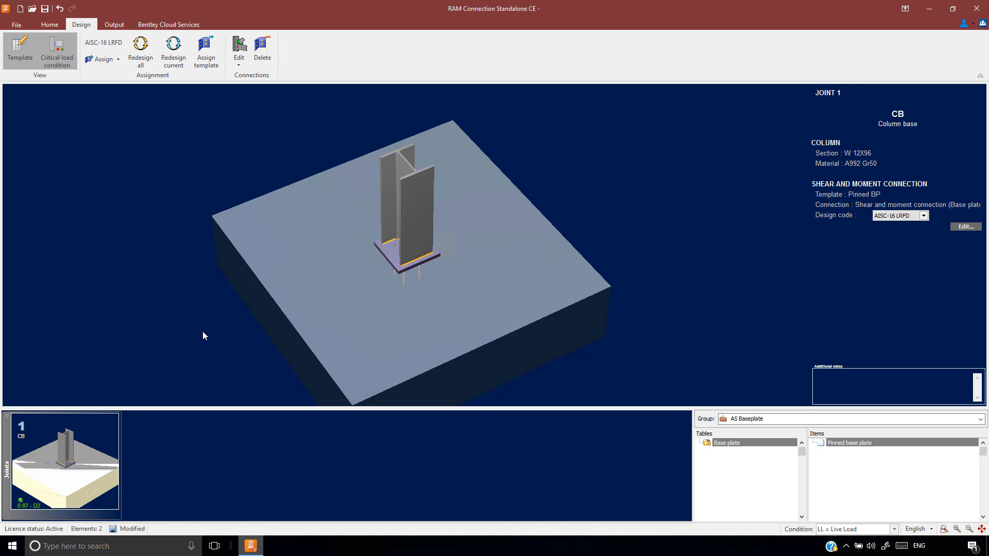
Open the base plate connection's DXF drawings in Connection Pad and increase the drawing font until the labels are readable
{"action": "double_click", "coordinate": [392, 258]}
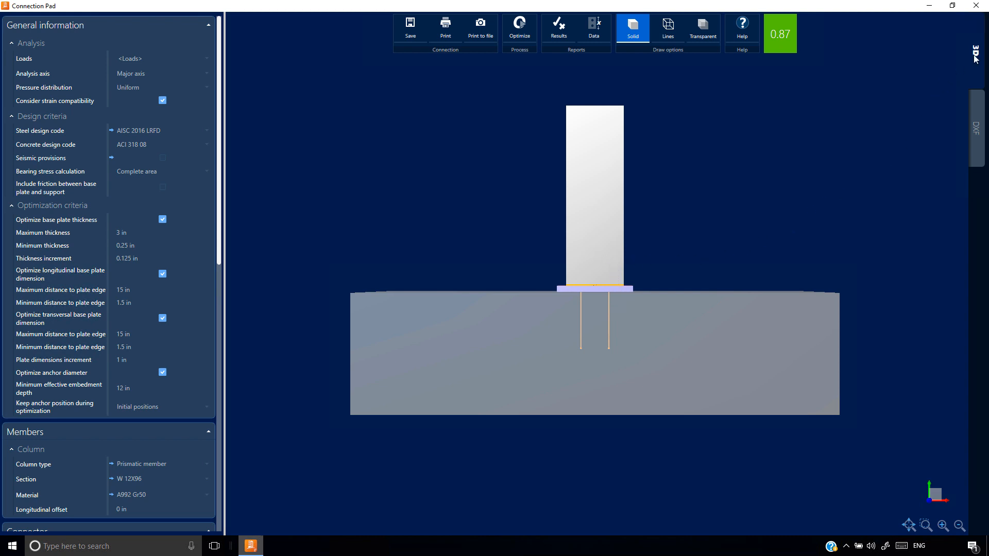
{"action": "left_click", "coordinate": [976, 125]}
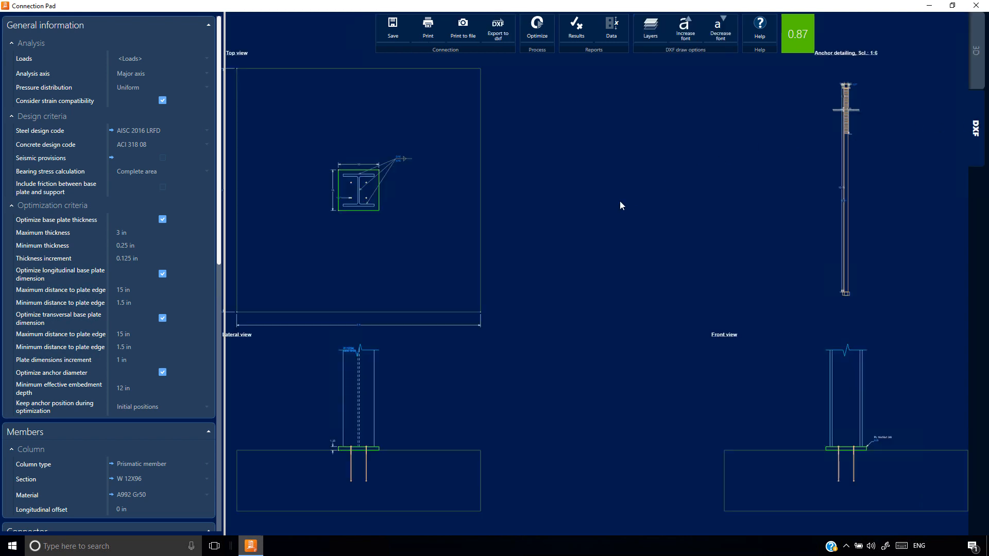
{"action": "scroll", "coordinate": [564, 208], "scroll_direction": "down", "scroll_amount": 2}
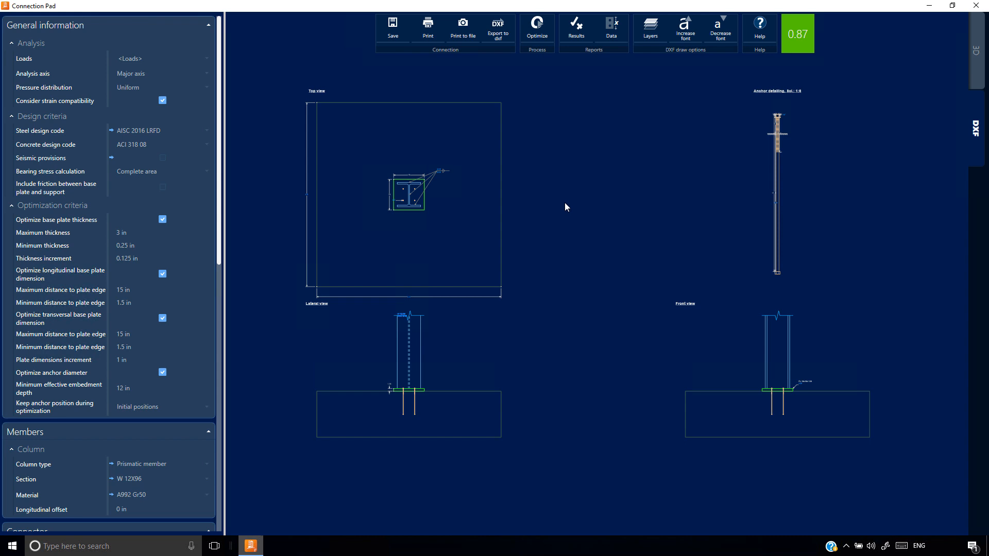
{"action": "middle_click_drag", "start_coordinate": [564, 203], "coordinate": [565, 220]}
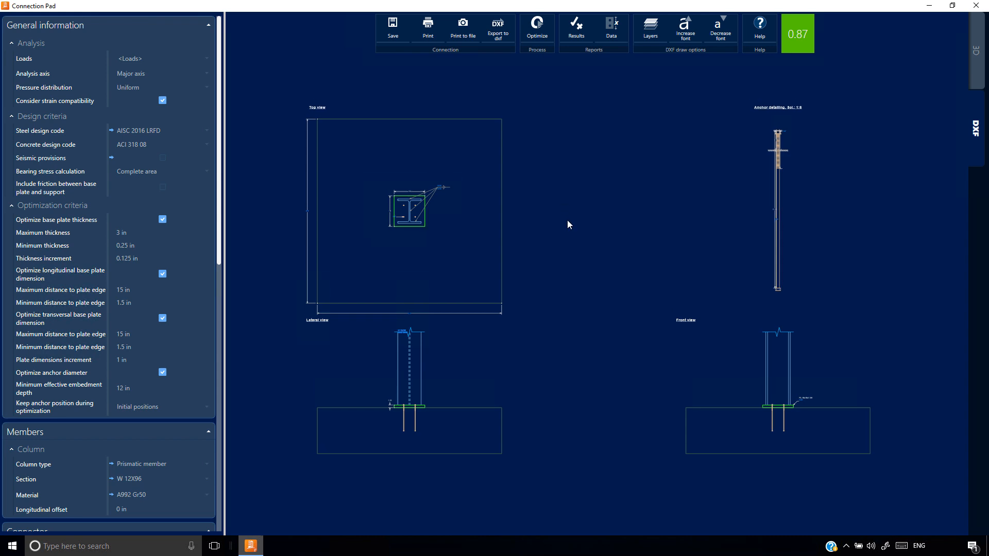
{"action": "left_click", "coordinate": [685, 34]}
{"action": "left_click", "coordinate": [687, 36]}
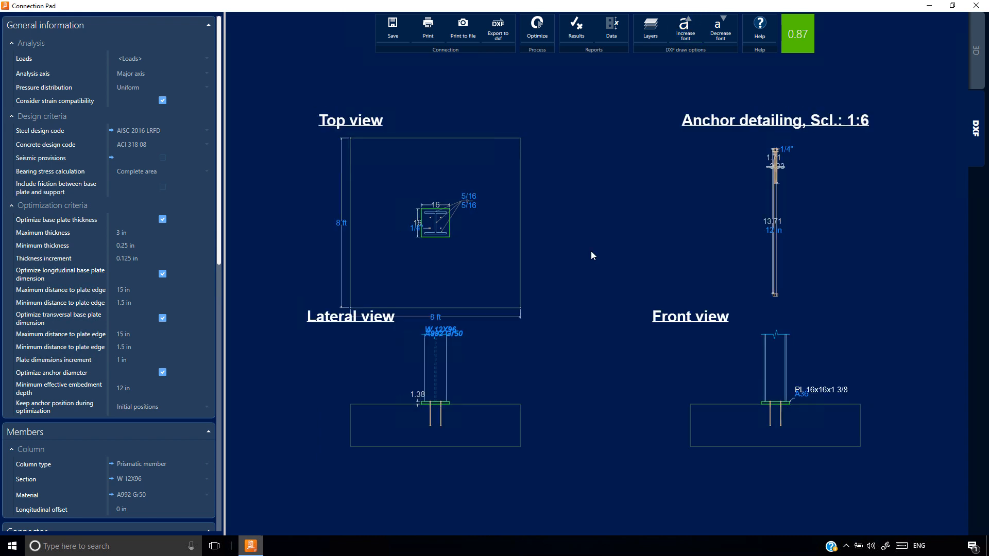
Review the base plate, support and anchor properties alongside the 3D view, and open the design results report
{"action": "left_click", "coordinate": [976, 67]}
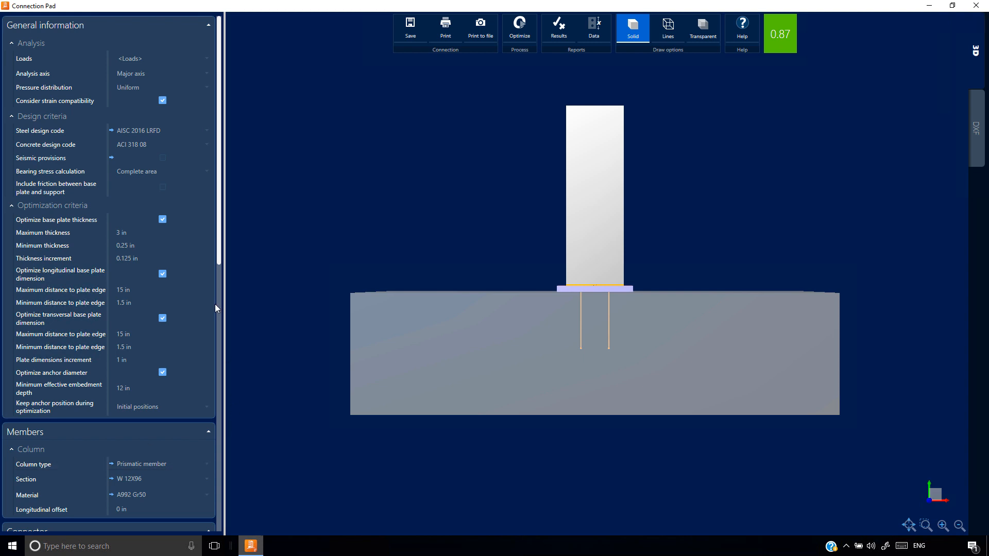
{"action": "left_click", "coordinate": [218, 263]}
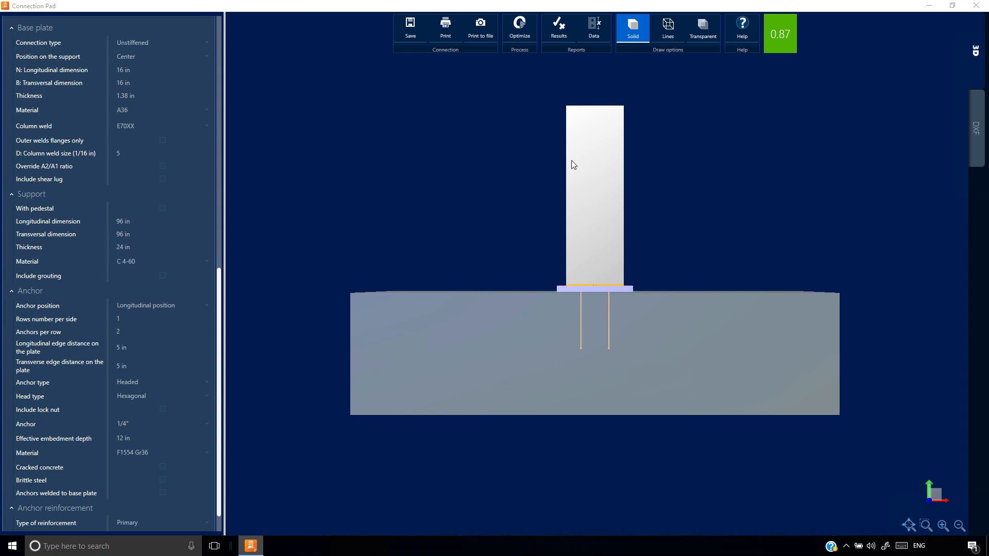
{"action": "scroll", "coordinate": [92, 264], "scroll_direction": "down", "scroll_amount": 1}
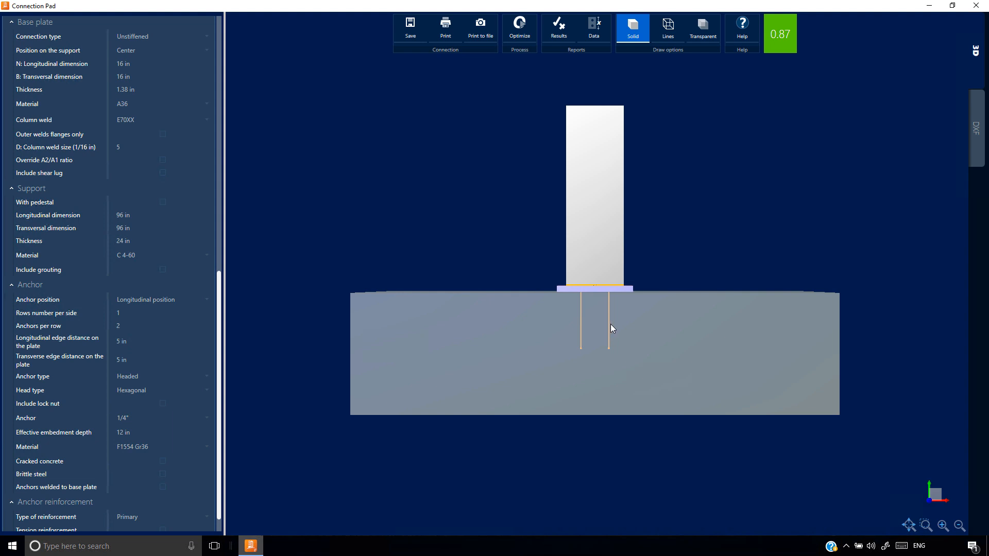
{"action": "left_click", "coordinate": [558, 31]}
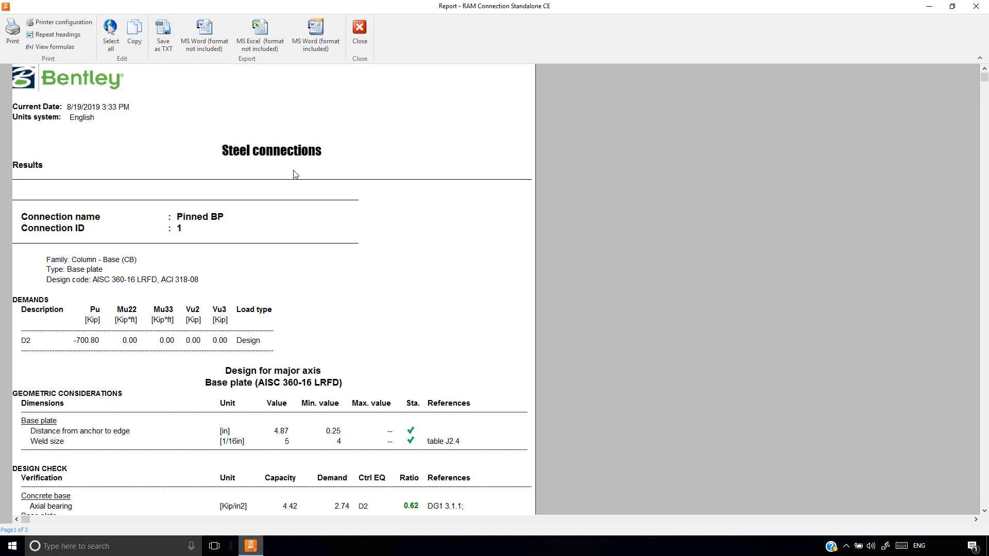
Review the results report's demands, base plate and anchor checks, and the concrete stress and anchor tension diagrams
{"action": "left_click_drag", "start_coordinate": [45, 303], "coordinate": [44, 357]}
{"action": "scroll", "coordinate": [44, 357], "scroll_direction": "down", "scroll_amount": 7}
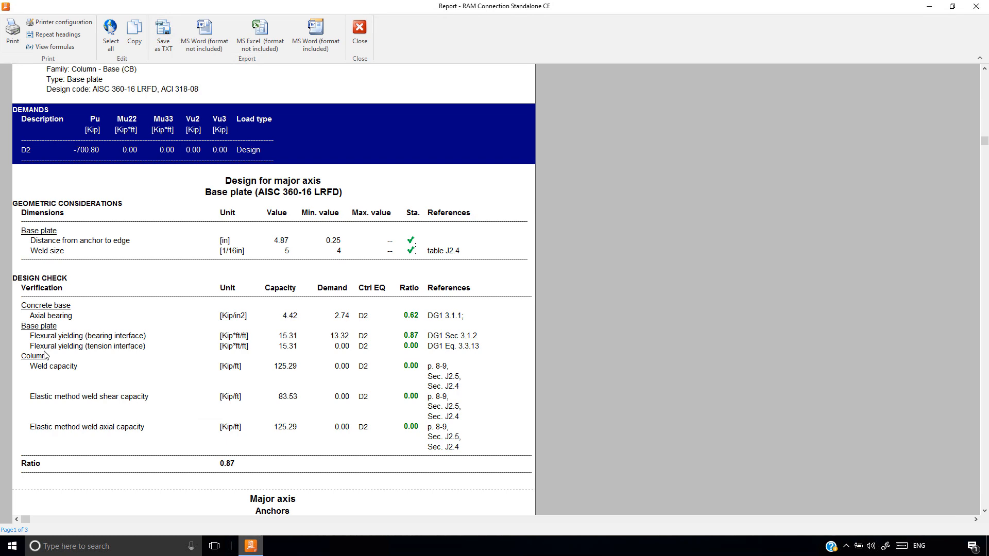
{"action": "left_click", "coordinate": [261, 157]}
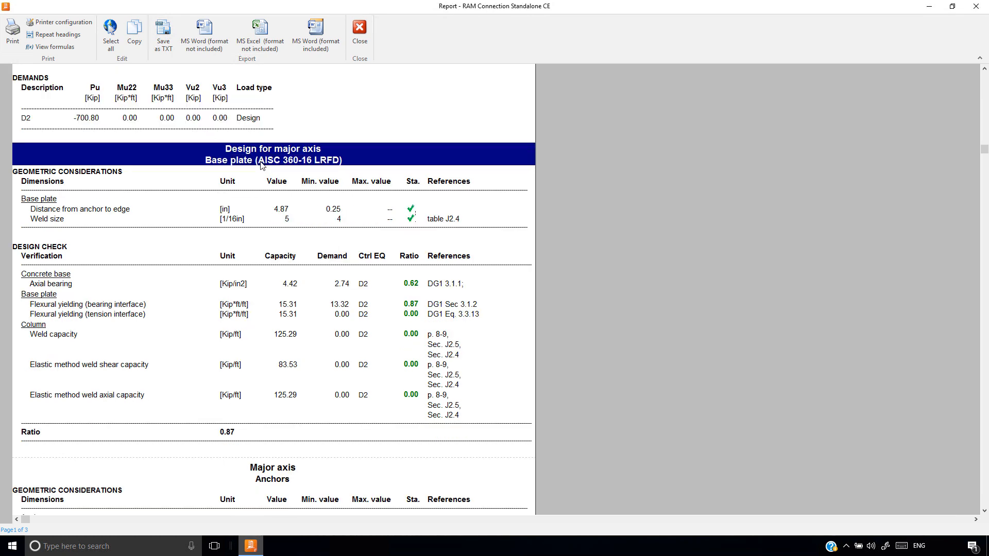
{"action": "scroll", "coordinate": [261, 164], "scroll_direction": "down", "scroll_amount": 8}
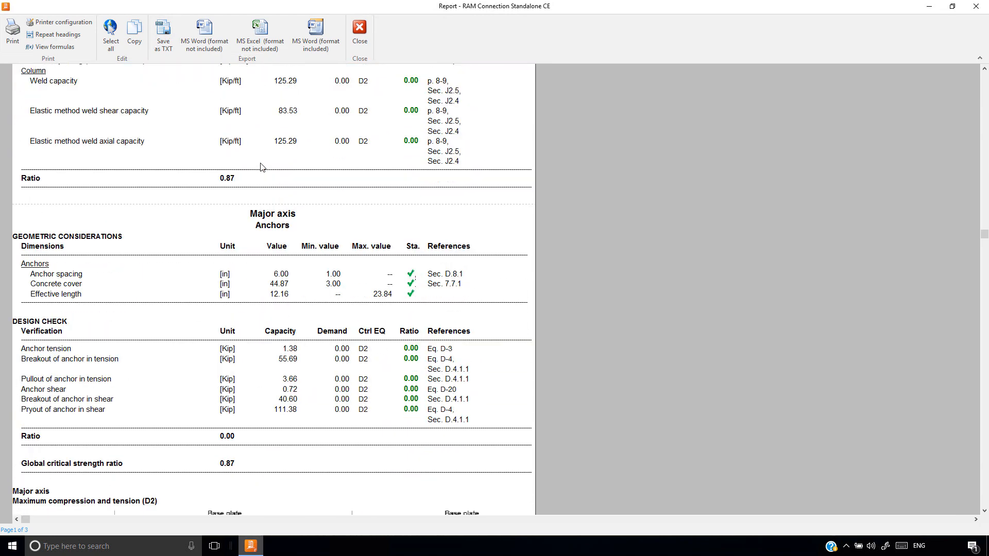
{"action": "scroll", "coordinate": [261, 165], "scroll_direction": "down", "scroll_amount": 3}
{"action": "left_click", "coordinate": [273, 132]}
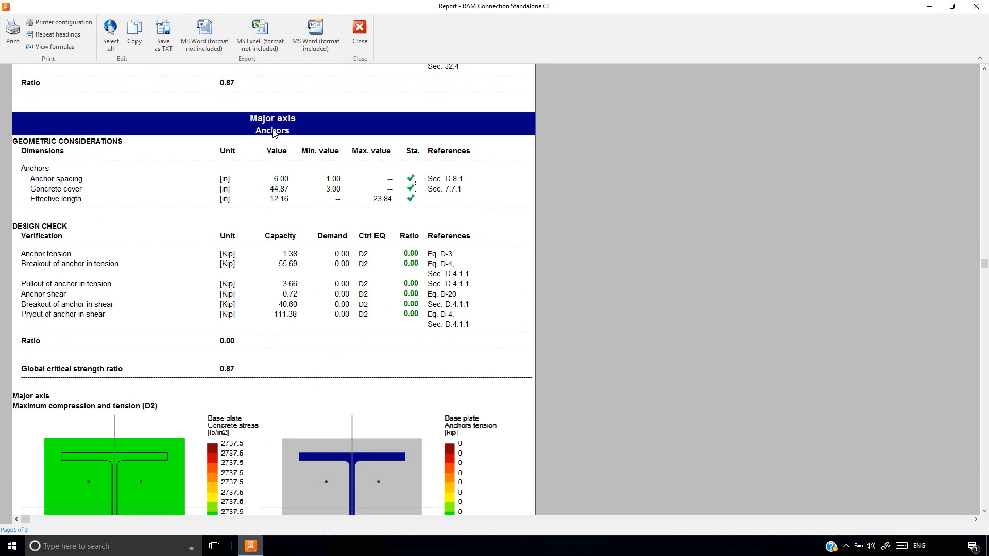
{"action": "scroll", "coordinate": [221, 294], "scroll_direction": "down", "scroll_amount": 8}
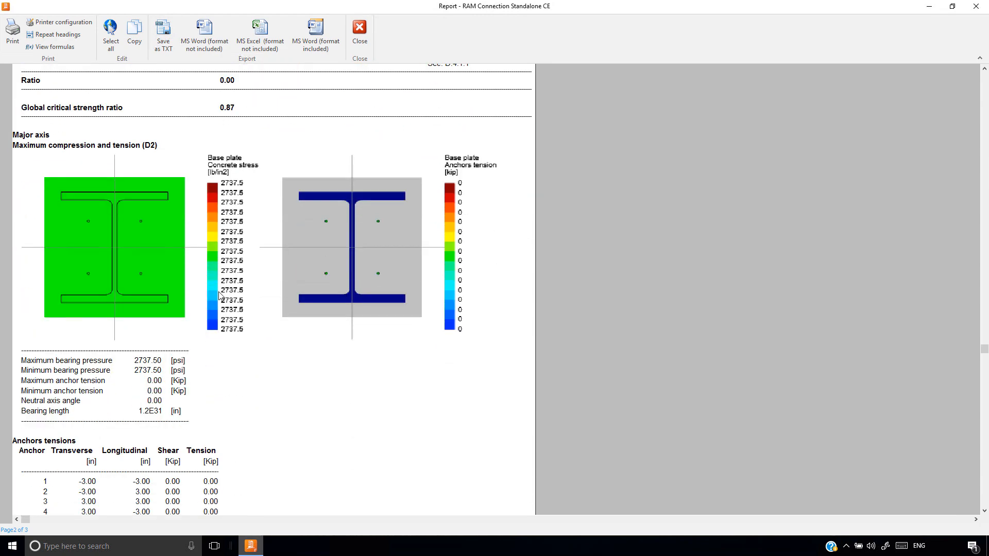
{"action": "scroll", "coordinate": [220, 295], "scroll_direction": "down", "scroll_amount": 1}
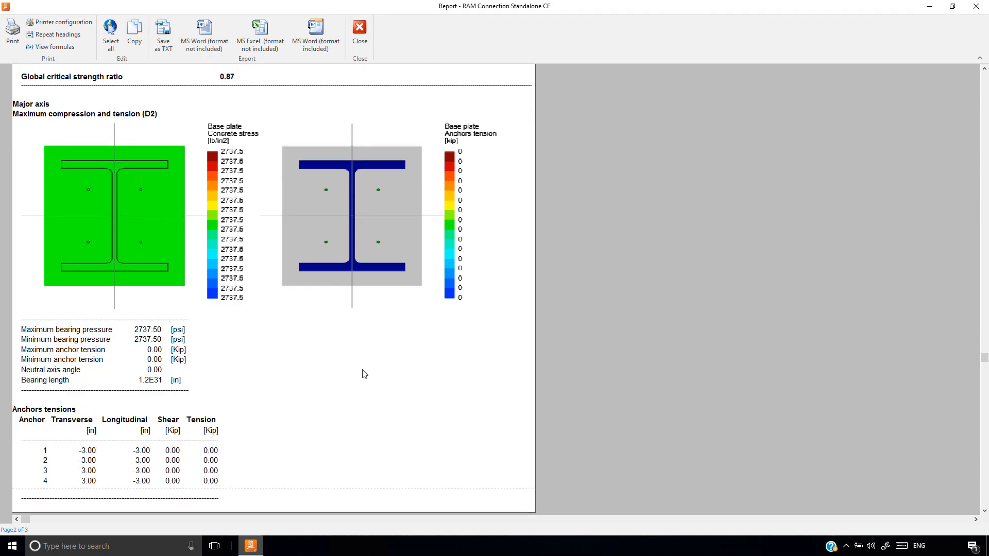
{"action": "scroll", "coordinate": [342, 348], "scroll_direction": "up", "scroll_amount": 15}
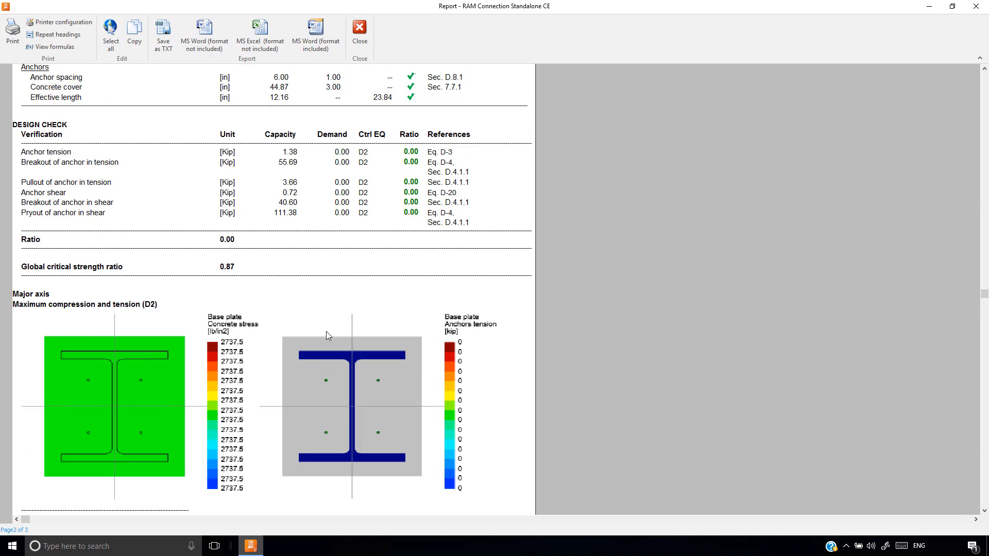
{"action": "scroll", "coordinate": [324, 324], "scroll_direction": "up", "scroll_amount": 3}
Examine the base plate's geometric considerations and its bearing, flexural yielding and weld checks, display the underlying formulas, and close the report
{"action": "left_click", "coordinate": [61, 152]}
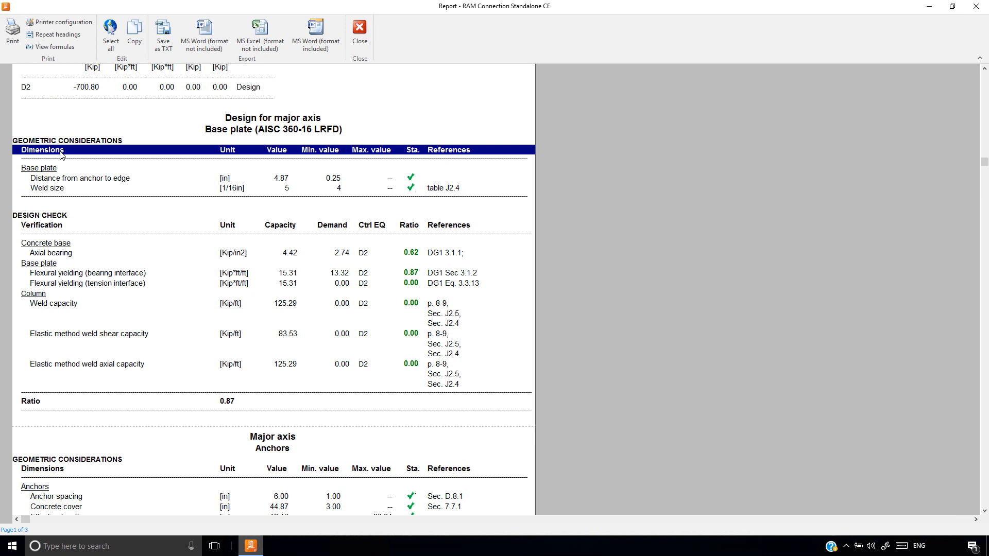
{"action": "left_click_drag", "start_coordinate": [83, 143], "coordinate": [93, 418]}
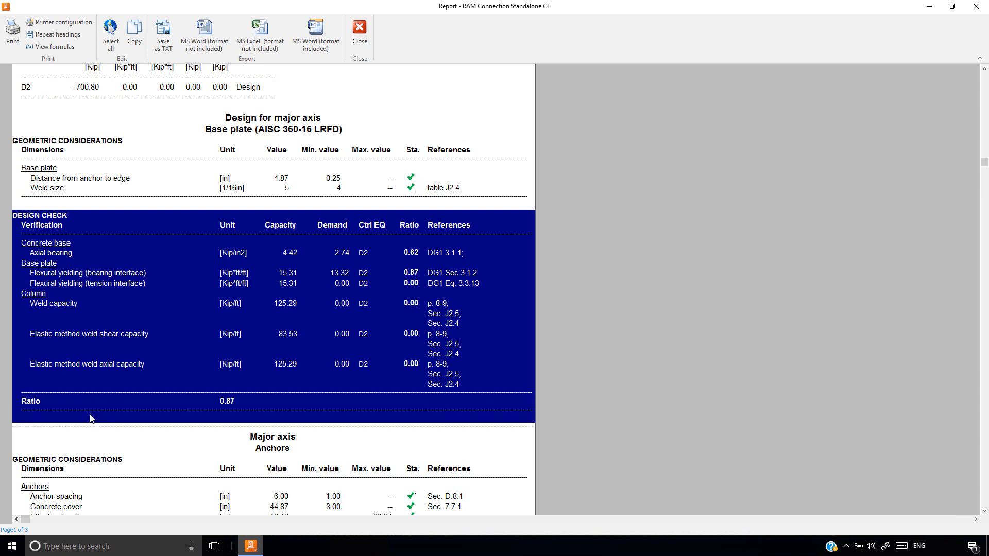
{"action": "left_click", "coordinate": [106, 178]}
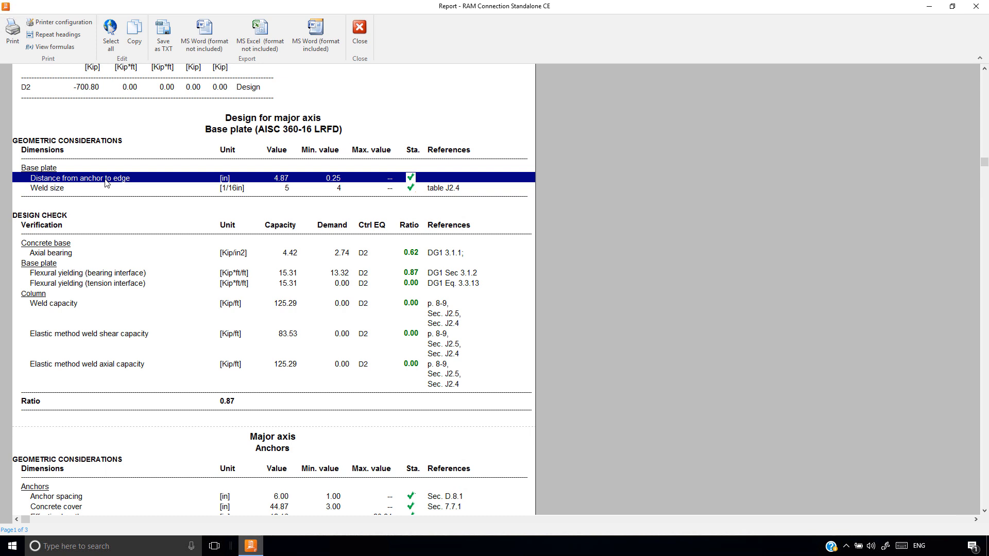
{"action": "left_click", "coordinate": [78, 254]}
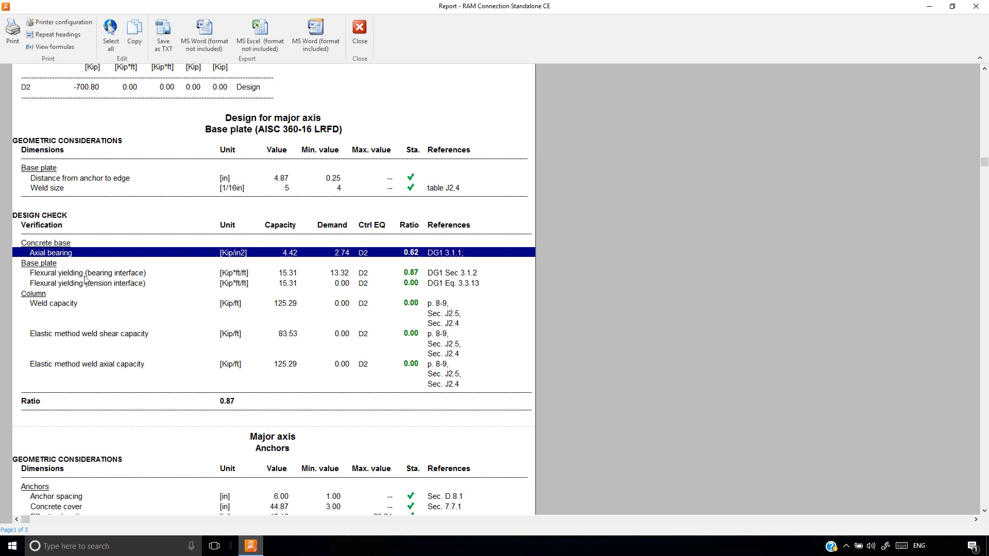
{"action": "left_click", "coordinate": [86, 284]}
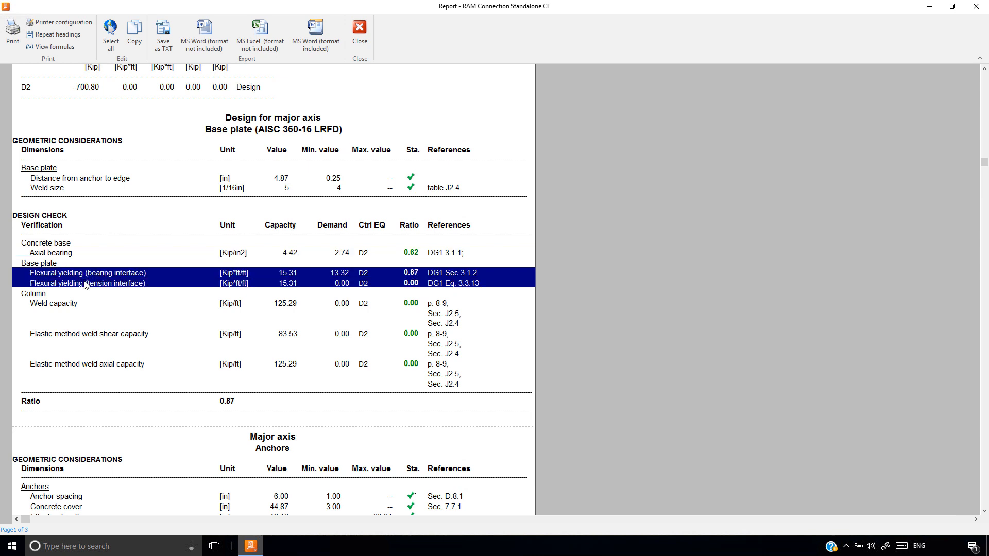
{"action": "left_click", "coordinate": [71, 306]}
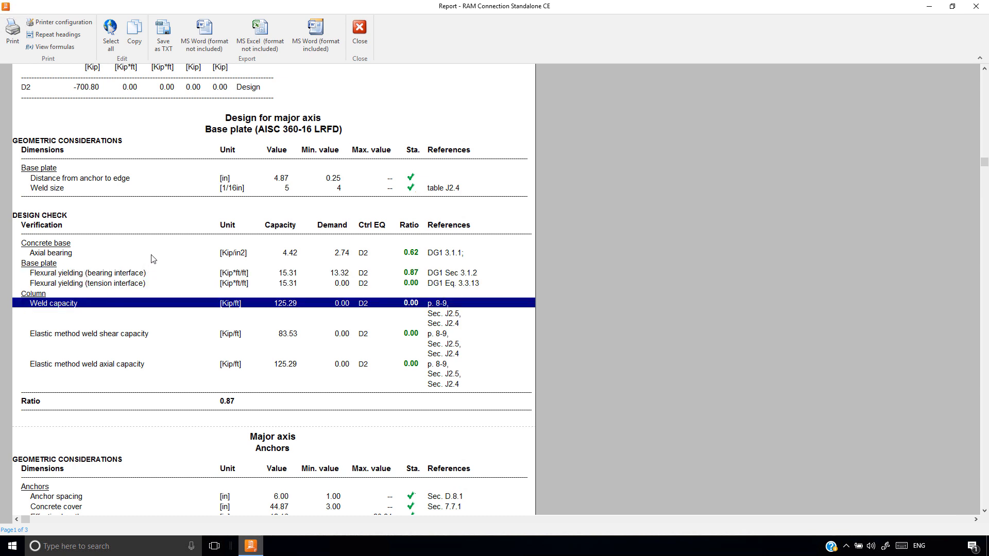
{"action": "left_click", "coordinate": [71, 254]}
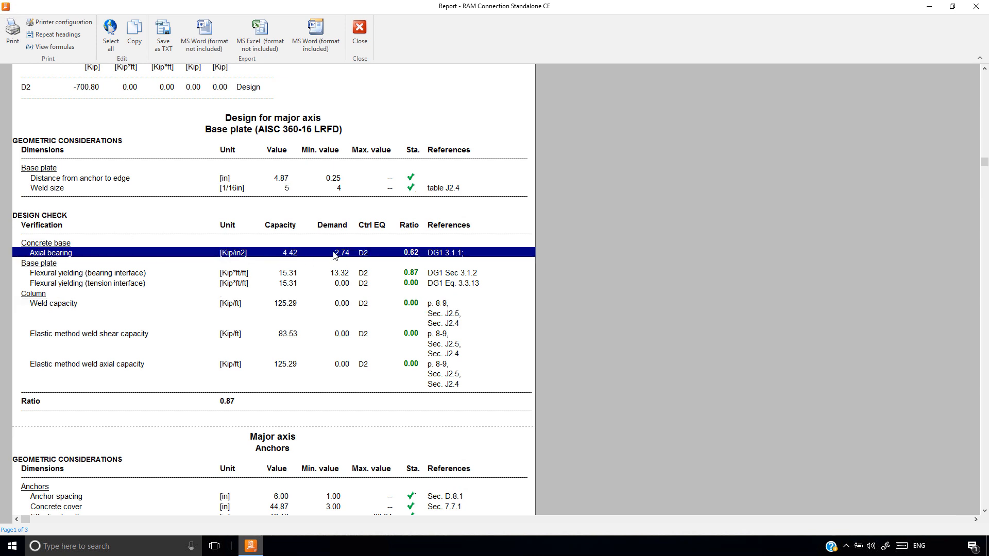
{"action": "left_click", "coordinate": [63, 275]}
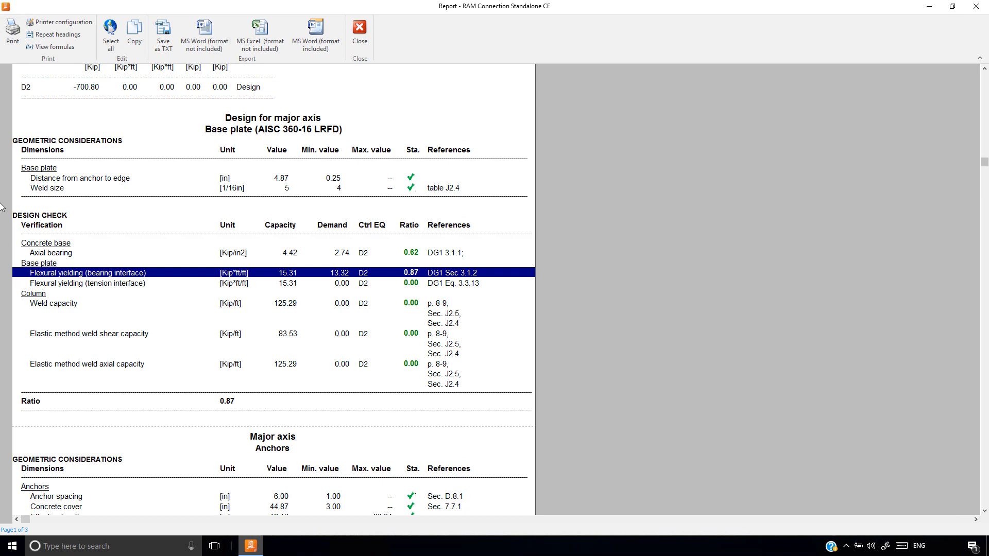
{"action": "left_click", "coordinate": [51, 46]}
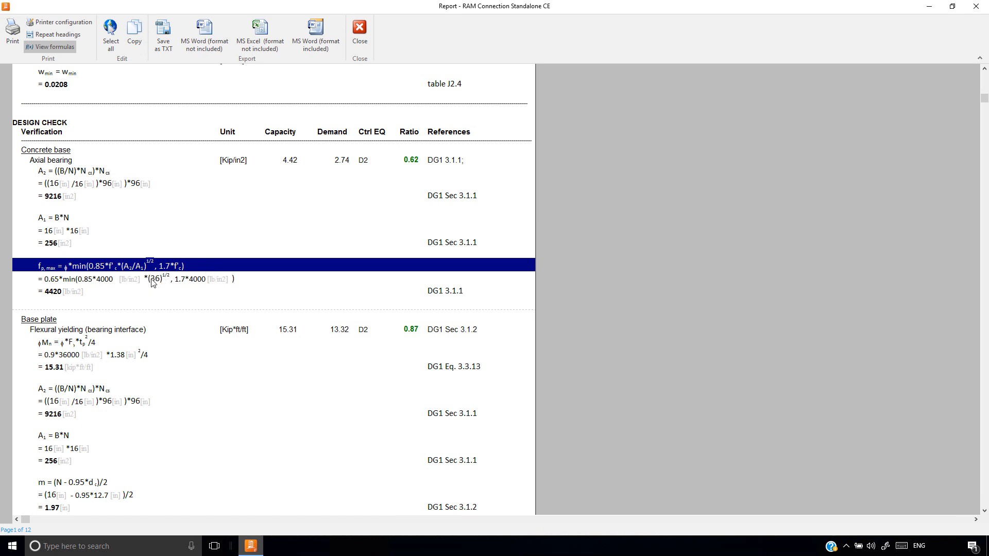
{"action": "left_click", "coordinate": [359, 36]}
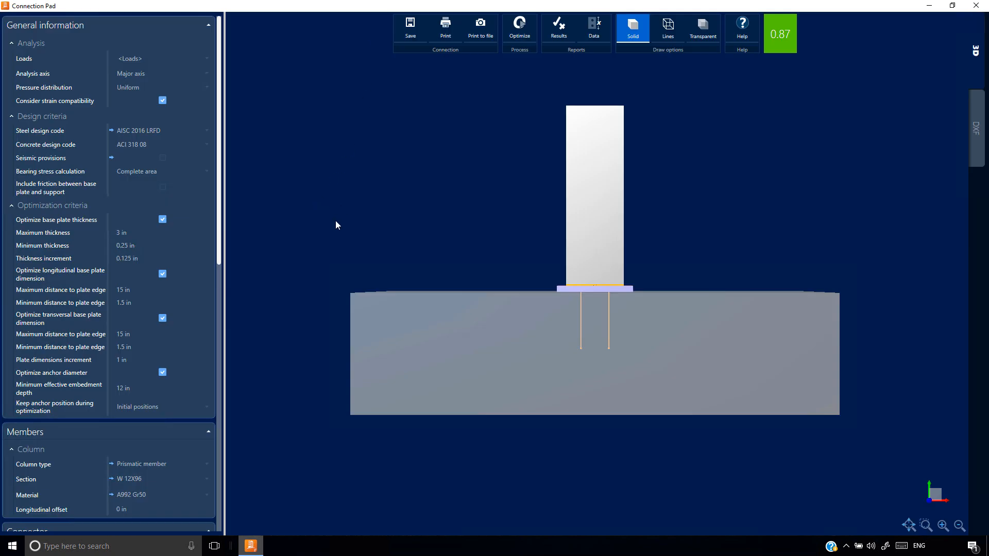
Set the concrete support's longitudinal and transversal dimensions to 30 in each
{"action": "scroll", "coordinate": [125, 317], "scroll_direction": "down", "scroll_amount": 8}
{"action": "left_click", "coordinate": [127, 317]}
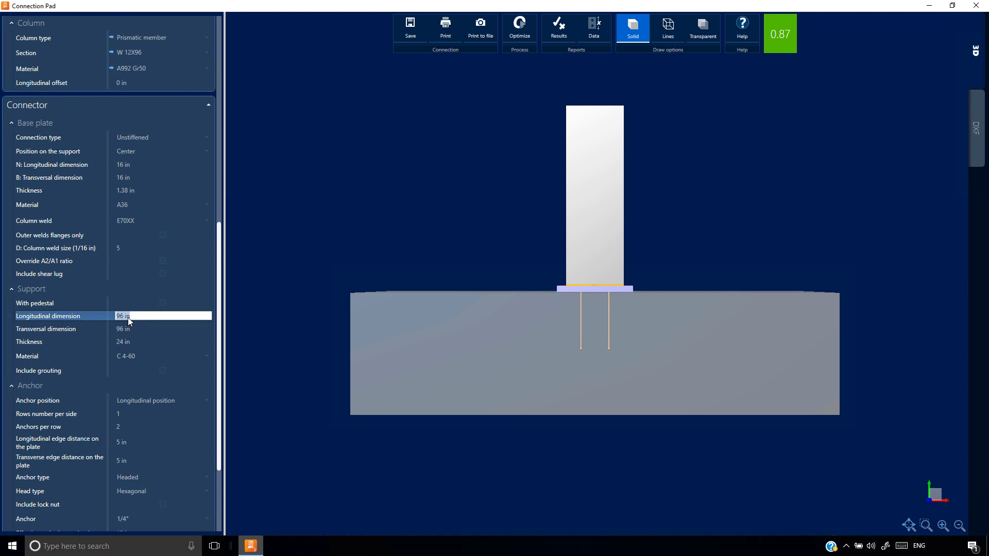
{"action": "key", "text": "Tab"}
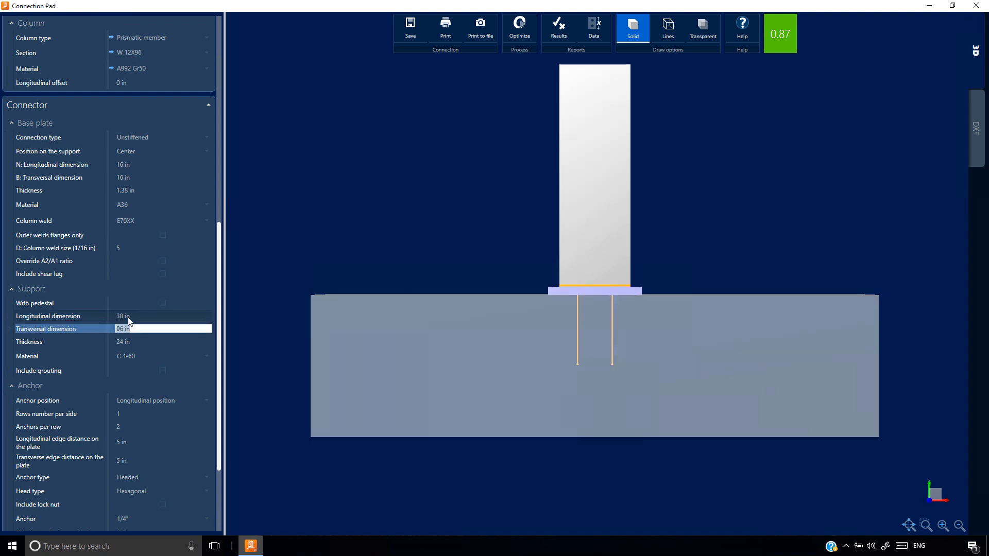
{"action": "type", "text": "30"}
{"action": "key", "text": "Tab"}
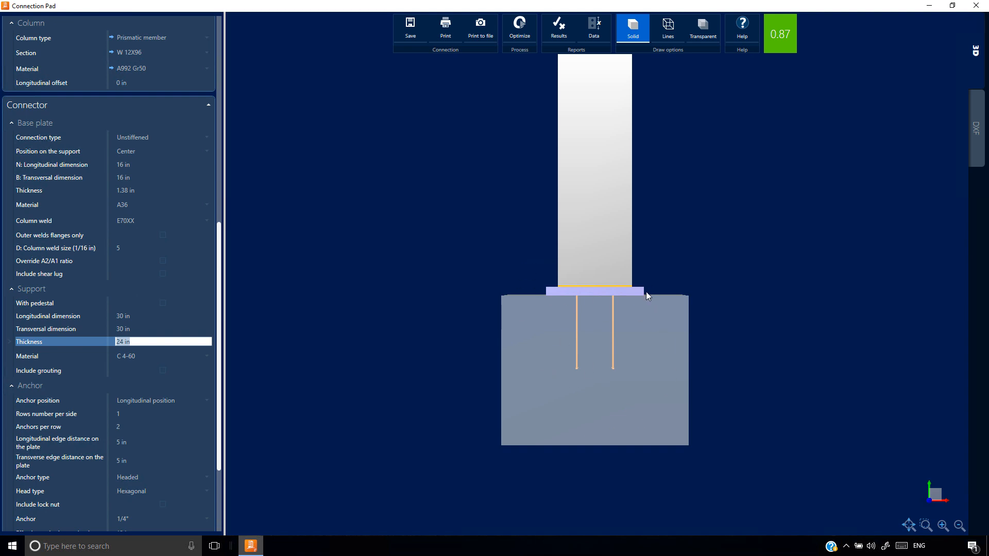
Reopen the results report with formulas, examine how A2/A1 enters the concrete axial bearing capacity, and close the report
{"action": "left_click", "coordinate": [557, 33]}
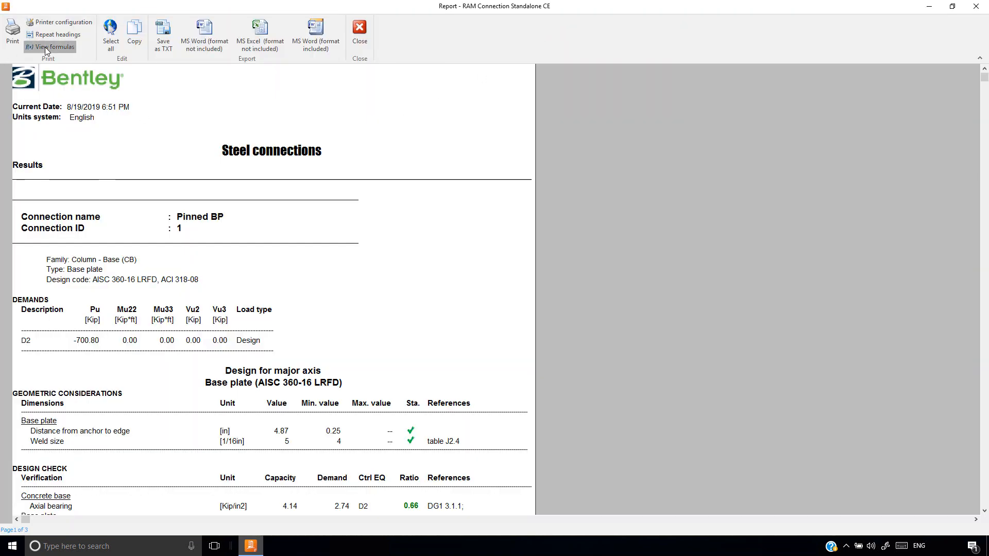
{"action": "scroll", "coordinate": [142, 355], "scroll_direction": "down", "scroll_amount": 5}
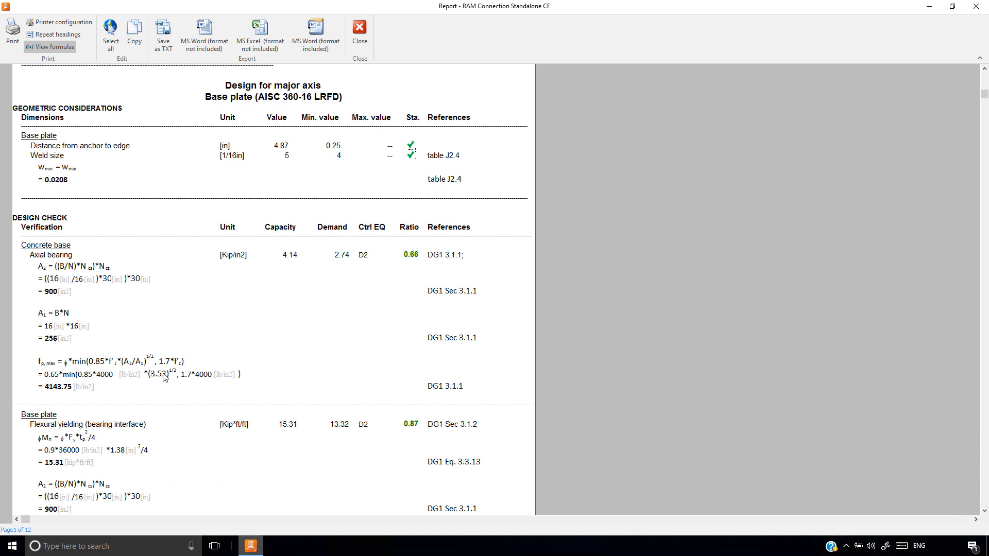
{"action": "left_click", "coordinate": [360, 35]}
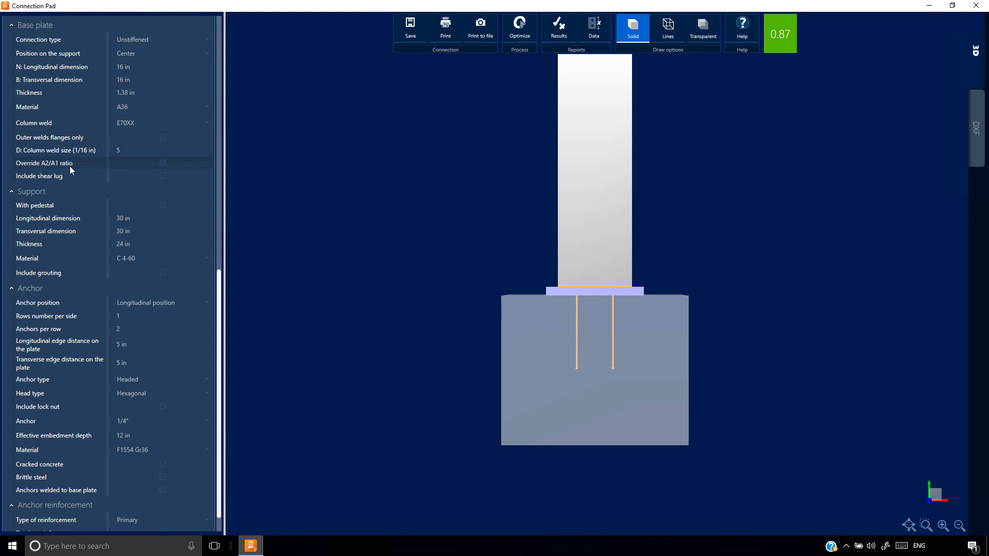
Override the base plate's A2/A1 ratio with a value of 1 and inspect the axial bearing formulas in the results report
{"action": "left_click", "coordinate": [162, 163]}
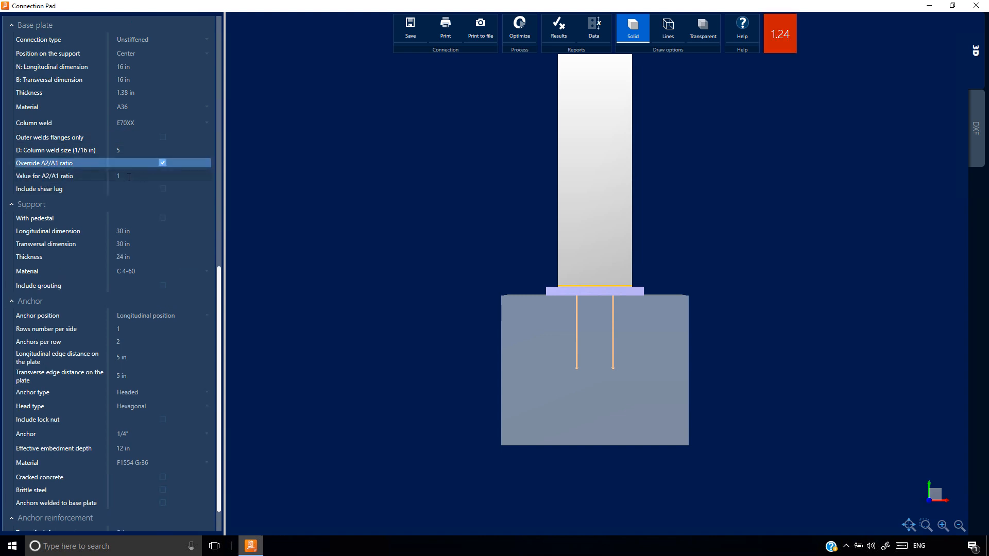
{"action": "left_click", "coordinate": [560, 28]}
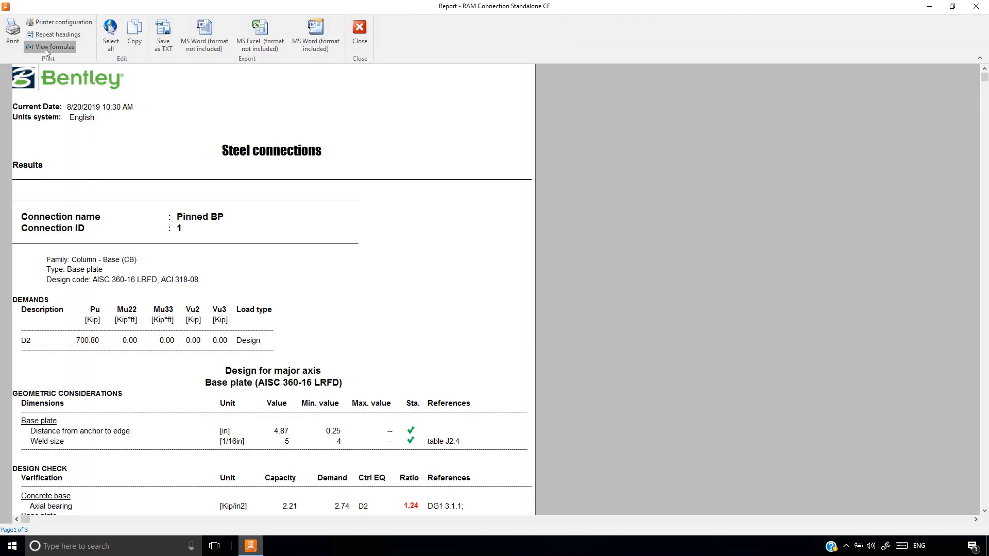
{"action": "left_click", "coordinate": [45, 48]}
{"action": "scroll", "coordinate": [94, 270], "scroll_direction": "down", "scroll_amount": 4}
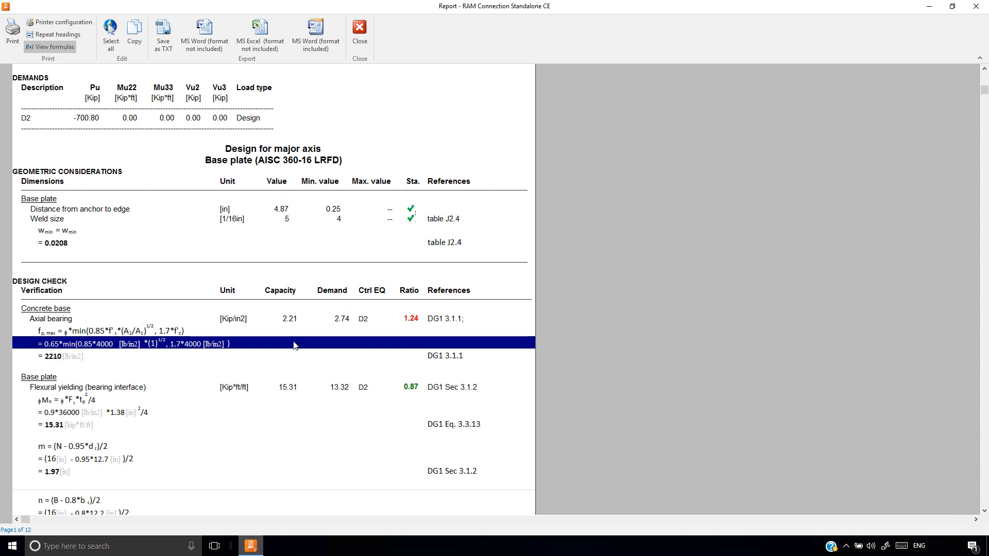
Examine the base plate's flexural yielding formulas for the bearing interface, from plate capacity to bending moment demand, and close the report
{"action": "scroll", "coordinate": [294, 345], "scroll_direction": "down", "scroll_amount": 4}
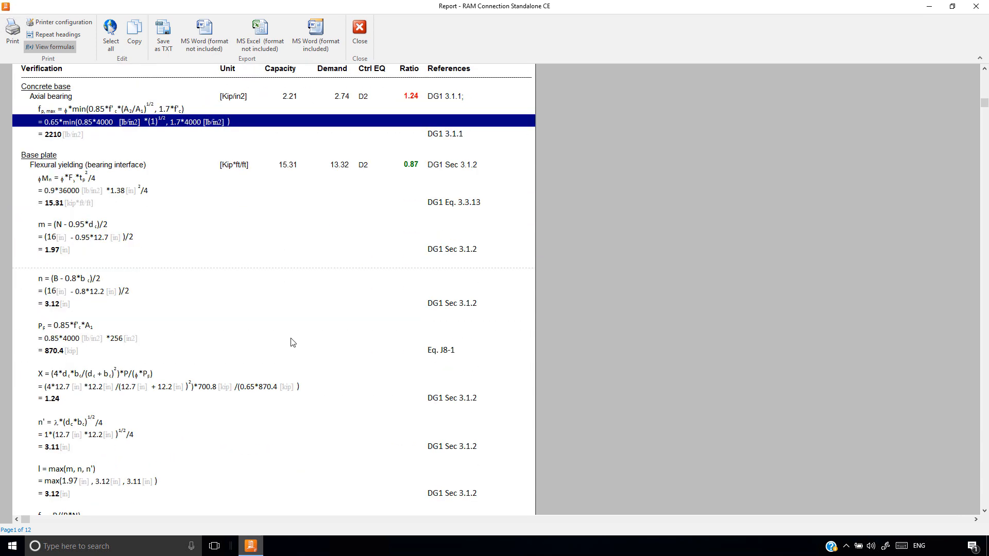
{"action": "scroll", "coordinate": [244, 310], "scroll_direction": "down", "scroll_amount": 1}
{"action": "left_click", "coordinate": [72, 103]}
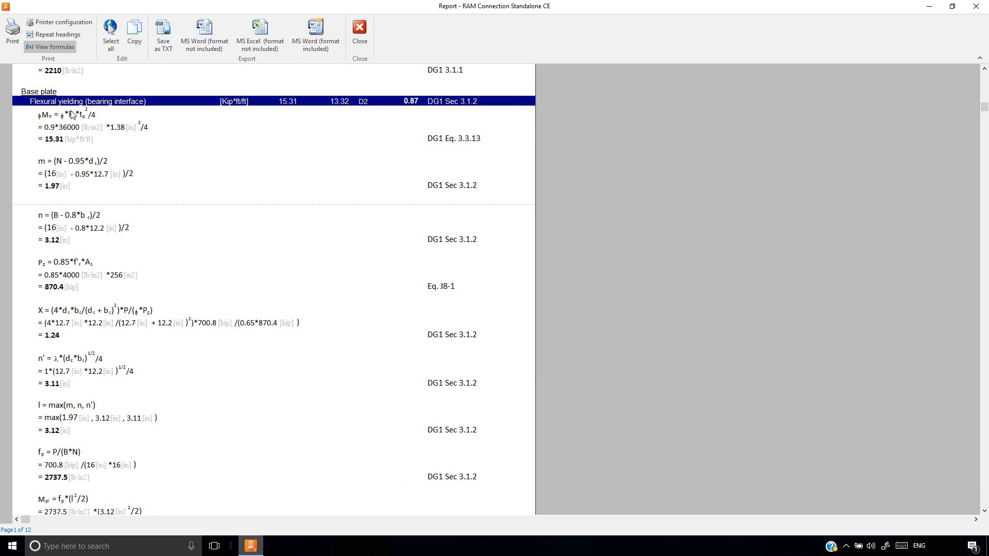
{"action": "left_click", "coordinate": [69, 119]}
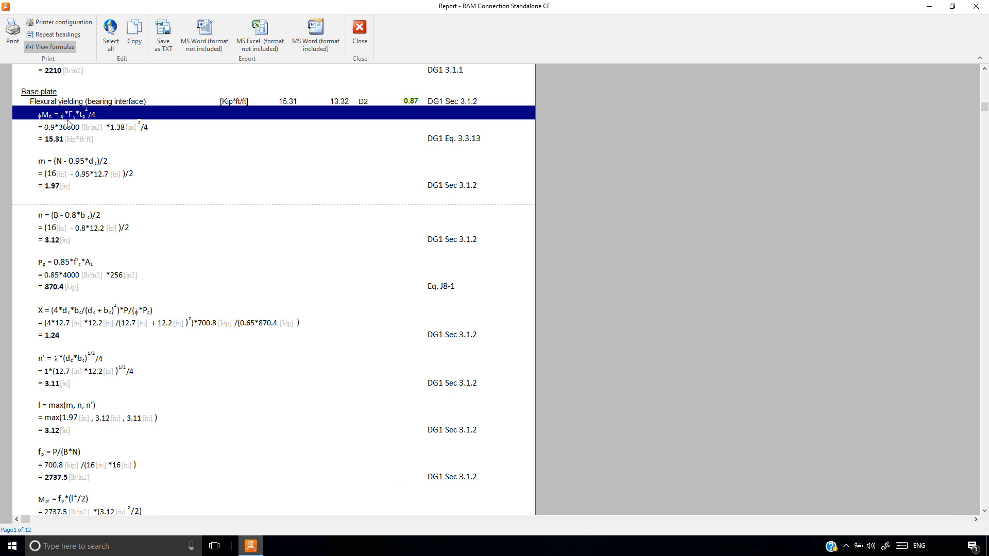
{"action": "scroll", "coordinate": [79, 387], "scroll_direction": "down", "scroll_amount": 1}
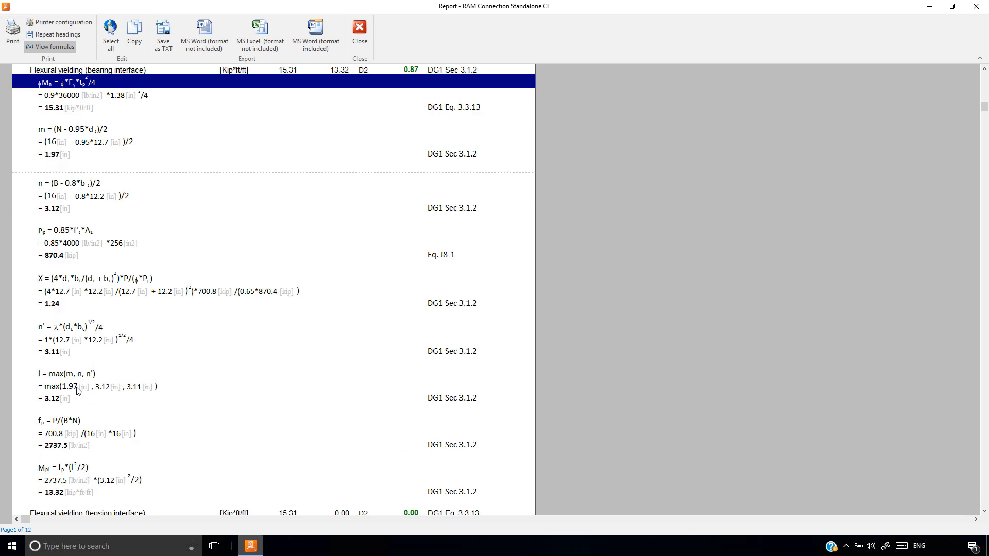
{"action": "left_click", "coordinate": [75, 469]}
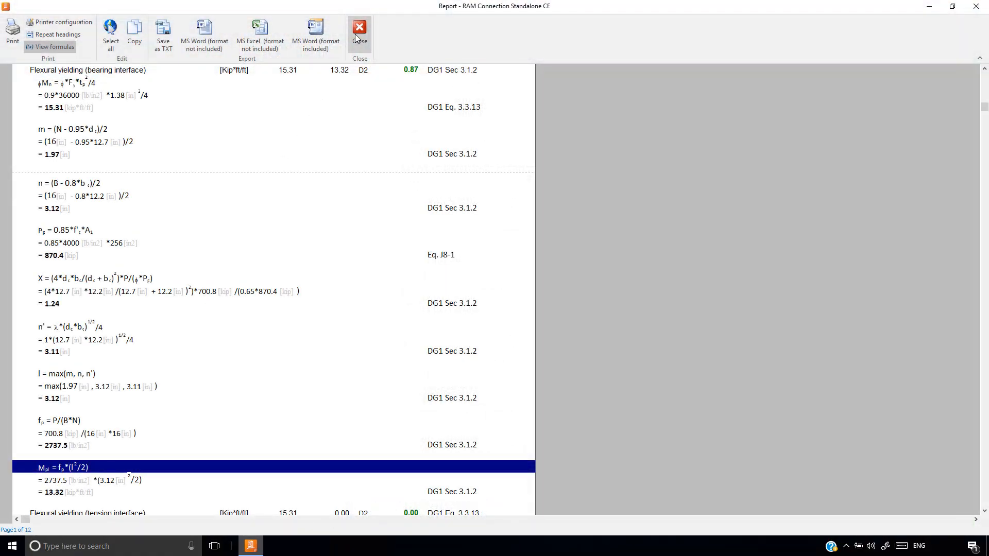
{"action": "left_click", "coordinate": [353, 43]}
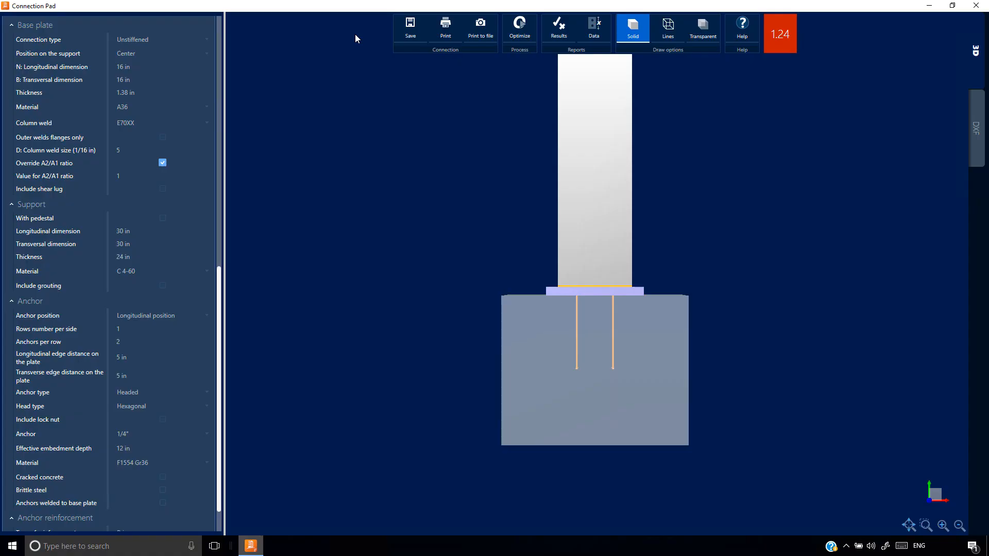
Leave Connection Pad for the main RAM Connection window and copy joint 1 as a new column base joint
{"action": "left_click", "coordinate": [976, 5]}
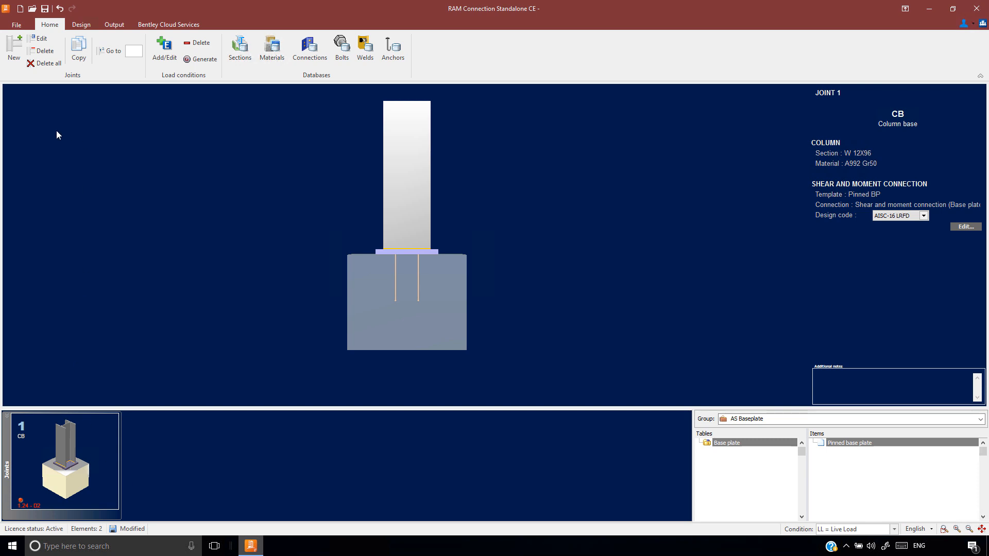
{"action": "left_click", "coordinate": [78, 47]}
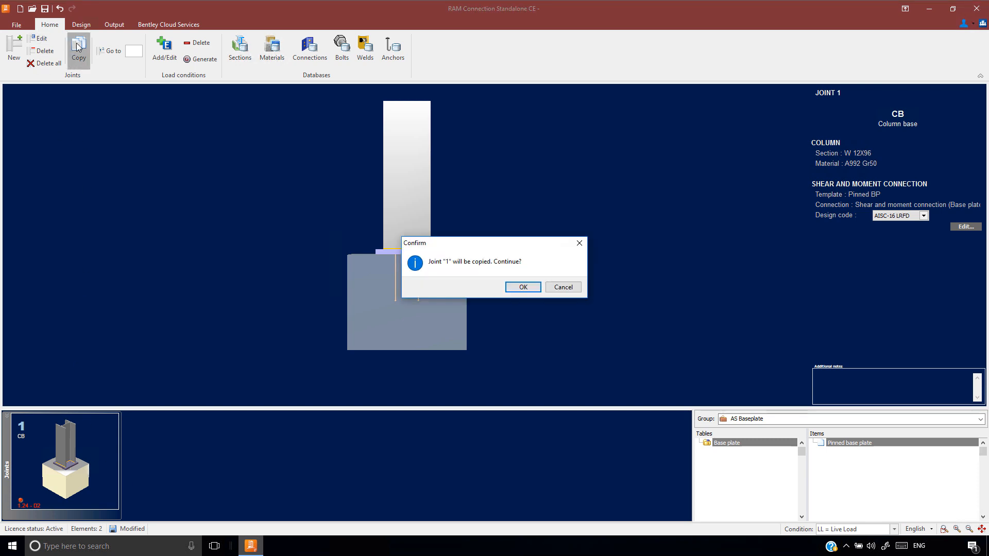
{"action": "key", "text": "Return"}
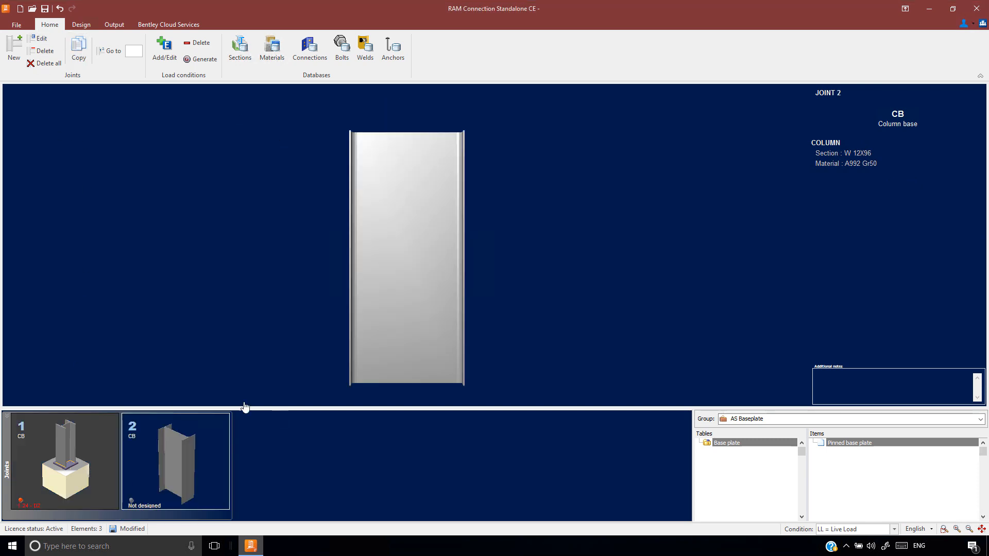
Edit joint 2's column loads, setting the axial force to -100 kip for DL and -160 kip for LL
{"action": "left_click", "coordinate": [40, 38]}
{"action": "left_click", "coordinate": [353, 107]}
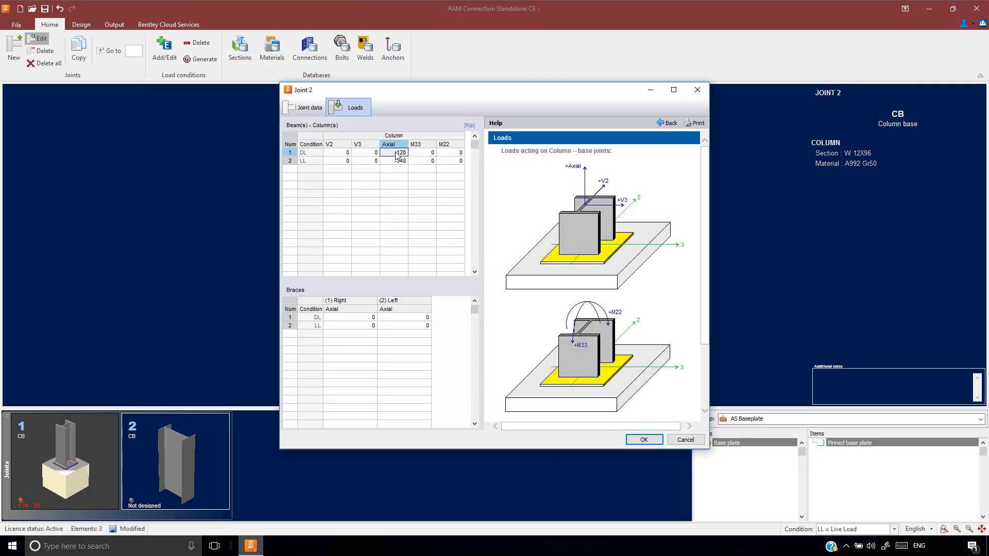
{"action": "type", "text": "-100"}
{"action": "key", "text": "Return"}
{"action": "type", "text": "-160"}
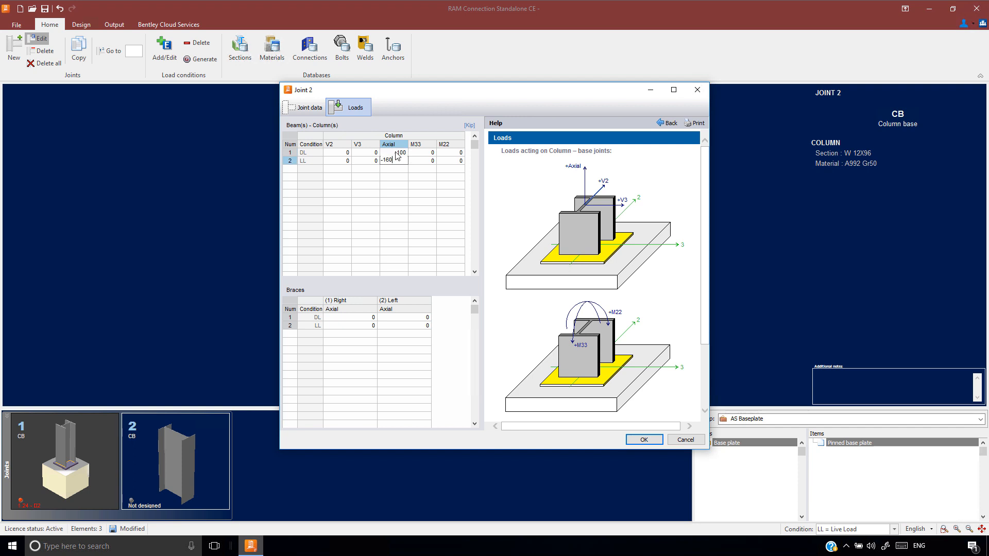
{"action": "key", "text": "Return"}
Set joint 2's column V2 shear to 8 kip for DL and 10 kip for LL
{"action": "type", "text": "8"}
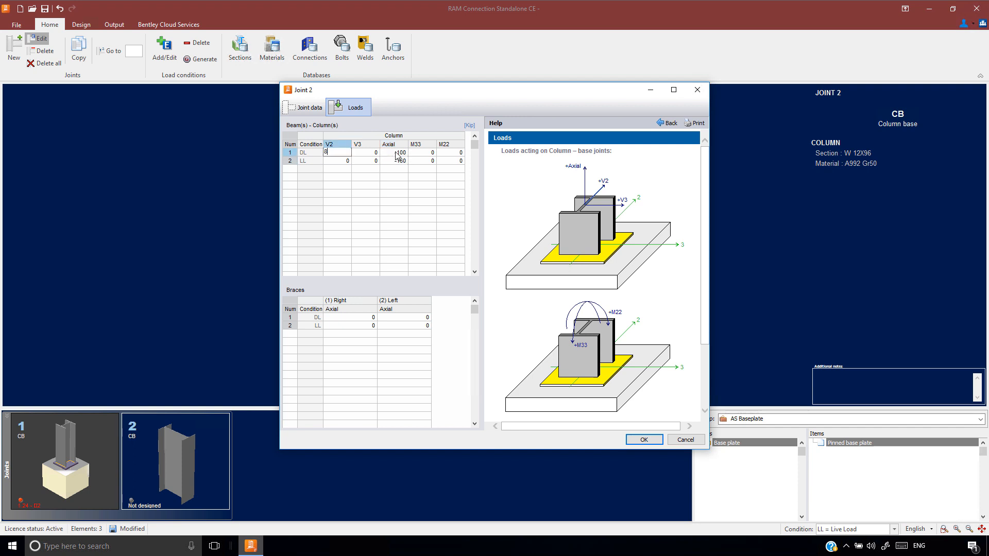
{"action": "key", "text": "Return"}
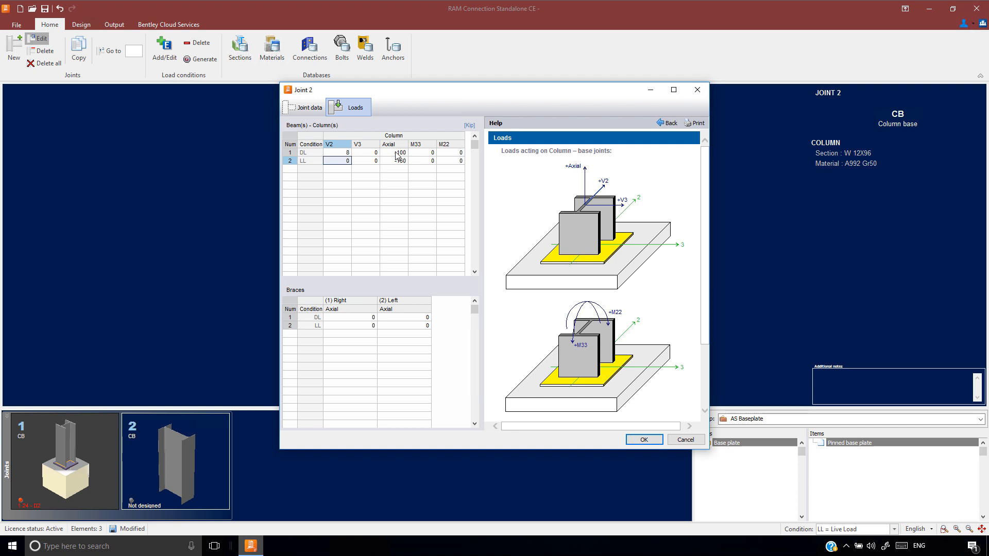
{"action": "type", "text": "10"}
{"action": "key", "text": "Right"}
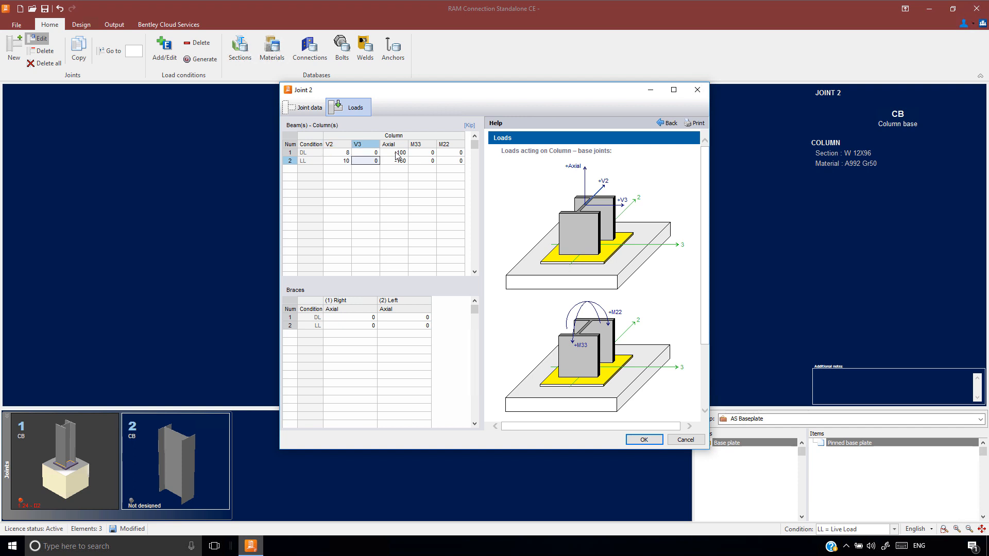
Set the column's M33 moment to 1000 kip-in for DL and 1500 kip-in for LL, and accept the joint loads
{"action": "key", "text": "Right"}
{"action": "key", "text": "Right"}
{"action": "key", "text": "Up"}
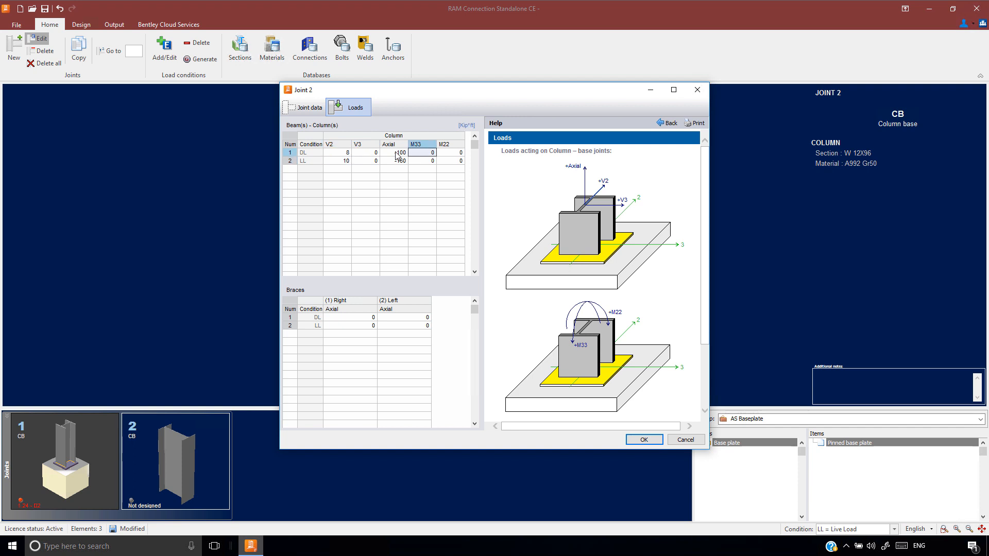
{"action": "type", "text": "1000 kip-in"}
{"action": "key", "text": "Return"}
{"action": "type", "text": "15"}
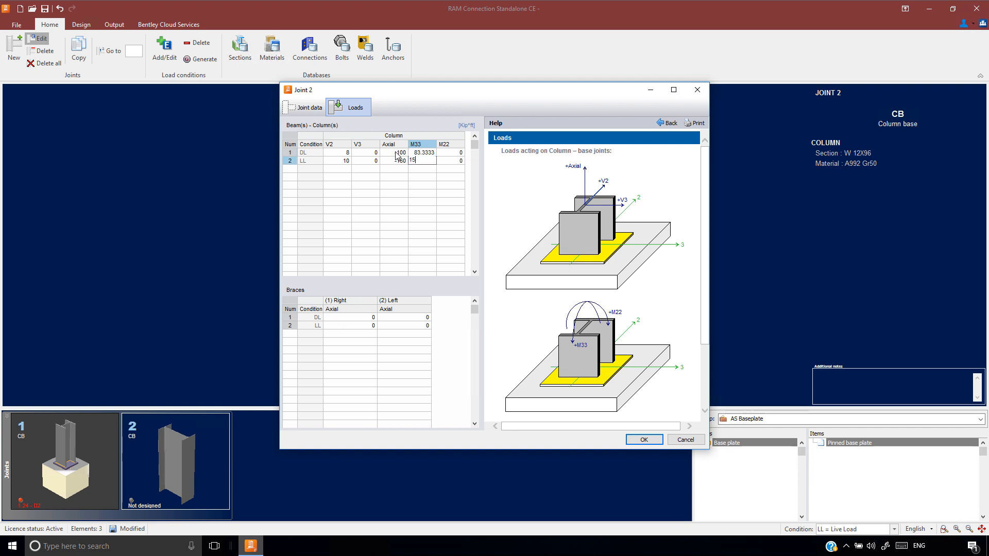
{"action": "type", "text": "00 kip"}
{"action": "key", "text": "Return"}
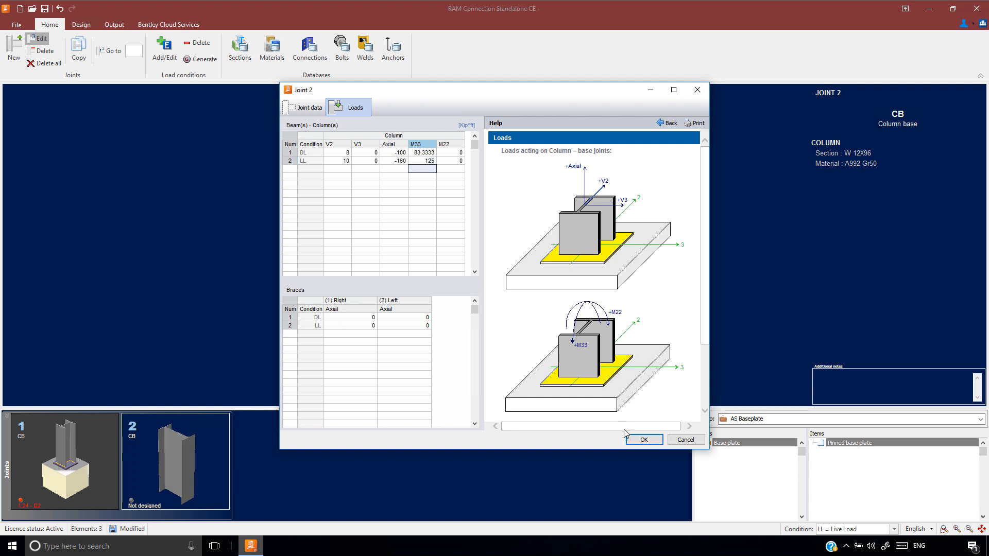
{"action": "left_click", "coordinate": [644, 440]}
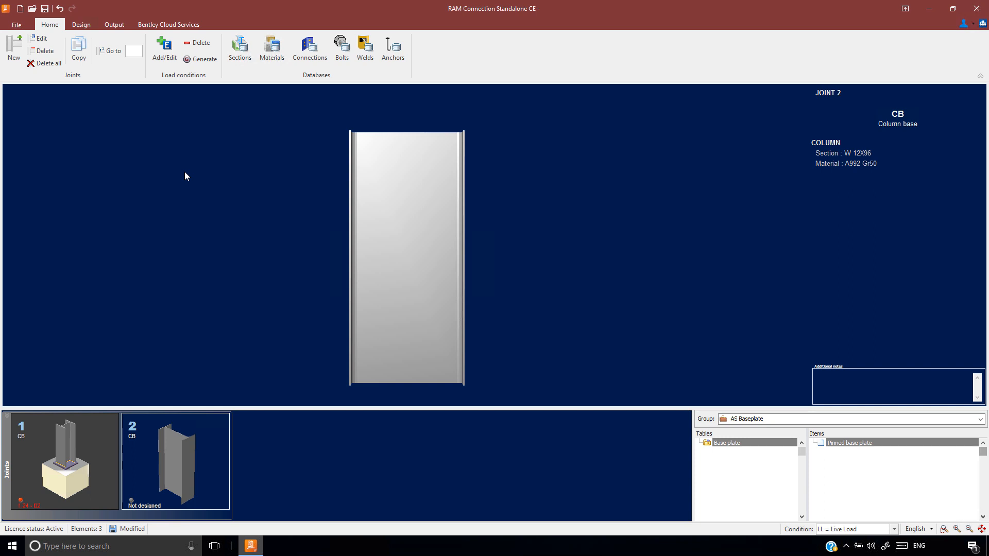
Assign a Smart Fixed Uniaxial Major Axis Base Plate connection to joint 2
{"action": "left_click", "coordinate": [81, 25]}
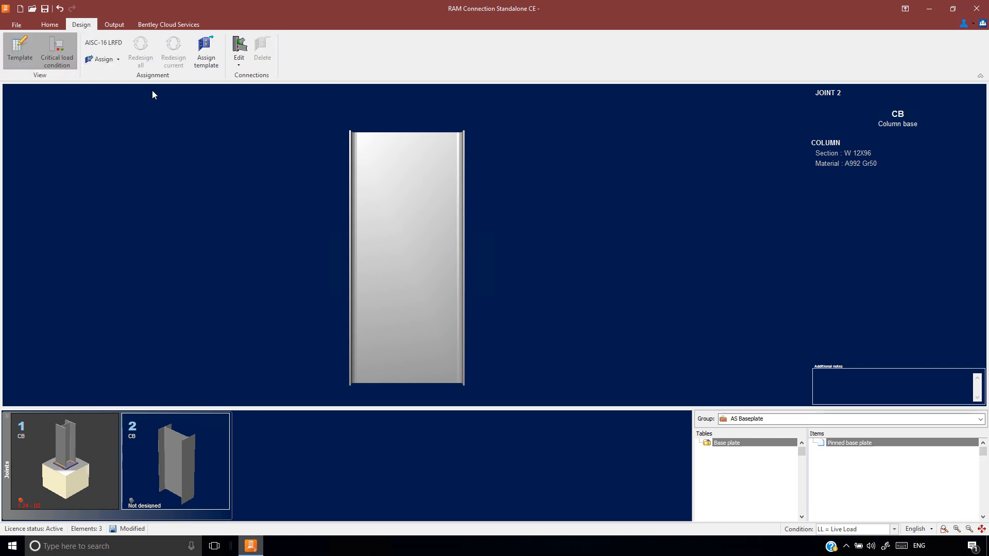
{"action": "left_click", "coordinate": [103, 60]}
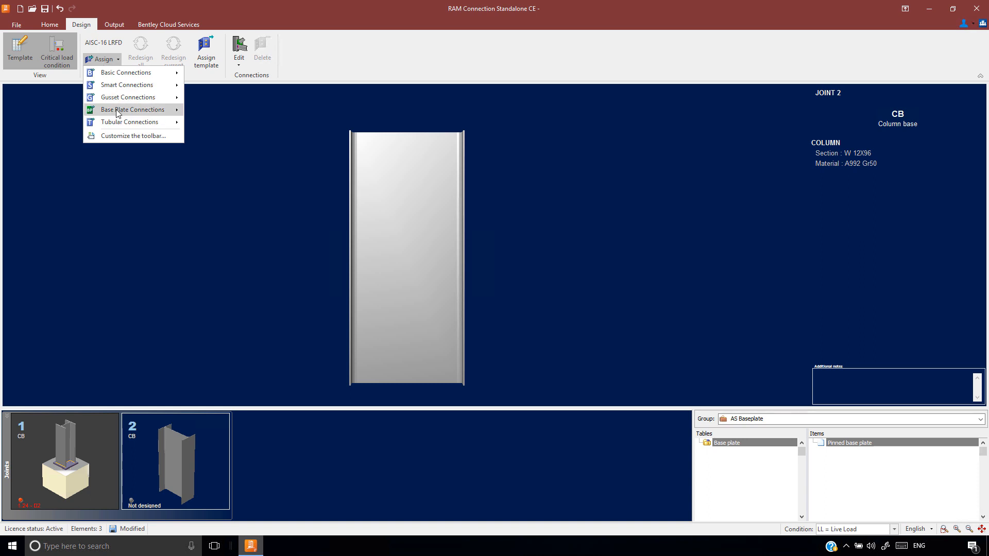
{"action": "mouse_move", "coordinate": [119, 113]}
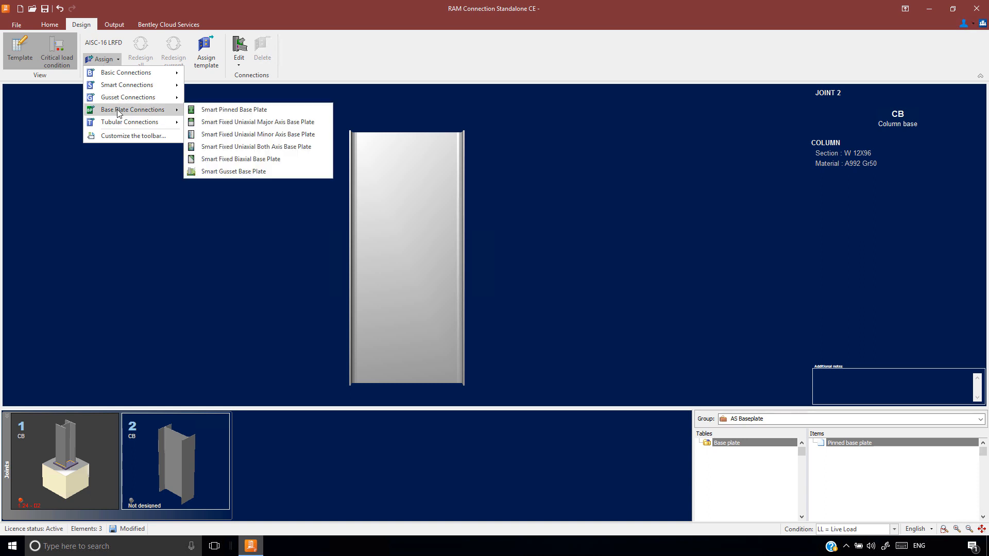
{"action": "left_click", "coordinate": [221, 122]}
{"action": "left_click", "coordinate": [586, 346]}
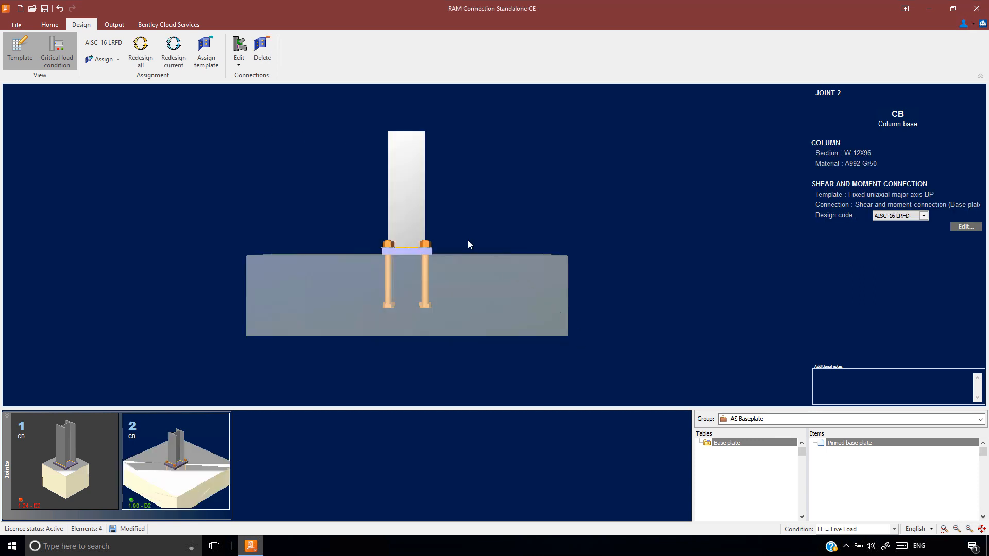
Open joint 2's base plate connection in Connection Pad and review the available analysis axis options
{"action": "double_click", "coordinate": [456, 252]}
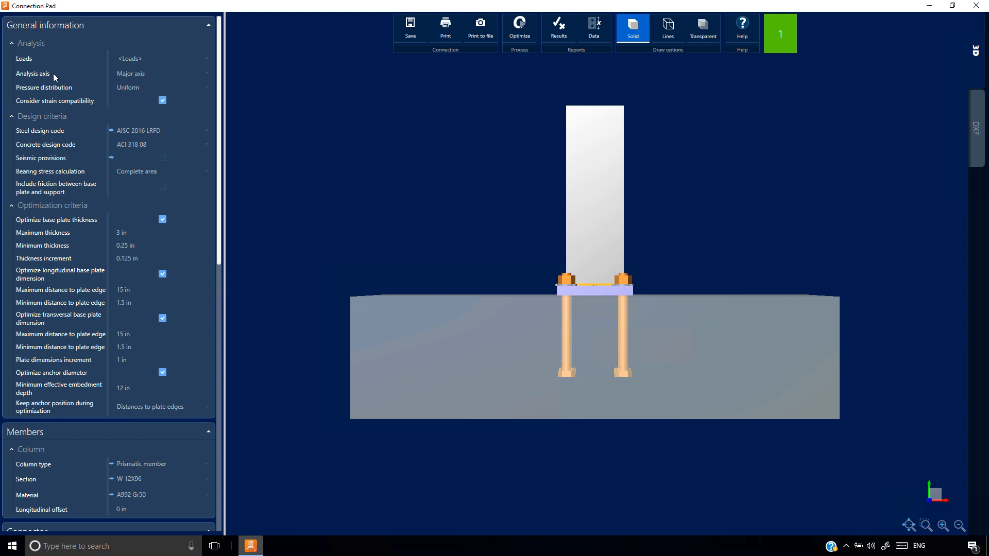
{"action": "left_click", "coordinate": [152, 75]}
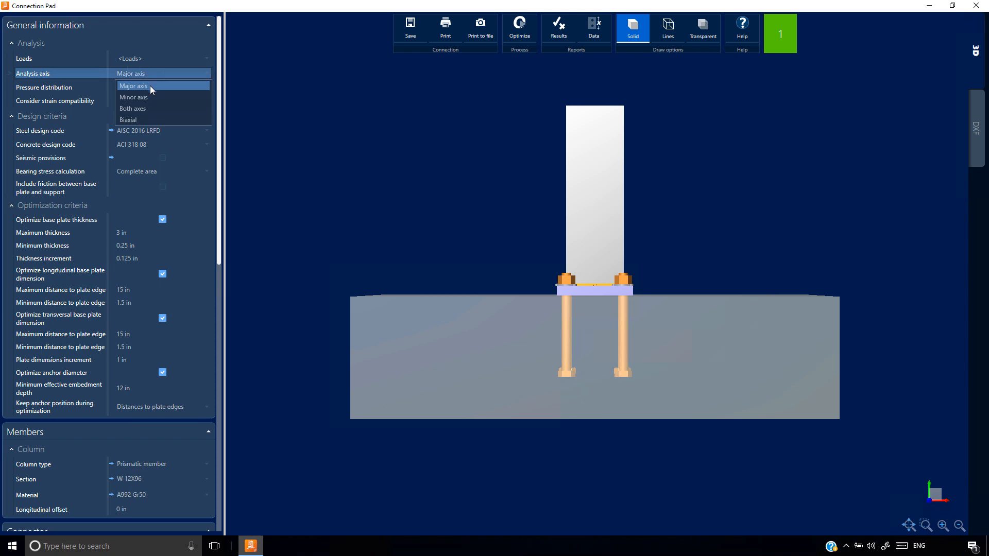
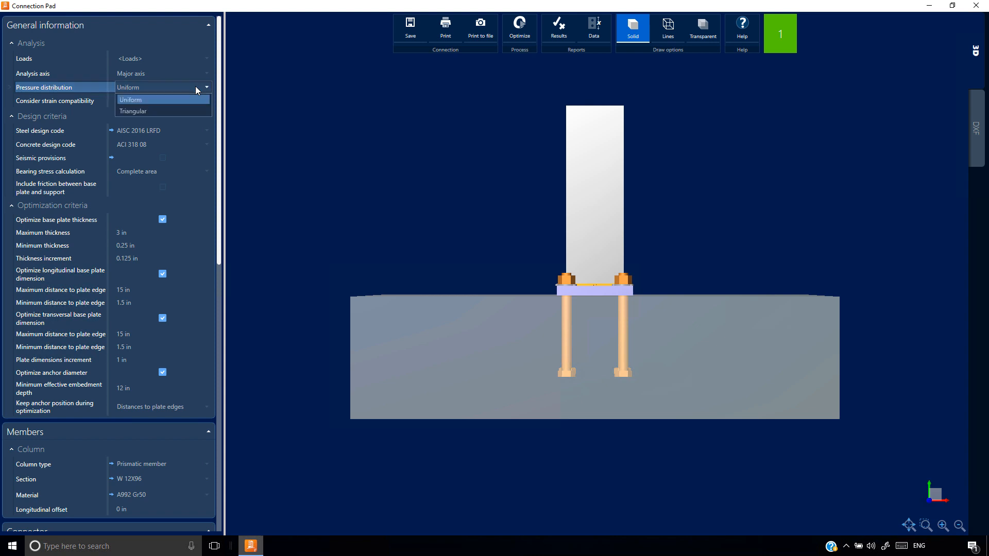
Keep the base plate's pressure distribution uniform and exclude strain compatibility from the analysis
{"action": "left_click", "coordinate": [133, 99]}
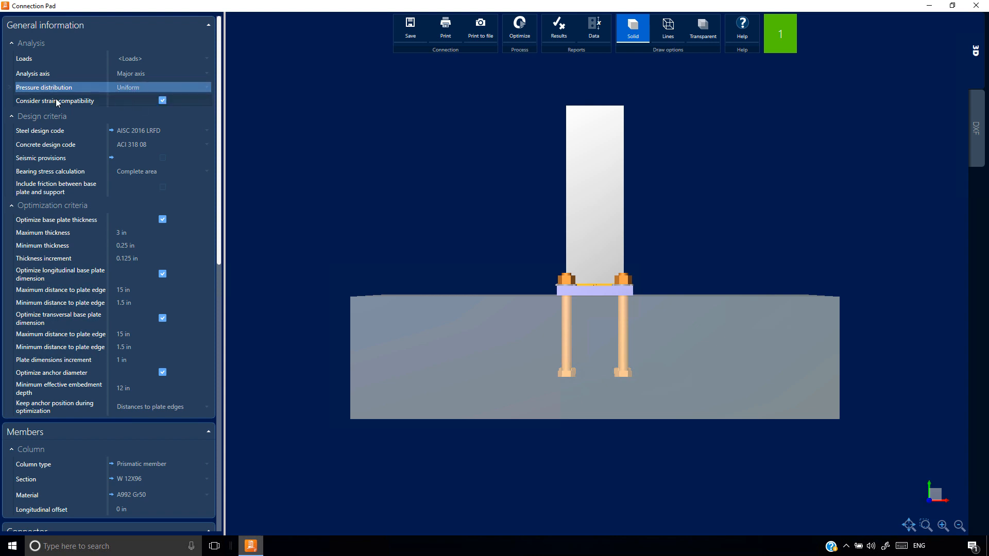
{"action": "left_click", "coordinate": [163, 100]}
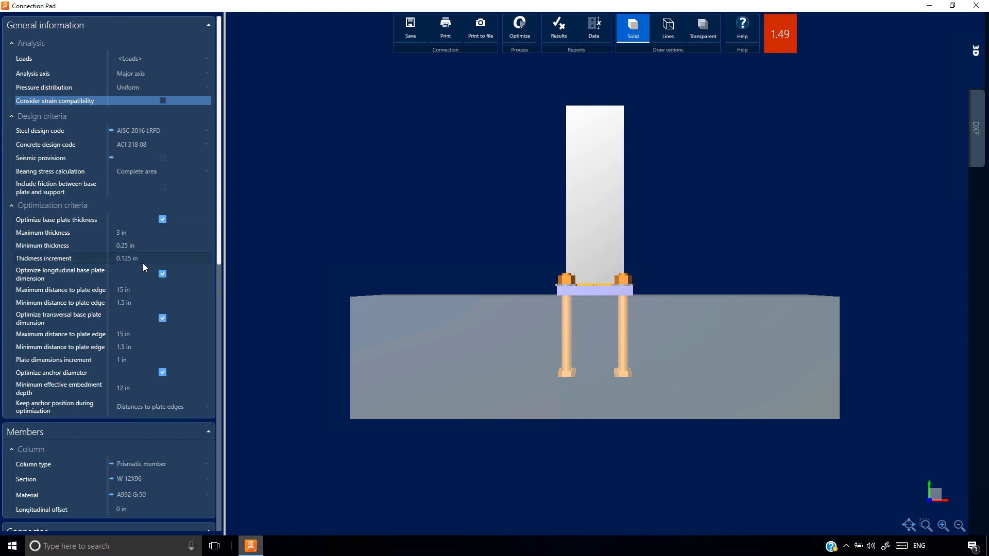
Set the base plate's longitudinal and transversal dimensions to 19 in each and its thickness to 2.5 in
{"action": "scroll", "coordinate": [149, 257], "scroll_direction": "down", "scroll_amount": 2}
{"action": "scroll", "coordinate": [156, 276], "scroll_direction": "down", "scroll_amount": 3}
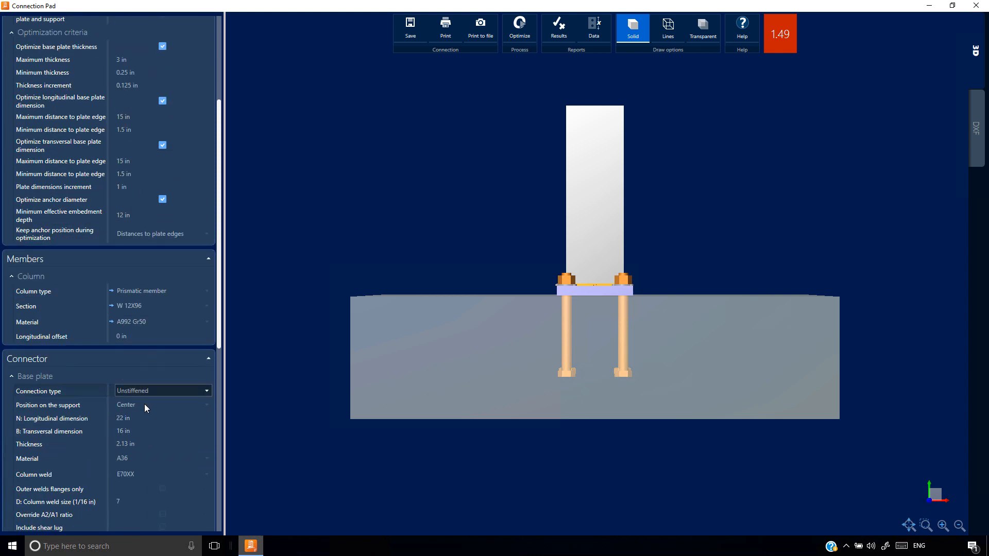
{"action": "left_click", "coordinate": [129, 420]}
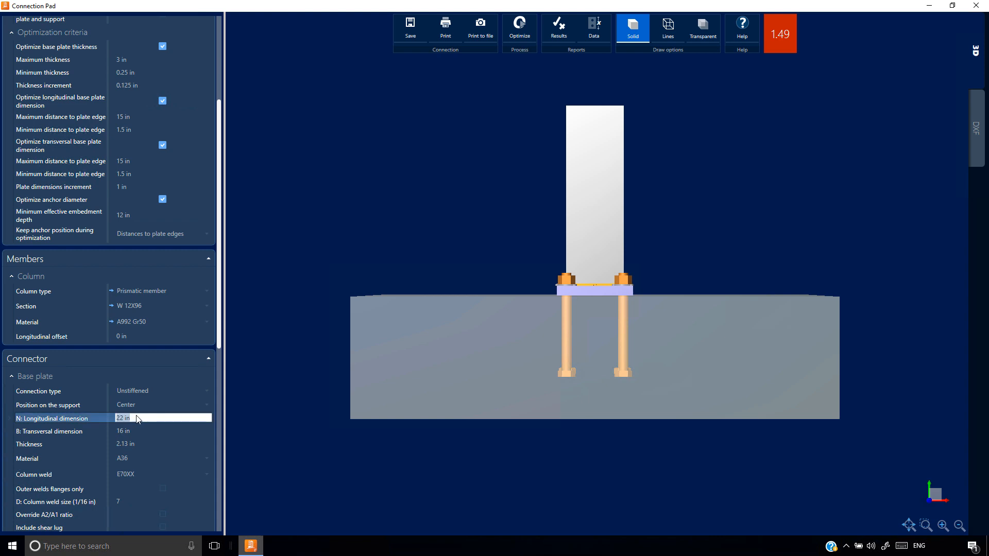
{"action": "type", "text": "19"}
{"action": "key", "text": "Tab"}
{"action": "type", "text": "19"}
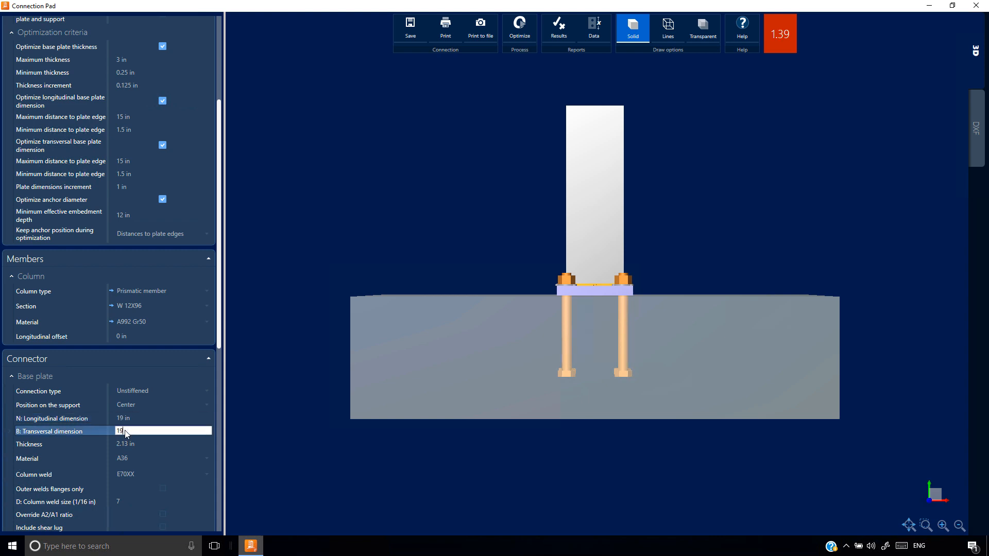
{"action": "key", "text": "Tab"}
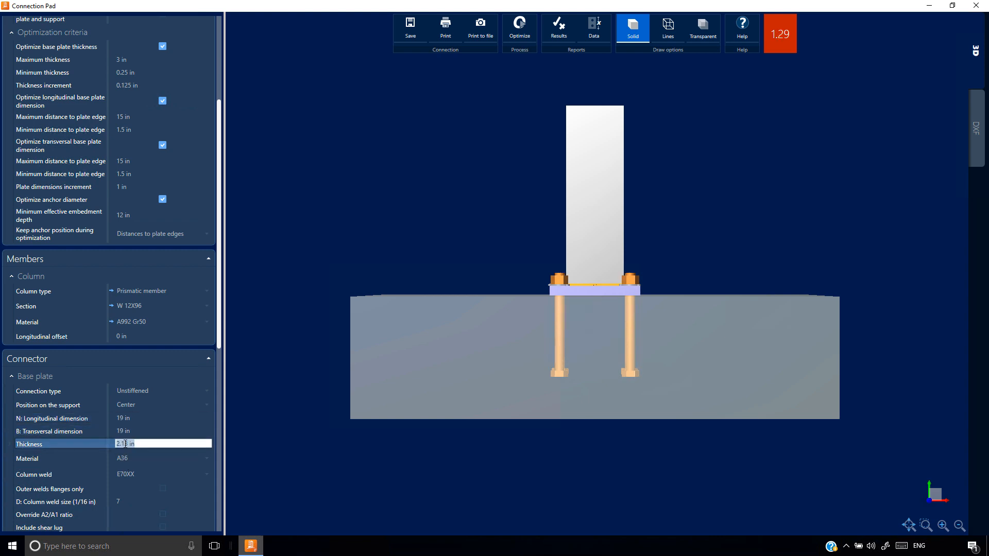
{"action": "type", "text": "2.5"}
{"action": "left_click", "coordinate": [134, 431]}
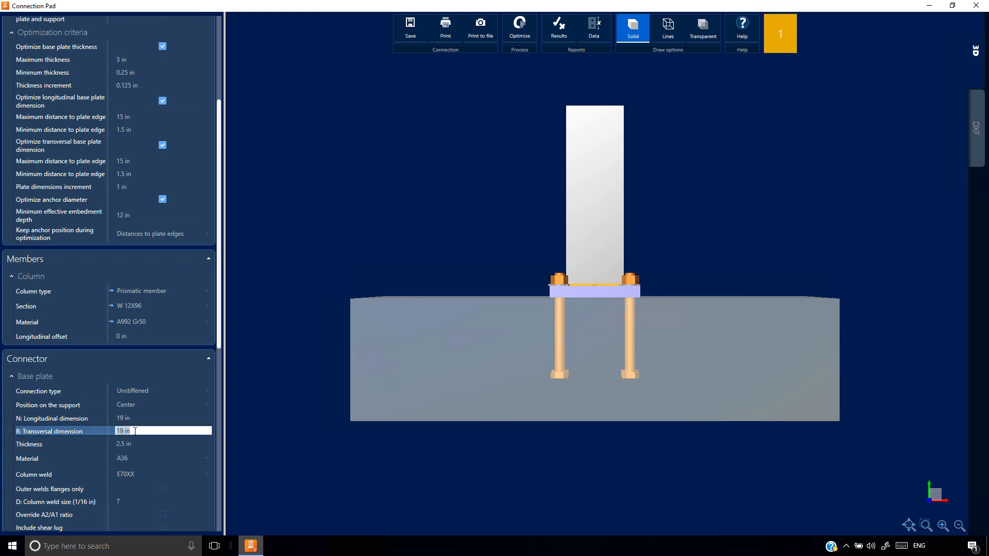
Override the base plate's A2/A1 ratio, keeping its value at 1
{"action": "scroll", "coordinate": [134, 431], "scroll_direction": "down", "scroll_amount": 2}
{"action": "scroll", "coordinate": [133, 431], "scroll_direction": "down", "scroll_amount": 1}
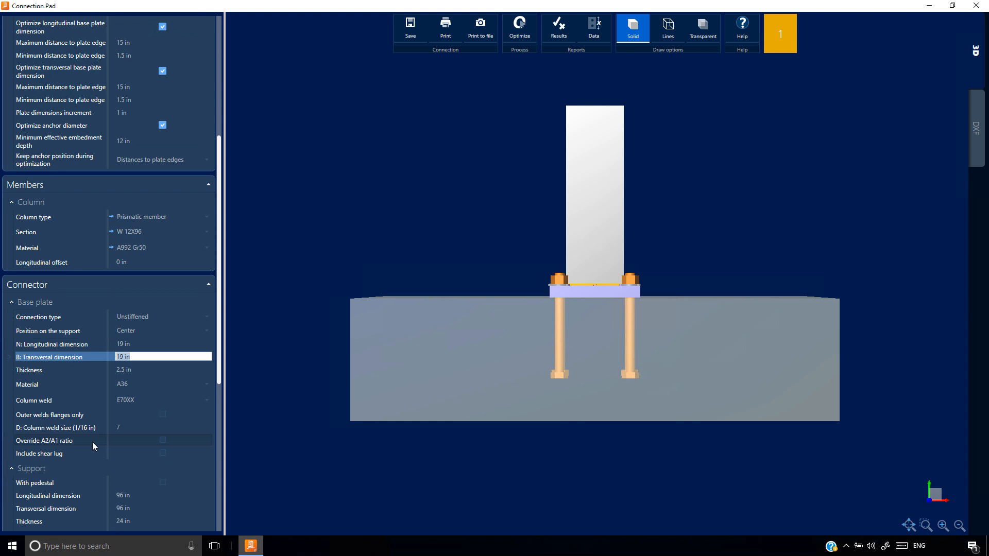
{"action": "left_click", "coordinate": [162, 440]}
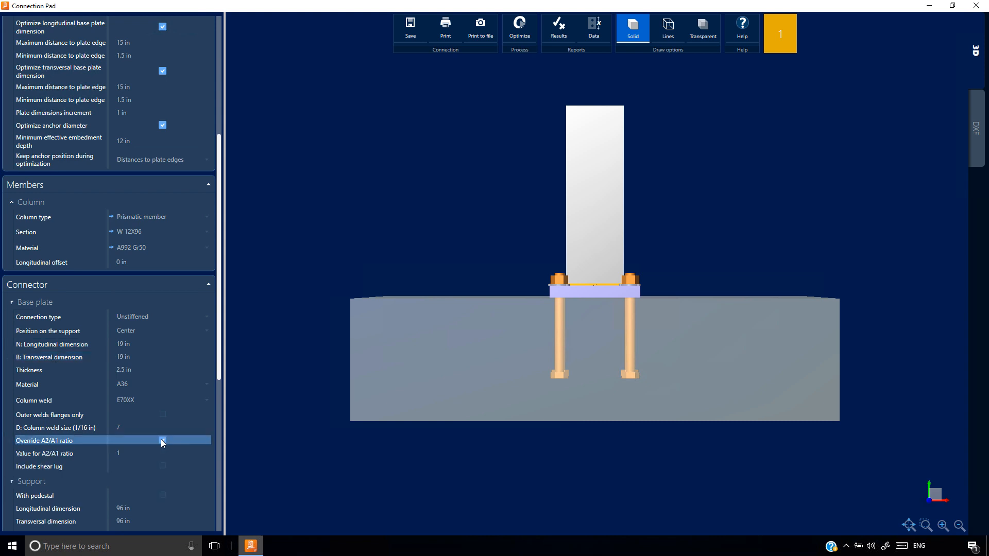
{"action": "left_click", "coordinate": [127, 452]}
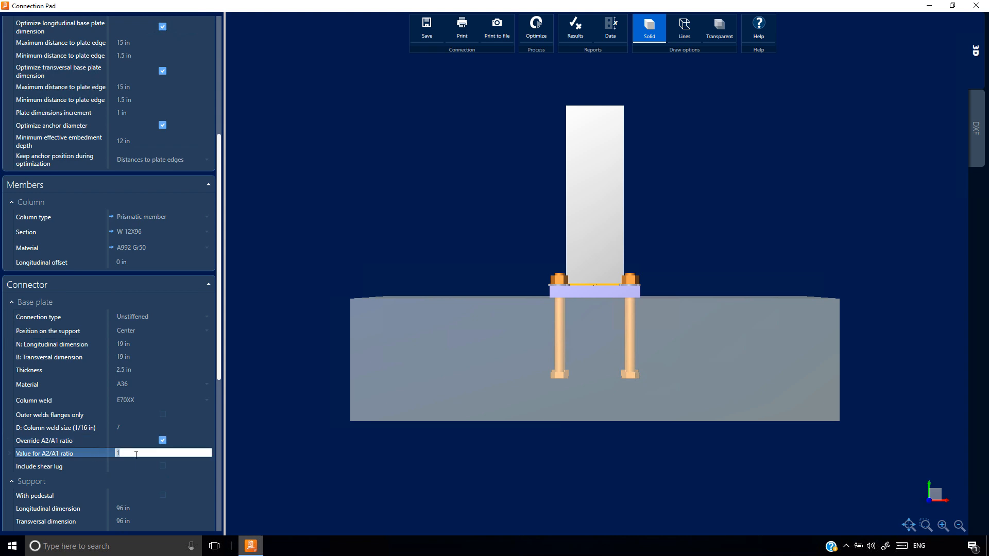
Set the anchors' longitudinal and transverse edge distances on the plate to 2.5 in
{"action": "scroll", "coordinate": [81, 387], "scroll_direction": "down", "scroll_amount": 9}
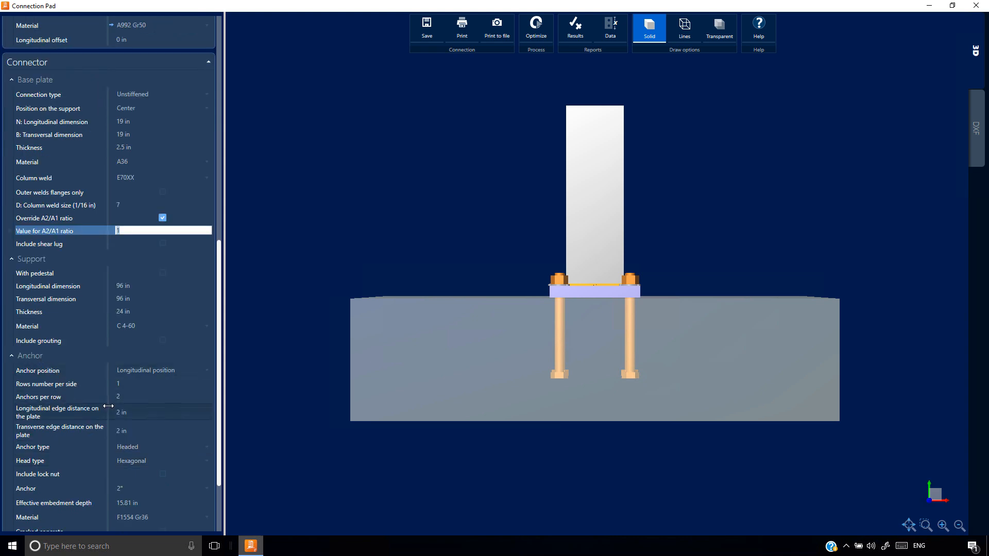
{"action": "left_click", "coordinate": [141, 413]}
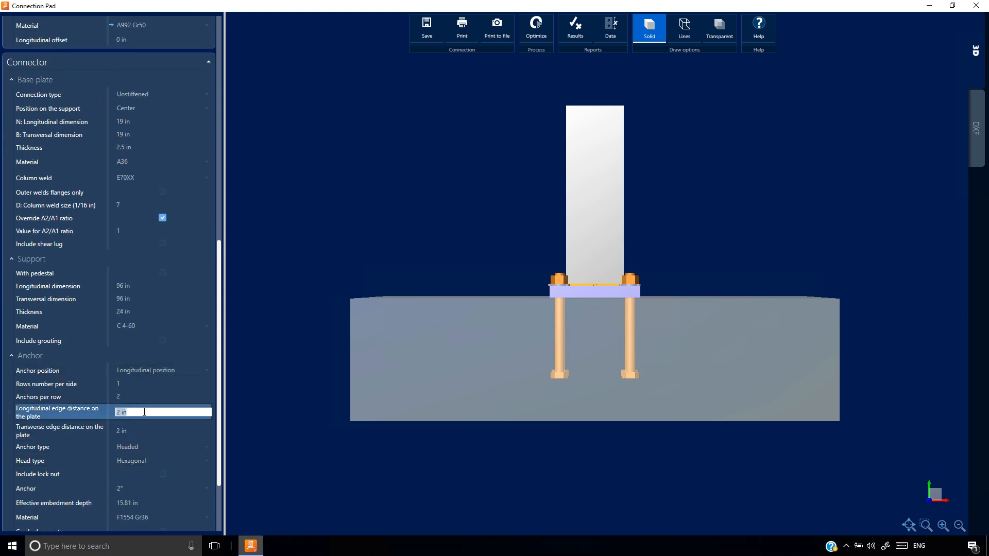
{"action": "type", "text": "2.5"}
{"action": "key", "text": "Tab"}
{"action": "type", "text": "2.5"}
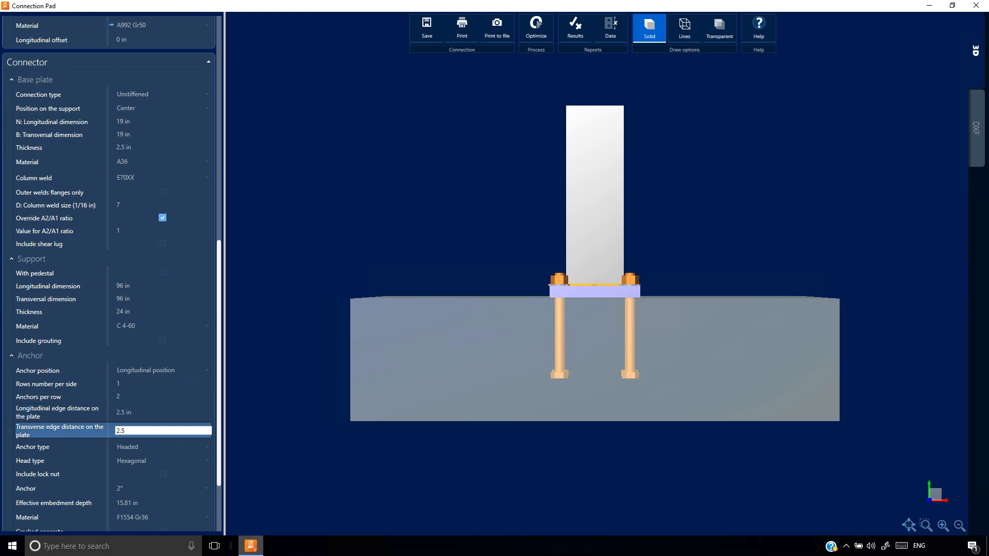
{"action": "left_click", "coordinate": [134, 412]}
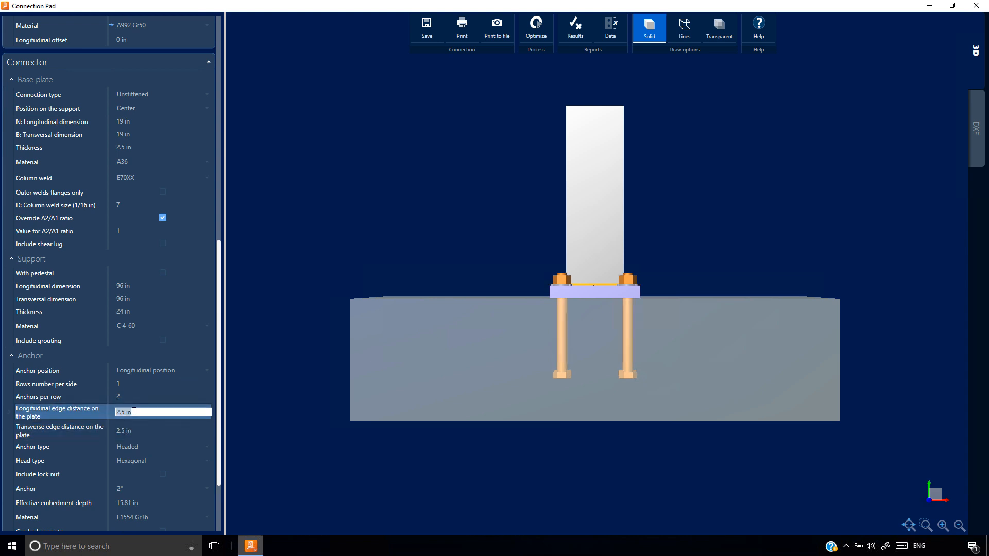
Read the connection's results report for analysis errors and notes, and close it
{"action": "left_click", "coordinate": [576, 30]}
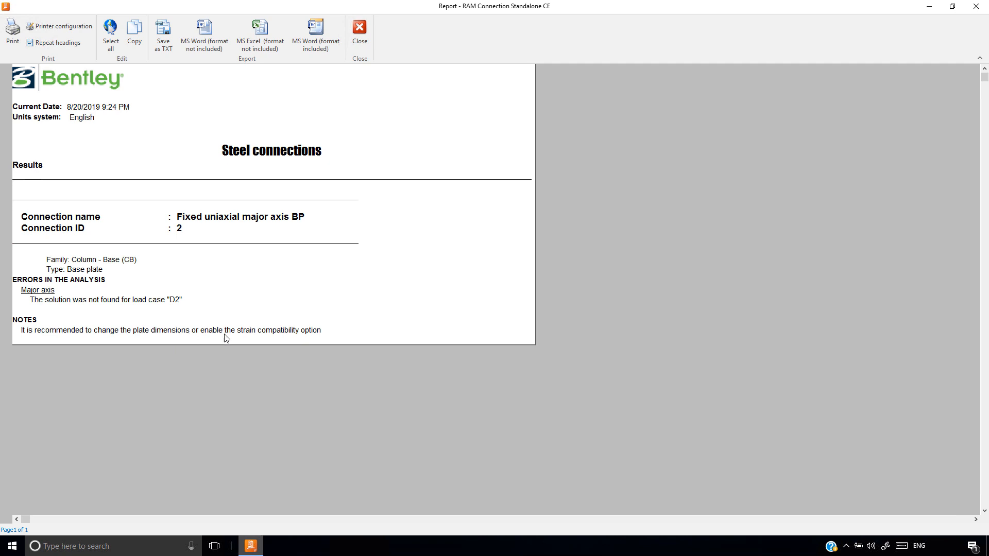
{"action": "left_click", "coordinate": [360, 30]}
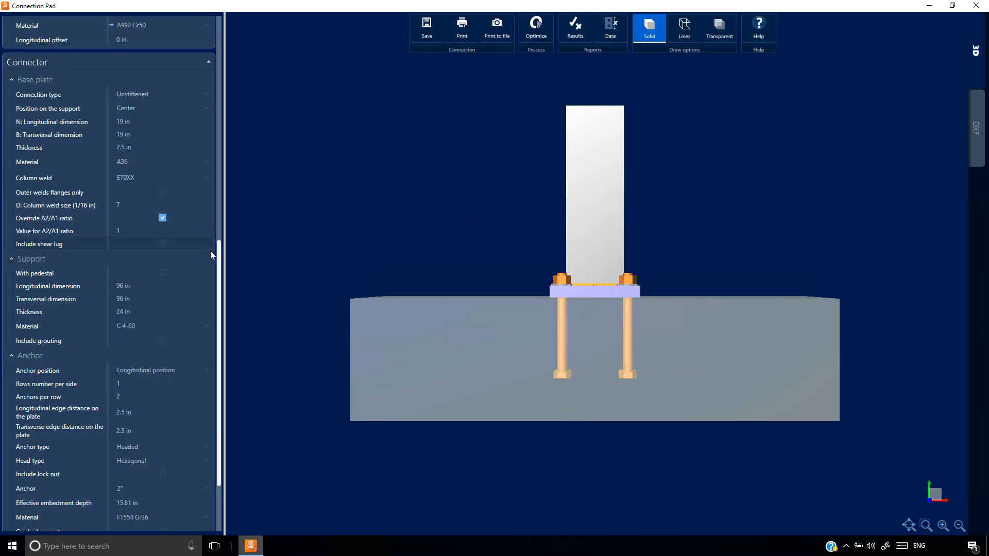
Try the analysis with strain compatibility considered, and turn the option back off
{"action": "left_click_drag", "start_coordinate": [220, 253], "coordinate": [225, 17]}
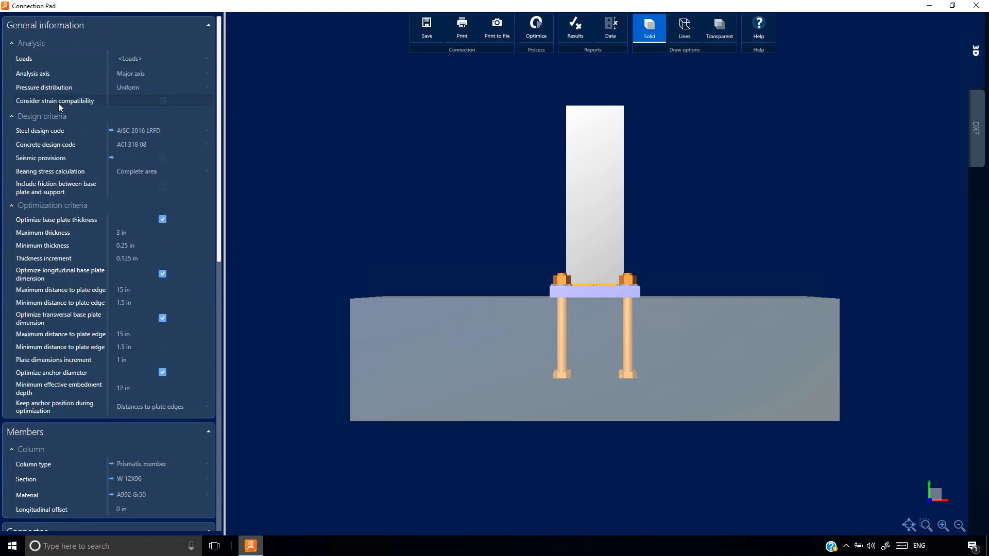
{"action": "left_click", "coordinate": [163, 101]}
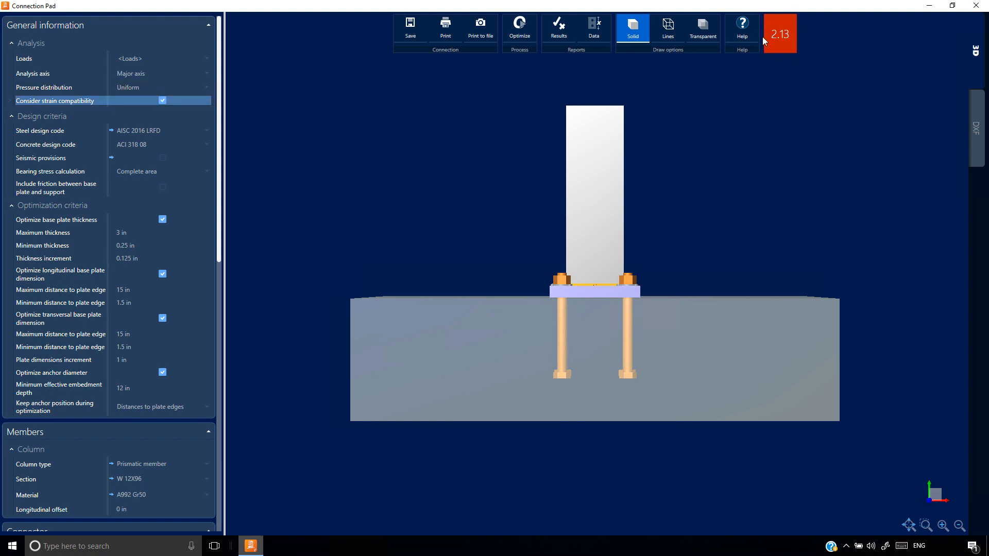
{"action": "left_click", "coordinate": [163, 101]}
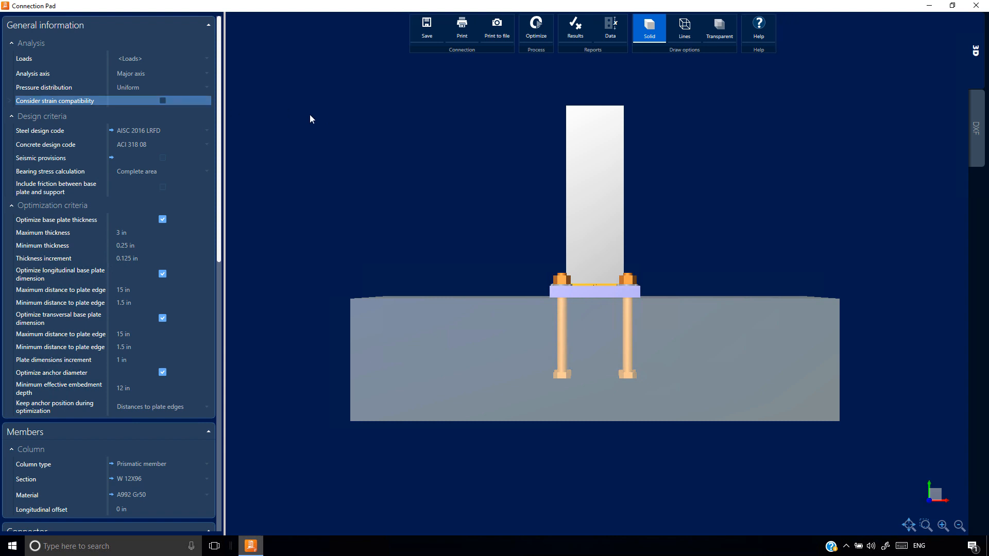
Set the base plate's longitudinal and transversal dimensions to 22 in each
{"action": "left_click_drag", "start_coordinate": [219, 243], "coordinate": [220, 396]}
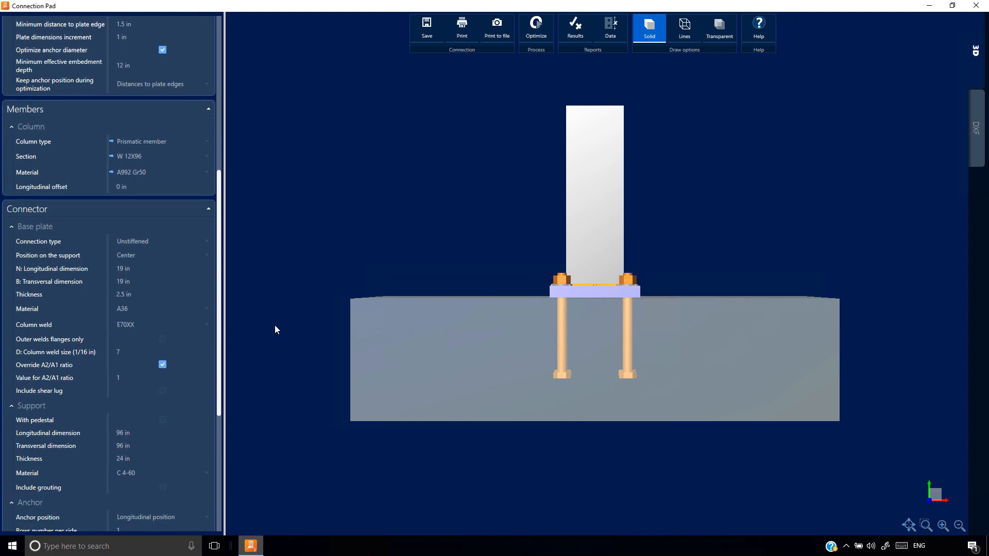
{"action": "left_click", "coordinate": [125, 268]}
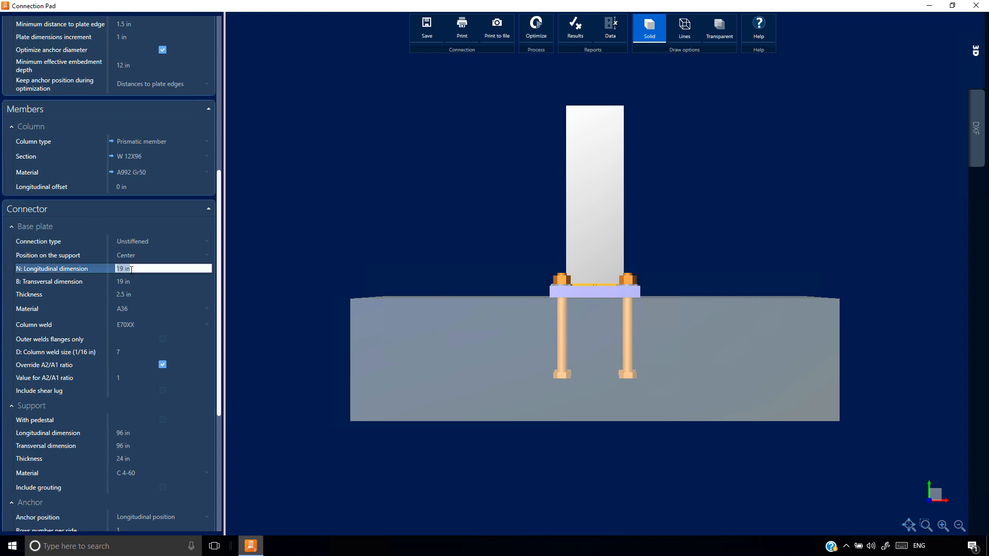
{"action": "type", "text": "22"}
{"action": "key", "text": "Tab"}
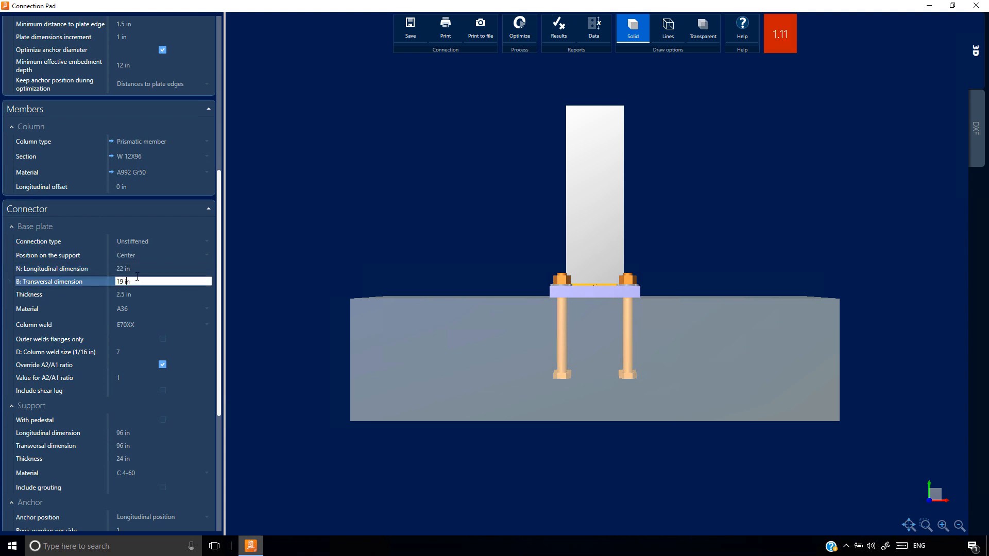
{"action": "type", "text": "22"}
{"action": "key", "text": "shift+Tab"}
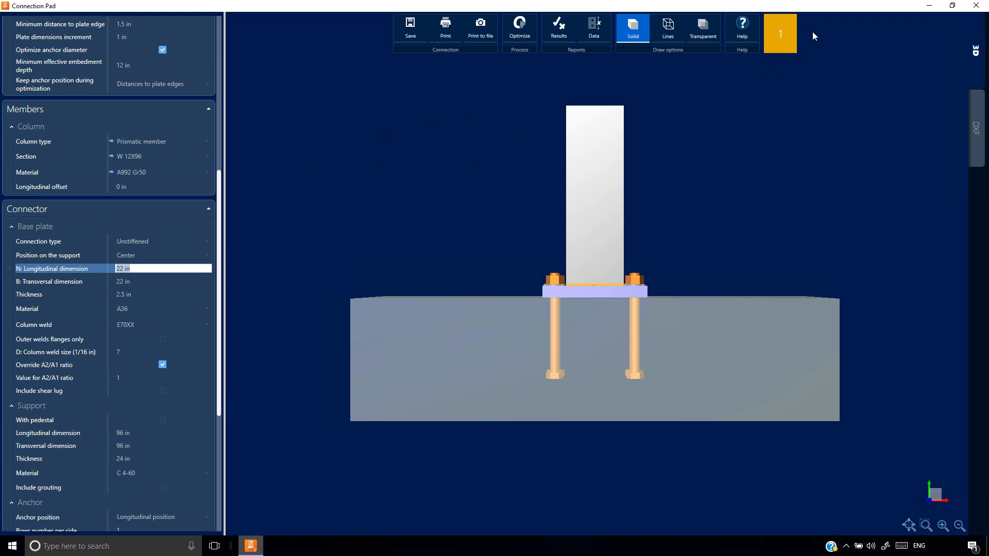
Review the results report's anchor checks, concrete stress and anchor tension diagrams for the major axis, and close it
{"action": "left_click", "coordinate": [558, 30]}
{"action": "scroll", "coordinate": [192, 273], "scroll_direction": "down", "scroll_amount": 20}
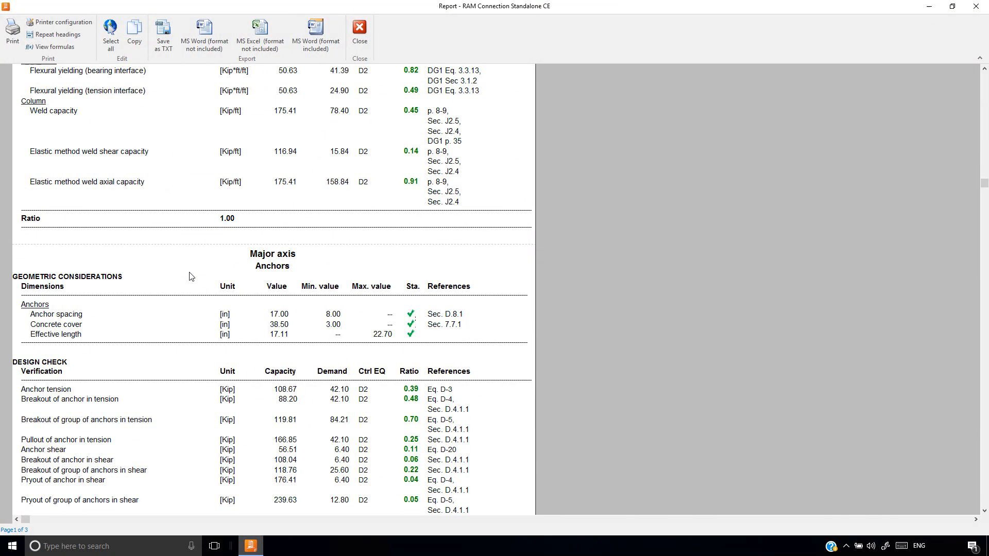
{"action": "scroll", "coordinate": [191, 281], "scroll_direction": "down", "scroll_amount": 4}
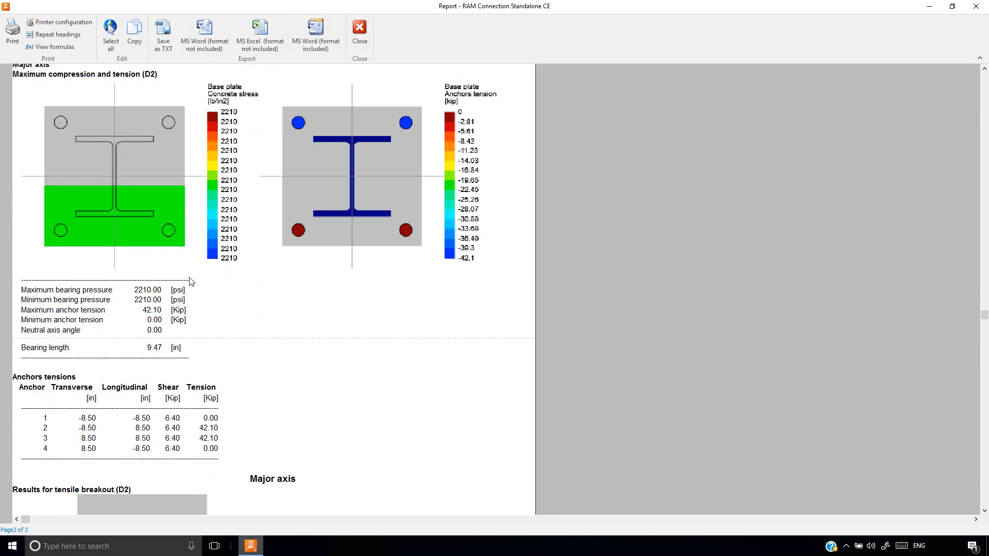
{"action": "scroll", "coordinate": [190, 281], "scroll_direction": "up", "scroll_amount": 1}
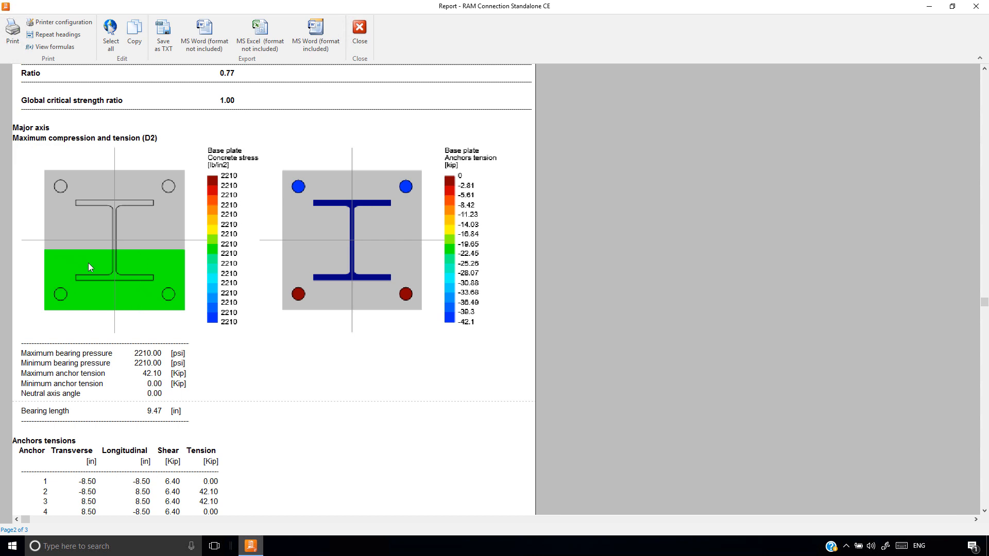
{"action": "left_click", "coordinate": [359, 31]}
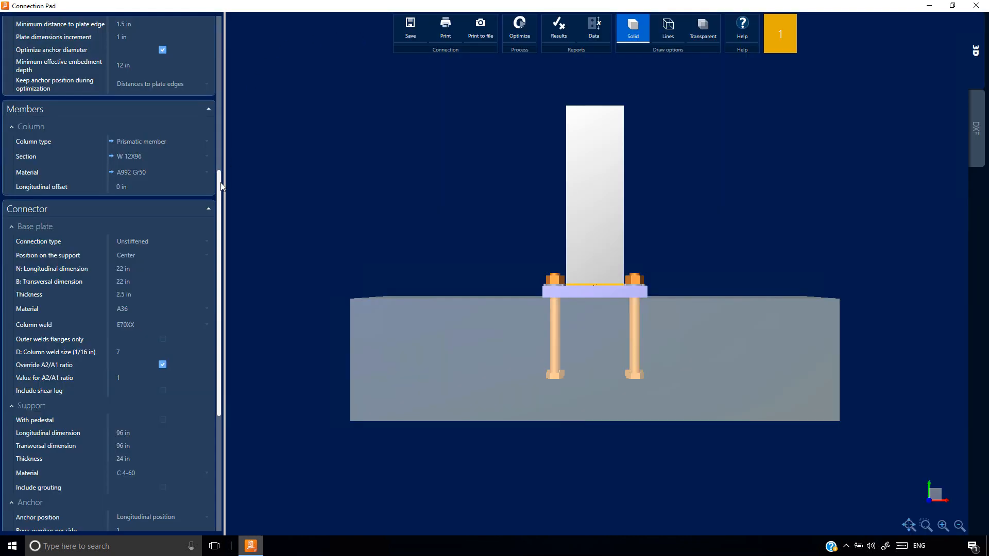
Try a triangular pressure distribution, examine its concrete stress and anchor tensions in the results report, and restore the uniform distribution
{"action": "left_click_drag", "start_coordinate": [219, 184], "coordinate": [219, 31]}
{"action": "left_click", "coordinate": [135, 86]}
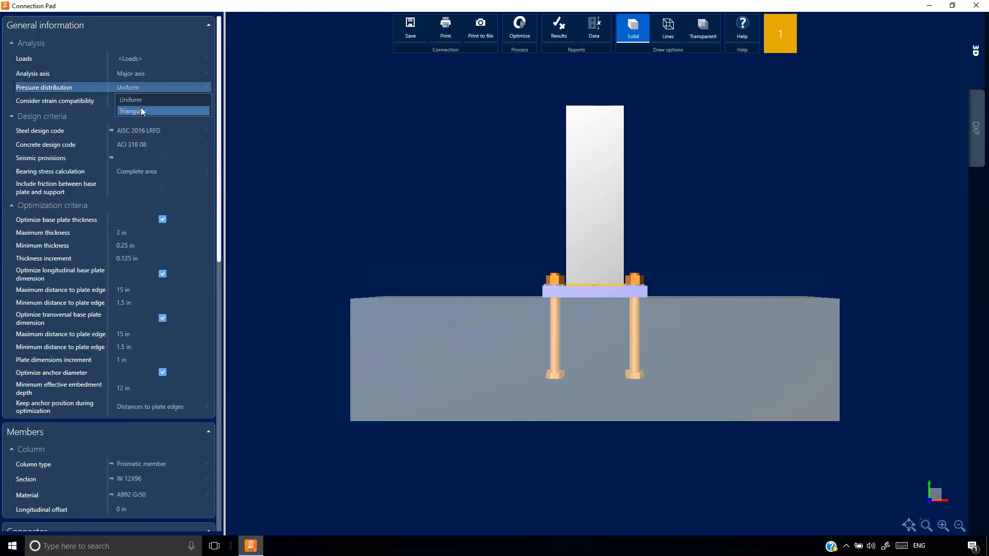
{"action": "left_click", "coordinate": [141, 110]}
{"action": "left_click", "coordinate": [559, 27]}
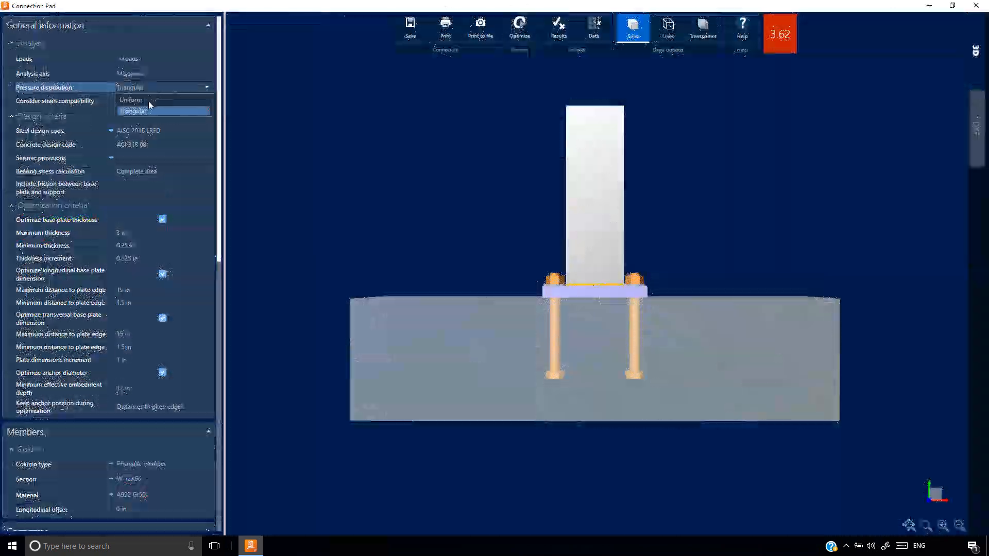
{"action": "left_click", "coordinate": [196, 101]}
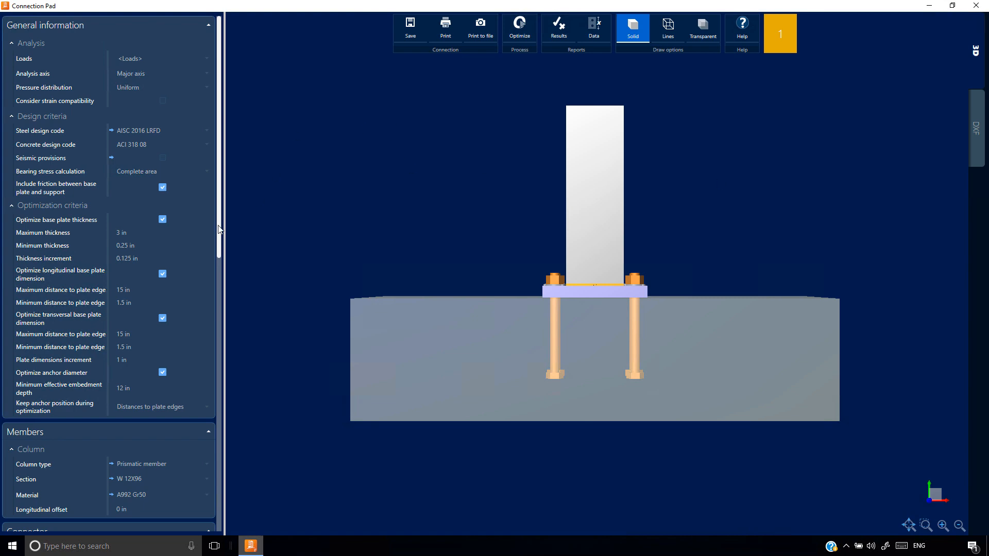
Change the base plate's anchors to the AISC 1 1/2" size
{"action": "left_click_drag", "start_coordinate": [218, 224], "coordinate": [221, 388]}
{"action": "left_click_drag", "start_coordinate": [218, 256], "coordinate": [213, 483]}
{"action": "left_click", "coordinate": [207, 470]}
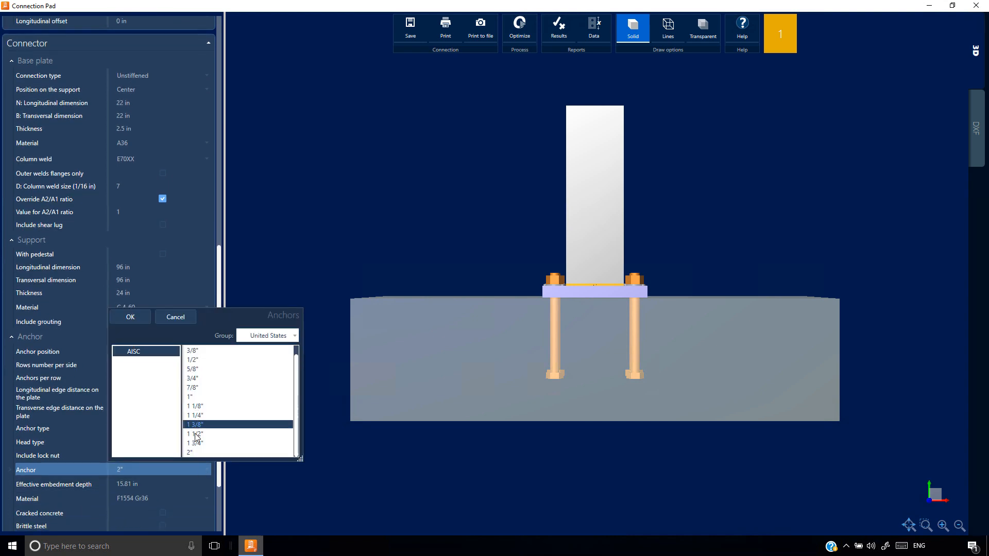
{"action": "left_click", "coordinate": [195, 433]}
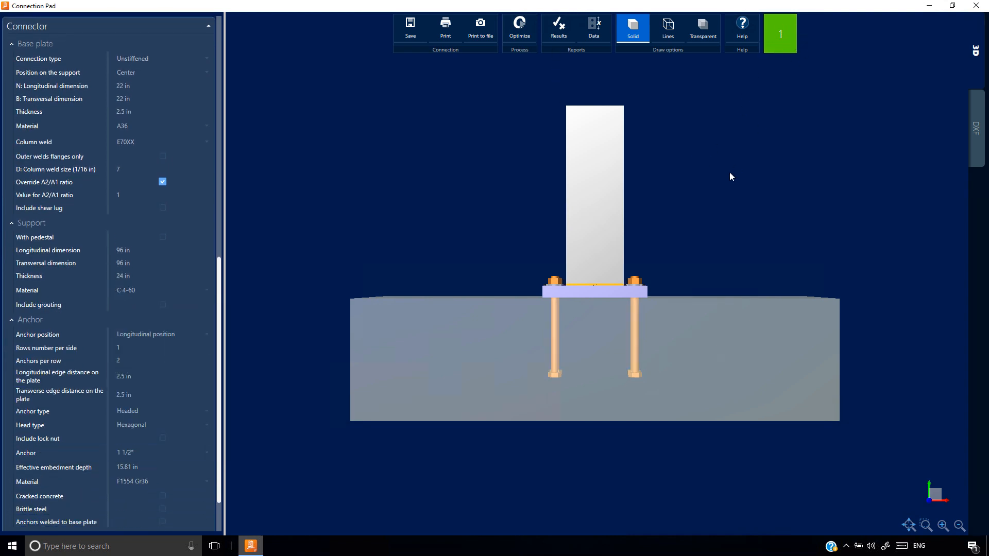
Open the results report, review the base plate and column weld checks, and display the formulas behind them
{"action": "left_click", "coordinate": [560, 34]}
{"action": "scroll", "coordinate": [327, 278], "scroll_direction": "down", "scroll_amount": 2}
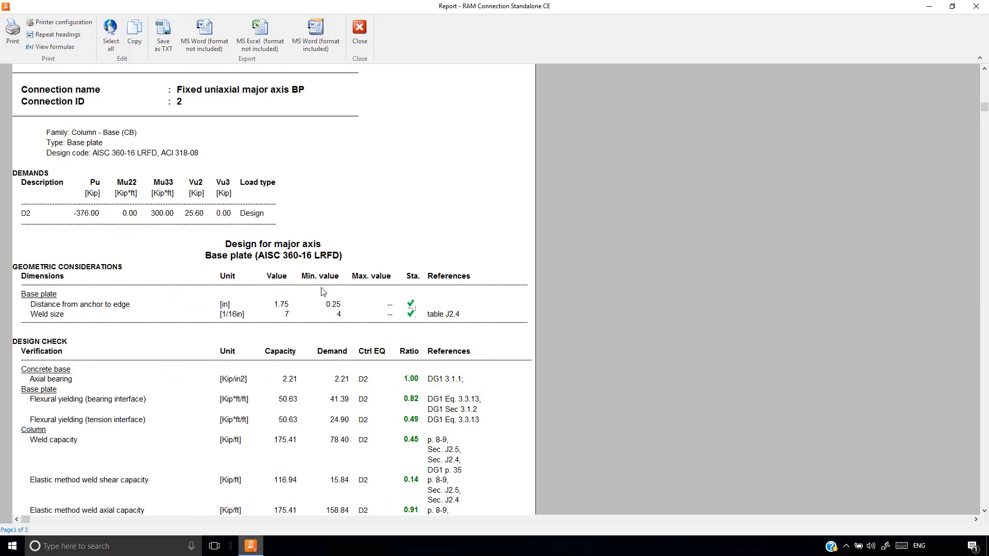
{"action": "scroll", "coordinate": [323, 292], "scroll_direction": "down", "scroll_amount": 3}
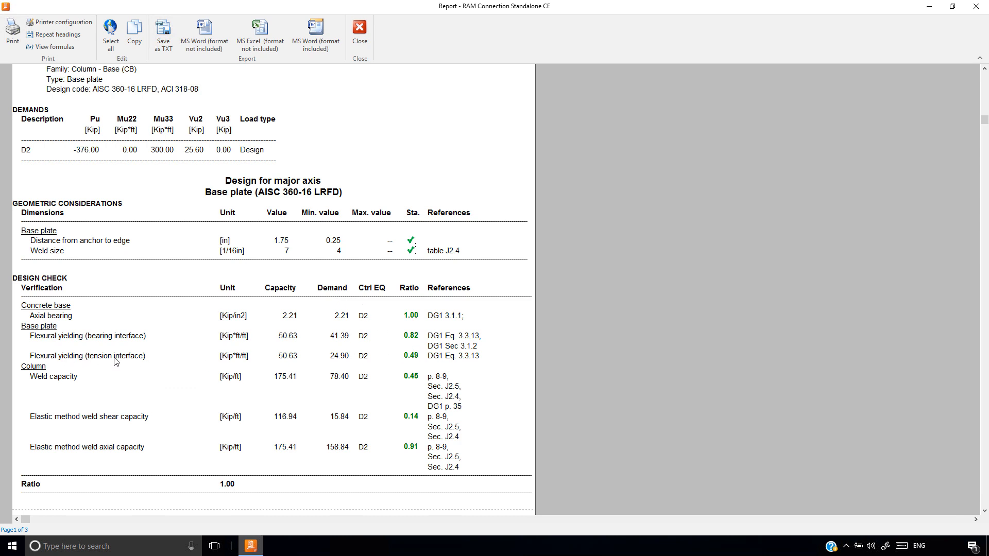
{"action": "left_click", "coordinate": [45, 48]}
{"action": "scroll", "coordinate": [88, 237], "scroll_direction": "down", "scroll_amount": 10}
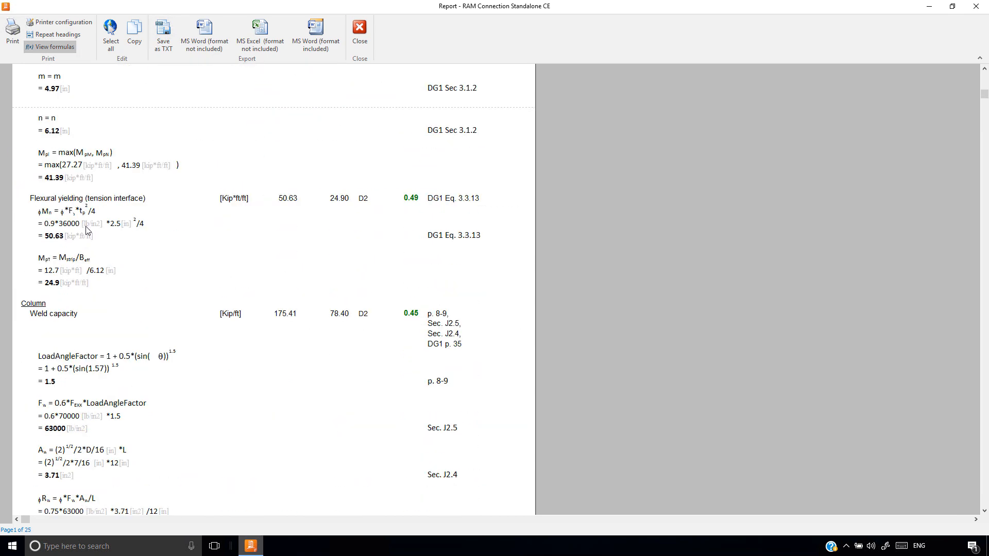
Examine the tension-interface flexural yielding formulas for the base plate in the report, and close the report
{"action": "left_click", "coordinate": [75, 215]}
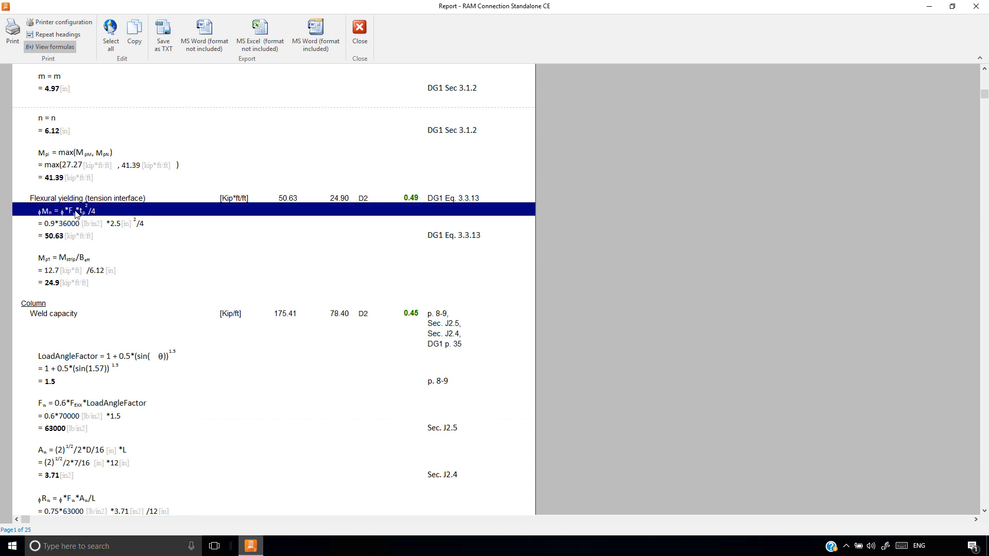
{"action": "left_click", "coordinate": [60, 262]}
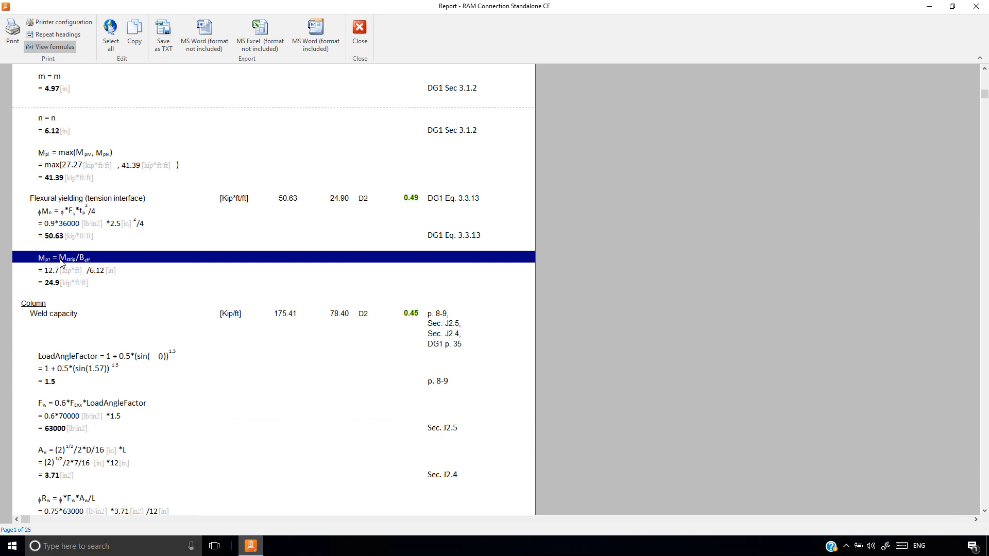
{"action": "left_click", "coordinate": [60, 284]}
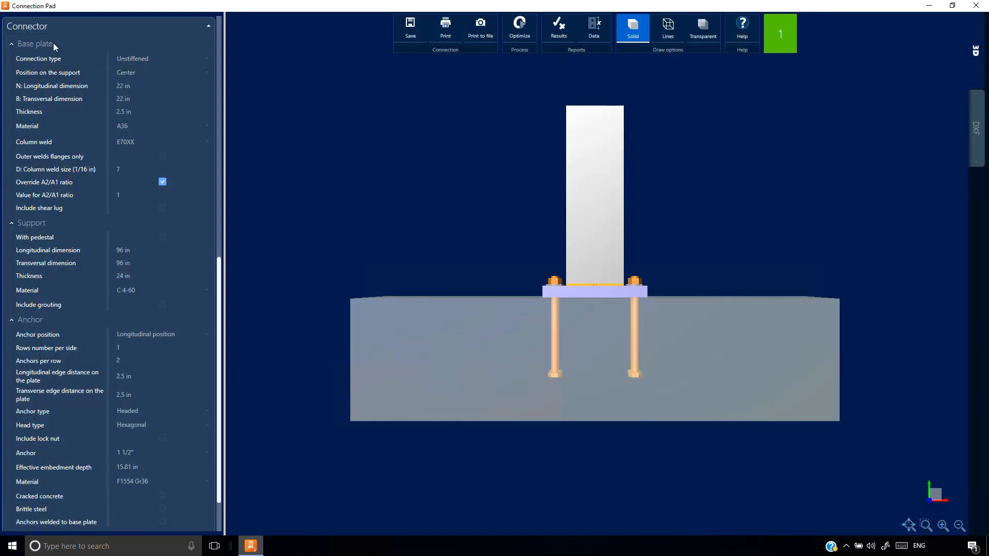
Try the stiffener-plate connection type, inspect it from above, open the results report with formulas hidden, and restore the unstiffened type
{"action": "left_click", "coordinate": [178, 59]}
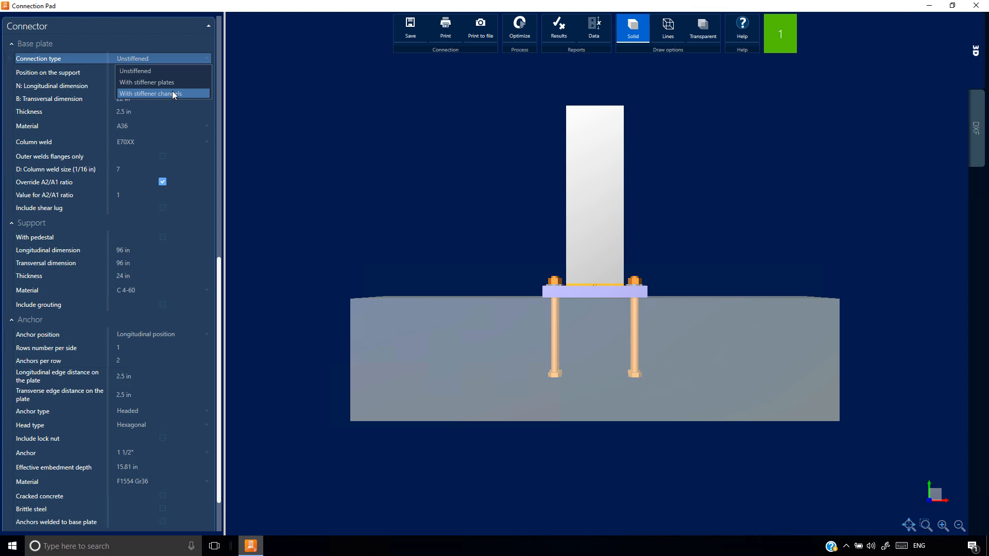
{"action": "left_click", "coordinate": [169, 81]}
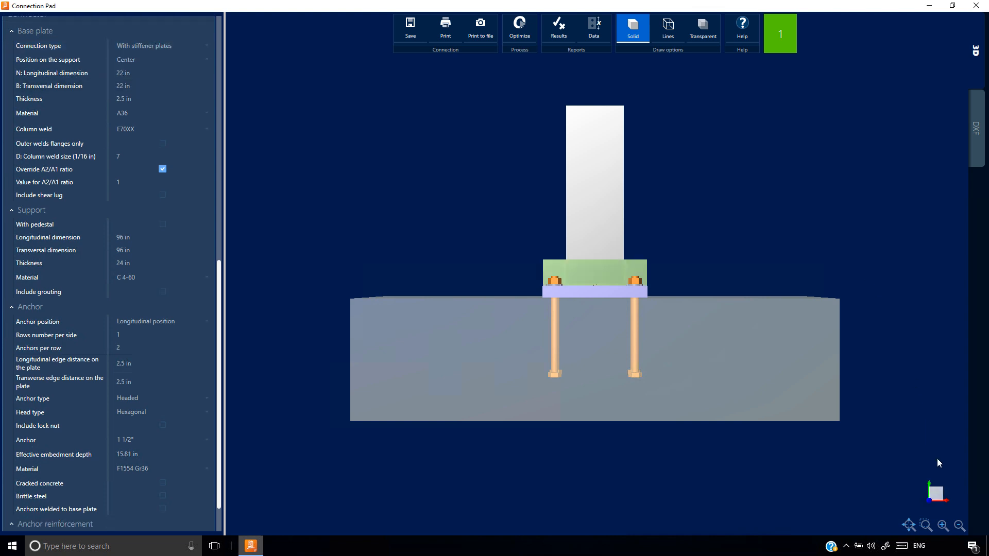
{"action": "left_click", "coordinate": [920, 467]}
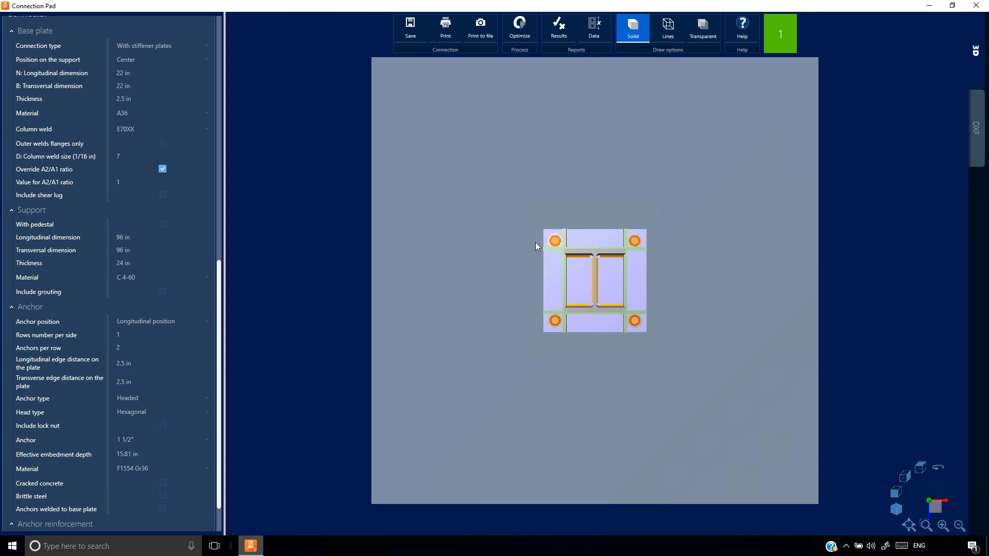
{"action": "left_click", "coordinate": [558, 35]}
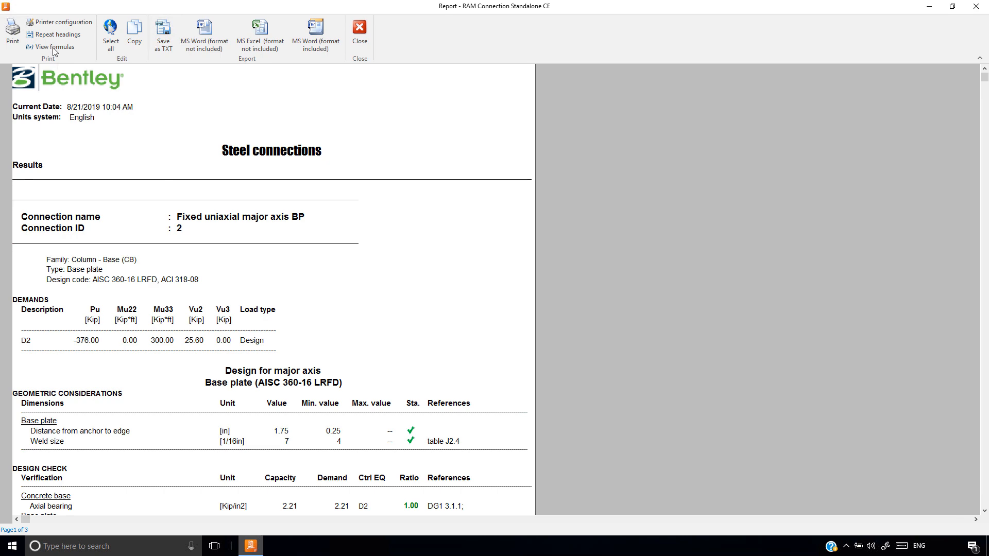
{"action": "left_click", "coordinate": [53, 47]}
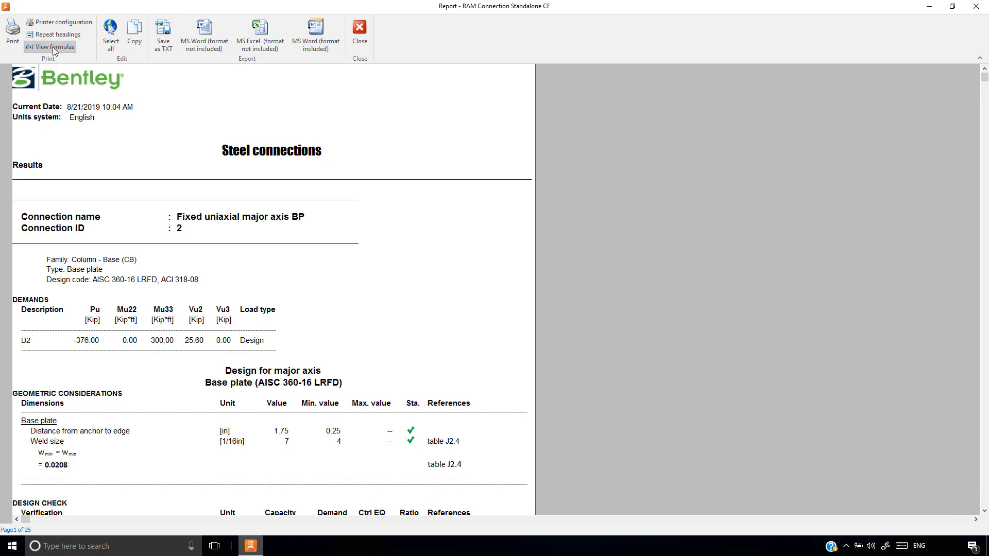
{"action": "scroll", "coordinate": [113, 337], "scroll_direction": "down", "scroll_amount": 10}
{"action": "left_click", "coordinate": [360, 32]}
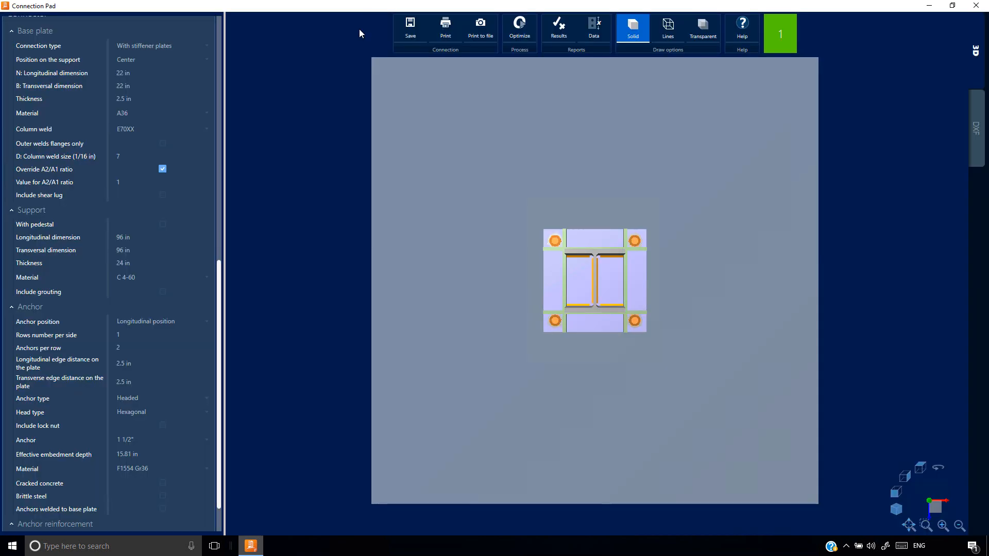
{"action": "left_click", "coordinate": [160, 46]}
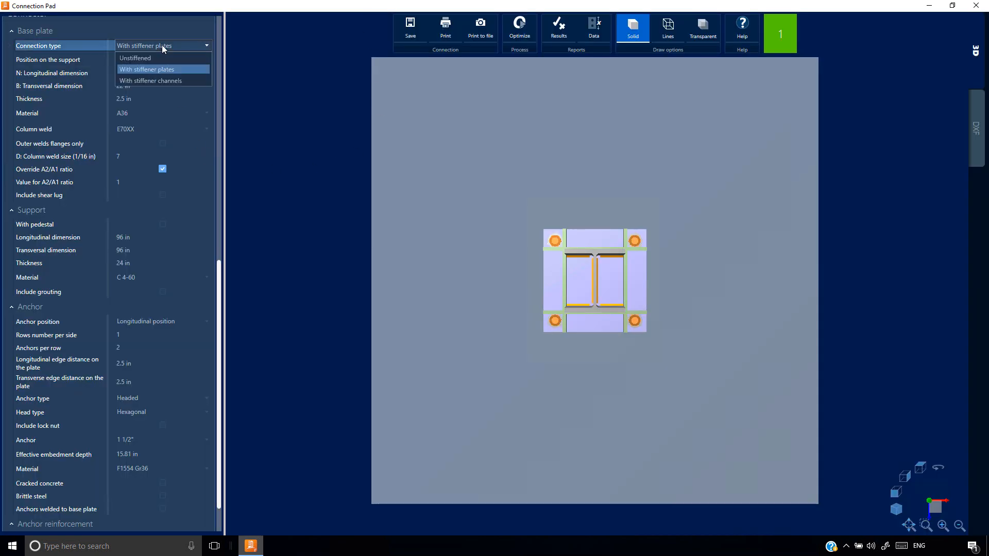
{"action": "left_click", "coordinate": [156, 57]}
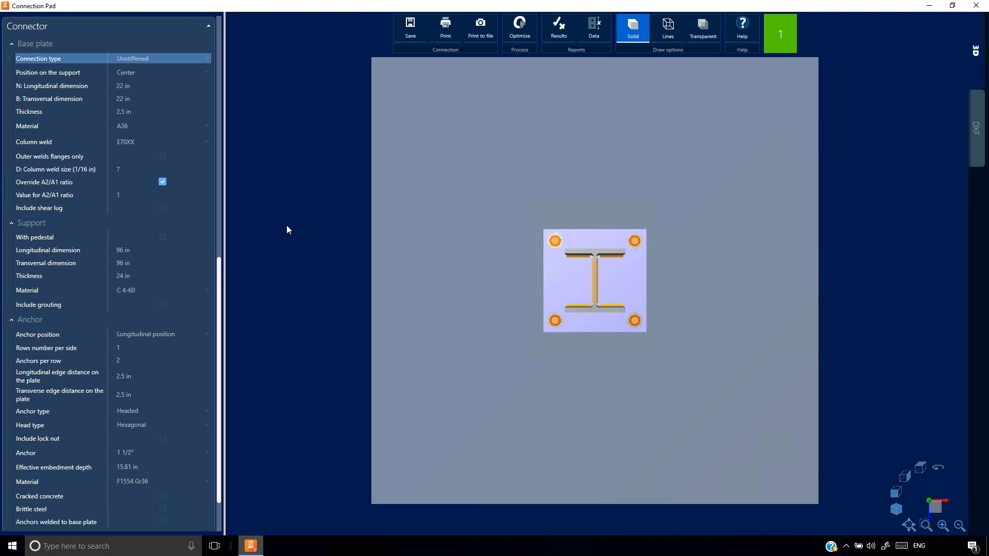
Try including friction between the base plate and support in the design criteria, and exclude it again
{"action": "left_click_drag", "start_coordinate": [221, 270], "coordinate": [220, 36]}
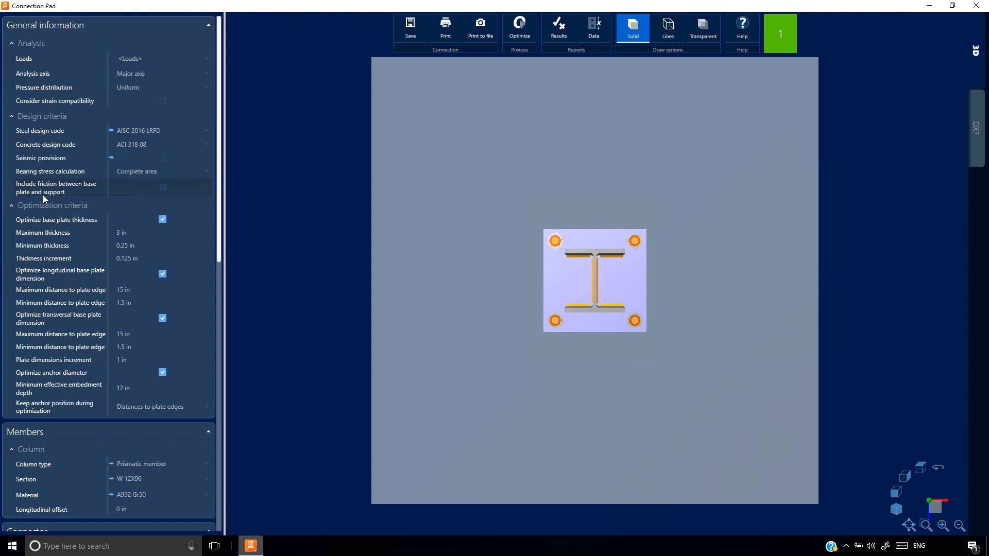
{"action": "left_click", "coordinate": [164, 187]}
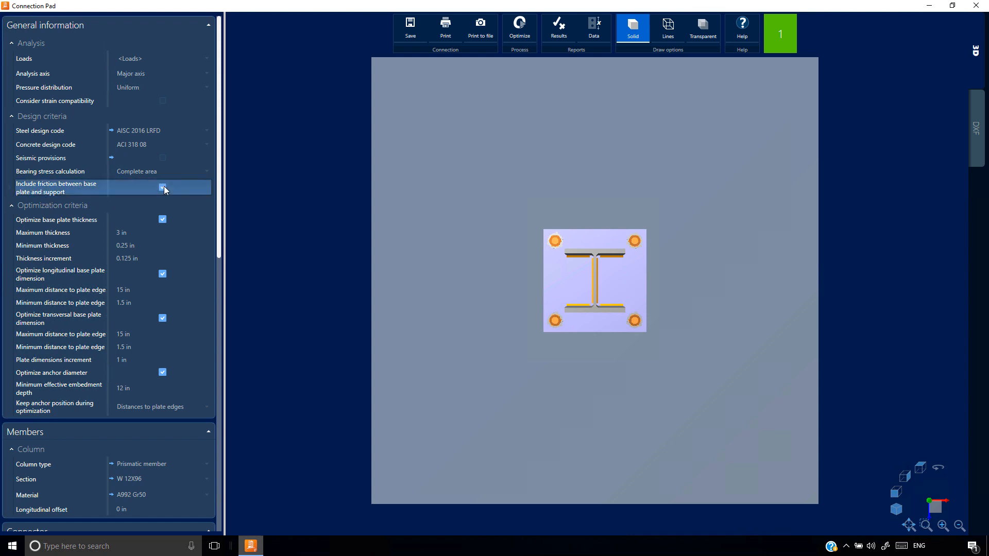
{"action": "left_click", "coordinate": [164, 186]}
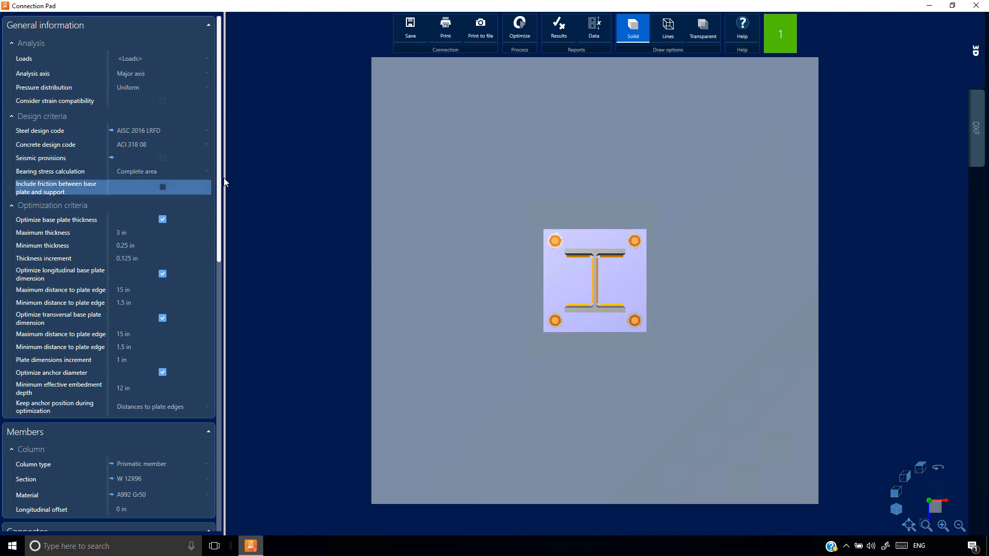
Include a shear lug beneath the unstiffened base plate
{"action": "left_click_drag", "start_coordinate": [220, 187], "coordinate": [220, 385]}
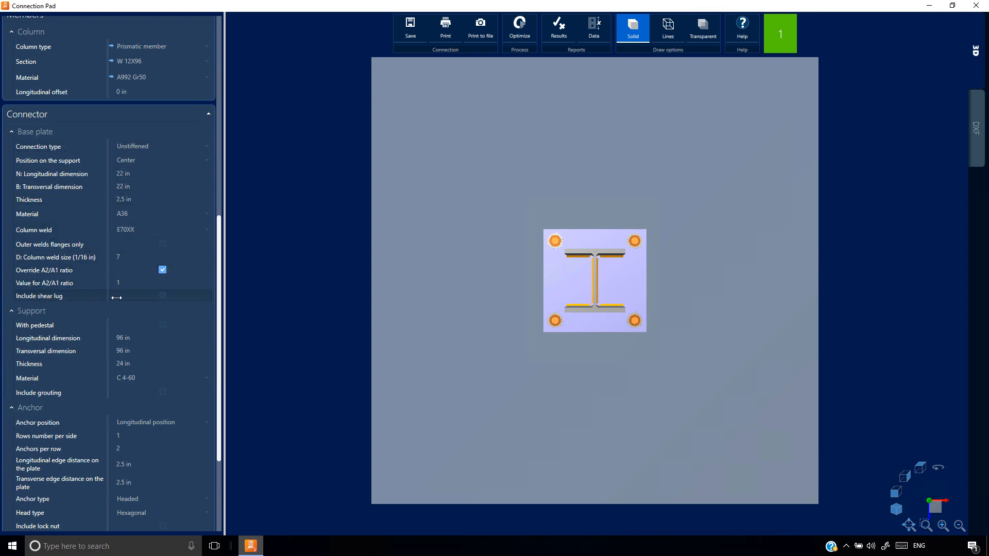
{"action": "left_click", "coordinate": [162, 296]}
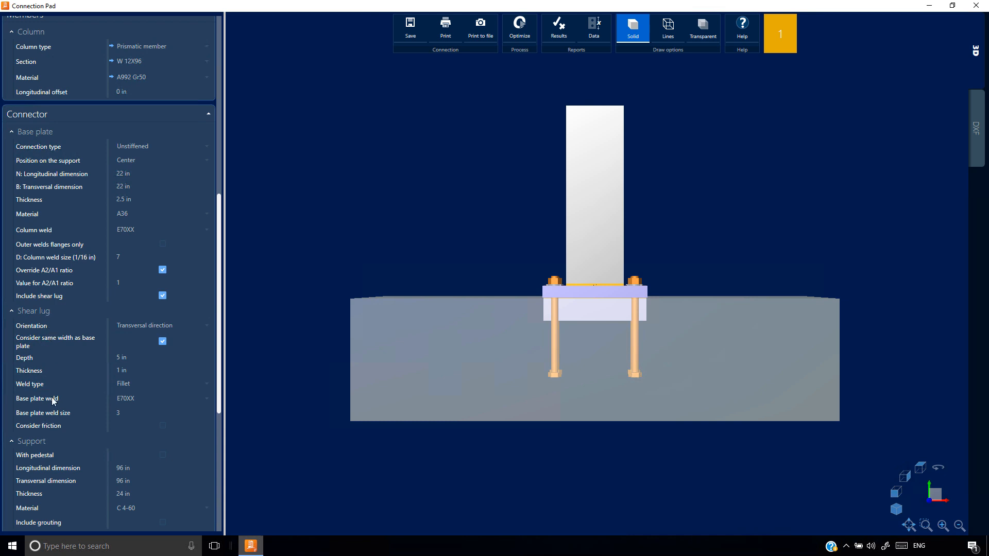
Try the longitudinal direction for the shear lug's orientation, and restore the transversal direction
{"action": "left_click", "coordinate": [67, 326]}
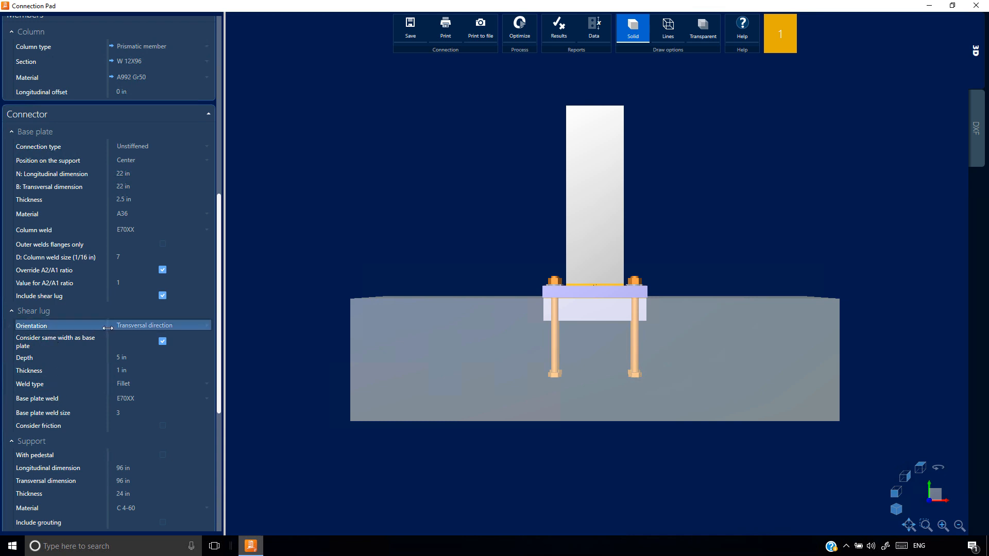
{"action": "left_click", "coordinate": [149, 329]}
{"action": "left_click", "coordinate": [149, 329]}
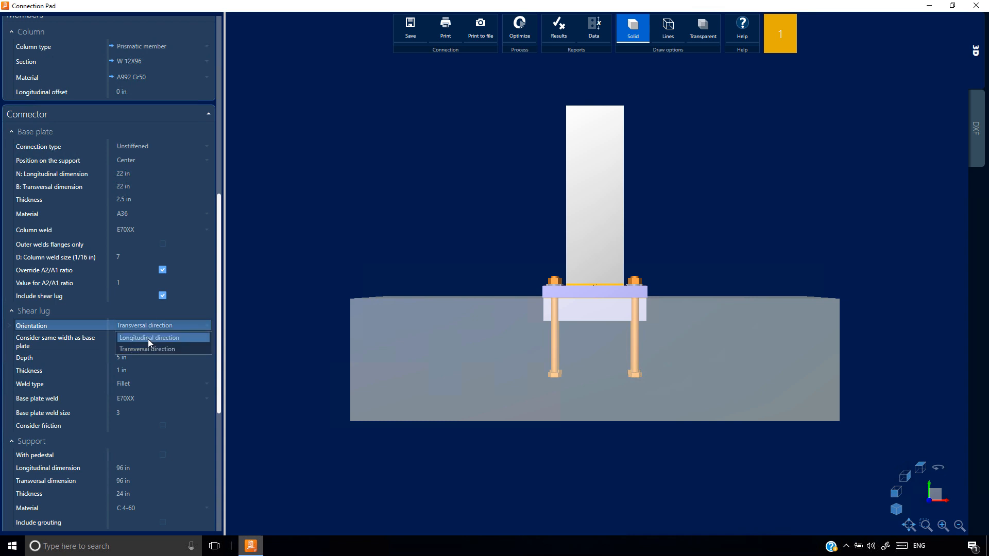
{"action": "left_click", "coordinate": [147, 338]}
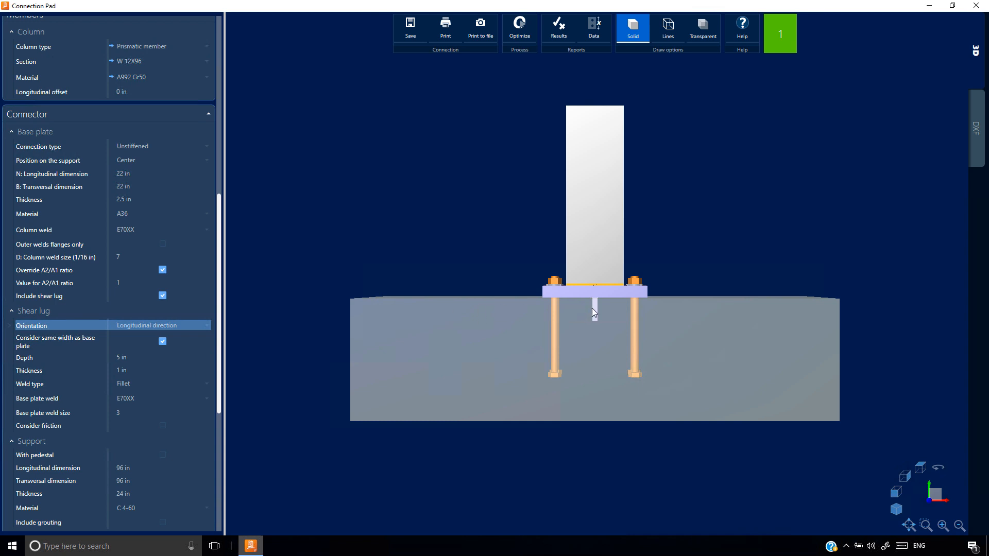
{"action": "left_click", "coordinate": [201, 325]}
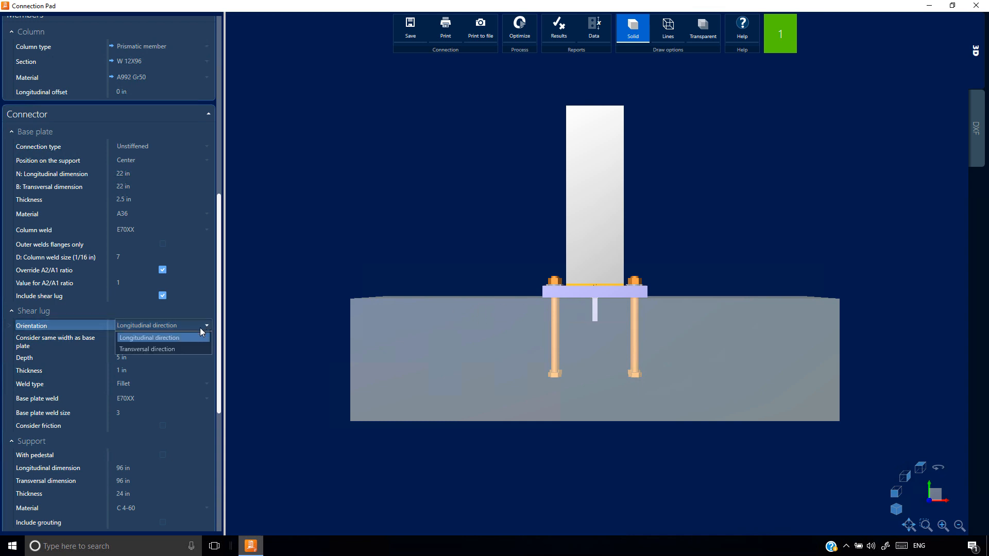
{"action": "left_click", "coordinate": [179, 350]}
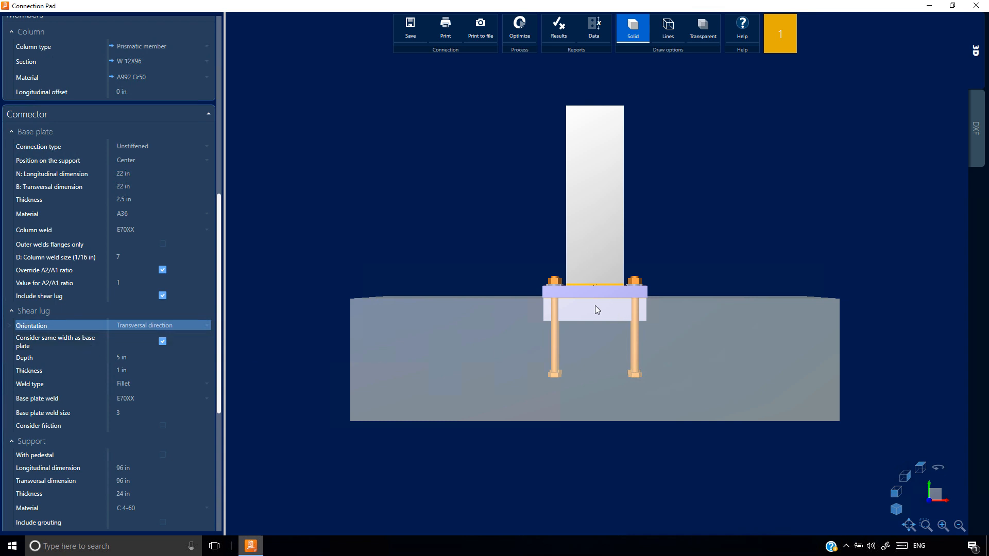
Try giving the shear lug a width independent of the base plate, and restore the same-width option
{"action": "left_click", "coordinate": [163, 342]}
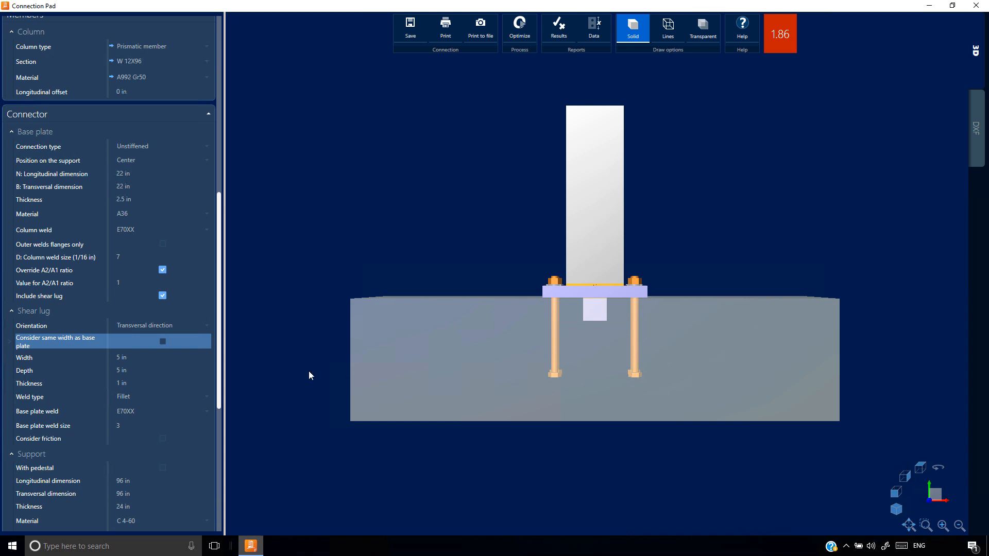
{"action": "left_click", "coordinate": [162, 341]}
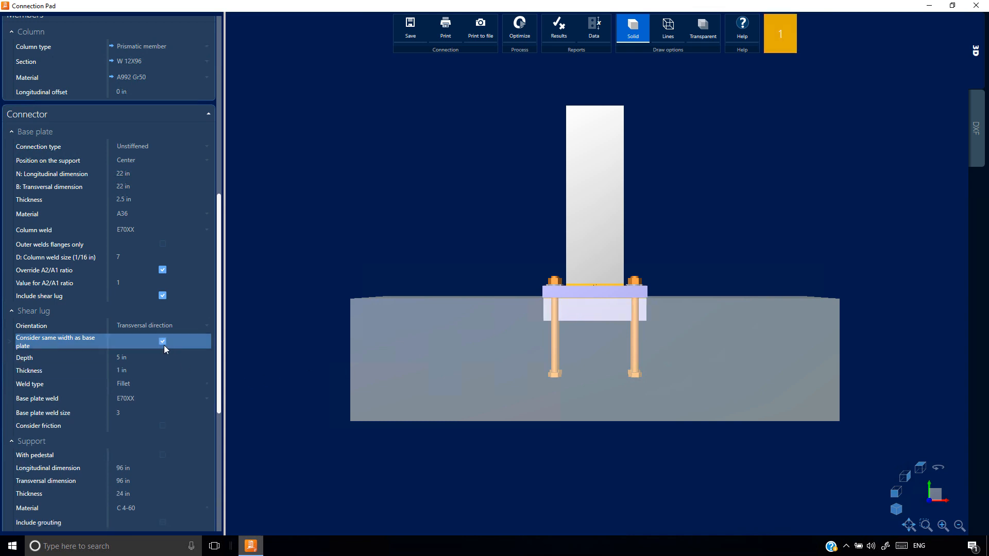
{"action": "left_click", "coordinate": [154, 371]}
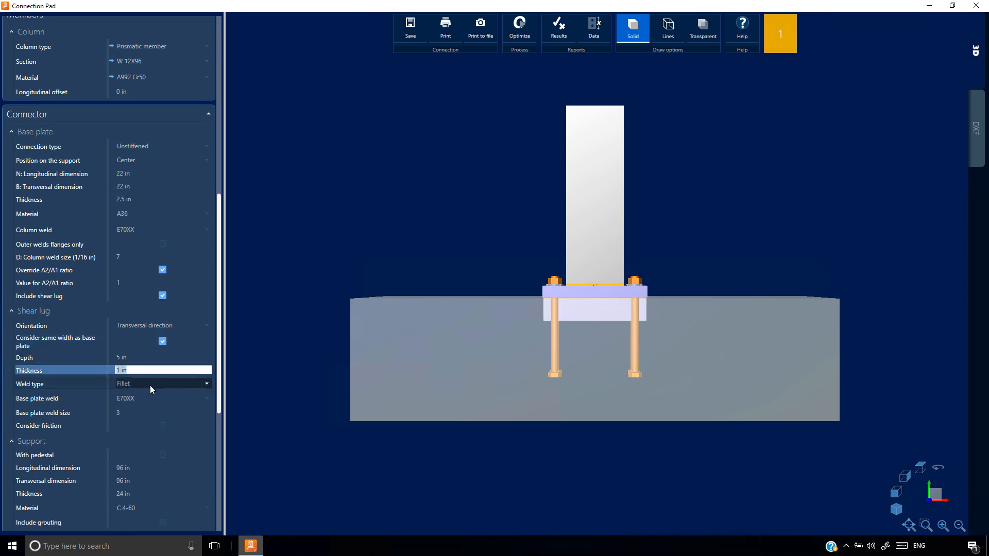
Try a full penetration weld for the shear lug, and restore the fillet weld type
{"action": "left_click", "coordinate": [150, 386]}
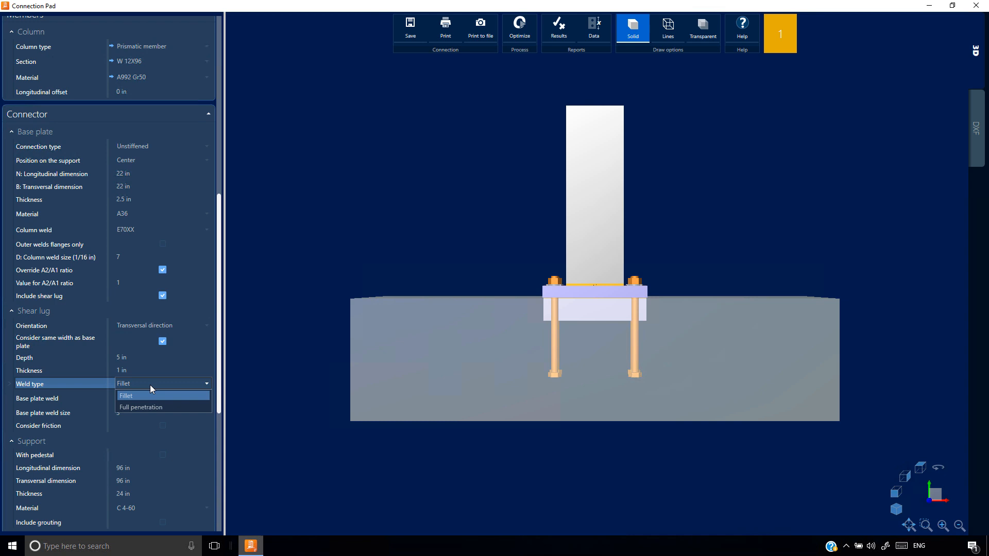
{"action": "left_click", "coordinate": [149, 407]}
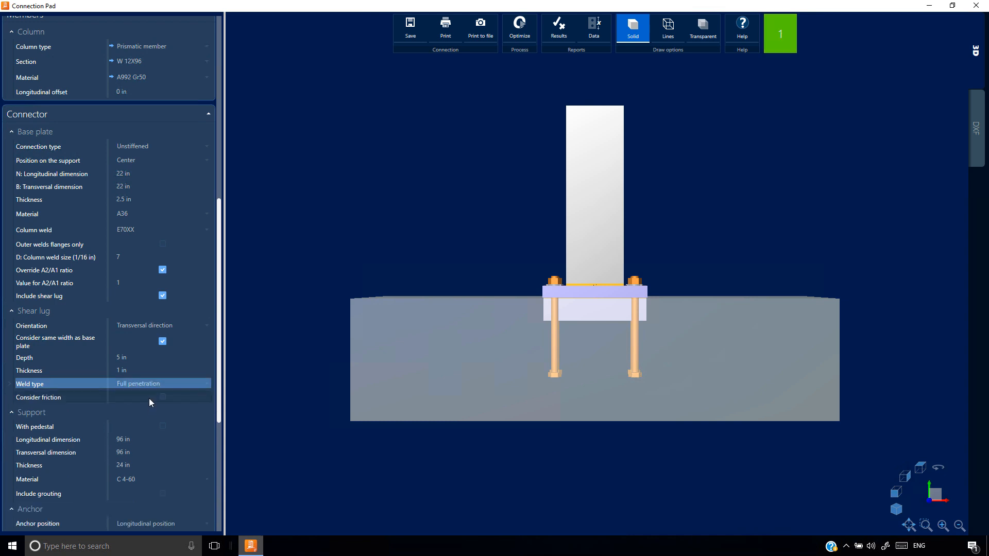
{"action": "left_click", "coordinate": [150, 385]}
{"action": "left_click", "coordinate": [154, 395]}
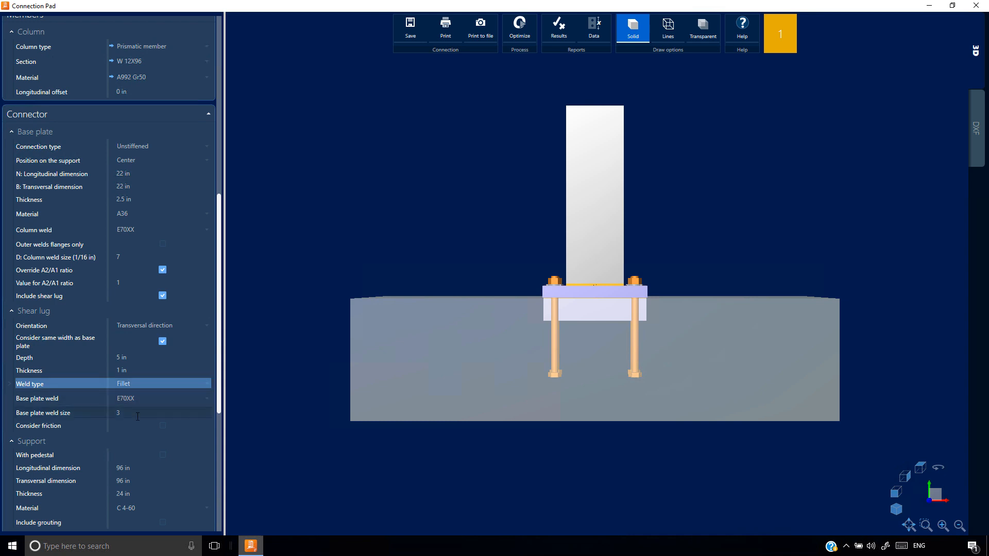
Review the shear lug's weld size, concrete bearing, shear, flexural yielding and weld capacity checks in the results report, and close it
{"action": "left_click", "coordinate": [560, 29]}
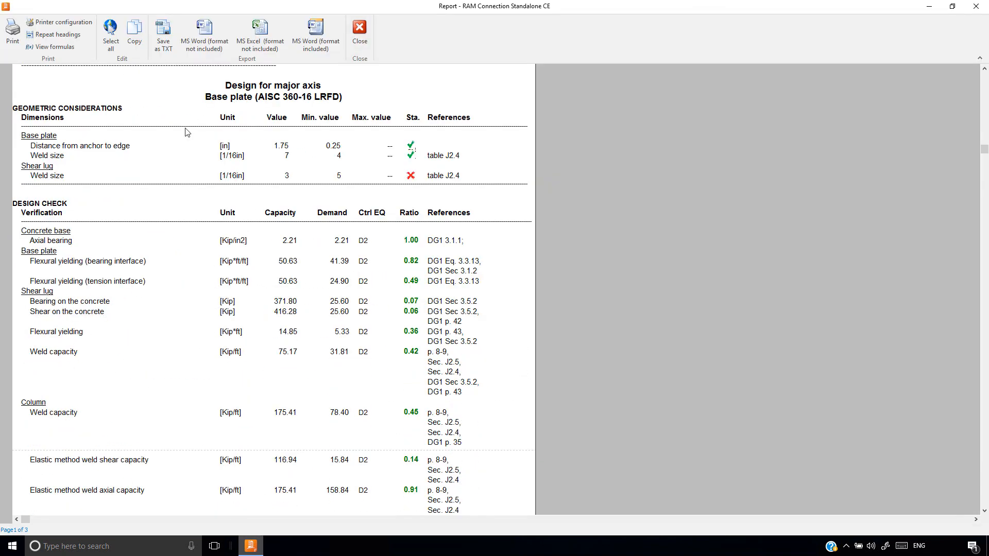
{"action": "left_click_drag", "start_coordinate": [42, 297], "coordinate": [47, 357]}
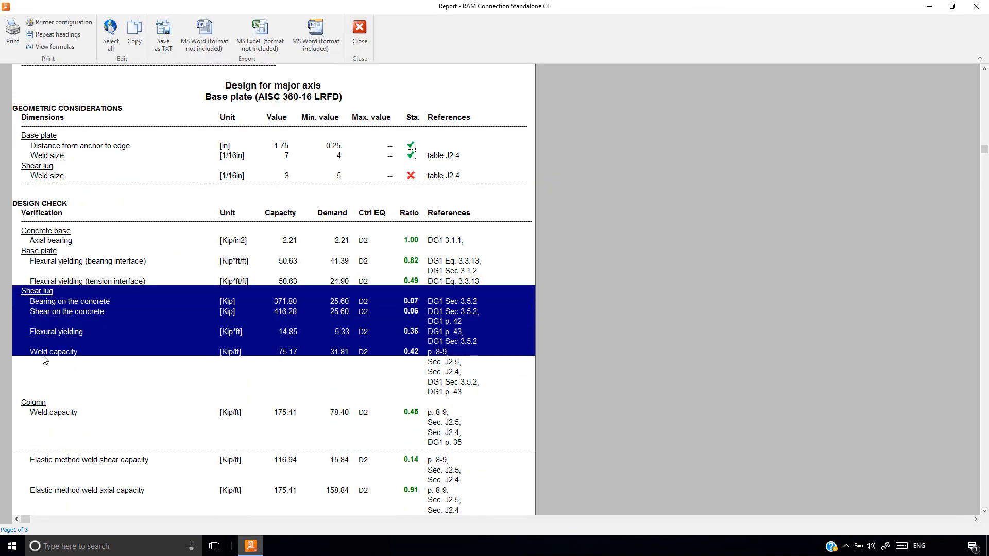
{"action": "left_click", "coordinate": [49, 371]}
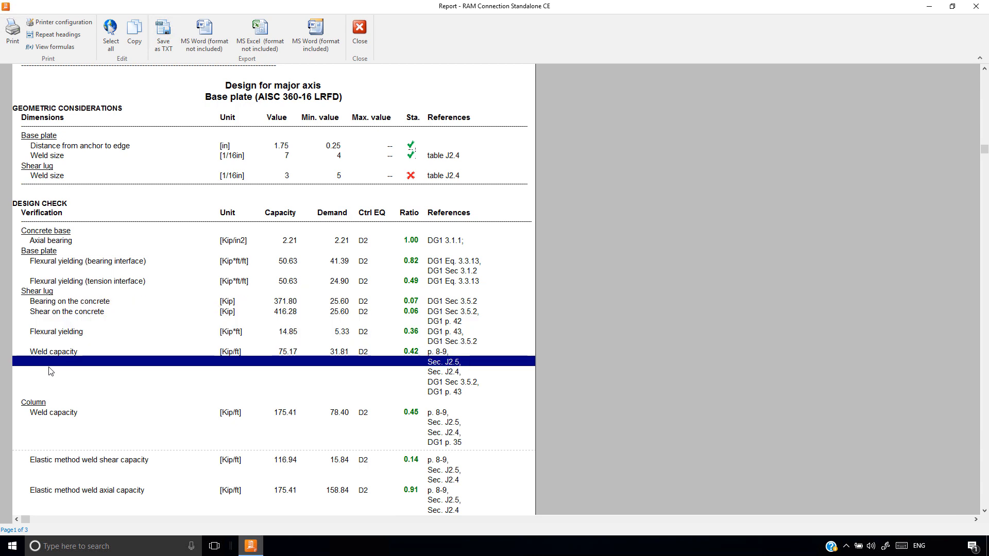
{"action": "left_click", "coordinate": [37, 292]}
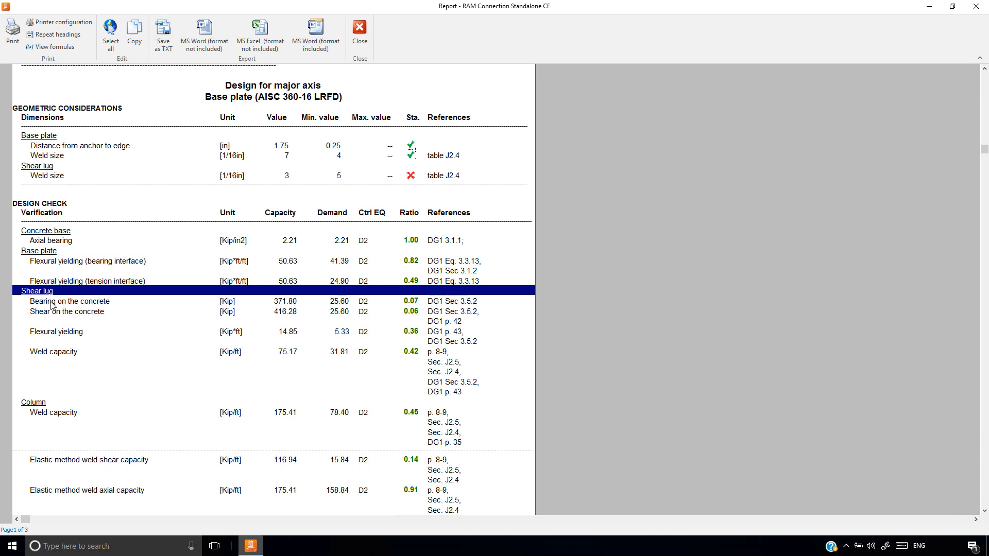
{"action": "left_click", "coordinate": [70, 311]}
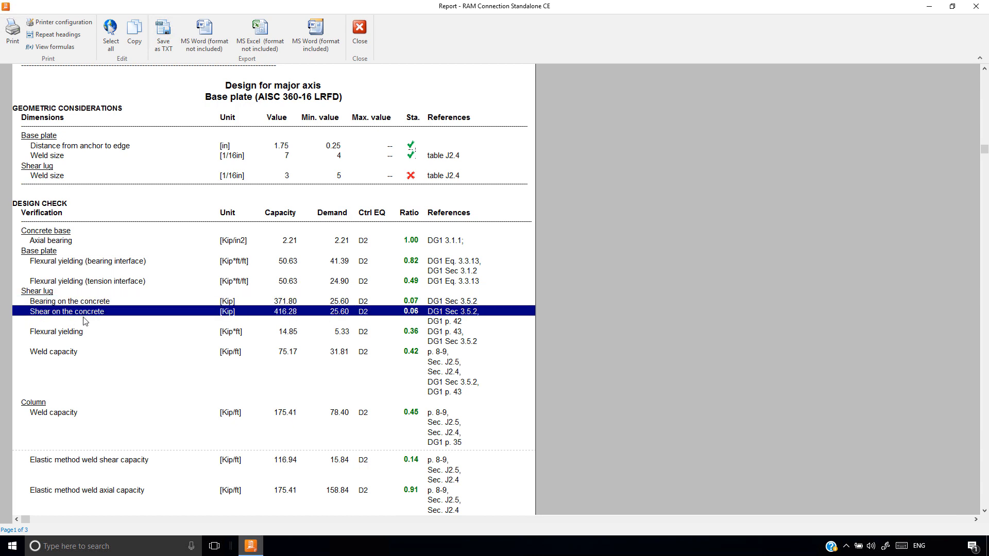
{"action": "left_click", "coordinate": [74, 335]}
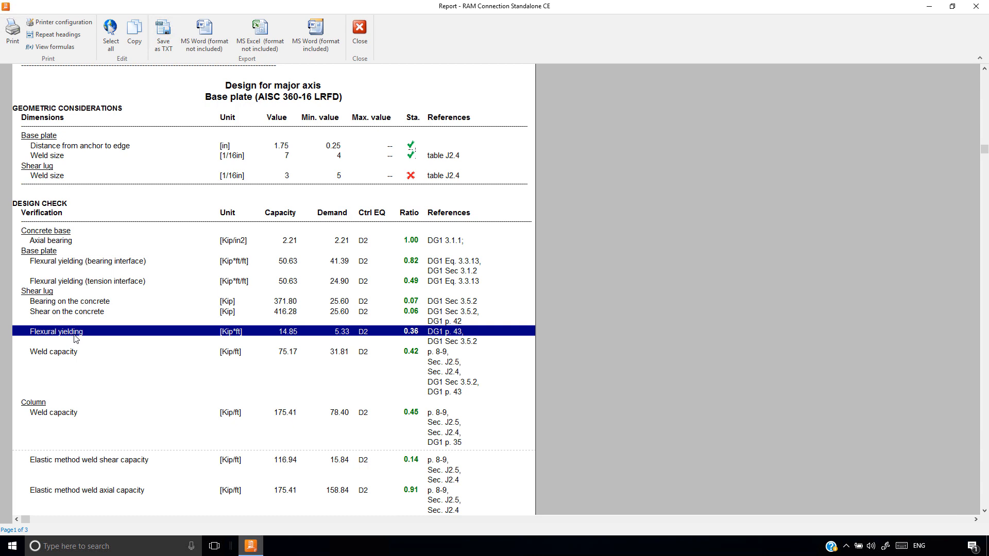
{"action": "left_click", "coordinate": [64, 354]}
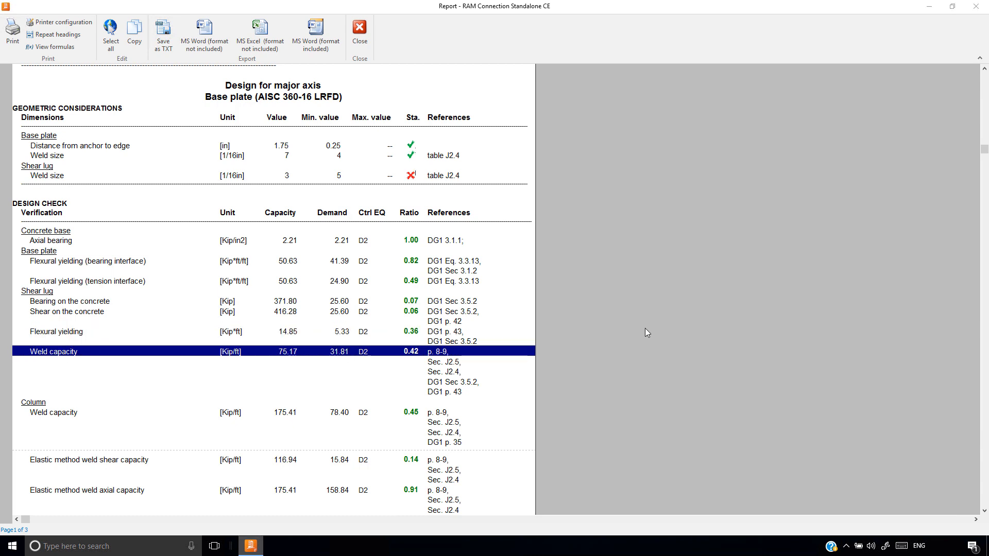
{"action": "left_click", "coordinate": [359, 30]}
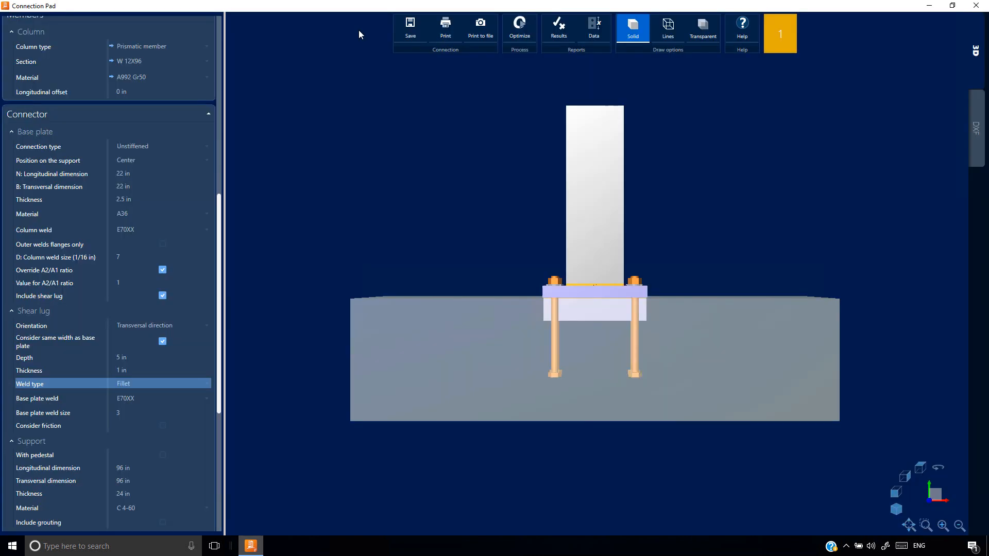
Remove the shear lug from the base plate and open the results report
{"action": "left_click", "coordinate": [162, 296]}
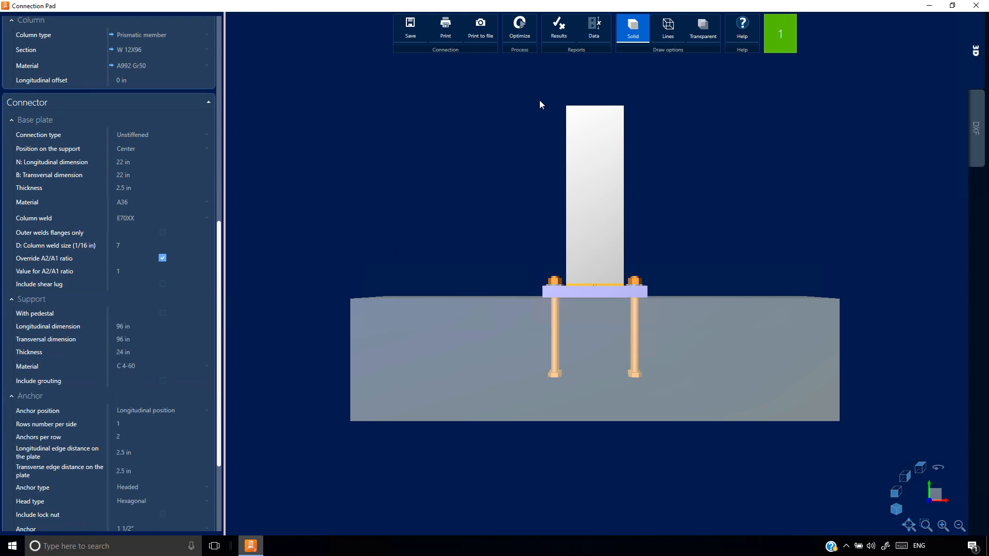
{"action": "left_click", "coordinate": [558, 28]}
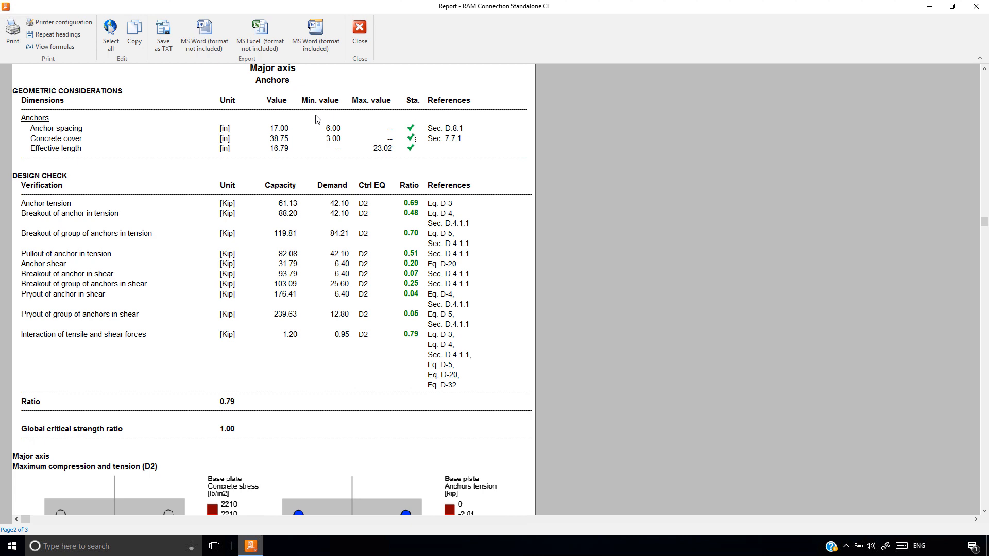
Review the major-axis anchor design checks for tension, breakout, pullout, shear, pryout and the interaction of tensile and shear forces
{"action": "left_click", "coordinate": [37, 206]}
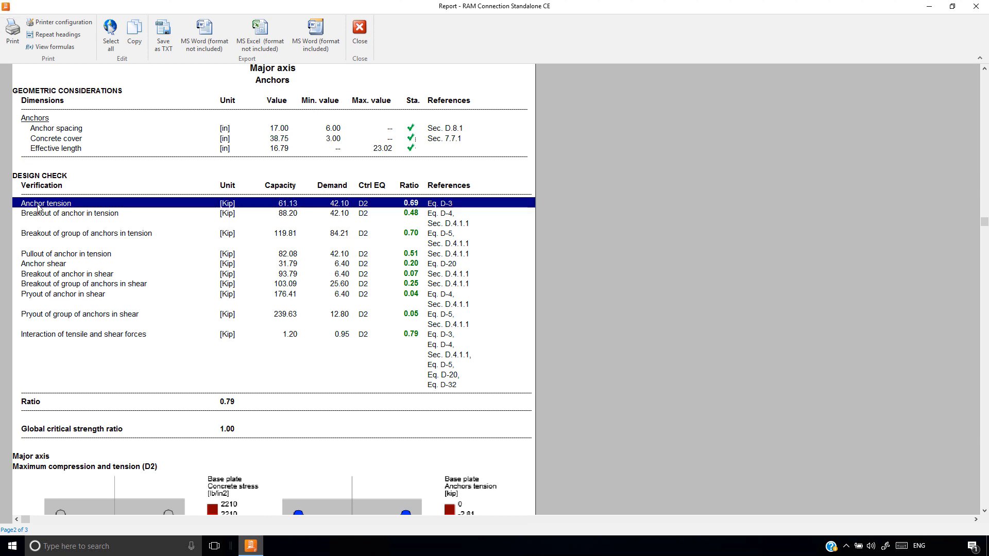
{"action": "left_click", "coordinate": [46, 215]}
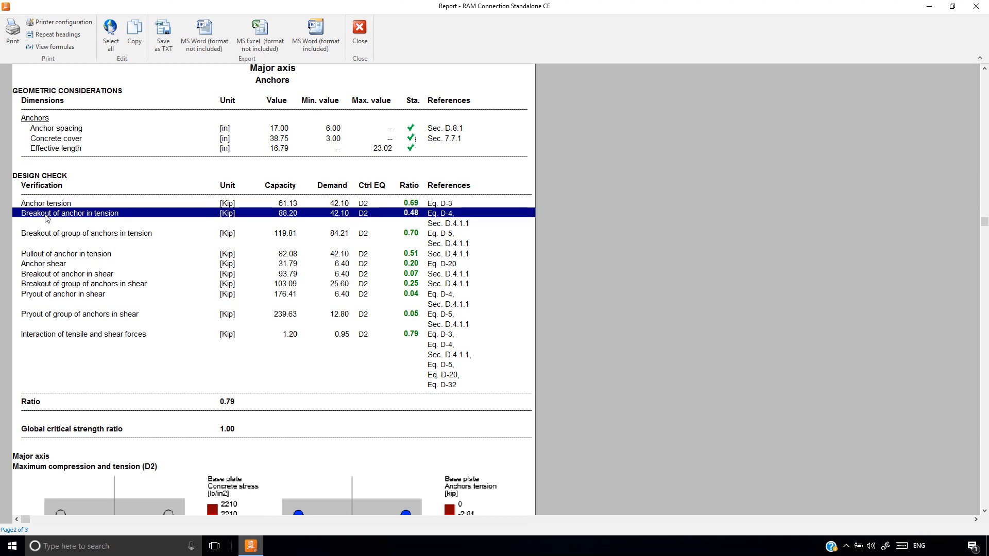
{"action": "left_click", "coordinate": [50, 236]}
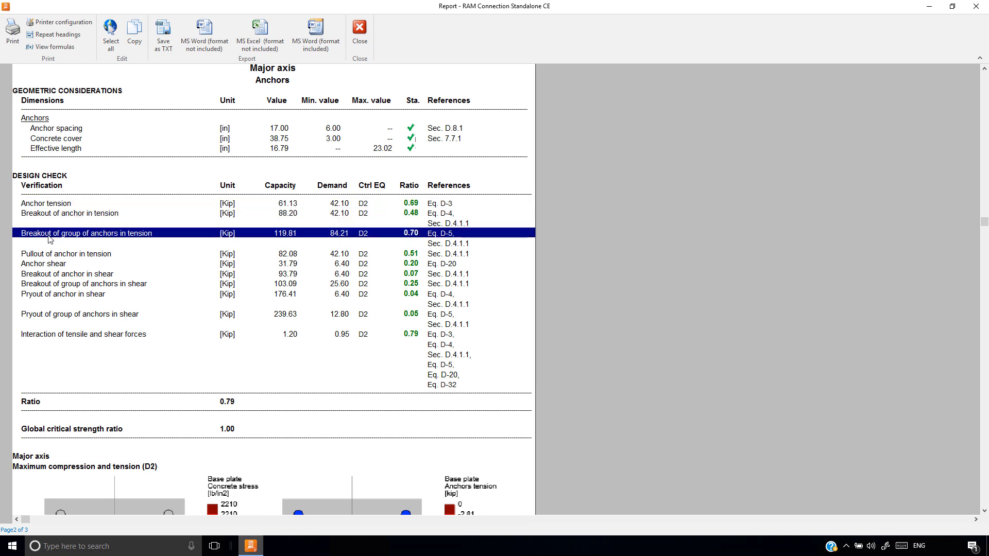
{"action": "left_click", "coordinate": [55, 255]}
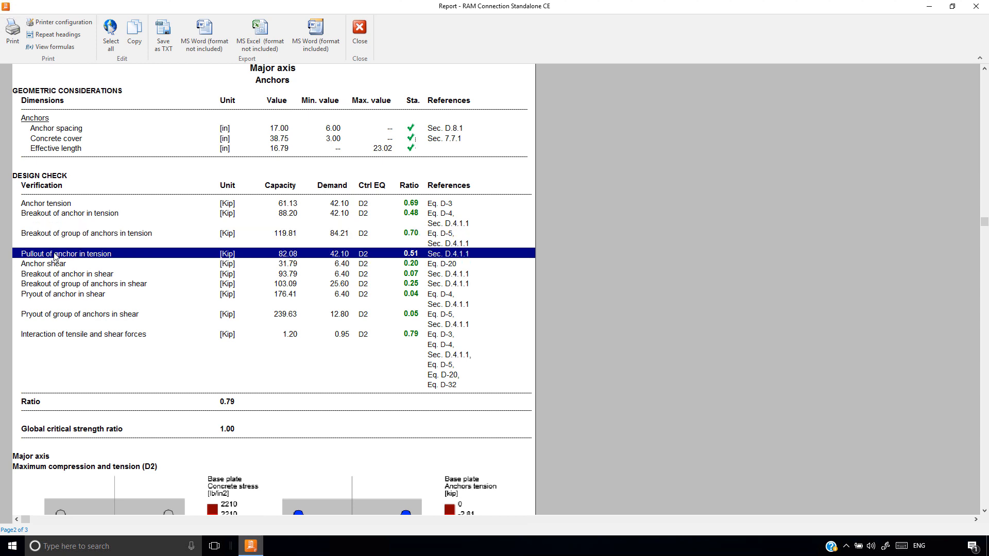
{"action": "left_click", "coordinate": [59, 267]}
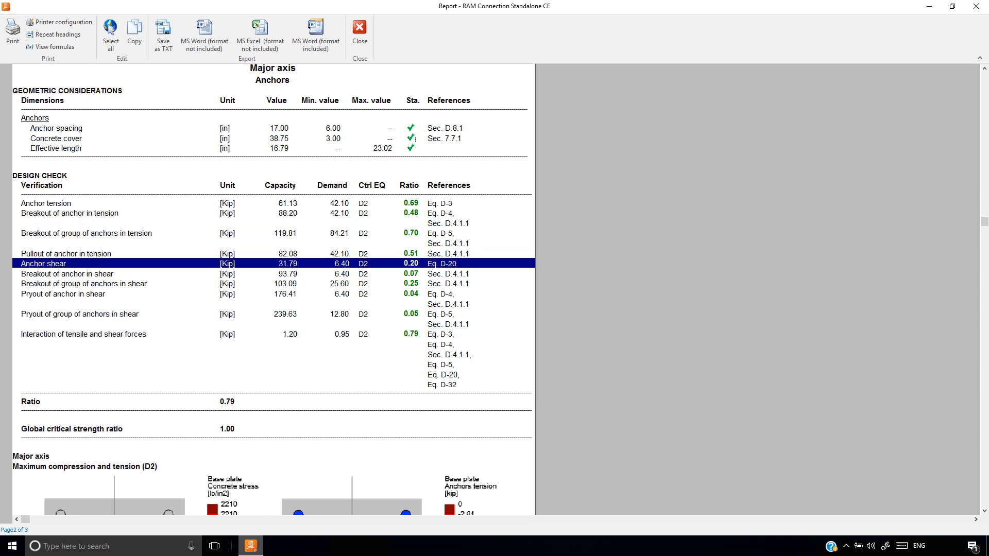
{"action": "left_click", "coordinate": [48, 275]}
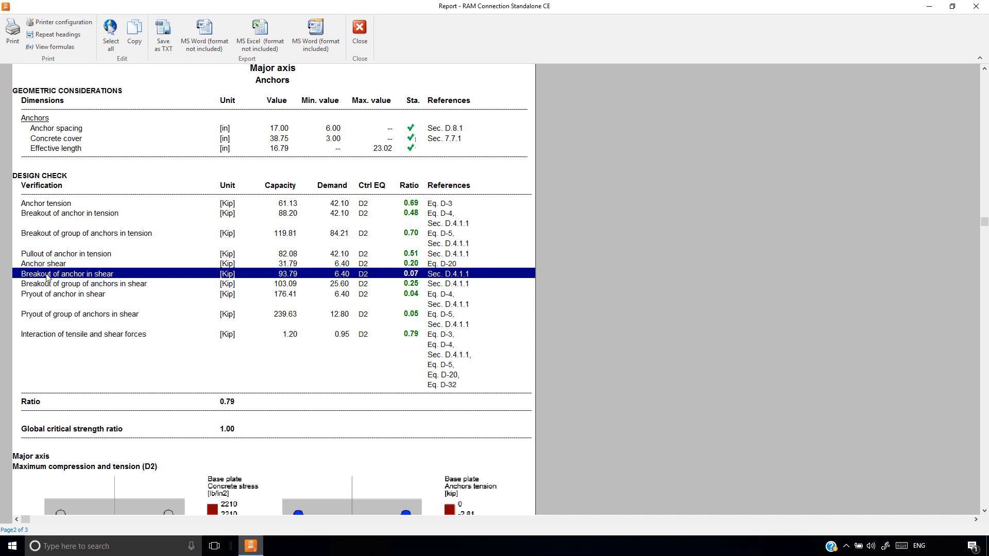
{"action": "left_click", "coordinate": [47, 285]}
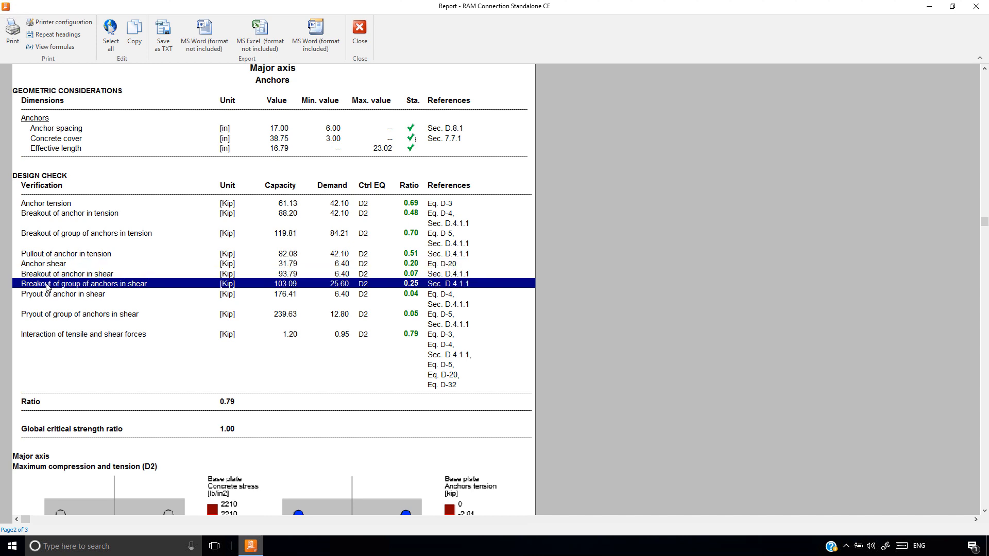
{"action": "left_click", "coordinate": [48, 295]}
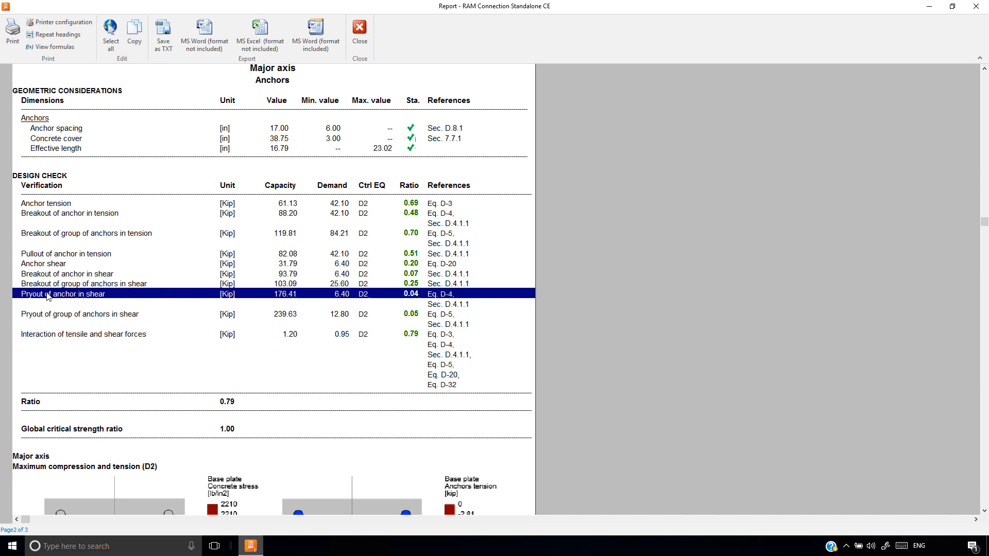
{"action": "left_click", "coordinate": [51, 316]}
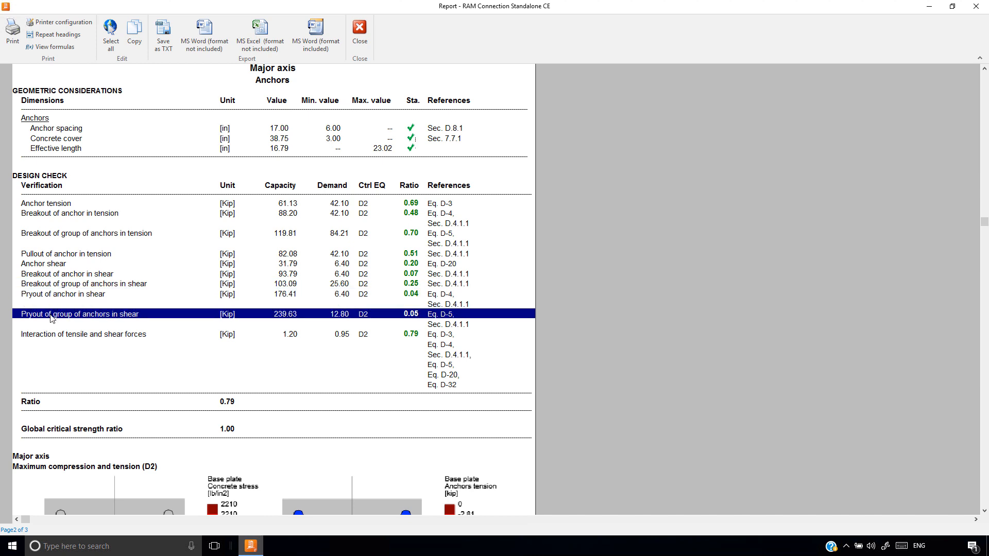
{"action": "left_click", "coordinate": [54, 334]}
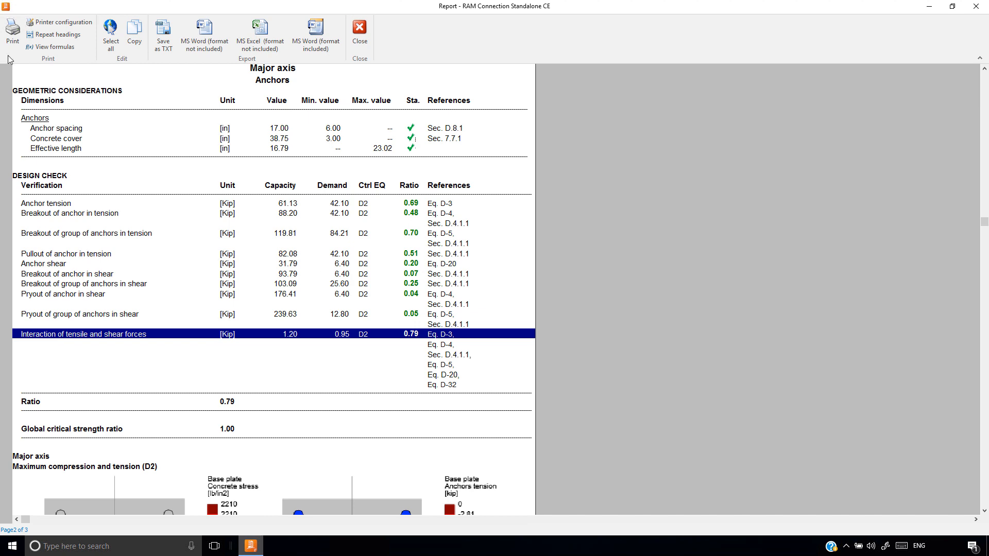
Show the report's formulas, examine the steel area and strength calculations for anchor tension, and hide the formulas
{"action": "left_click", "coordinate": [51, 46]}
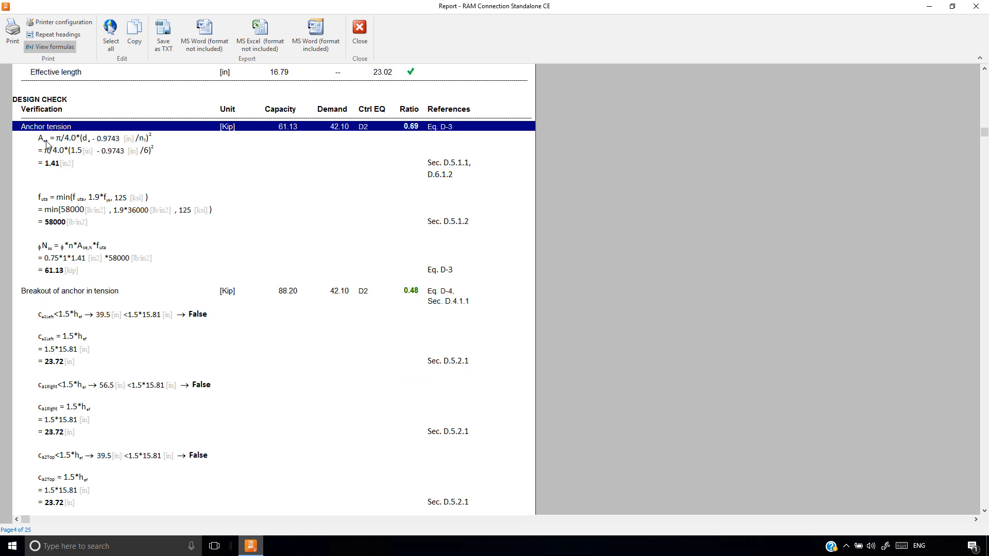
{"action": "left_click", "coordinate": [46, 143]}
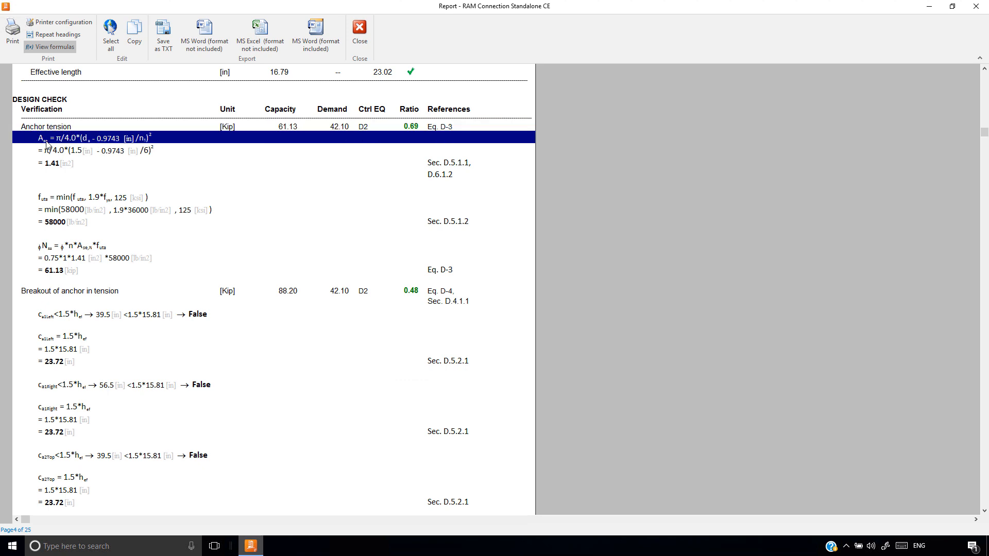
{"action": "left_click", "coordinate": [58, 200]}
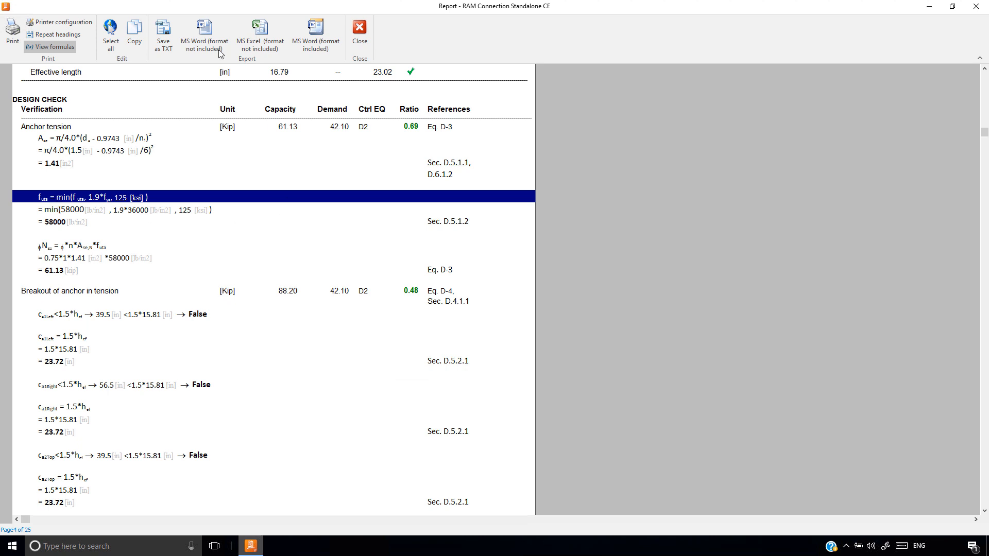
{"action": "left_click", "coordinate": [51, 47]}
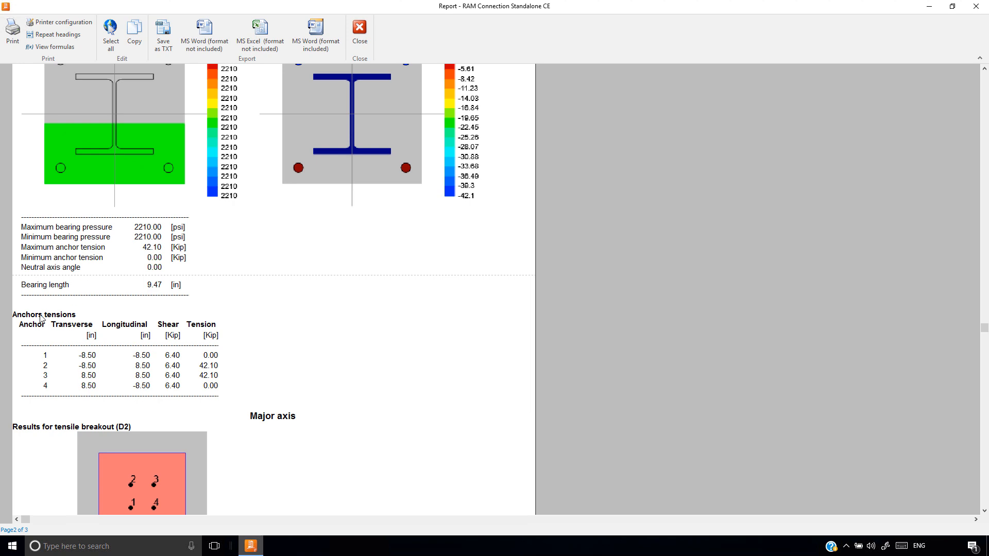
Examine the shear and tension values in the anchors tensions table, highlighting anchors 2 and 3
{"action": "left_click_drag", "start_coordinate": [41, 316], "coordinate": [51, 394]}
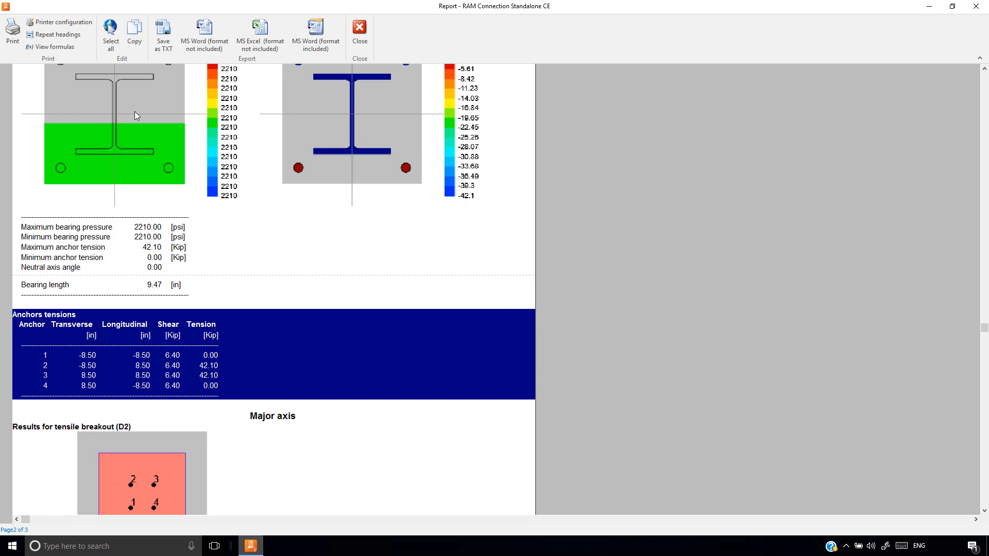
{"action": "left_click", "coordinate": [167, 328]}
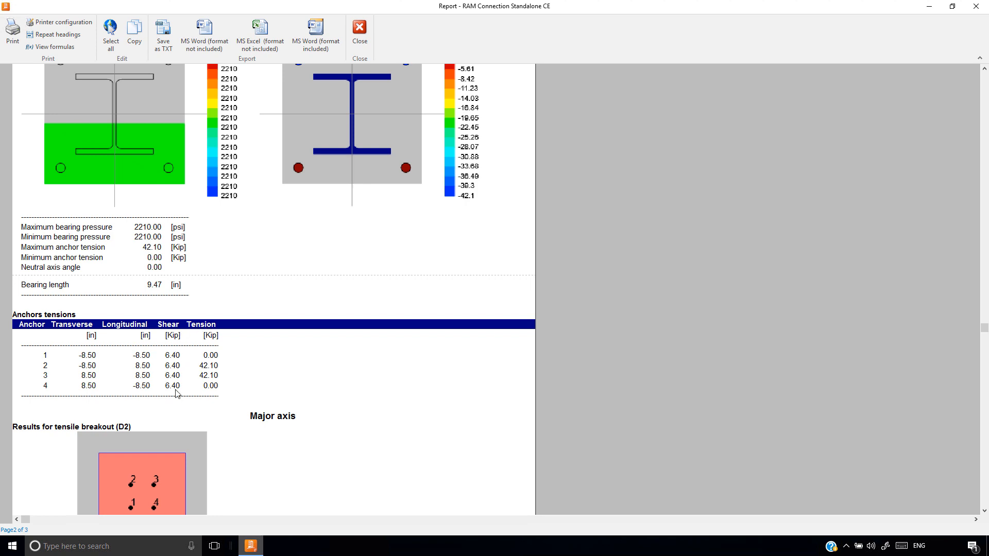
{"action": "left_click", "coordinate": [209, 366]}
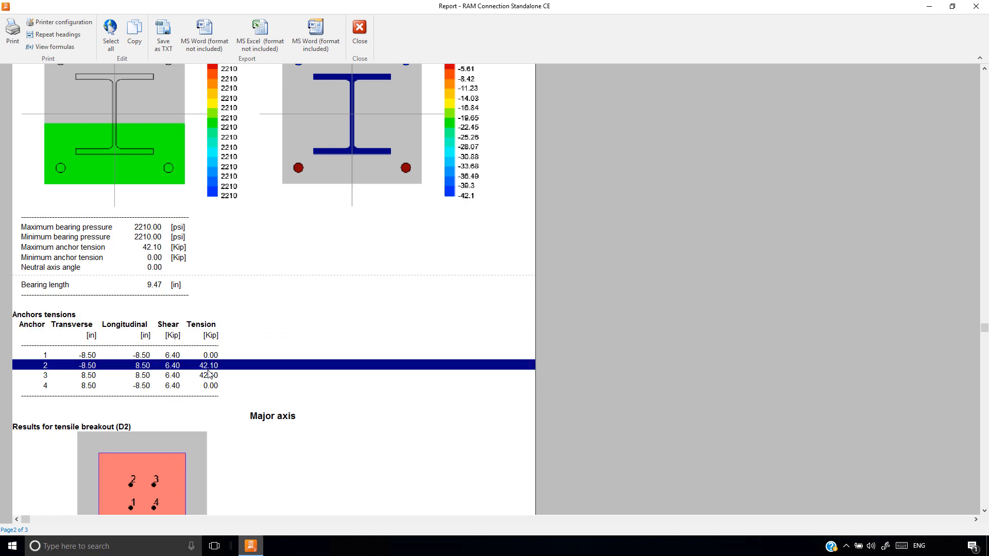
{"action": "left_click", "coordinate": [208, 380], "text": "shift"}
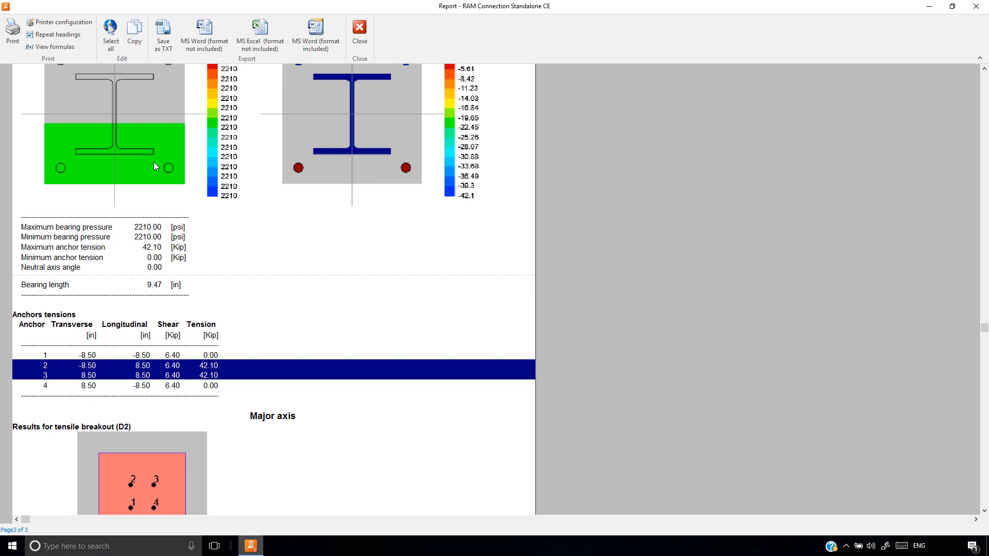
Examine the edge distance formulas on all four sides for the single-anchor breakout check in tension
{"action": "scroll", "coordinate": [477, 334], "scroll_direction": "down", "scroll_amount": 1}
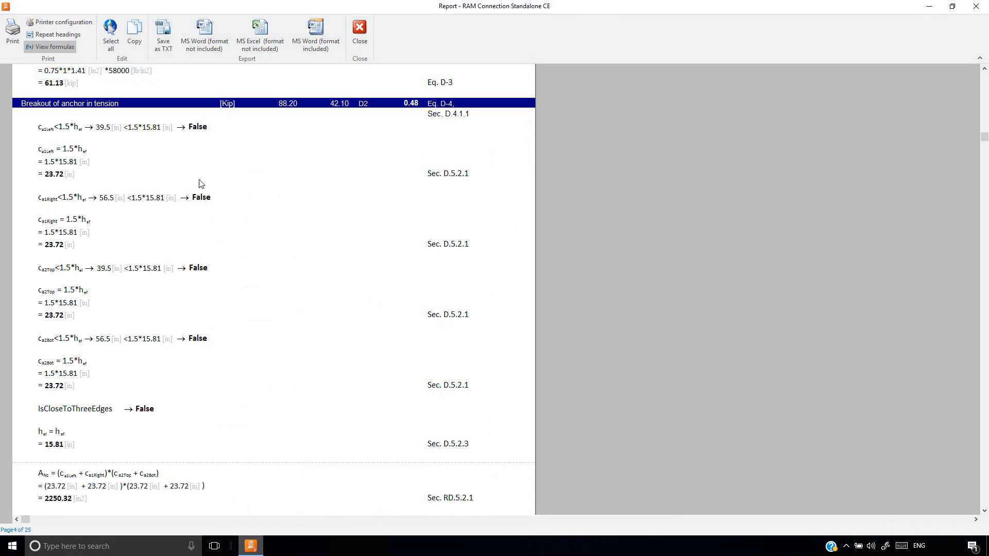
{"action": "left_click", "coordinate": [95, 130]}
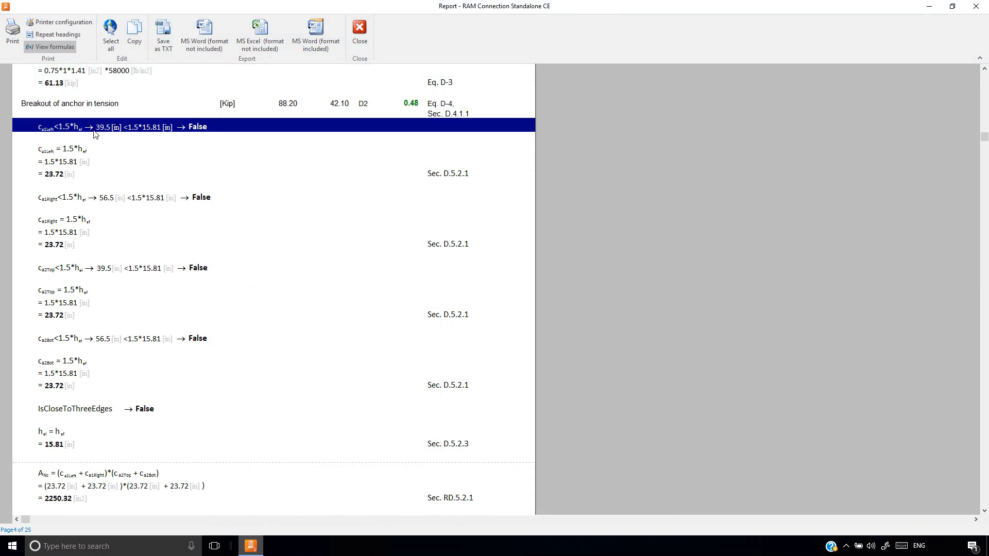
{"action": "left_click_drag", "start_coordinate": [95, 135], "coordinate": [96, 176]}
{"action": "left_click", "coordinate": [85, 221]}
{"action": "left_click_drag", "start_coordinate": [86, 221], "coordinate": [74, 310]}
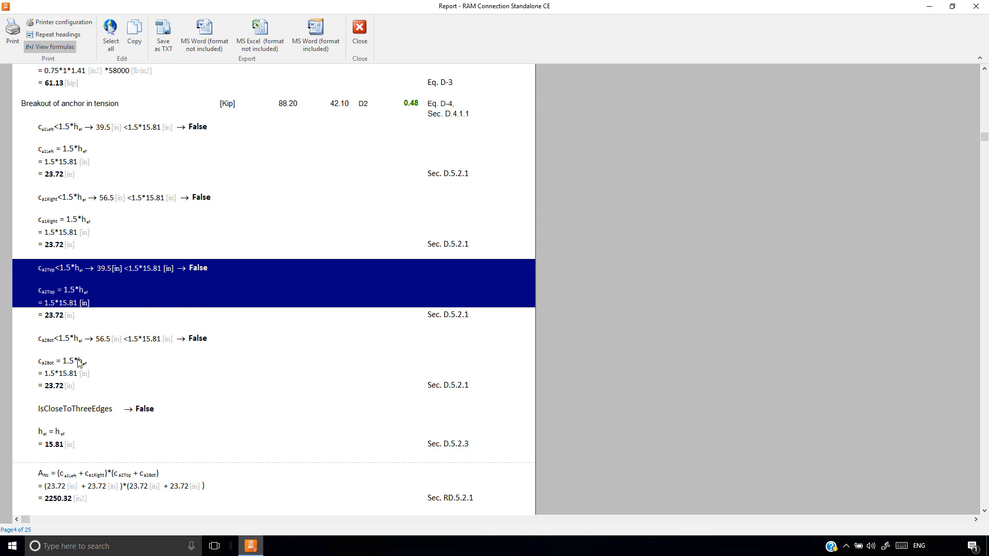
{"action": "left_click_drag", "start_coordinate": [77, 360], "coordinate": [75, 389]}
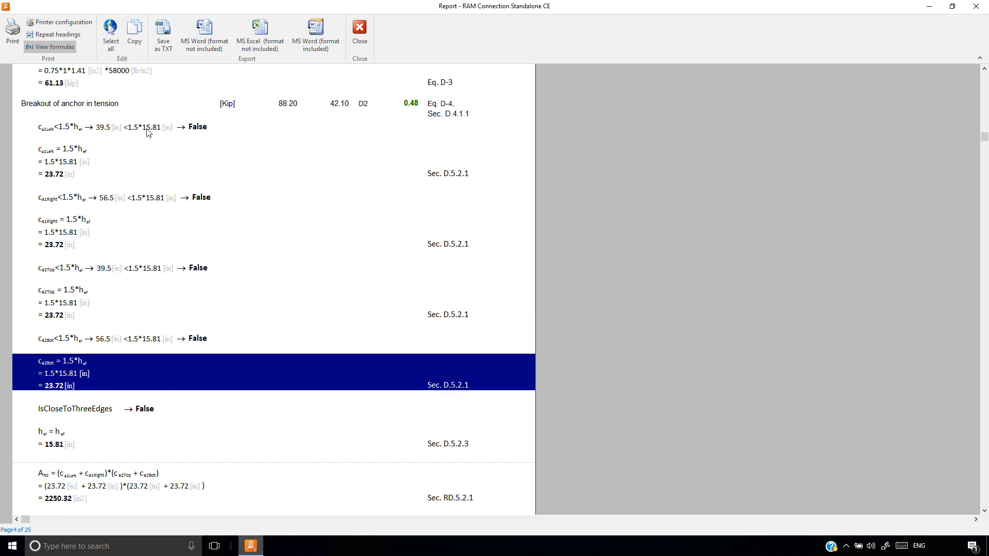
Examine the effective embedment depth and the projected concrete failure areas ANc and ANco in the anchor breakout calculation
{"action": "scroll", "coordinate": [150, 242], "scroll_direction": "down", "scroll_amount": 3}
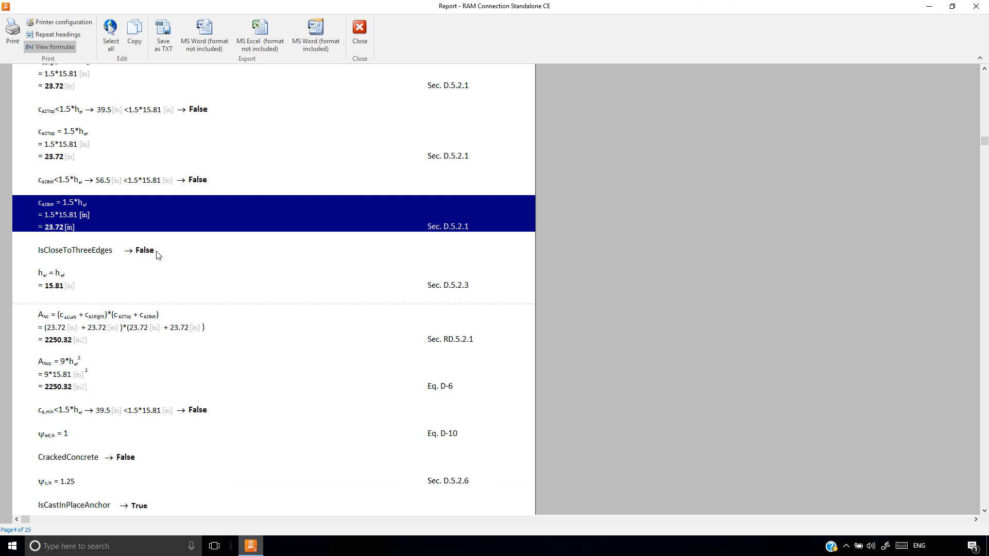
{"action": "left_click", "coordinate": [67, 276]}
{"action": "left_click", "coordinate": [74, 316]}
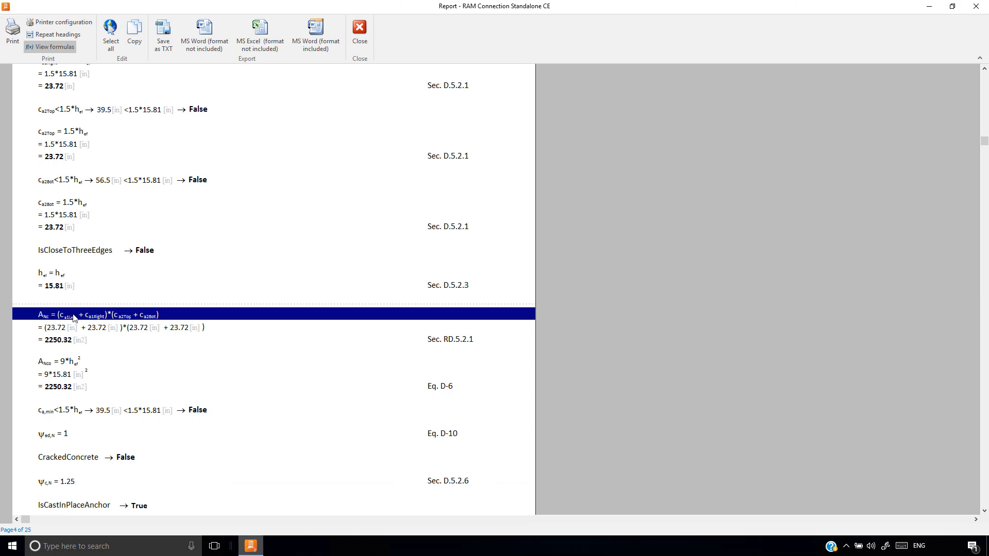
{"action": "left_click_drag", "start_coordinate": [74, 316], "coordinate": [75, 340]}
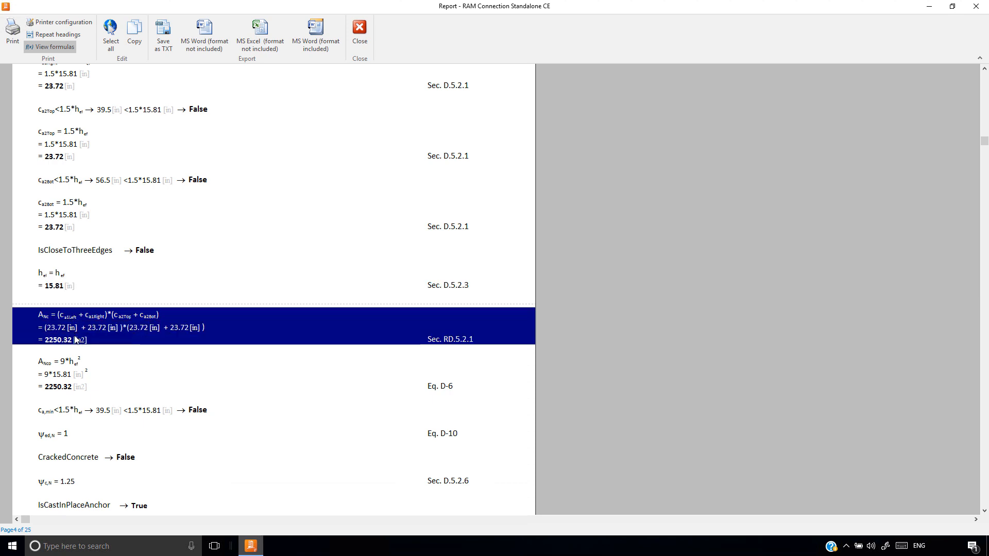
{"action": "scroll", "coordinate": [76, 340], "scroll_direction": "down", "scroll_amount": 2}
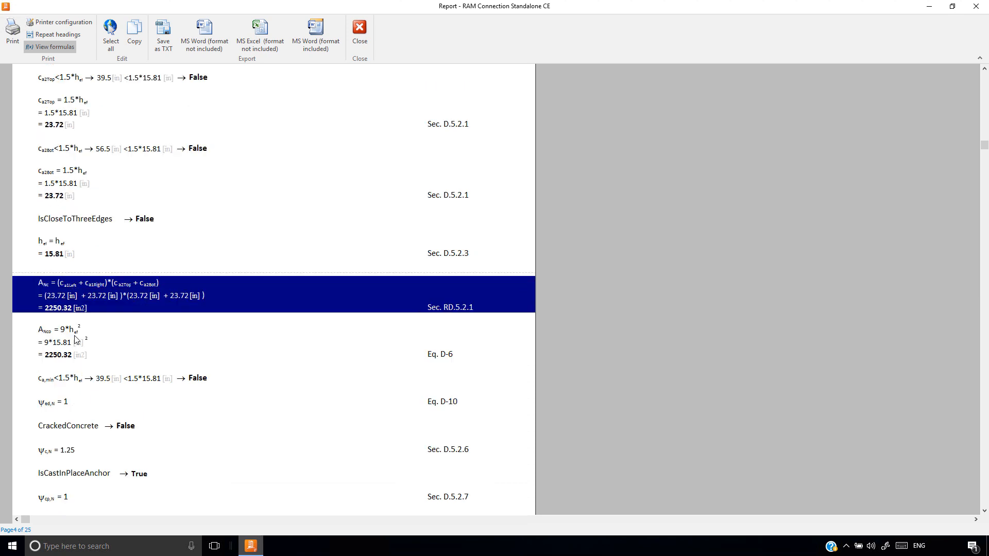
{"action": "left_click_drag", "start_coordinate": [64, 304], "coordinate": [65, 327]}
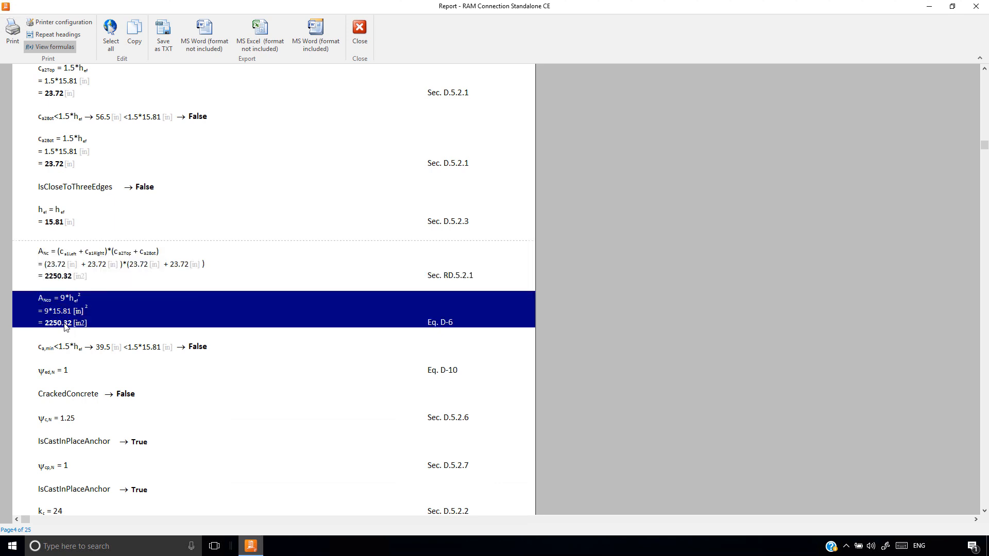
Examine the edge and cracked-concrete modification factors in the anchor breakout calculation, and close the report
{"action": "scroll", "coordinate": [65, 327], "scroll_direction": "down", "scroll_amount": 4}
{"action": "left_click", "coordinate": [59, 251]}
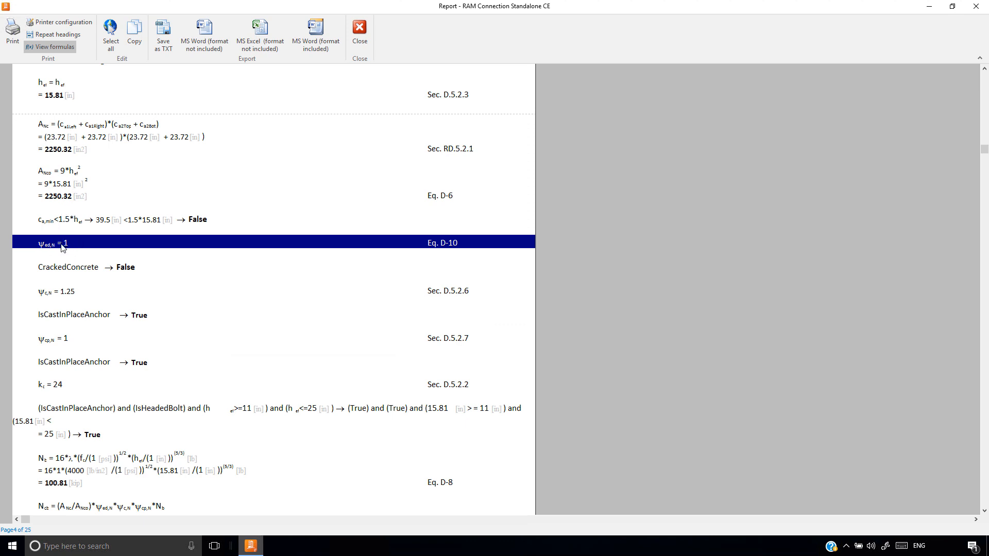
{"action": "left_click", "coordinate": [45, 295]}
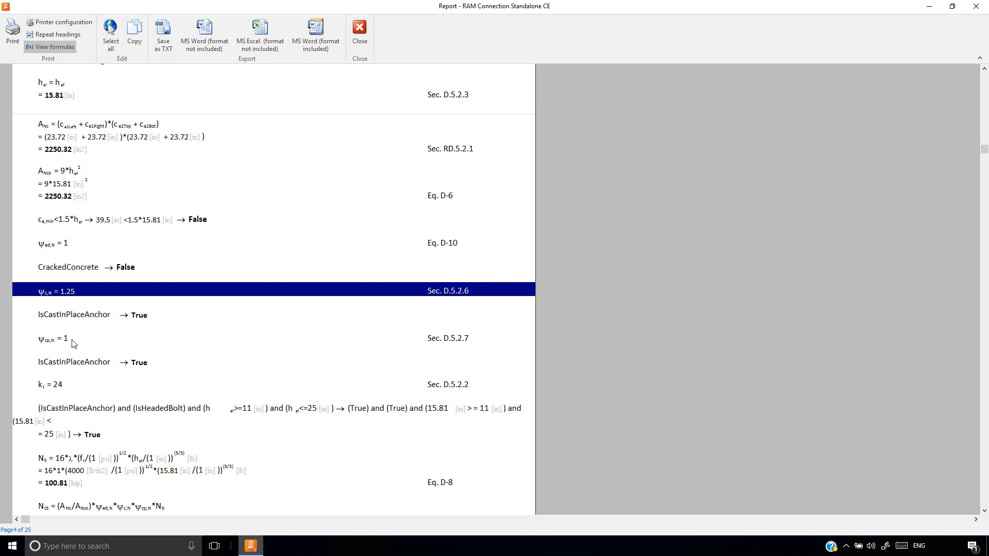
{"action": "left_click", "coordinate": [61, 272]}
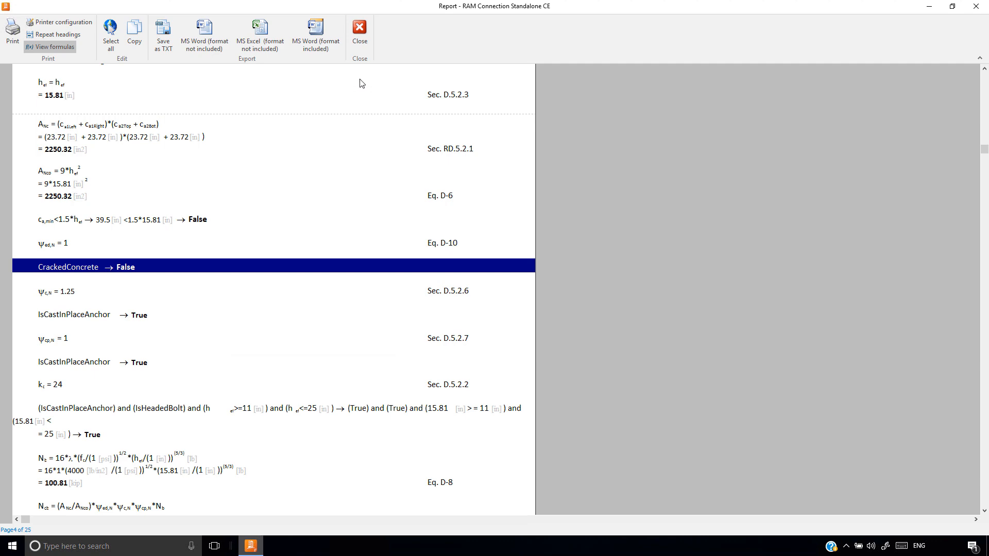
{"action": "left_click", "coordinate": [359, 31]}
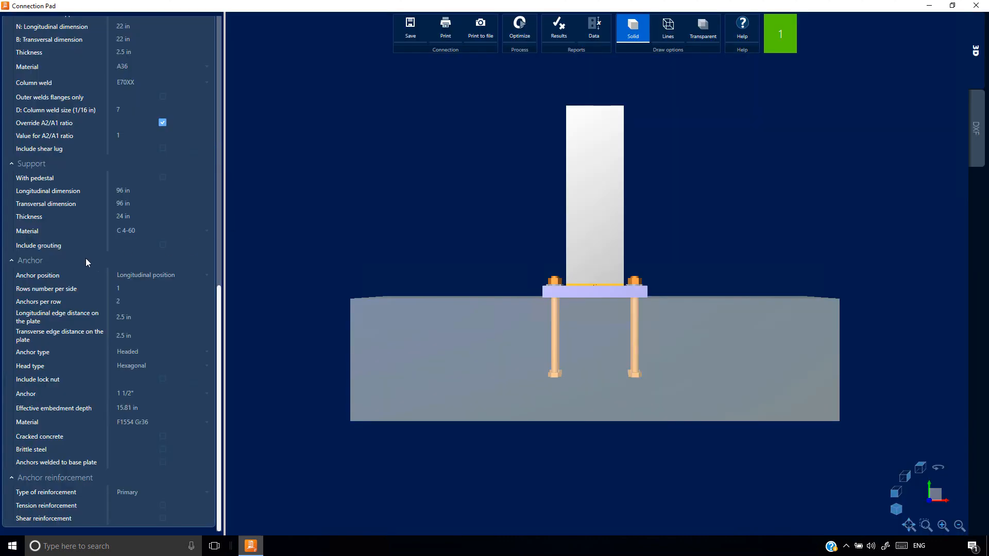
Enable cracked concrete in the anchor settings of the base plate
{"action": "left_click", "coordinate": [44, 260]}
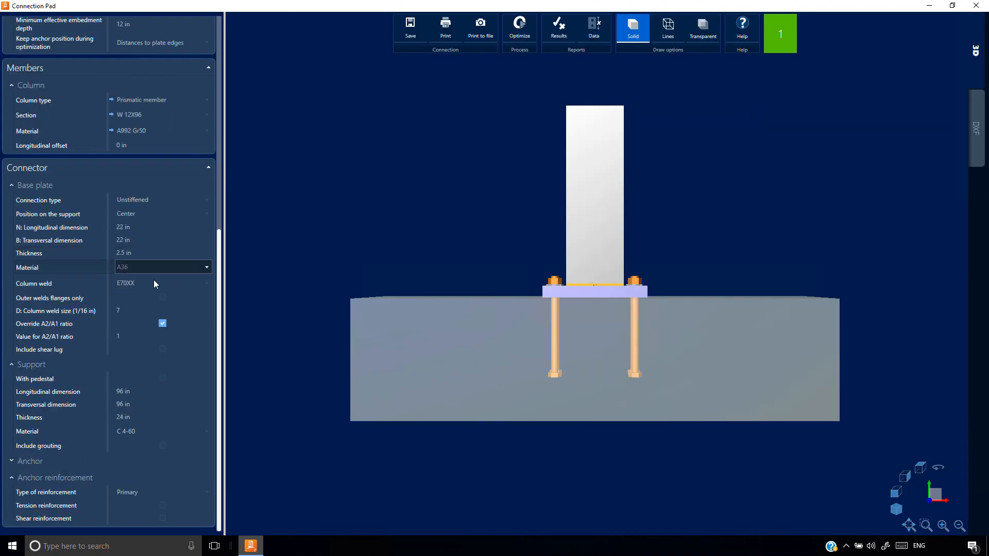
{"action": "left_click", "coordinate": [66, 461]}
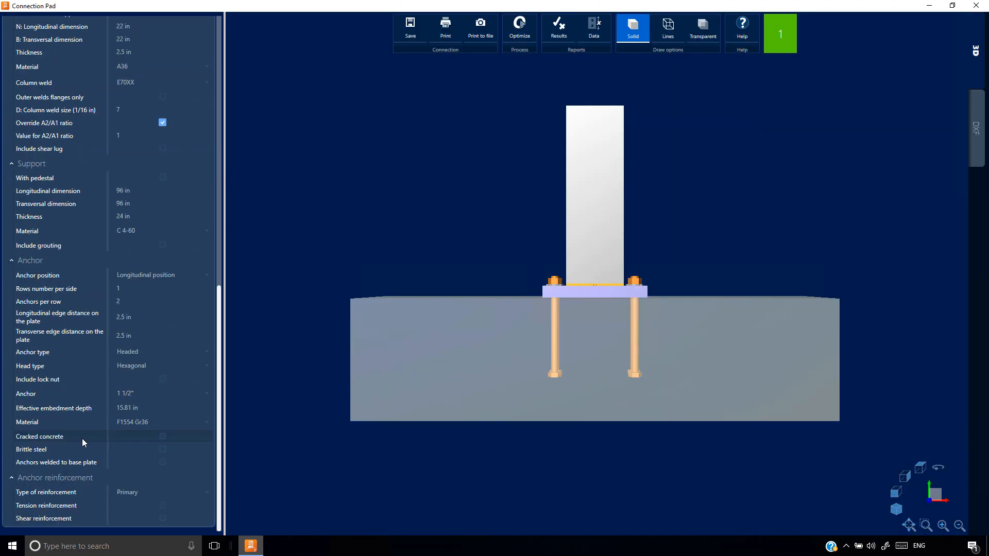
{"action": "left_click", "coordinate": [162, 437]}
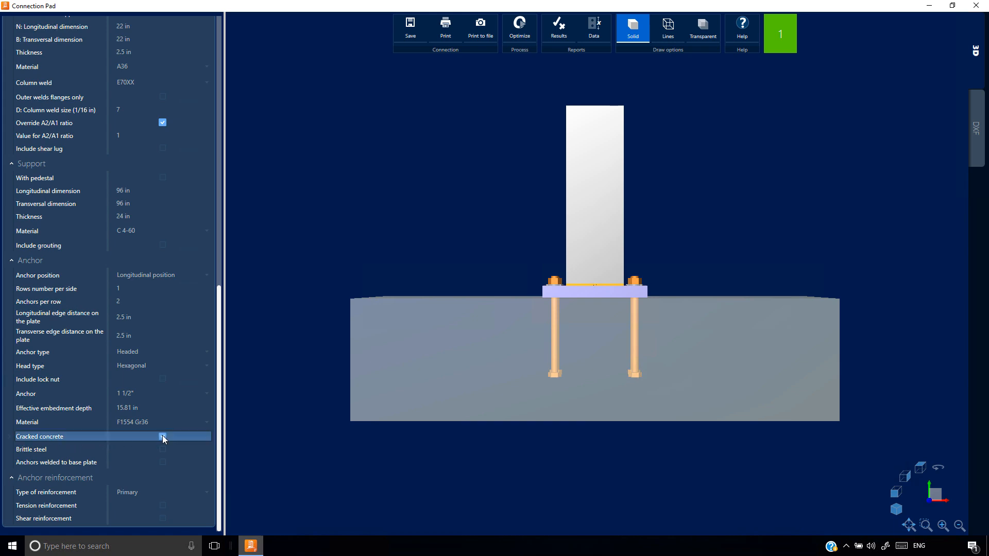
Examine the cracked-concrete factor, group breakout strength formulas and tensile breakout diagram in the results report, and close it
{"action": "left_click", "coordinate": [559, 35]}
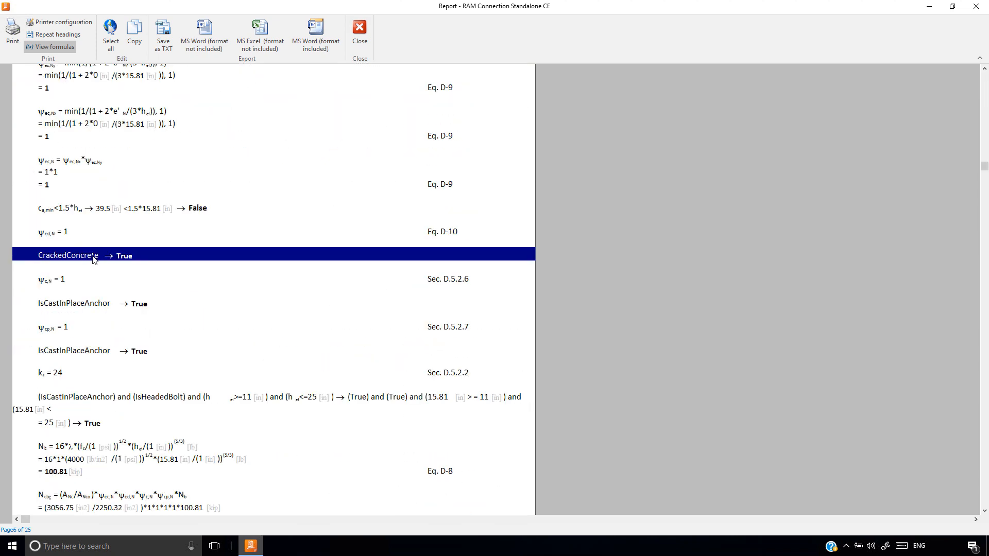
{"action": "left_click", "coordinate": [48, 284]}
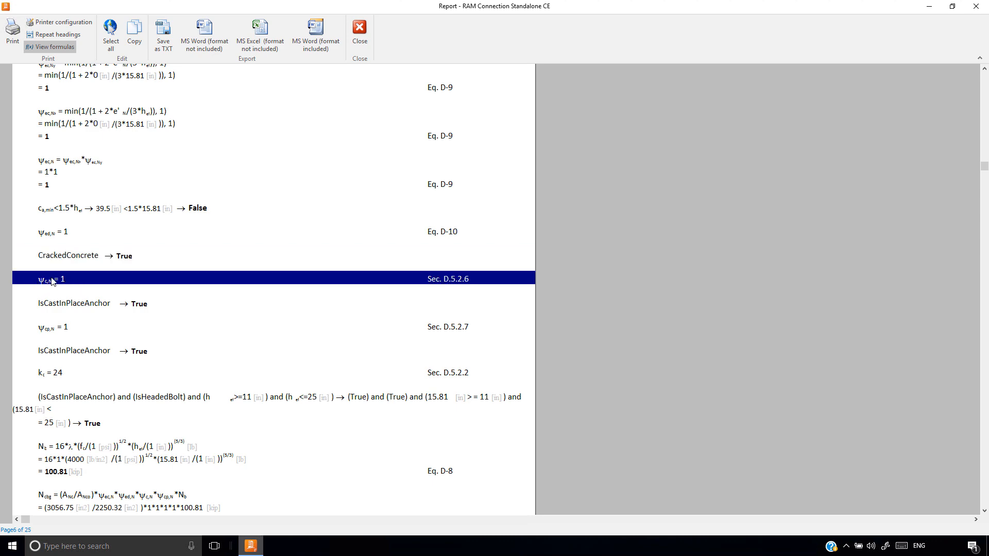
{"action": "scroll", "coordinate": [60, 282], "scroll_direction": "down", "scroll_amount": 3}
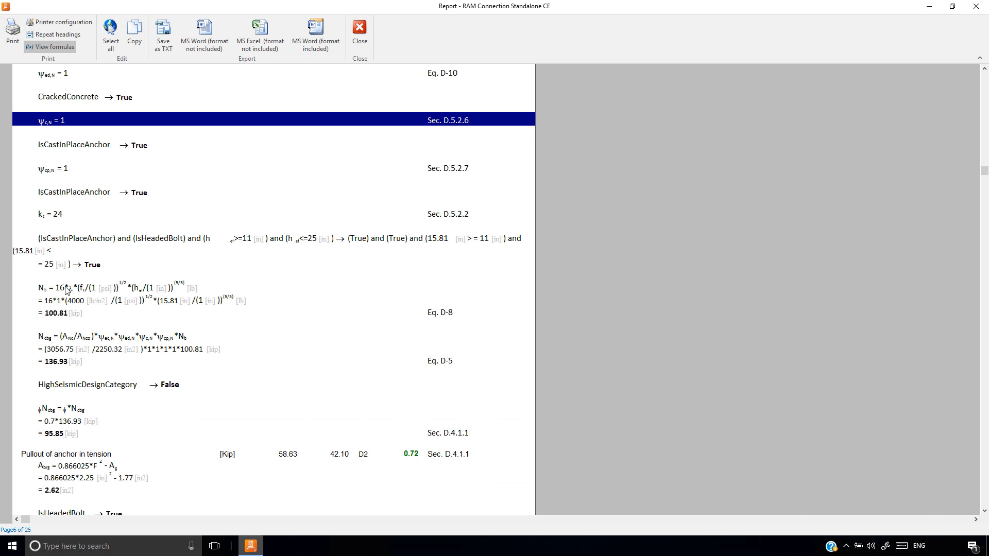
{"action": "left_click", "coordinate": [67, 290]}
{"action": "scroll", "coordinate": [66, 290], "scroll_direction": "down", "scroll_amount": 2}
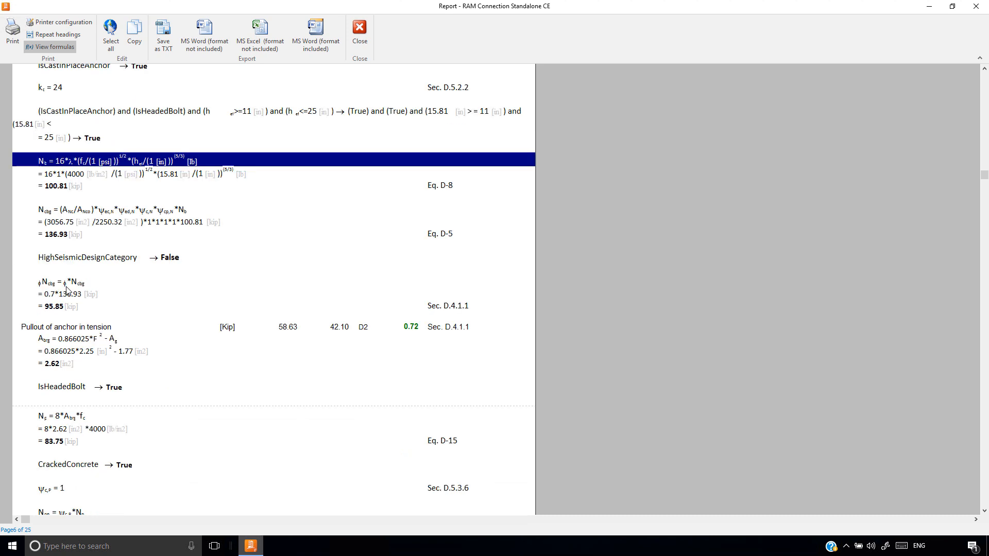
{"action": "left_click", "coordinate": [67, 289]}
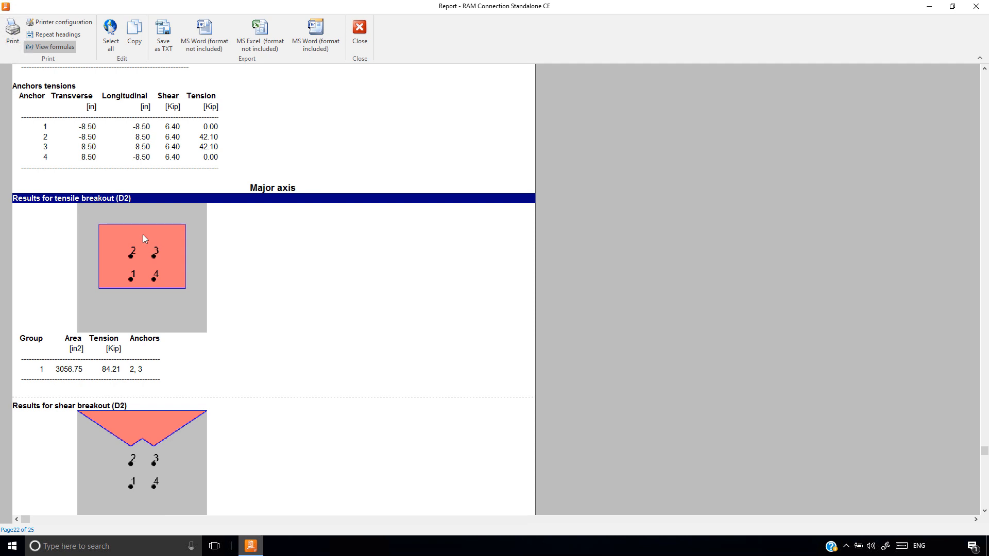
{"action": "left_click", "coordinate": [360, 30]}
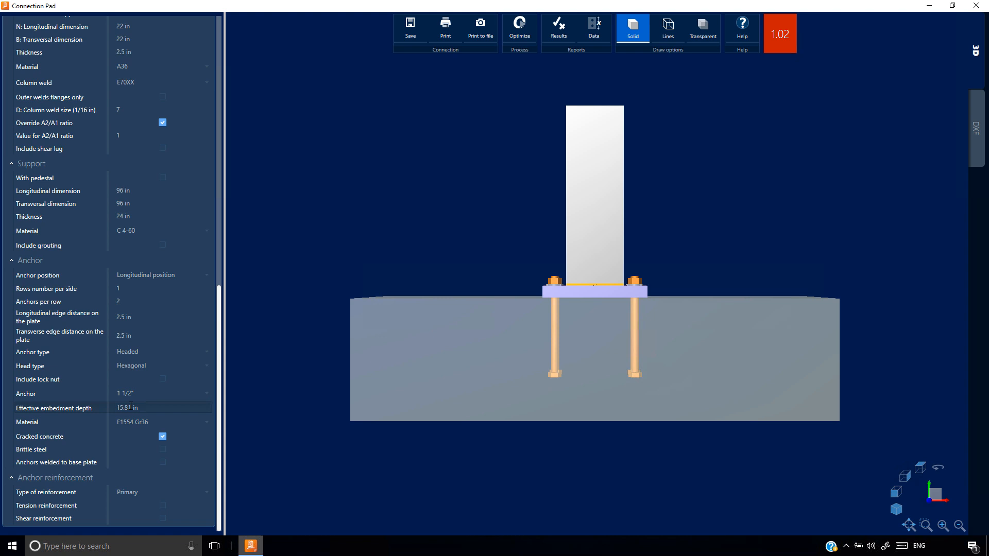
Set the anchors' effective embedment depth to 5 in and examine the tensile breakout diagram in the results report
{"action": "left_click", "coordinate": [131, 407]}
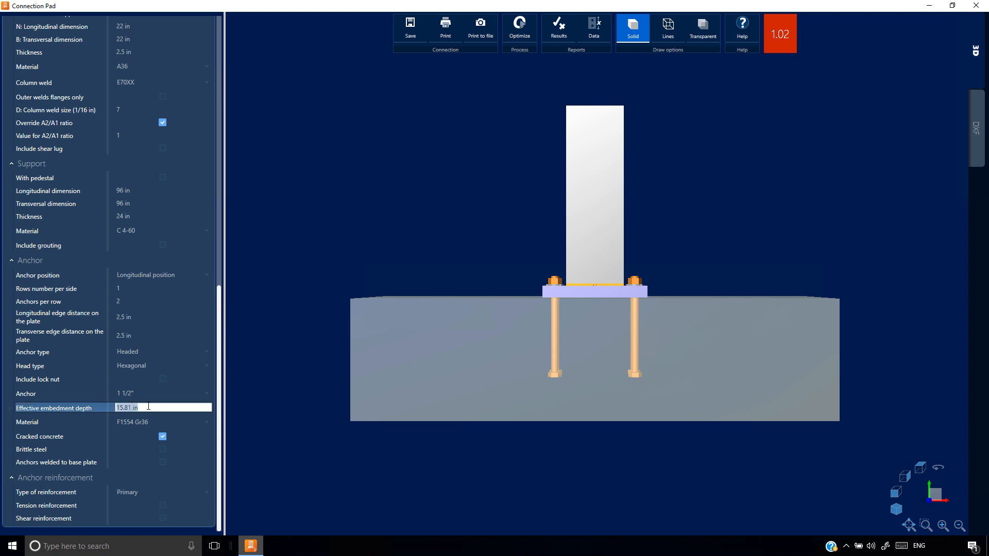
{"action": "type", "text": "5"}
{"action": "key", "text": "Return"}
{"action": "left_click", "coordinate": [561, 30]}
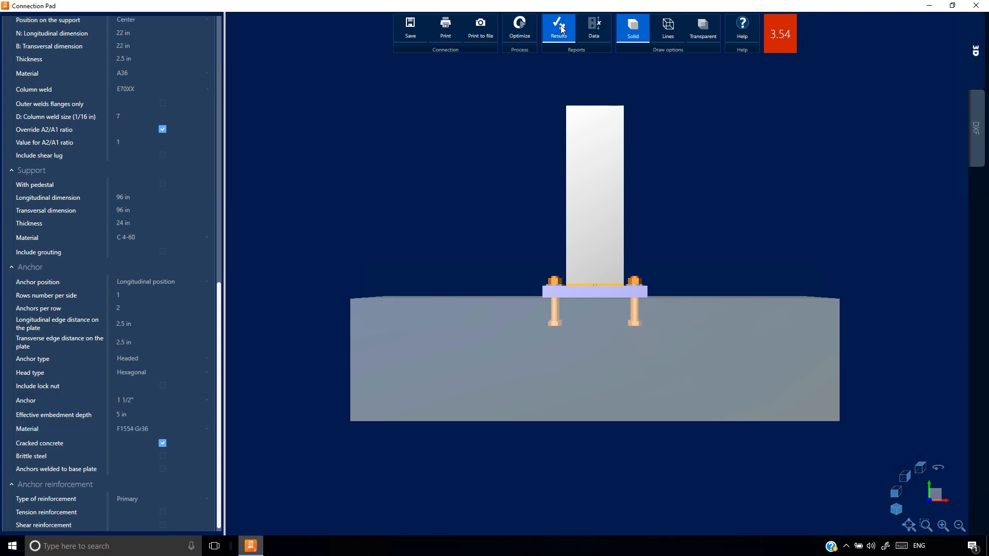
{"action": "left_click", "coordinate": [123, 287]}
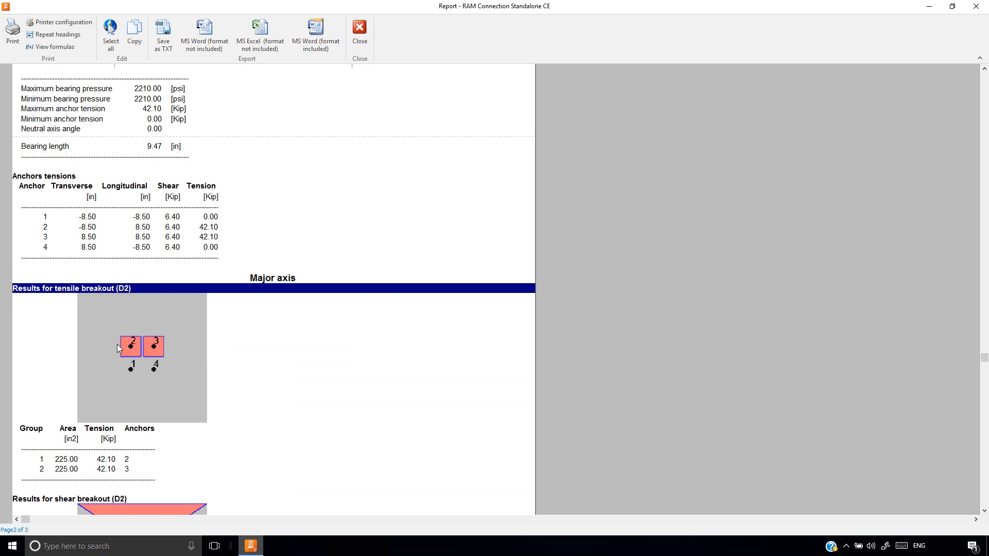
{"action": "left_click", "coordinate": [360, 32]}
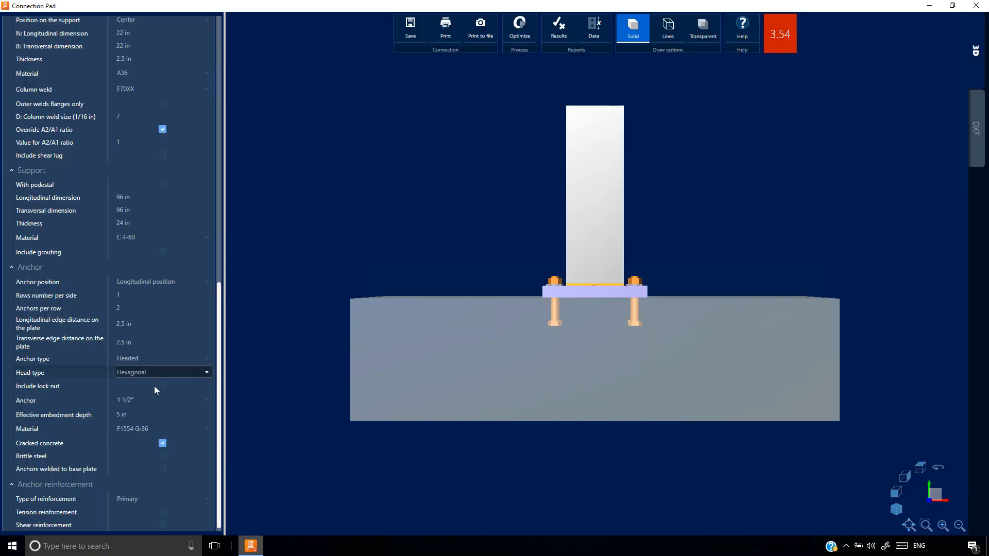
Set the anchors' effective embedment depth to 10 in and check the tensile breakout group in the results report
{"action": "left_click", "coordinate": [128, 413]}
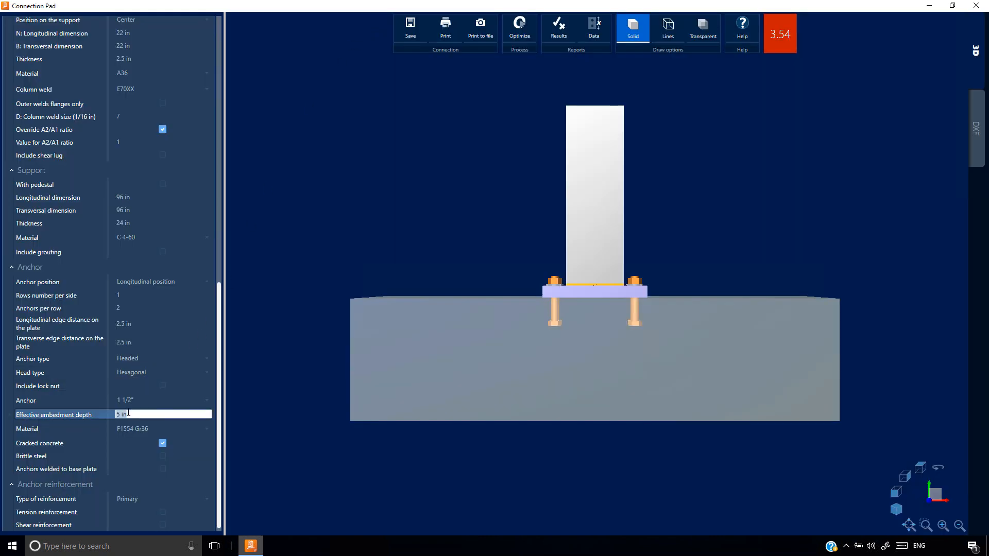
{"action": "type", "text": "10"}
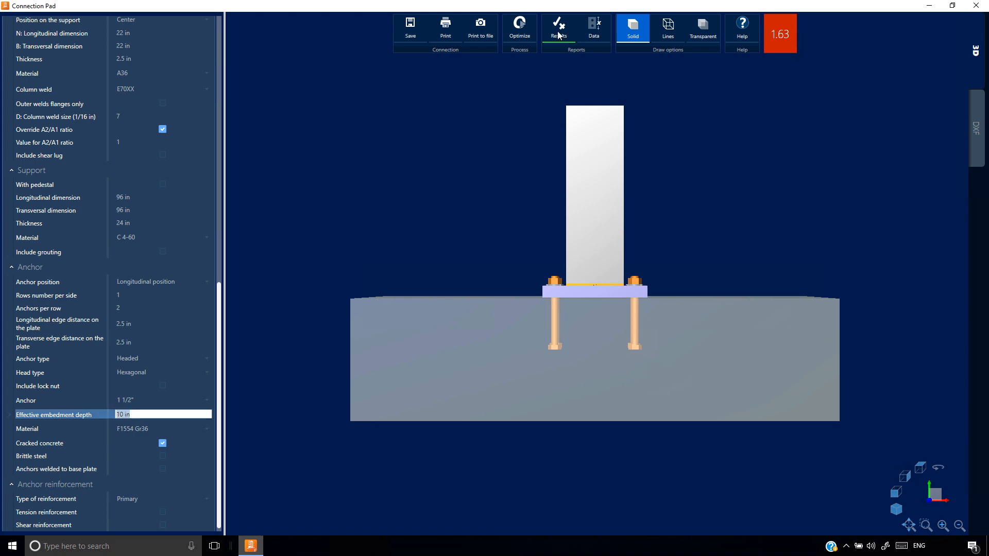
{"action": "left_click", "coordinate": [559, 28]}
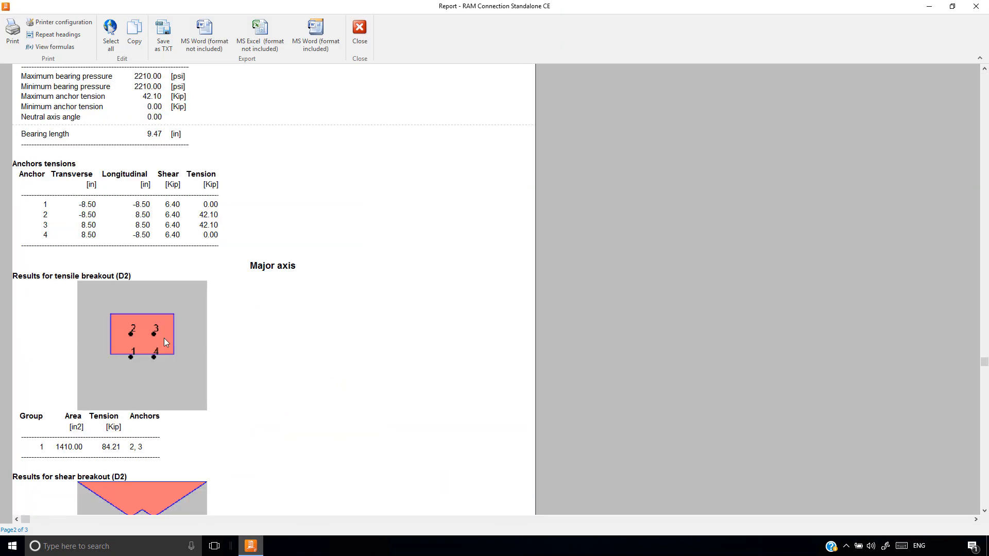
{"action": "left_click", "coordinate": [357, 34]}
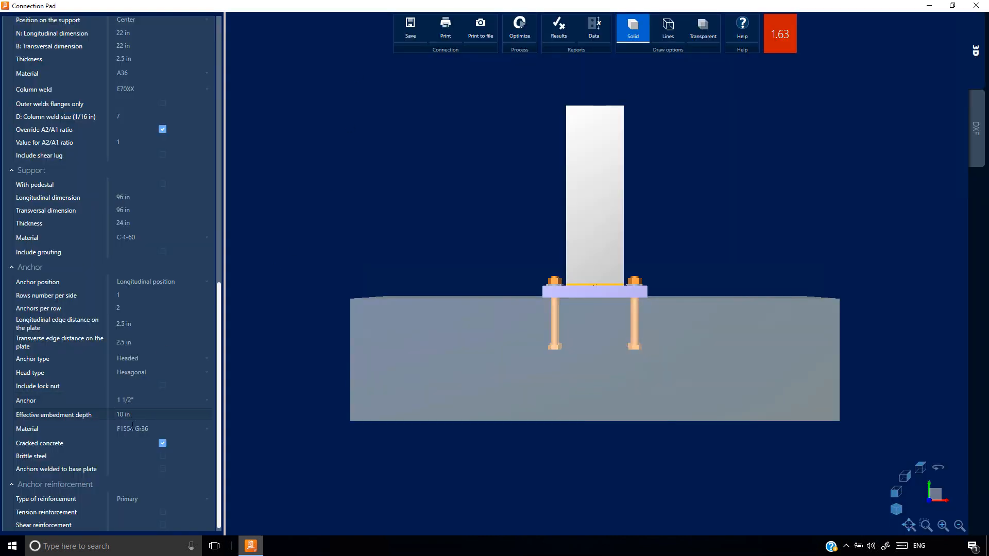
Set the anchors' effective embedment depth to 15.81 in
{"action": "left_click_drag", "start_coordinate": [132, 415], "coordinate": [96, 416]}
{"action": "type", "text": "15.81"}
{"action": "key", "text": "Return"}
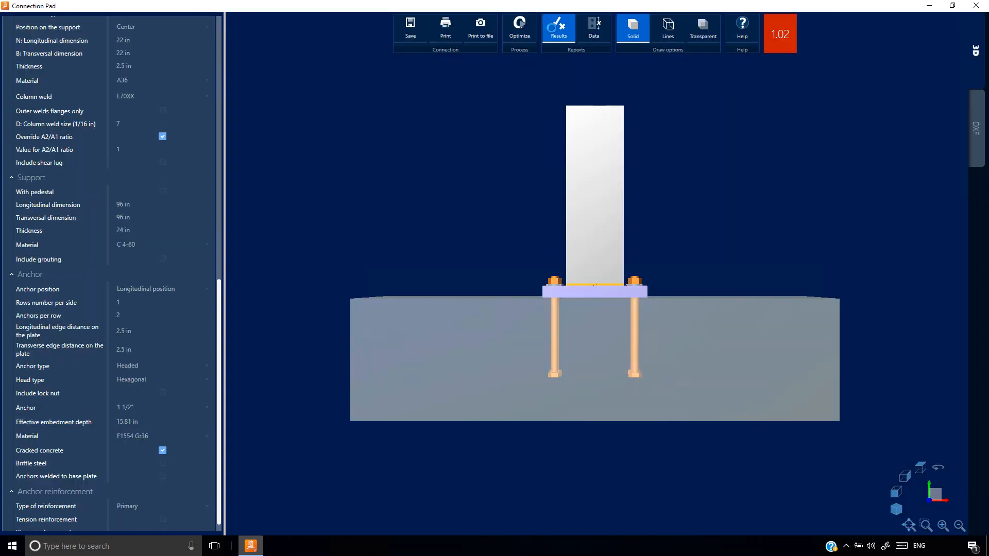
Show the results report with formulas and examine the areas ANco and ANc for group anchor breakout in tension
{"action": "left_click", "coordinate": [556, 29]}
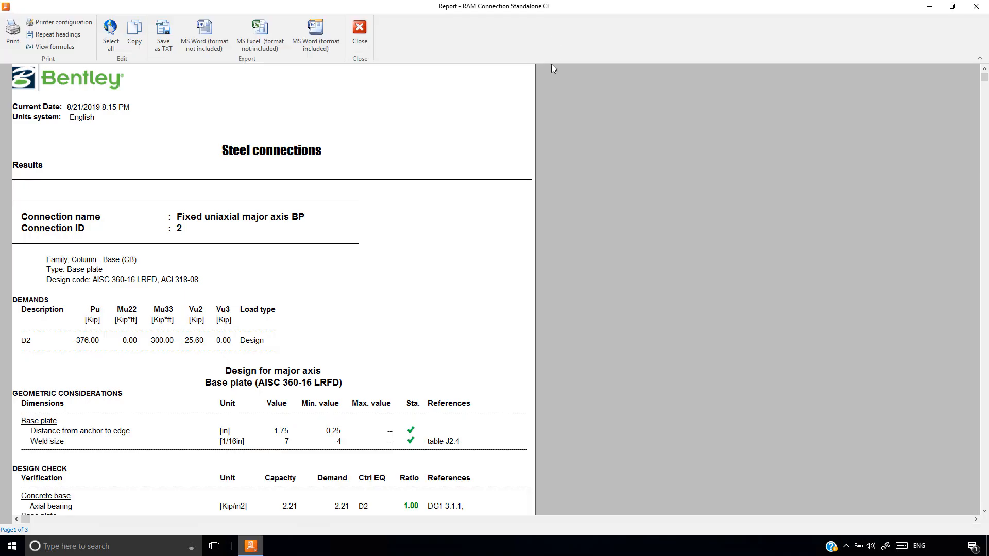
{"action": "left_click", "coordinate": [51, 46]}
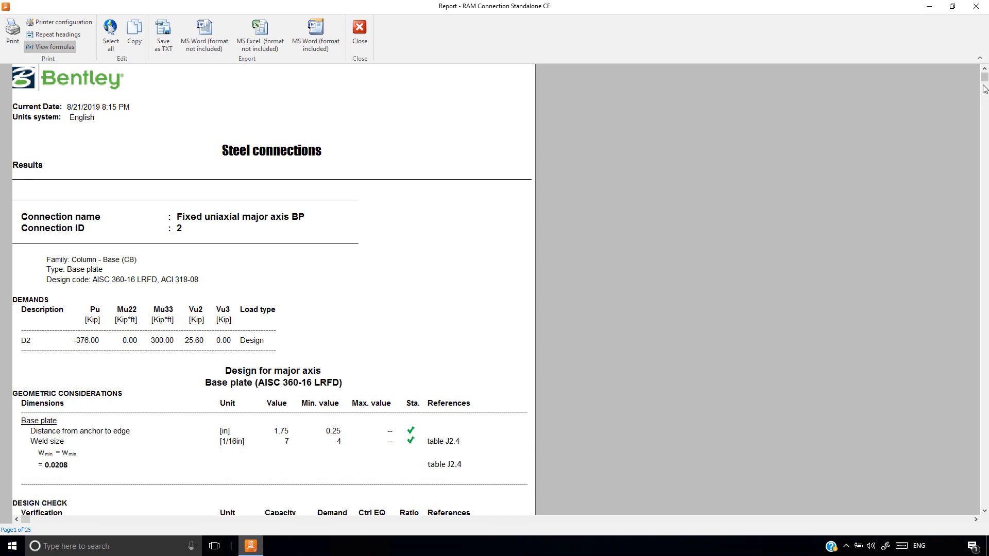
{"action": "left_click_drag", "start_coordinate": [984, 78], "coordinate": [984, 88]}
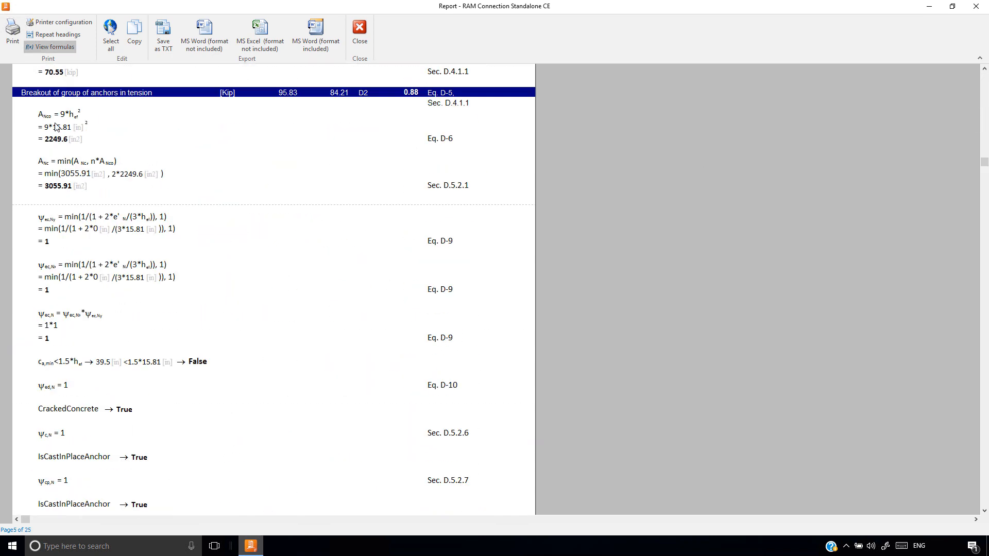
{"action": "left_click", "coordinate": [41, 122]}
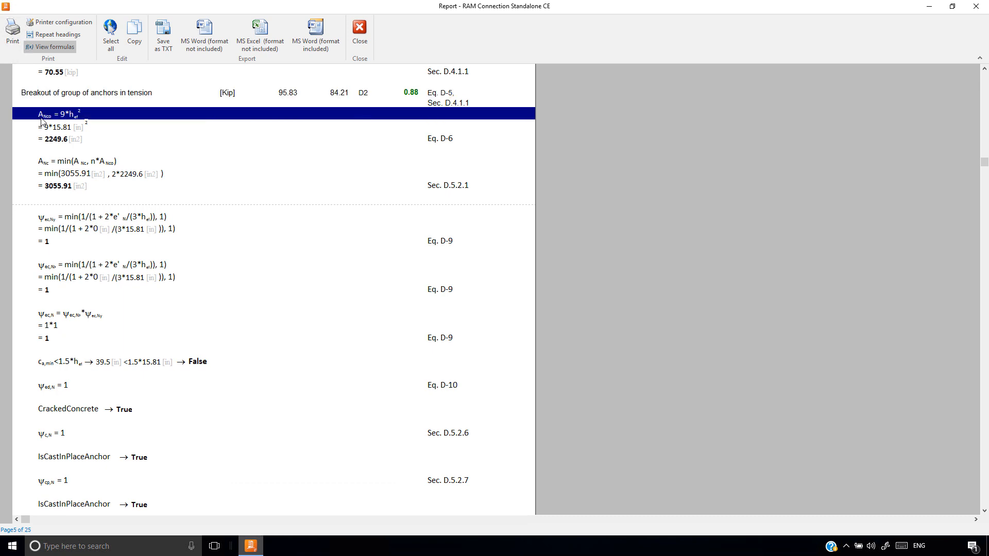
{"action": "left_click", "coordinate": [45, 164]}
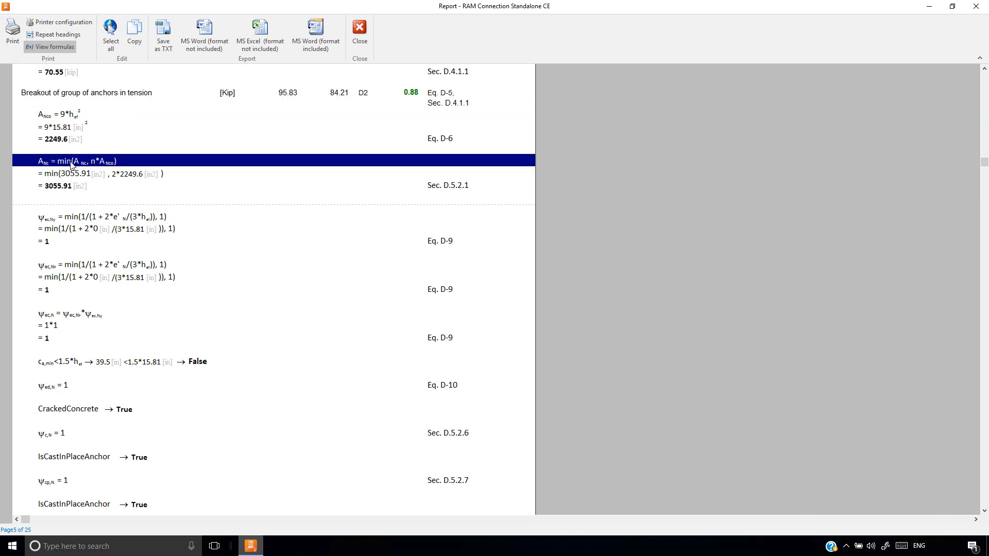
{"action": "left_click", "coordinate": [53, 188]}
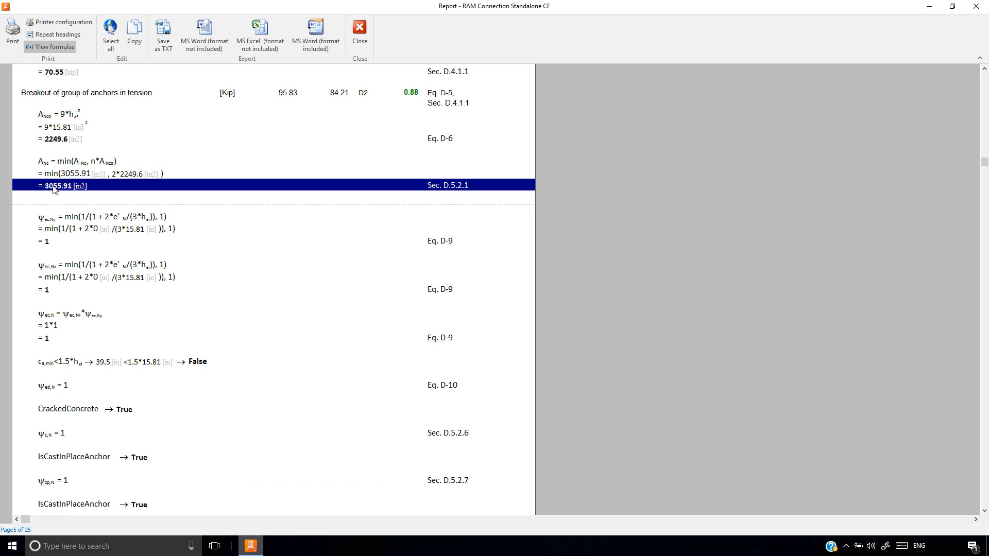
Examine the eccentricity modification factors in both directions and their product in the group breakout calculation
{"action": "left_click", "coordinate": [58, 219]}
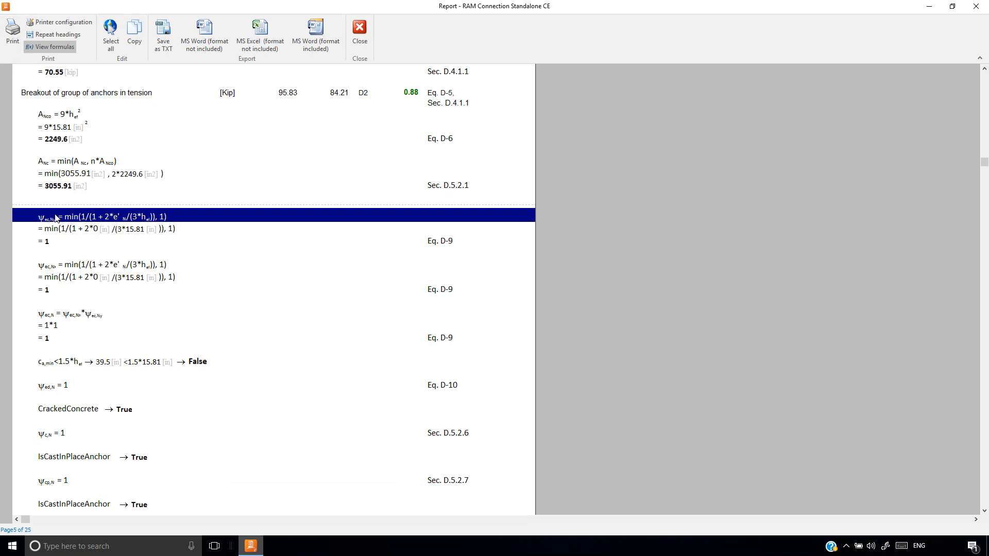
{"action": "left_click", "coordinate": [61, 266]}
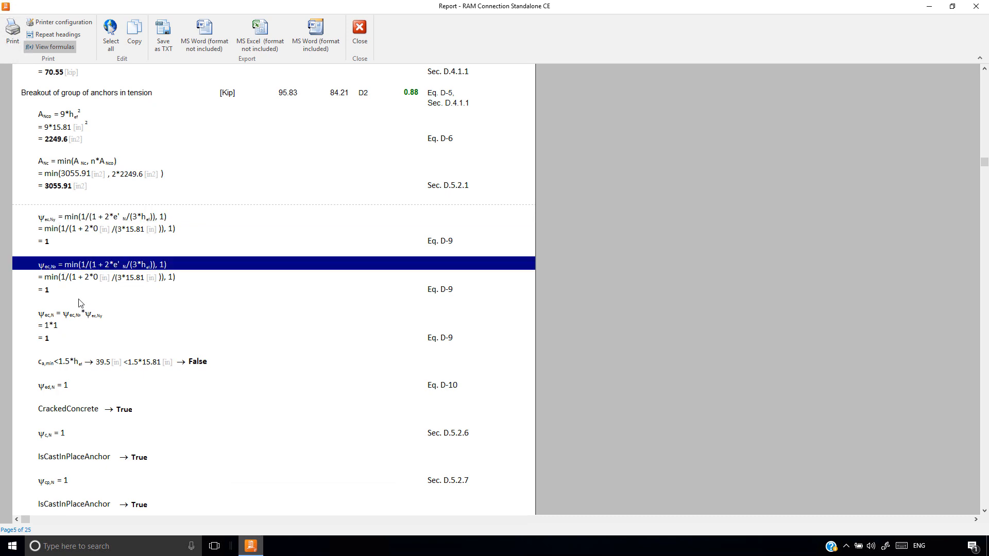
{"action": "left_click", "coordinate": [75, 316]}
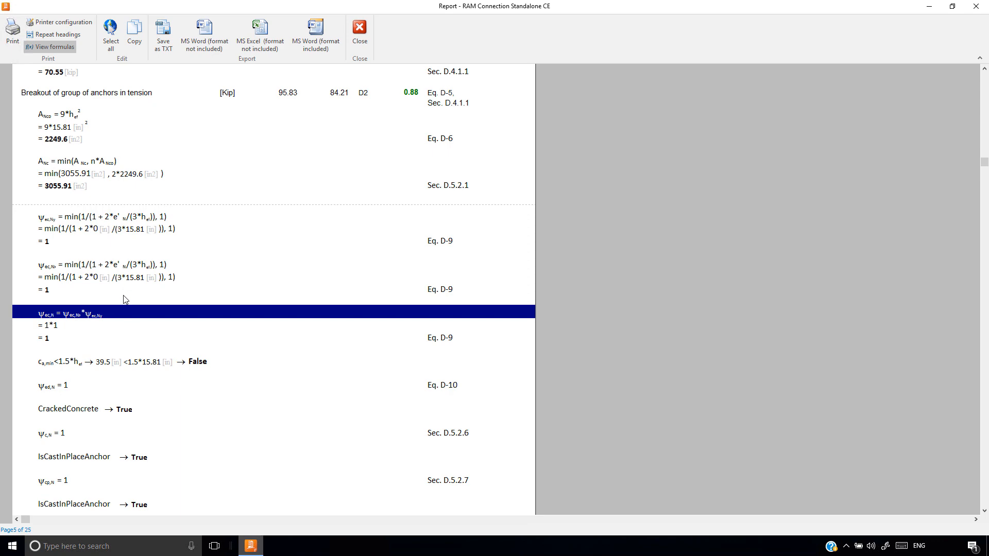
Examine the minimum edge distance condition, edge factor, cracked-concrete condition and cast-in-place condition in the group breakout calculation
{"action": "left_click", "coordinate": [85, 362]}
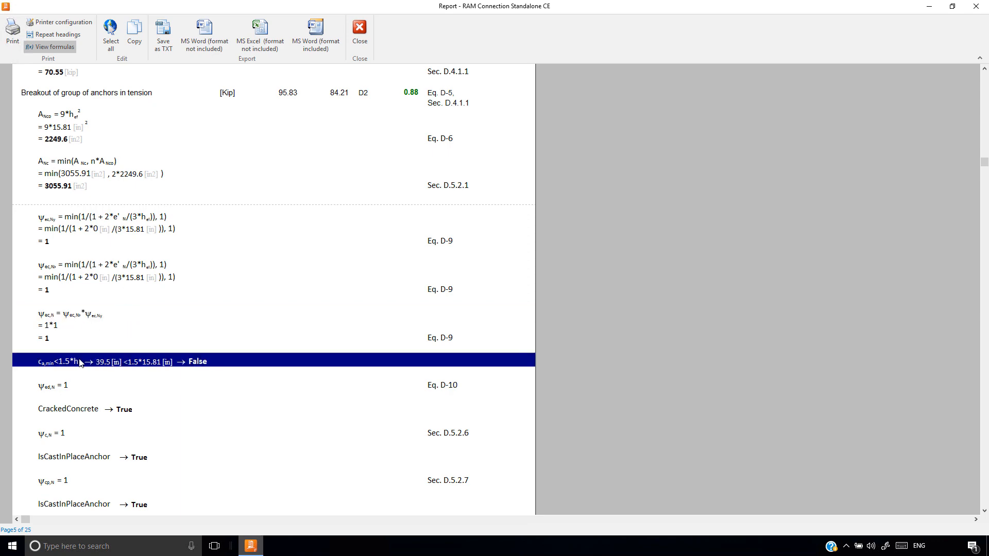
{"action": "scroll", "coordinate": [85, 361], "scroll_direction": "down", "scroll_amount": 3}
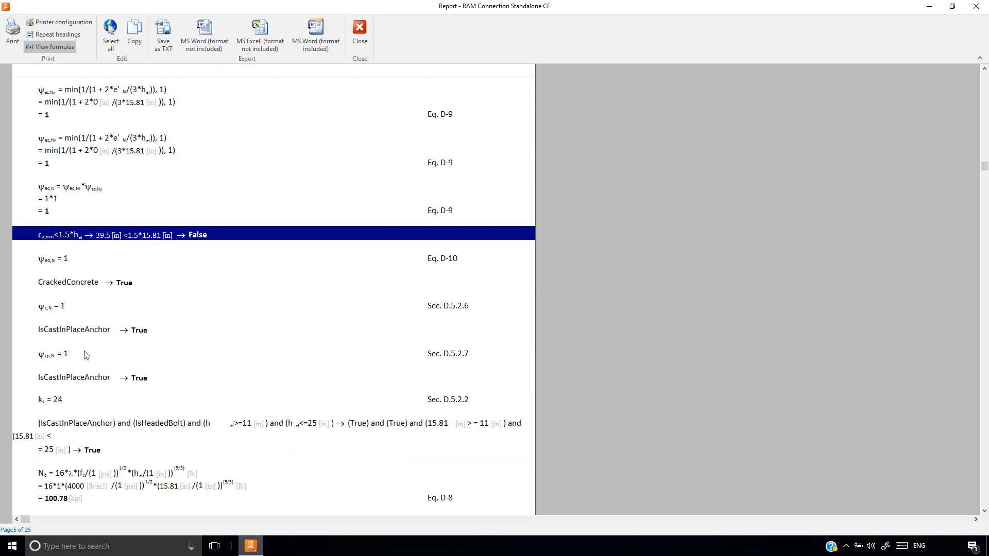
{"action": "left_click", "coordinate": [61, 261]}
{"action": "left_click", "coordinate": [61, 284]}
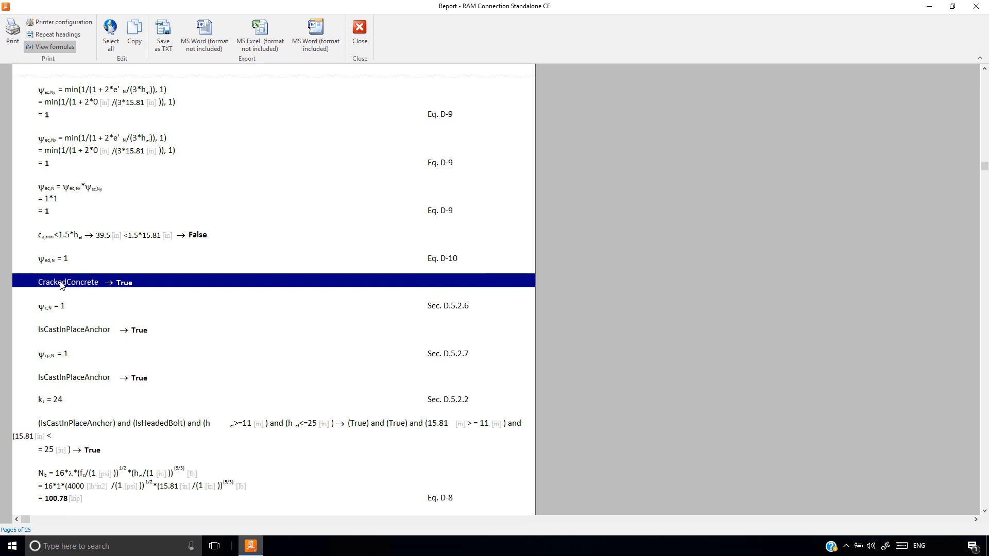
{"action": "left_click", "coordinate": [70, 333]}
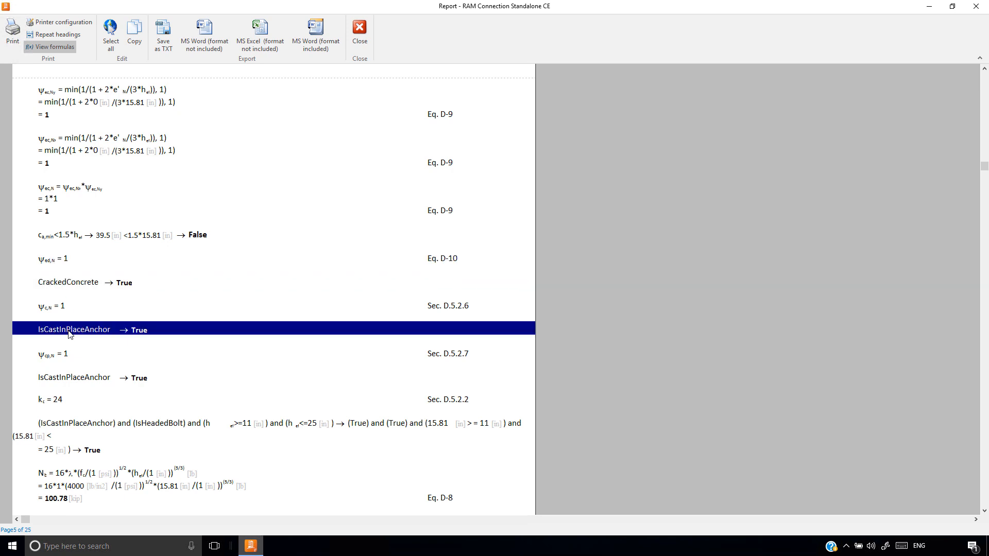
Examine the formulas for basic breakout strength Nb, group breakout strength Ncbg and its design strength
{"action": "scroll", "coordinate": [67, 319], "scroll_direction": "down", "scroll_amount": 5}
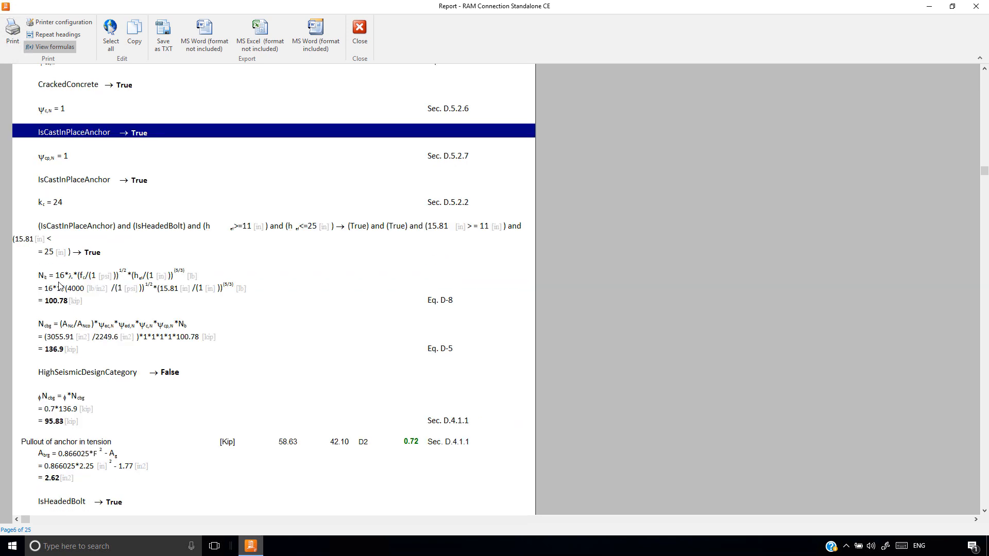
{"action": "left_click", "coordinate": [45, 279]}
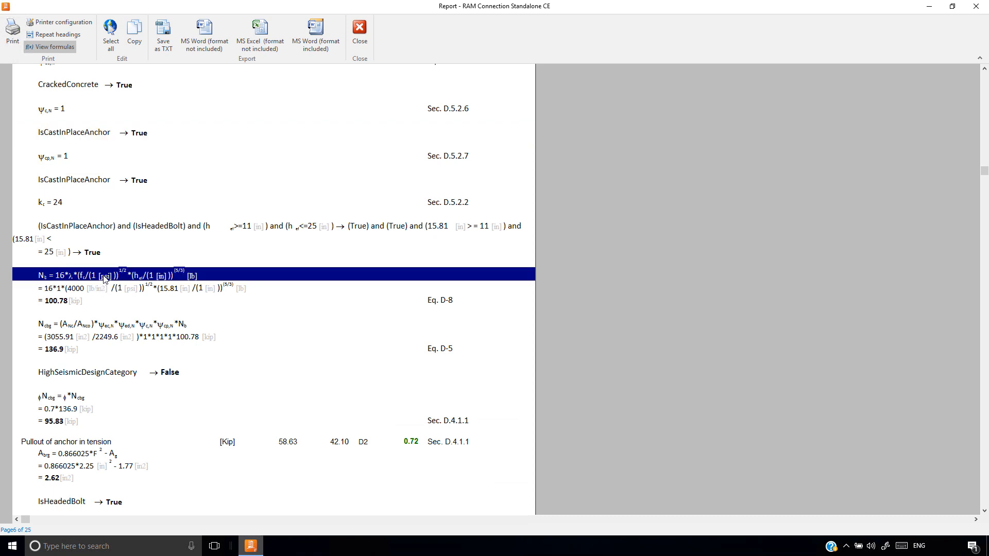
{"action": "left_click", "coordinate": [53, 325]}
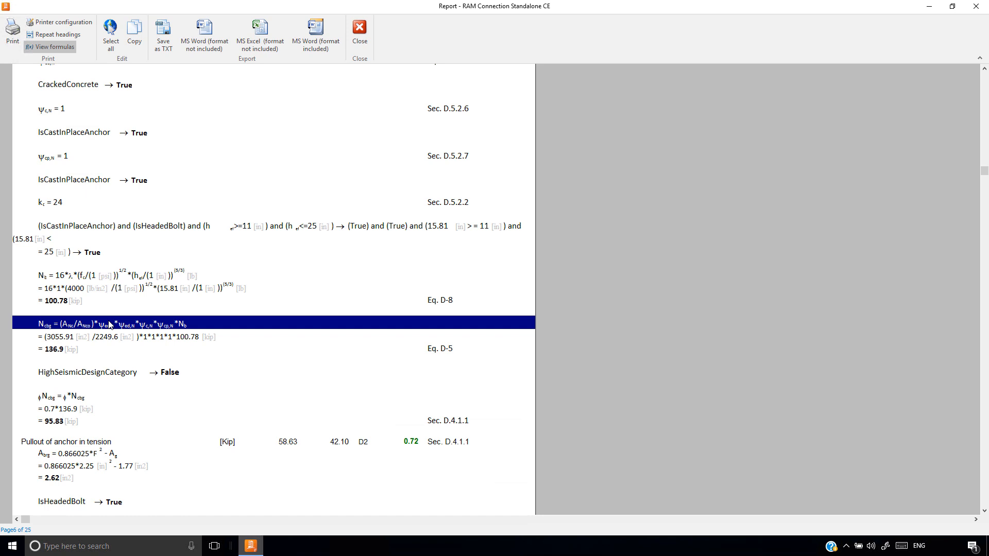
{"action": "left_click", "coordinate": [71, 398]}
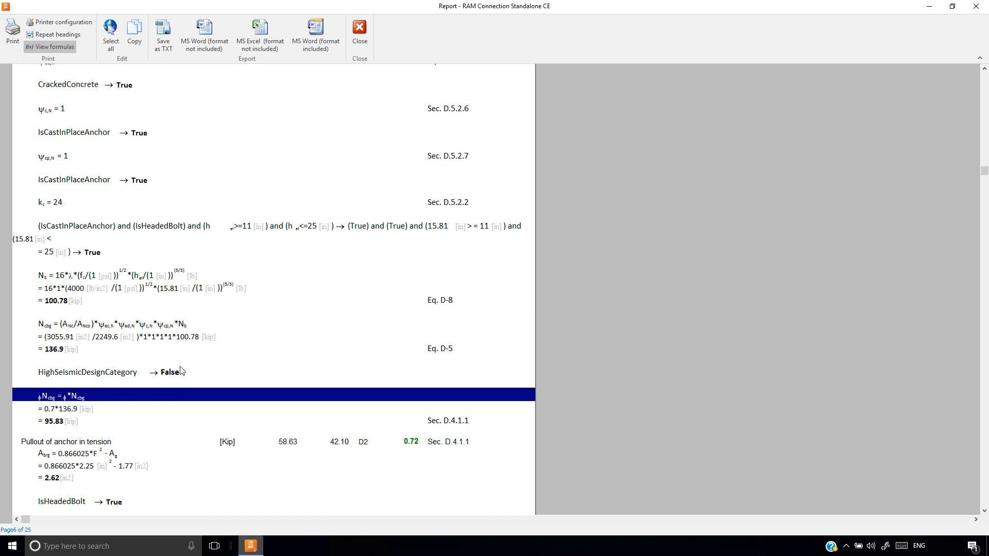
Examine the anchor pullout in tension calculation: bearing area Abrg, Np, the cracked-concrete factor, Npn and its design strength
{"action": "scroll", "coordinate": [181, 366], "scroll_direction": "down", "scroll_amount": 5}
{"action": "left_click", "coordinate": [100, 93]}
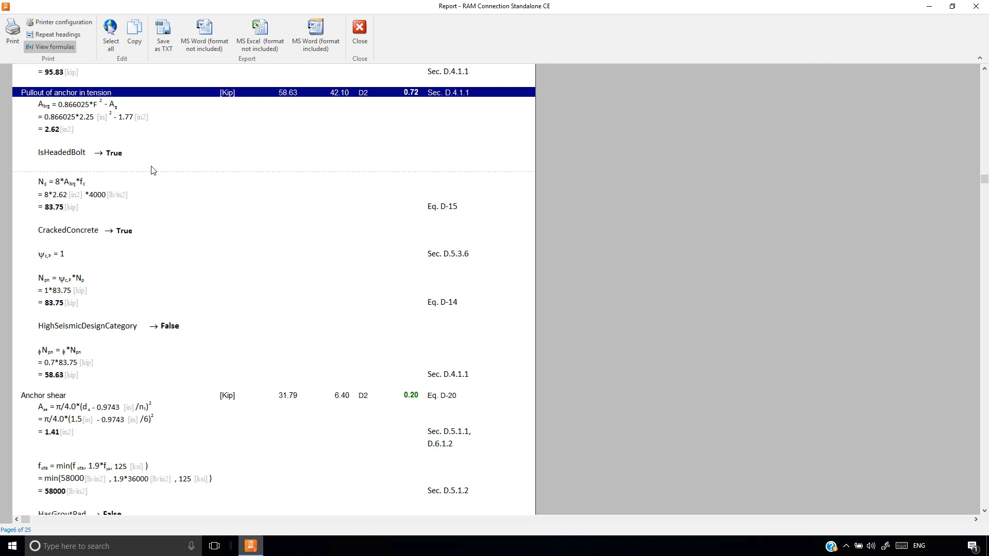
{"action": "left_click", "coordinate": [95, 108]}
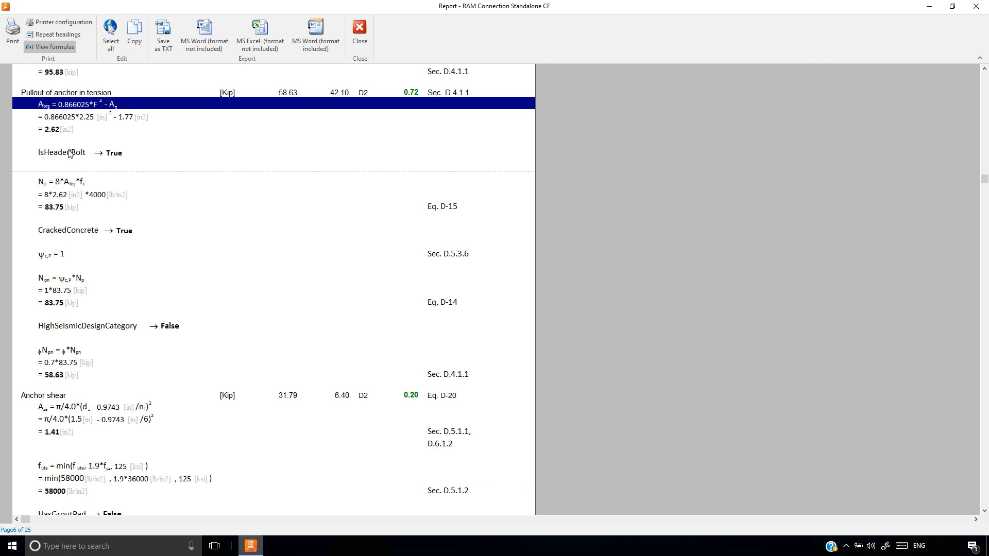
{"action": "left_click", "coordinate": [64, 184]}
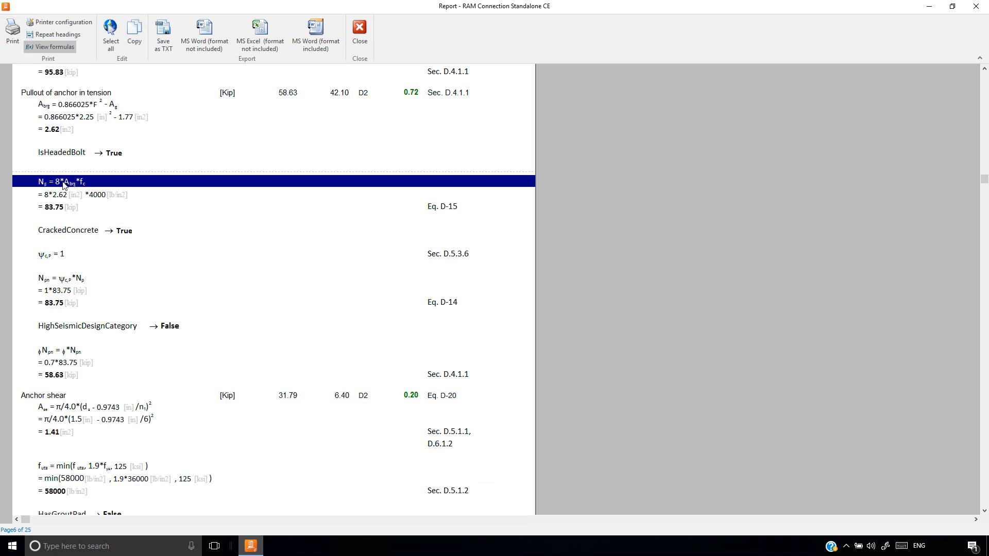
{"action": "left_click", "coordinate": [54, 256]}
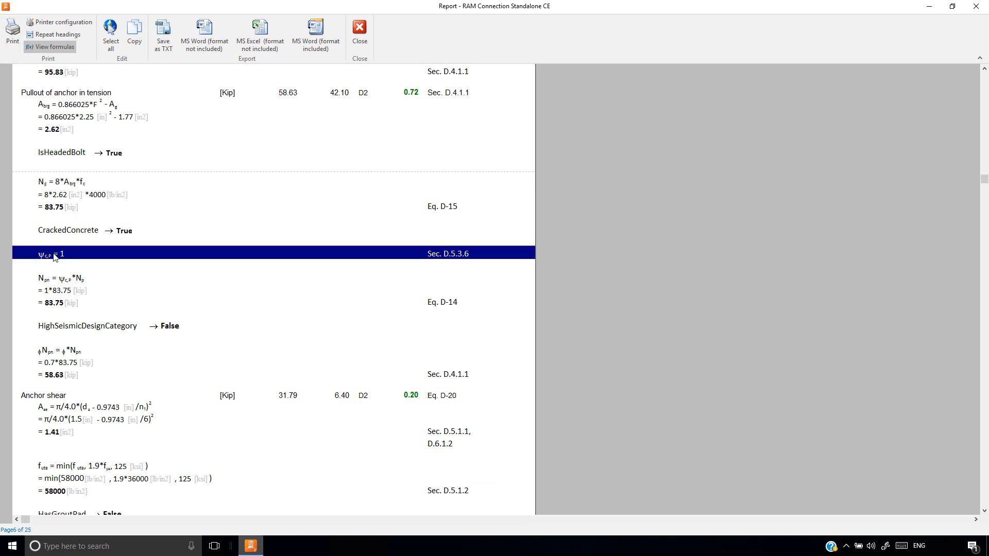
{"action": "left_click", "coordinate": [55, 280]}
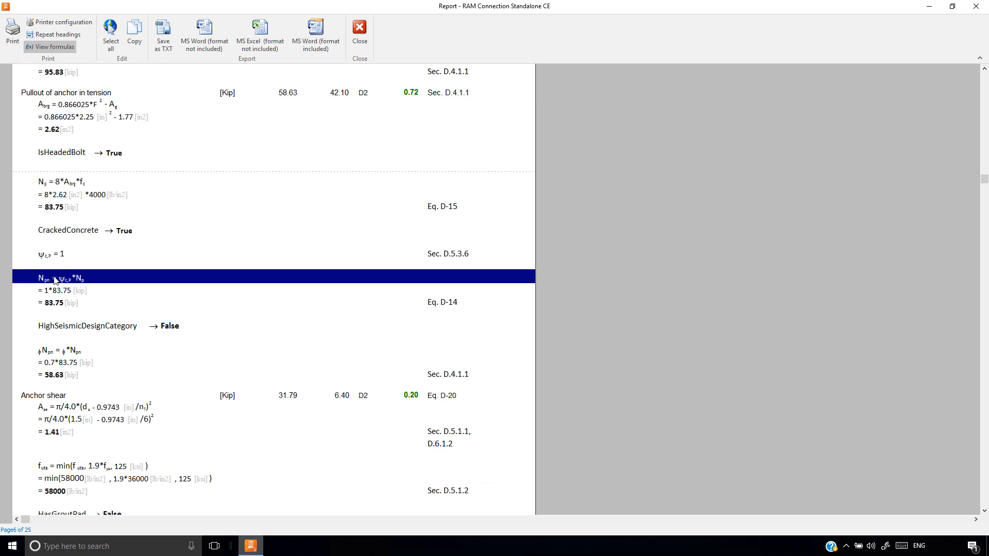
{"action": "left_click", "coordinate": [60, 351]}
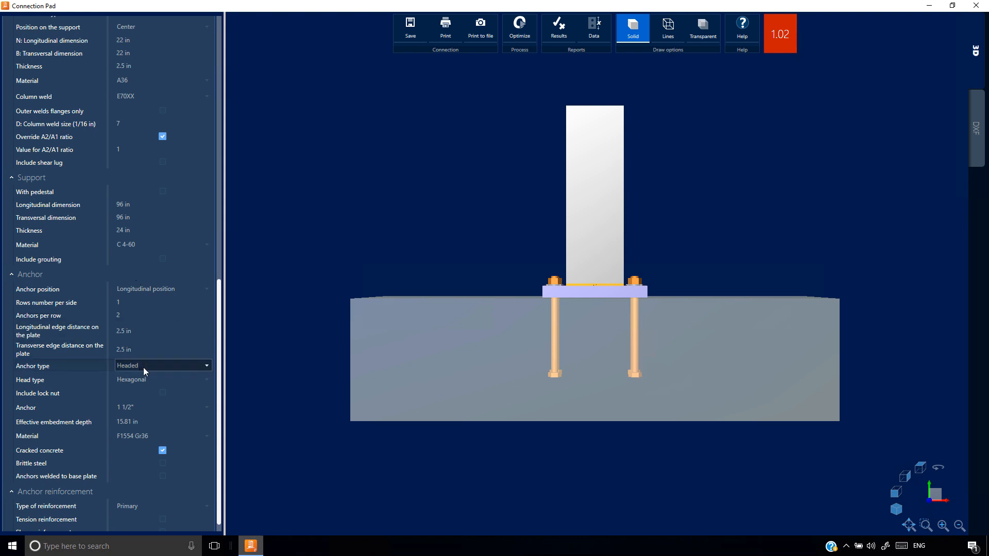
Review the anchor head types, keeping Hexagonal, and try the L-bolt and J-bolt anchor types
{"action": "left_click", "coordinate": [148, 380]}
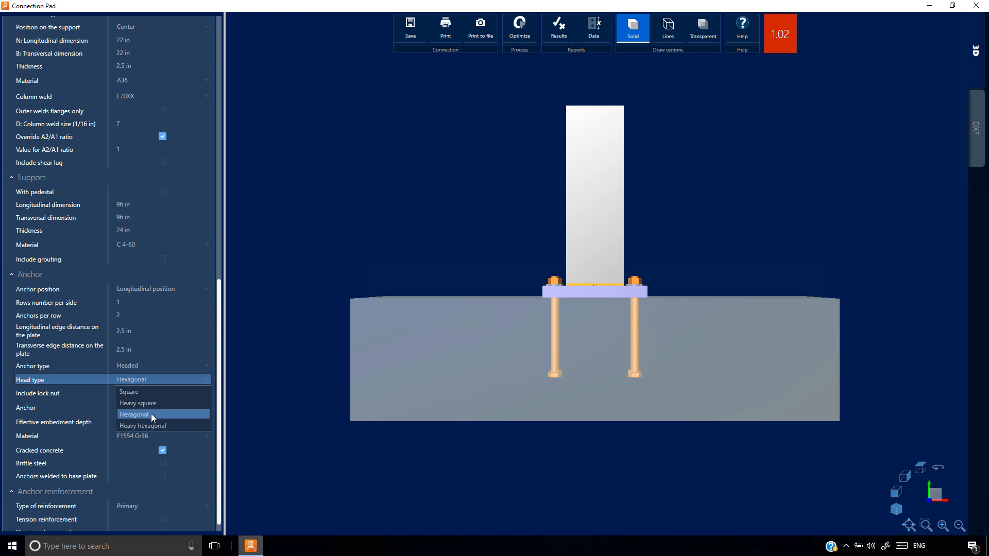
{"action": "left_click", "coordinate": [153, 415]}
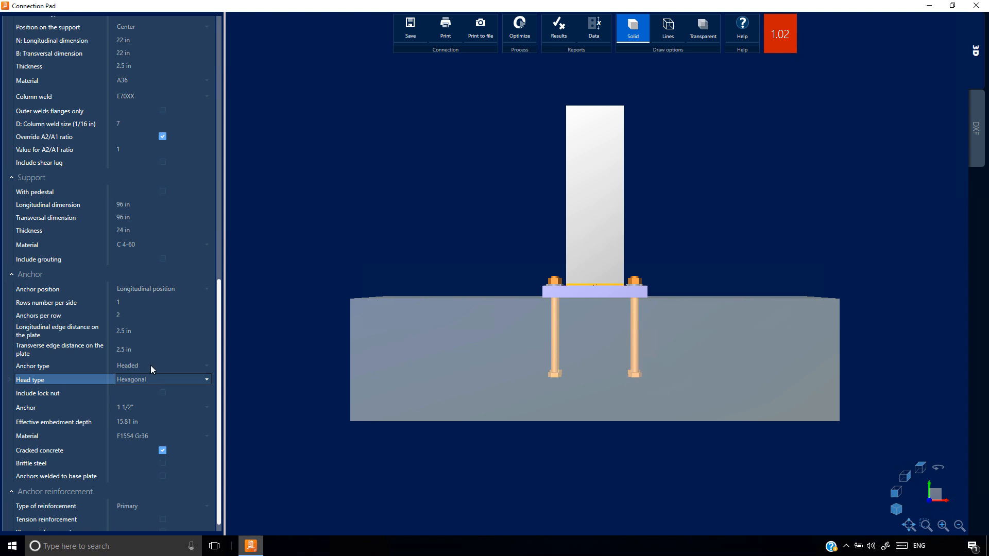
{"action": "left_click", "coordinate": [154, 366]}
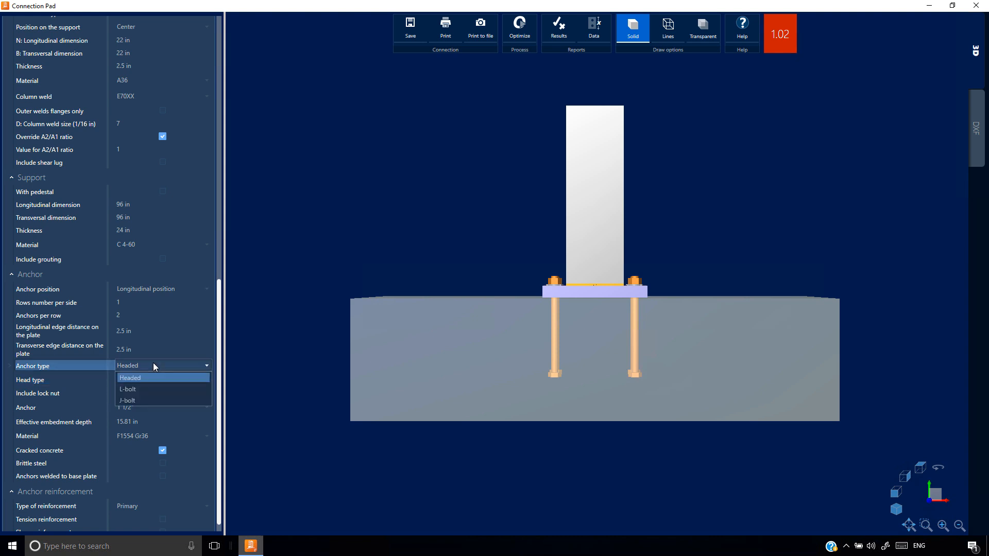
{"action": "left_click", "coordinate": [132, 390]}
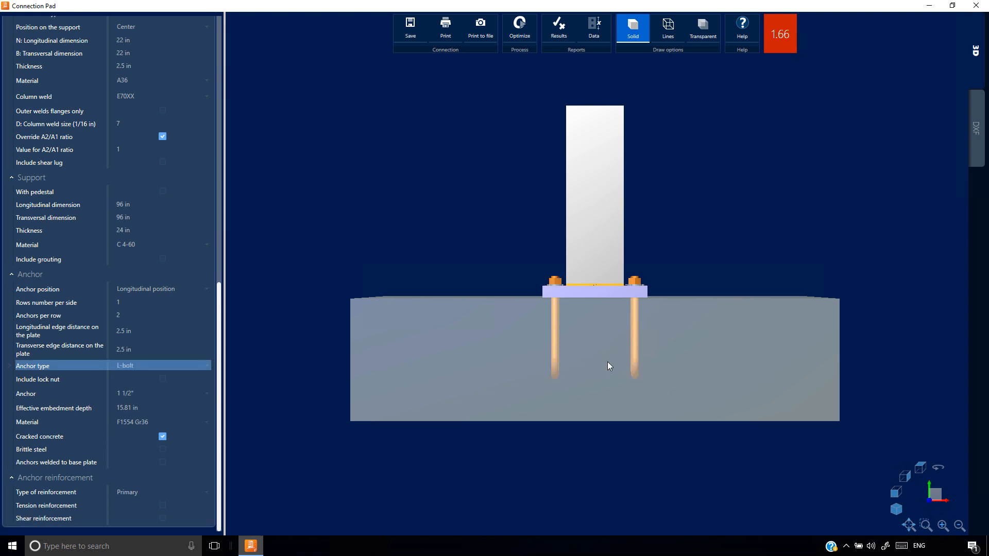
{"action": "middle_click_drag", "start_coordinate": [607, 362], "coordinate": [534, 371]}
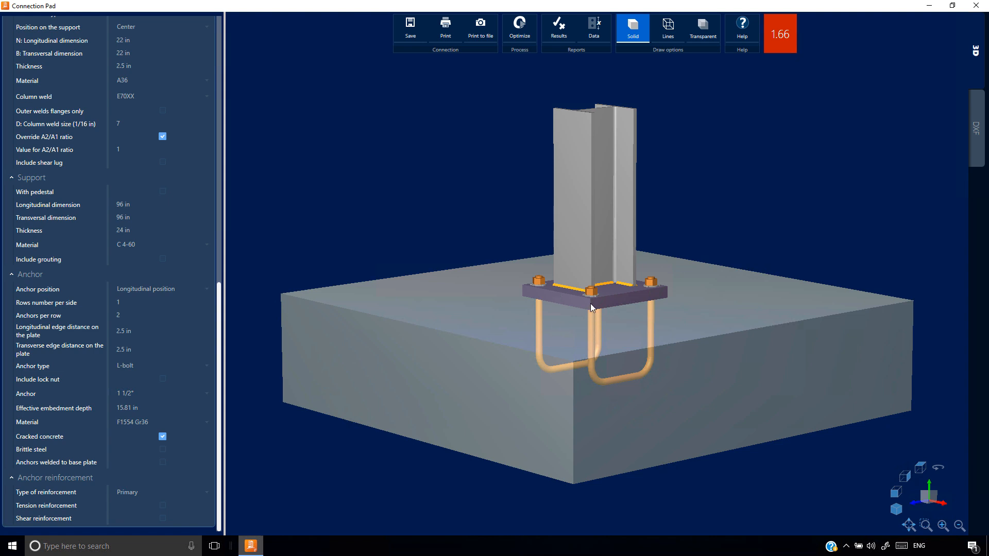
{"action": "left_click", "coordinate": [138, 362]}
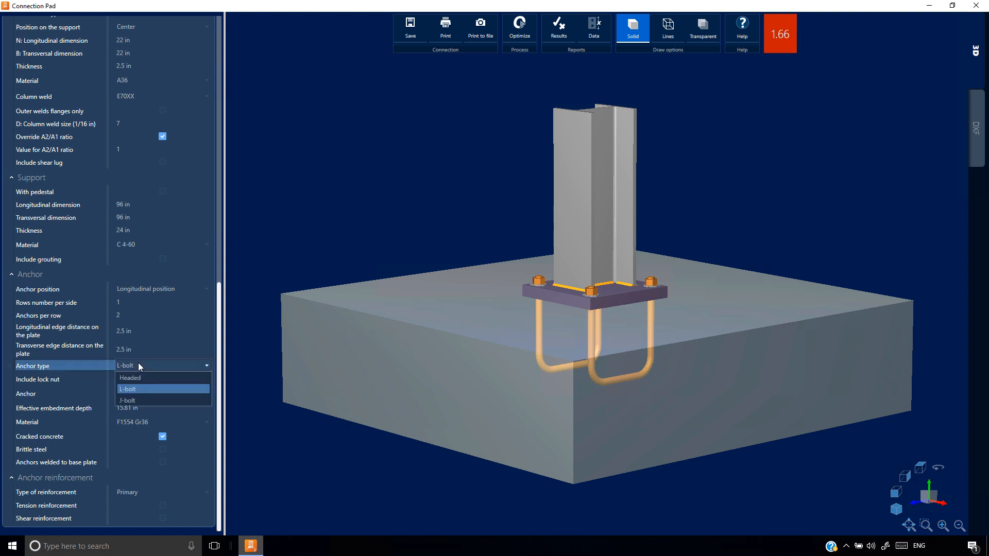
{"action": "left_click", "coordinate": [201, 401]}
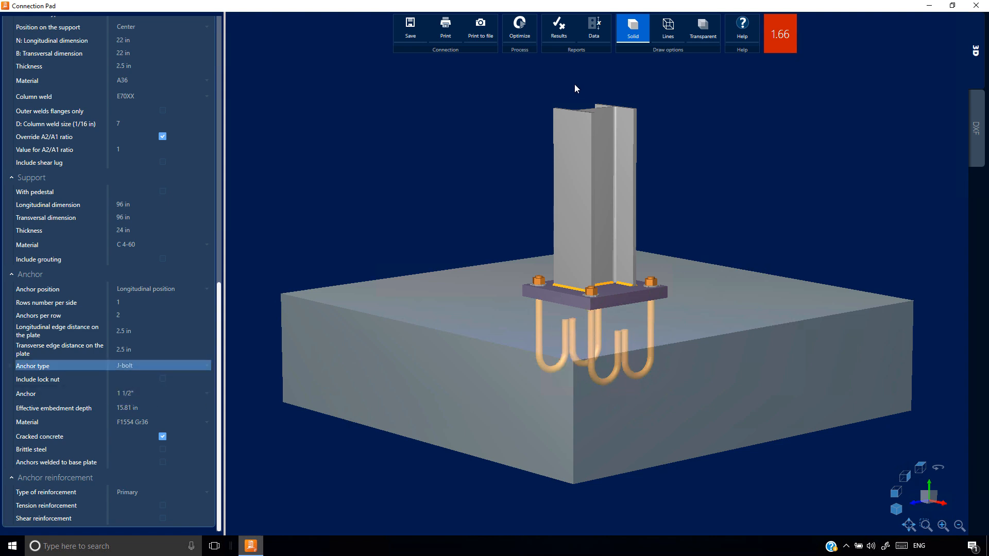
Examine the pullout formula Np for the J-bolt in the results report, and set the anchor type back to Headed
{"action": "left_click", "coordinate": [556, 29]}
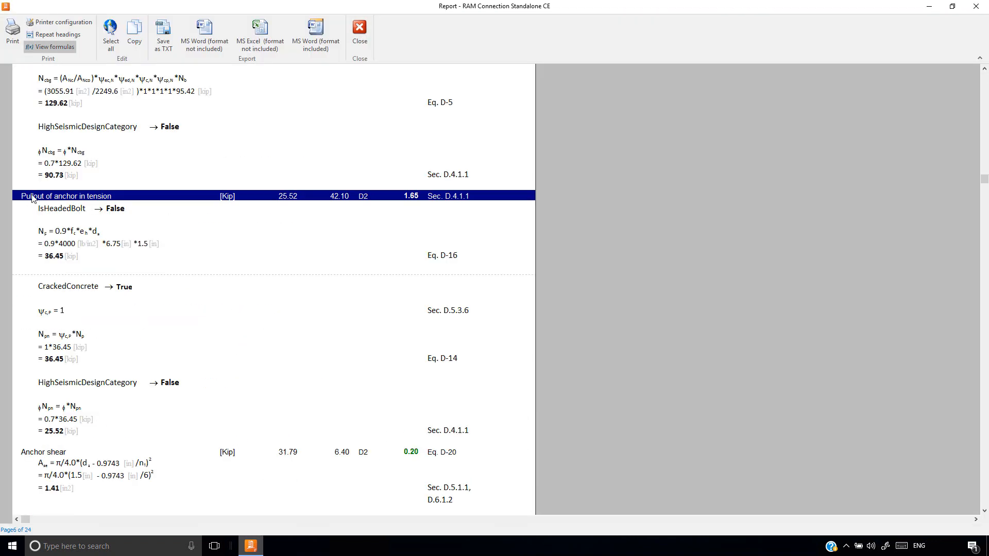
{"action": "left_click", "coordinate": [54, 236]}
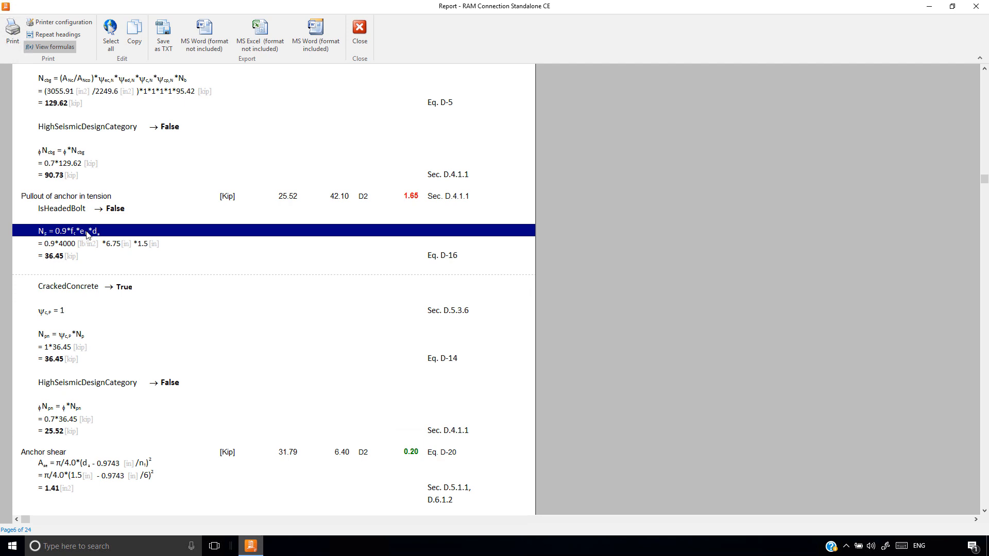
{"action": "left_click", "coordinate": [365, 36]}
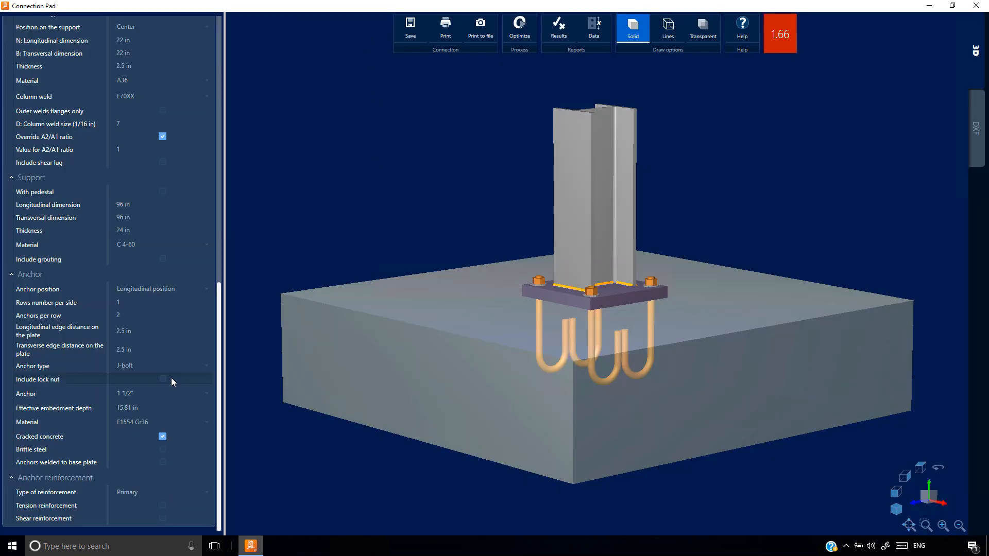
{"action": "left_click", "coordinate": [154, 364]}
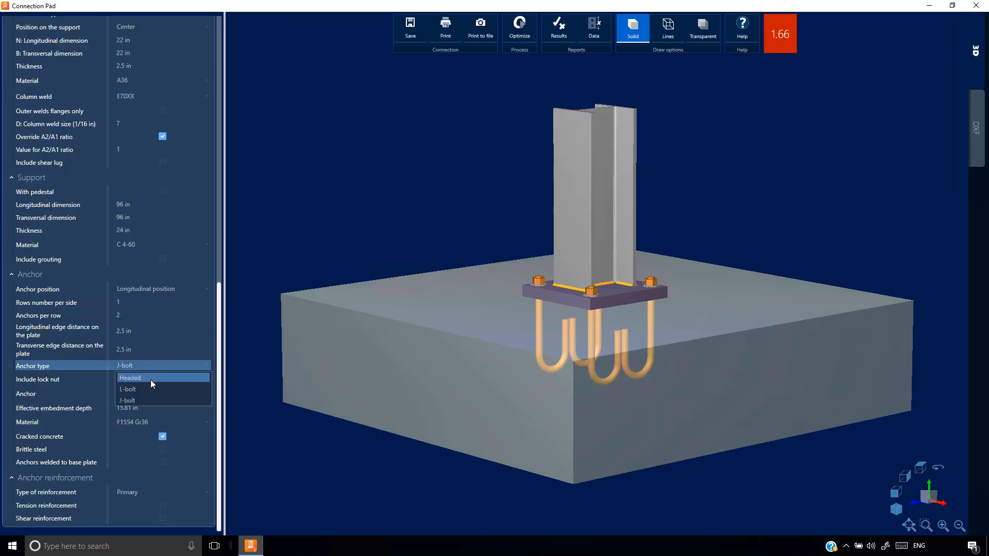
{"action": "left_click", "coordinate": [151, 379]}
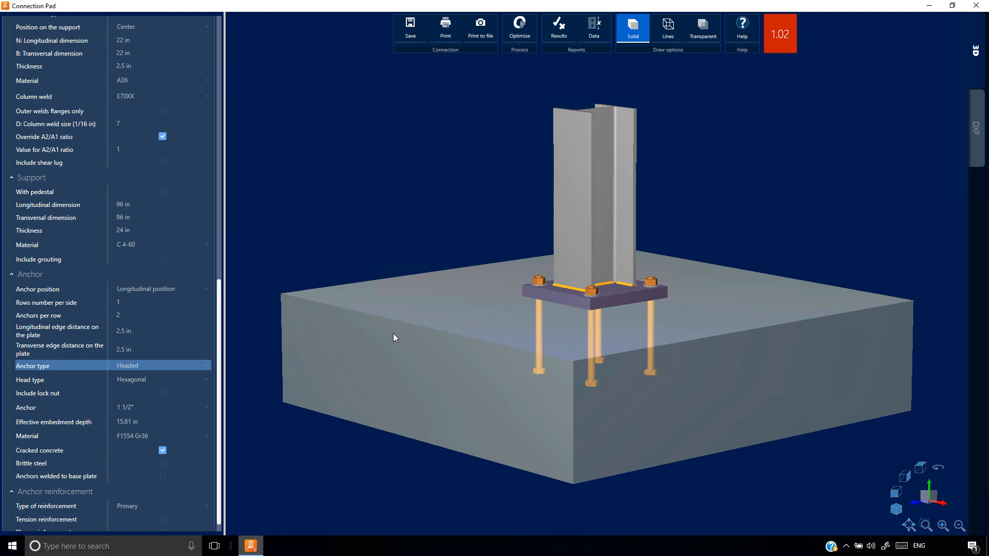
Show the results report with formulas and examine futa, the grout pad condition and the design strength in the anchor shear calculation
{"action": "left_click", "coordinate": [558, 29]}
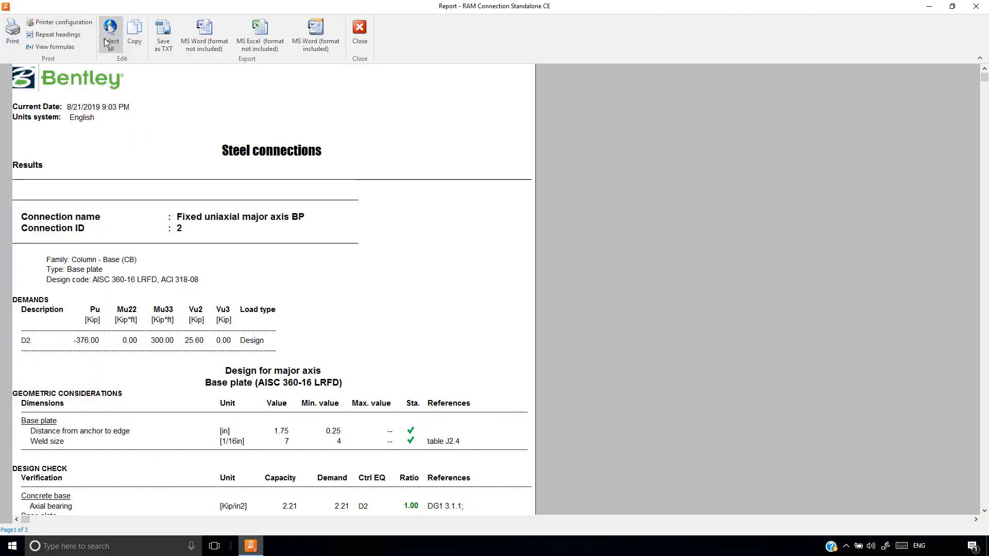
{"action": "left_click", "coordinate": [56, 47]}
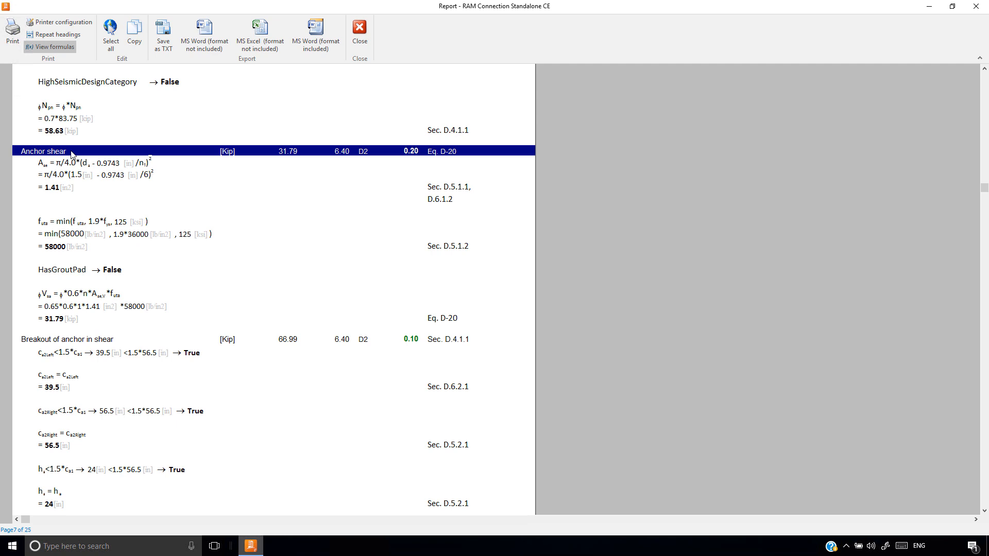
{"action": "left_click", "coordinate": [53, 225]}
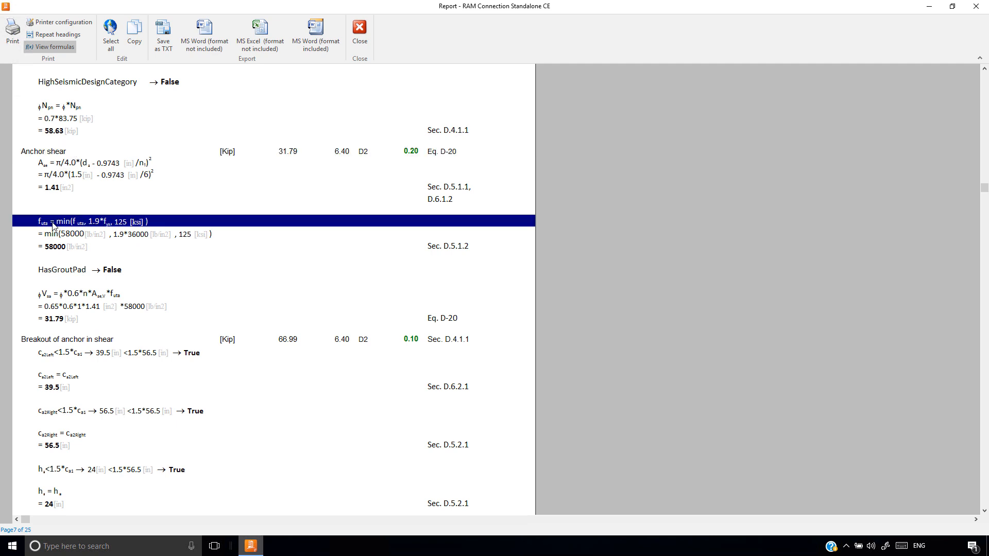
{"action": "left_click", "coordinate": [65, 272]}
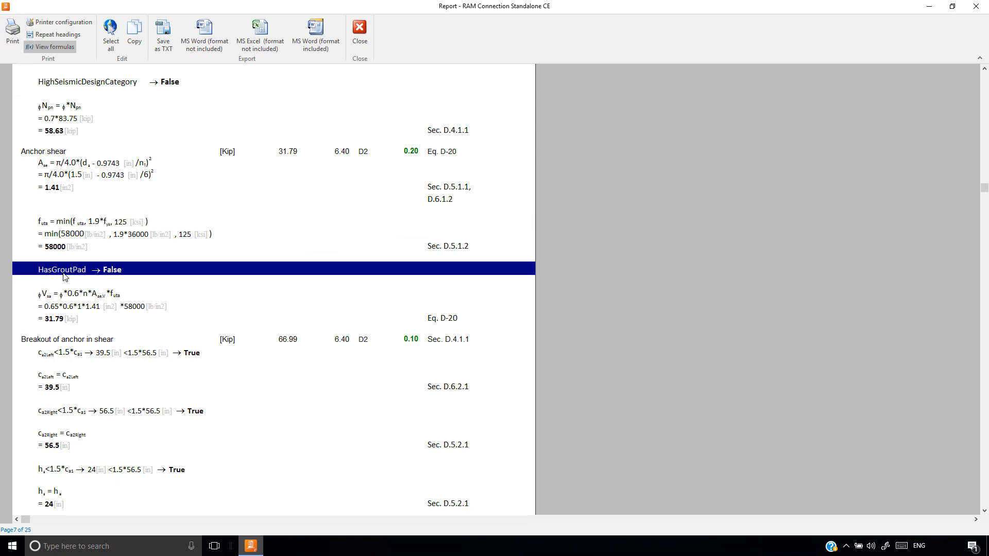
{"action": "left_click", "coordinate": [70, 298]}
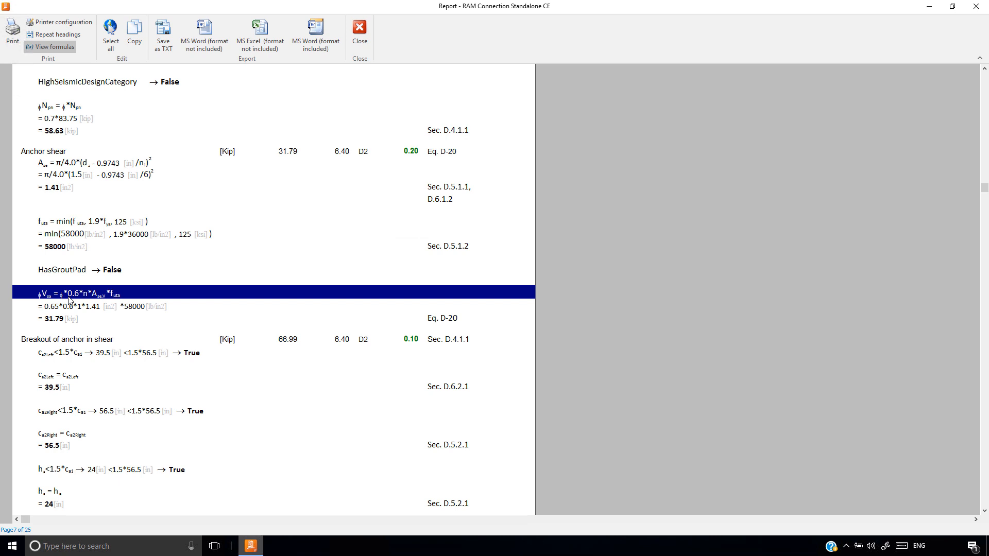
{"action": "left_click", "coordinate": [359, 31]}
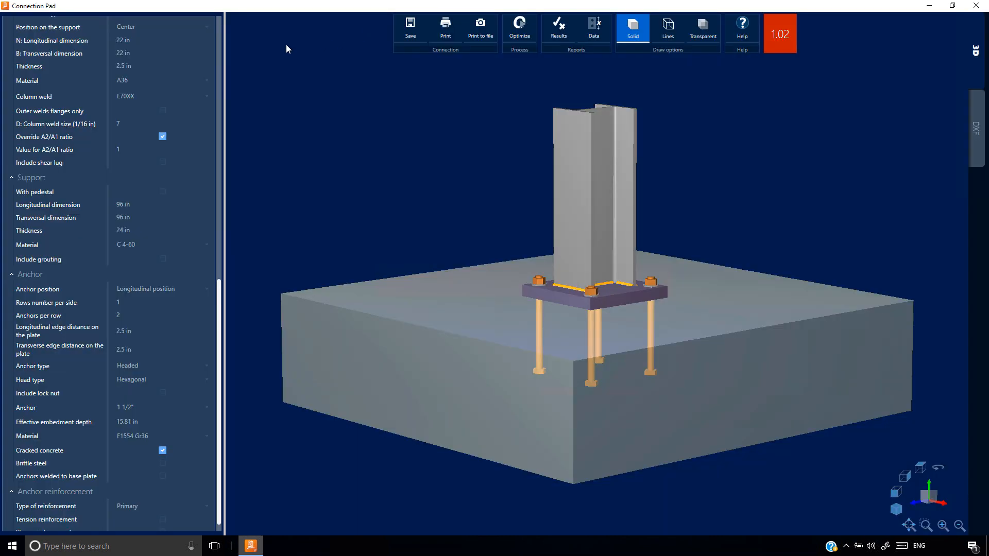
Include grouting under the base plate and examine the anchor shear check in the results report with formulas
{"action": "left_click", "coordinate": [162, 259]}
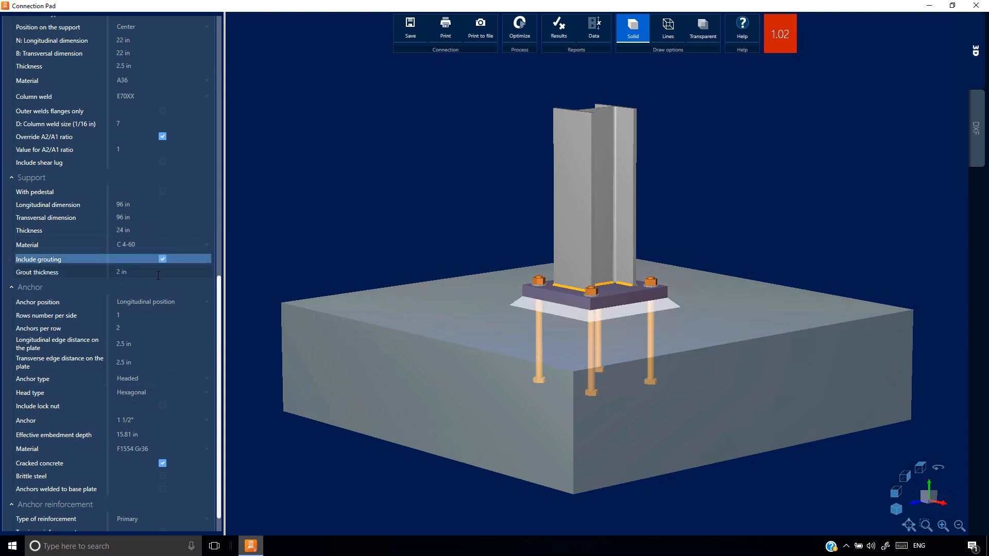
{"action": "left_click", "coordinate": [158, 275]}
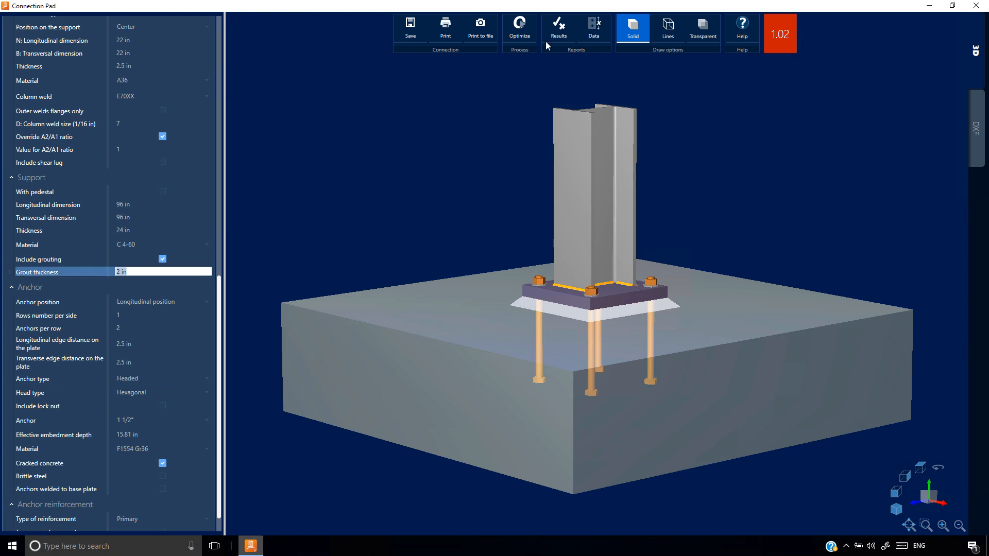
{"action": "left_click", "coordinate": [559, 32]}
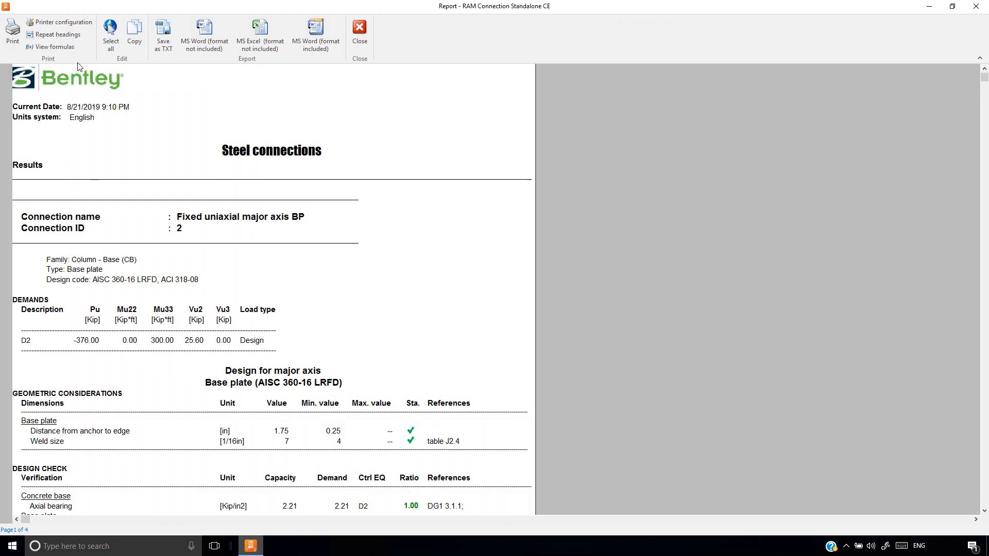
{"action": "left_click_drag", "start_coordinate": [984, 78], "coordinate": [976, 146]}
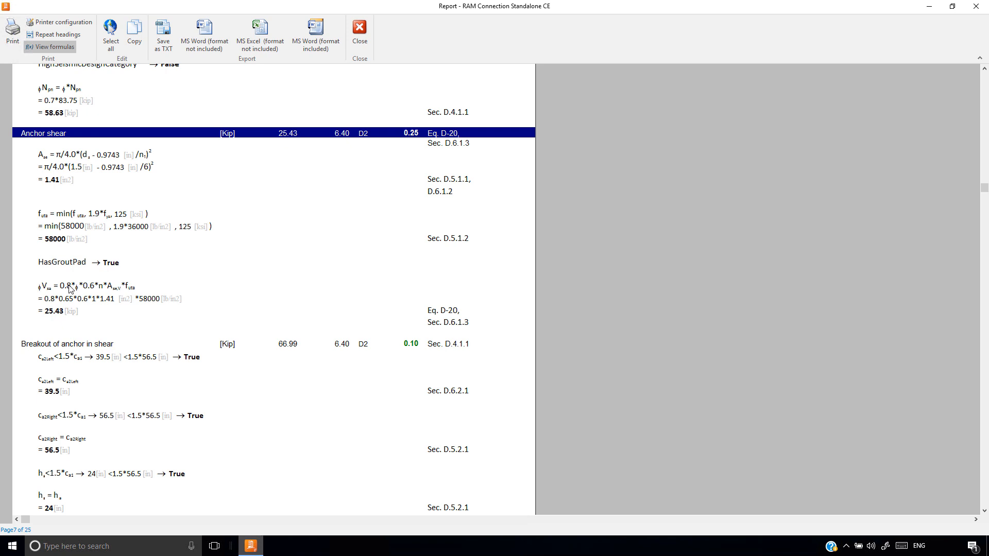
{"action": "left_click", "coordinate": [70, 288]}
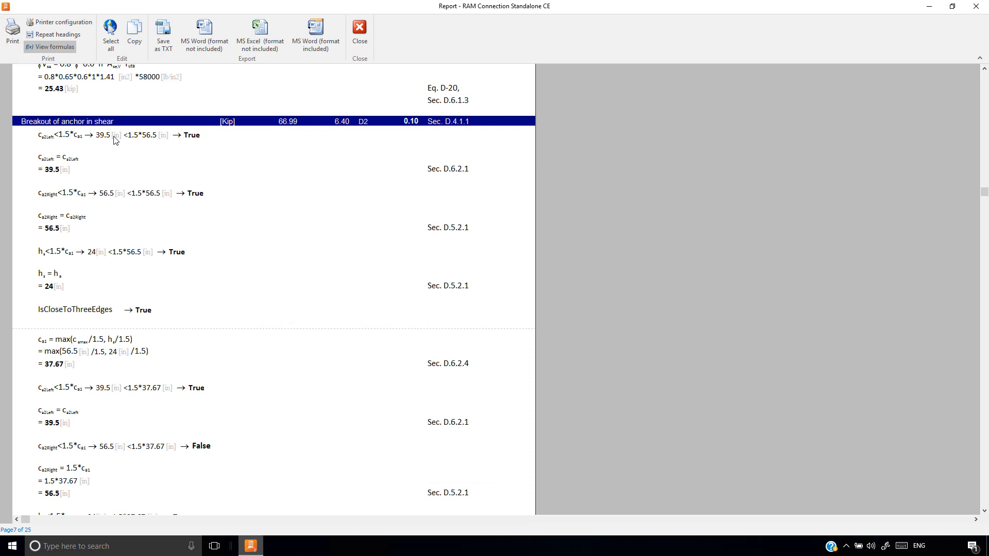
Examine the edge distance conditions, three-edge condition, adjusted ca1 and projected area AVc in the calculation of anchor breakout in shear
{"action": "left_click", "coordinate": [115, 136]}
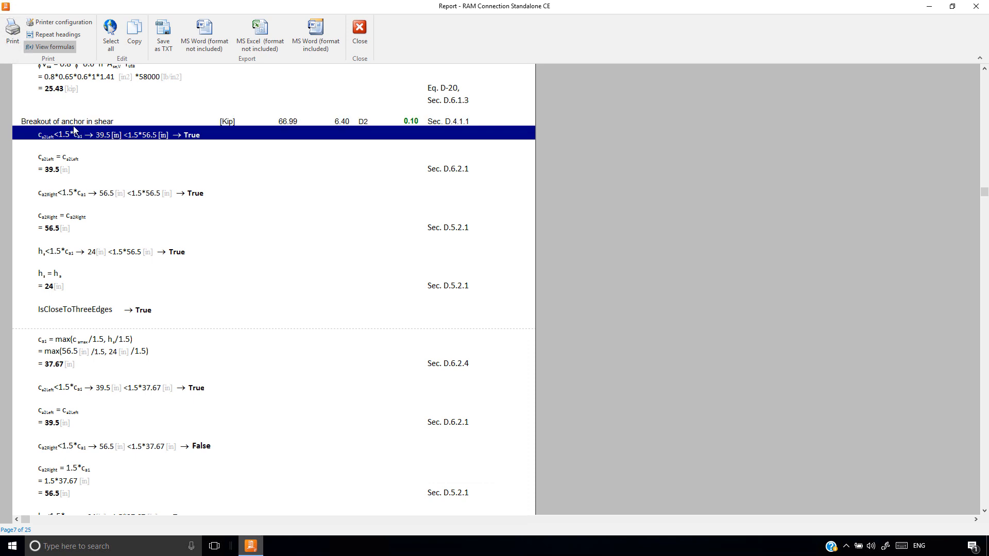
{"action": "left_click", "coordinate": [78, 157]}
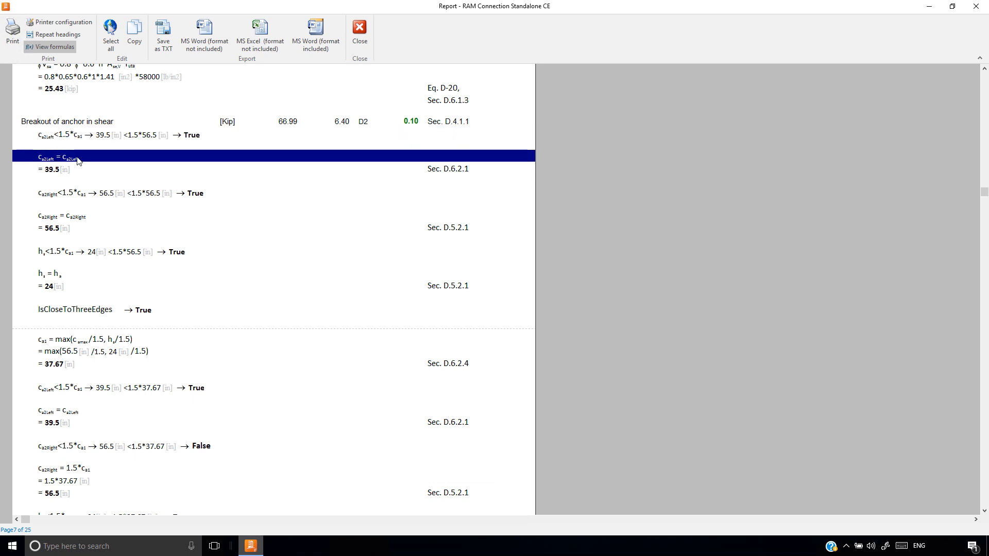
{"action": "left_click", "coordinate": [78, 138]}
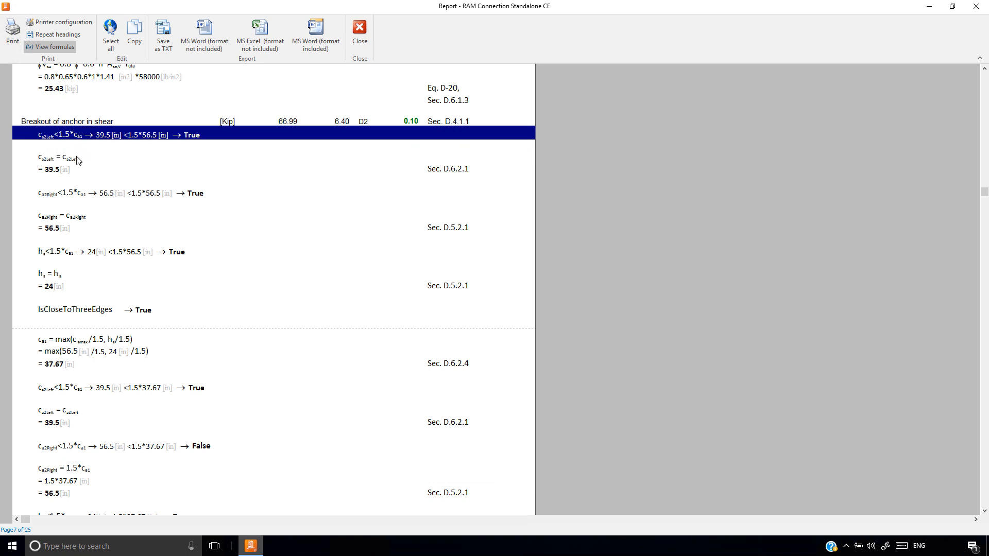
{"action": "left_click", "coordinate": [87, 312]}
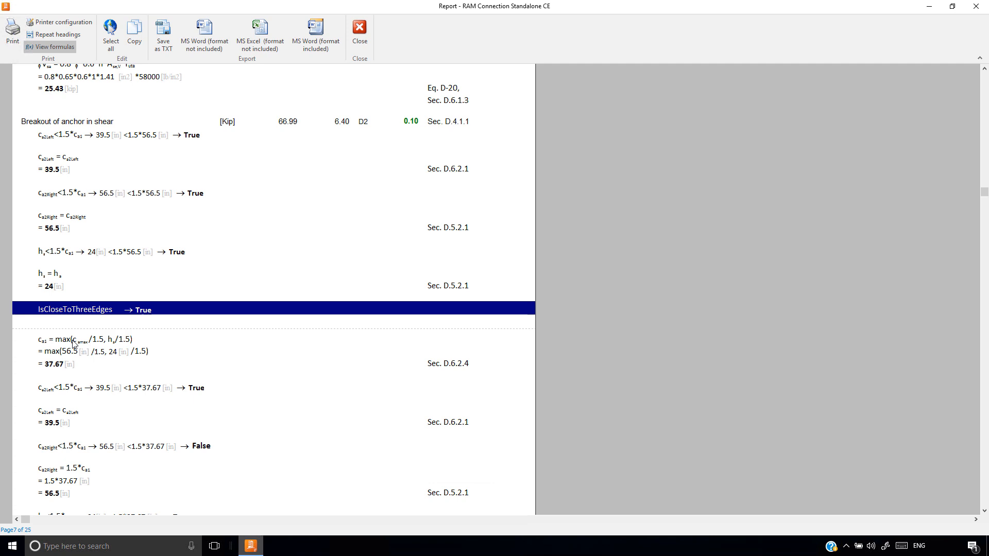
{"action": "left_click", "coordinate": [69, 364]}
{"action": "scroll", "coordinate": [67, 264], "scroll_direction": "down", "scroll_amount": 7}
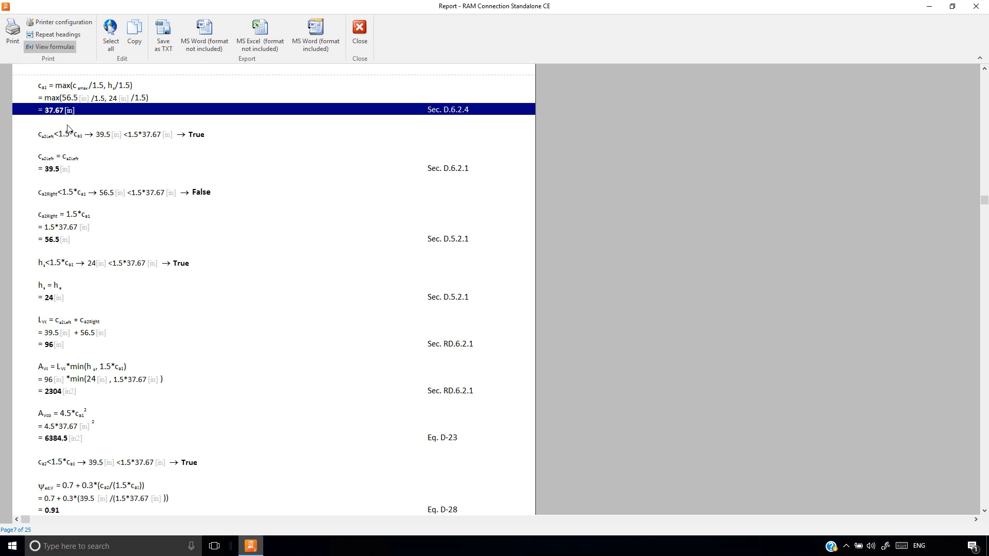
{"action": "left_click", "coordinate": [105, 369]}
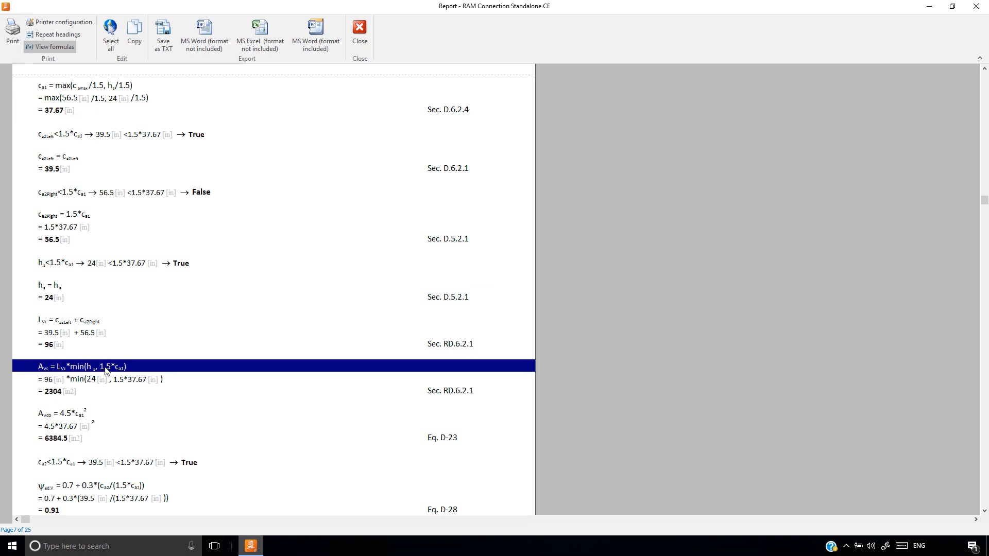
Examine AVco and the edge, cracked-concrete and thickness modification factors in the calculation of single-anchor breakout in shear
{"action": "left_click", "coordinate": [60, 414]}
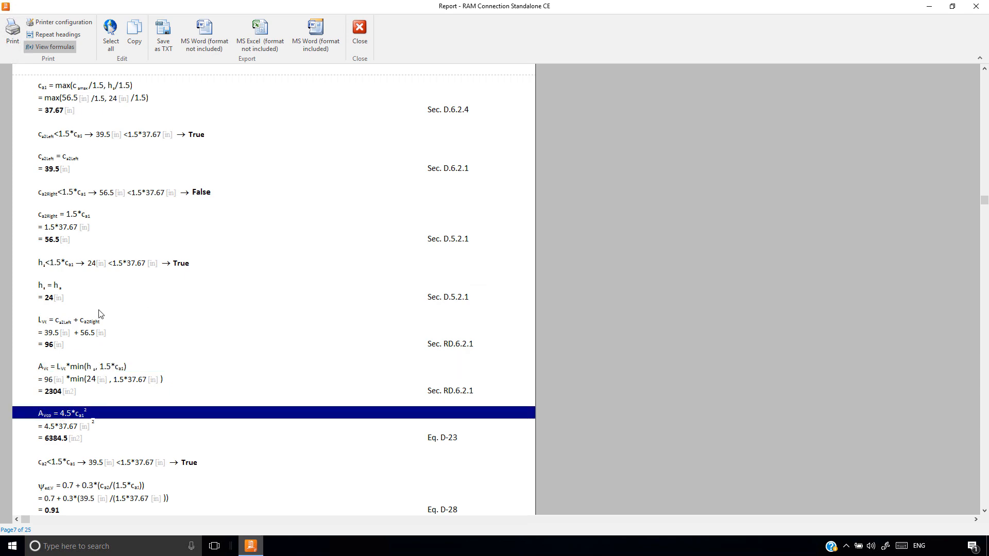
{"action": "scroll", "coordinate": [99, 314], "scroll_direction": "down", "scroll_amount": 5}
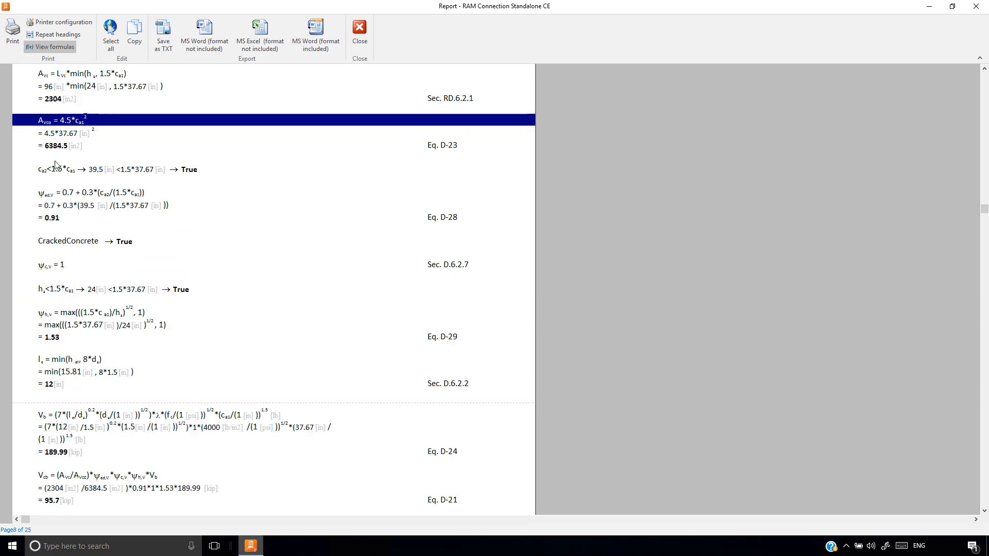
{"action": "left_click", "coordinate": [59, 195]}
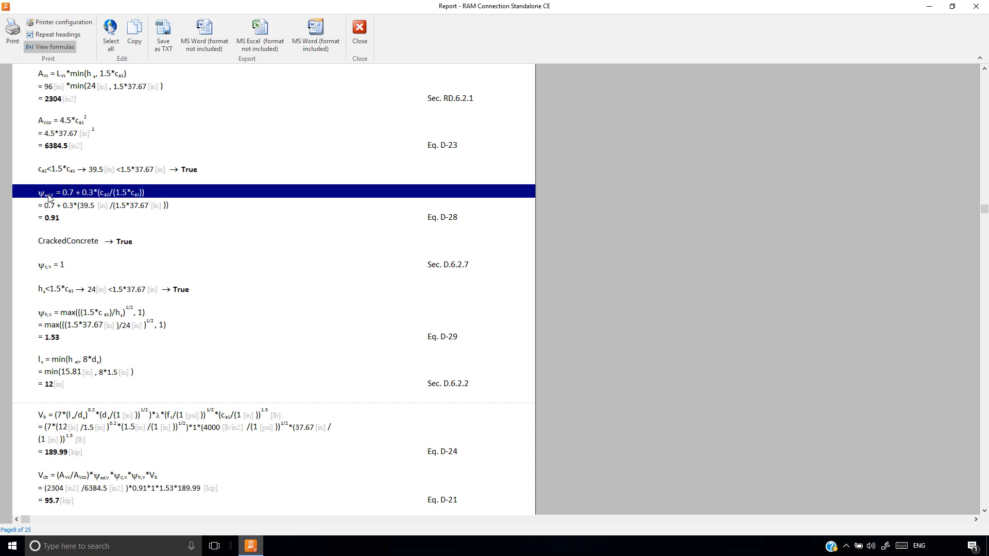
{"action": "left_click", "coordinate": [58, 242]}
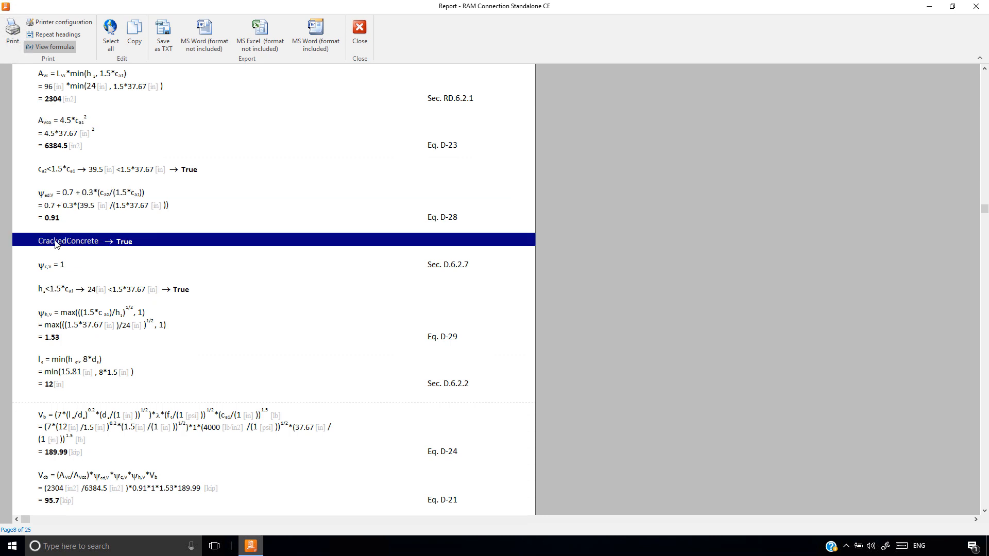
{"action": "left_click", "coordinate": [55, 292]}
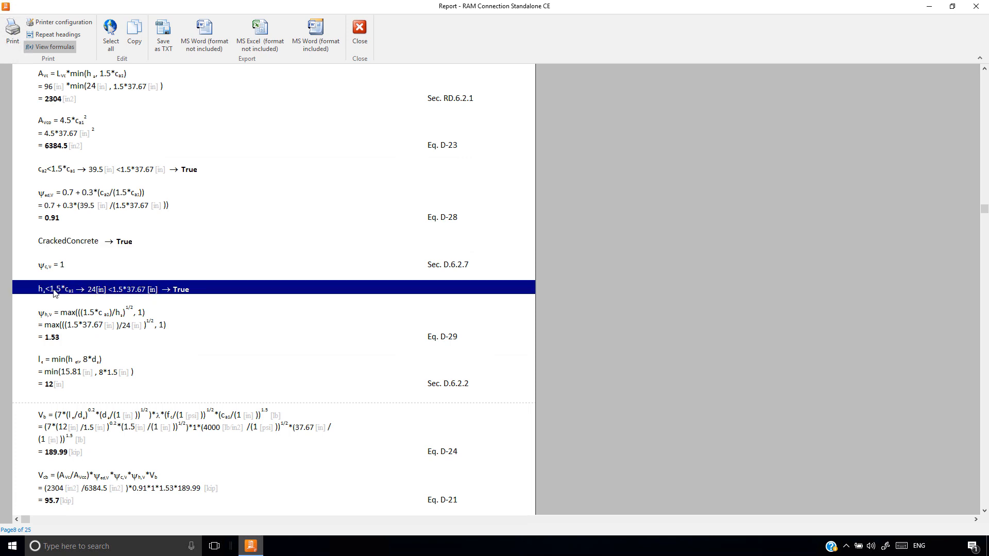
{"action": "scroll", "coordinate": [71, 293], "scroll_direction": "down", "scroll_amount": 2}
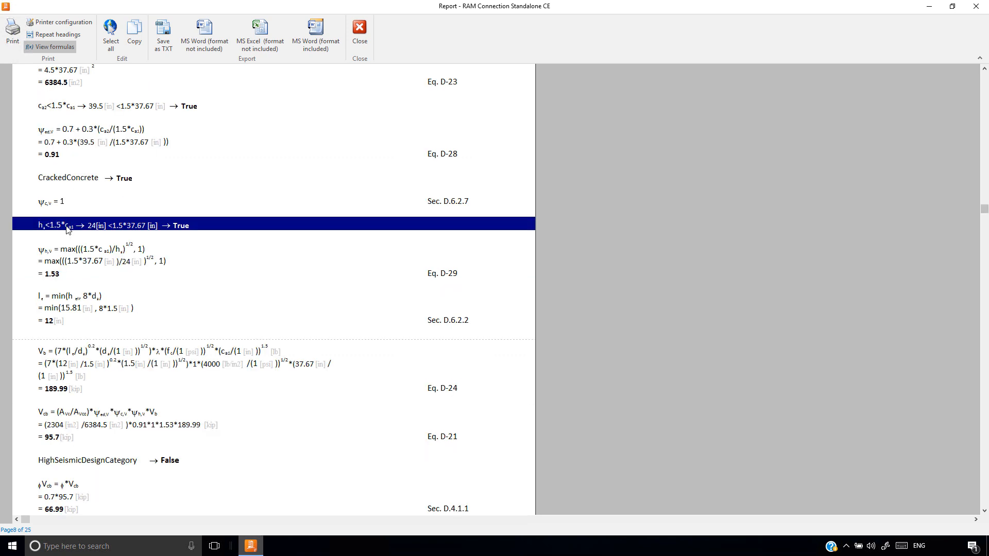
Examine the basic strength Vb, the nominal strength Vcb and the design strength for single-anchor breakout in shear
{"action": "left_click", "coordinate": [86, 355]}
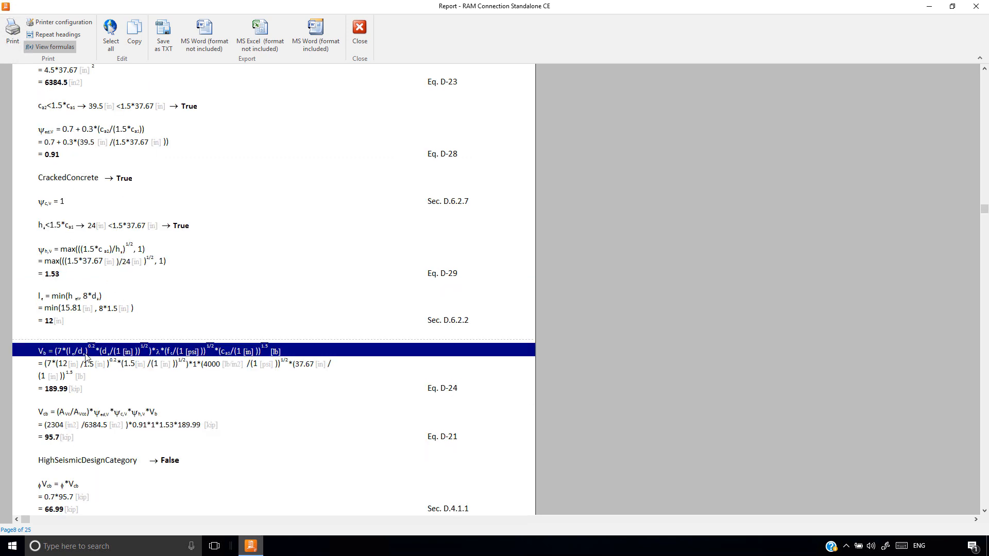
{"action": "left_click", "coordinate": [93, 415]}
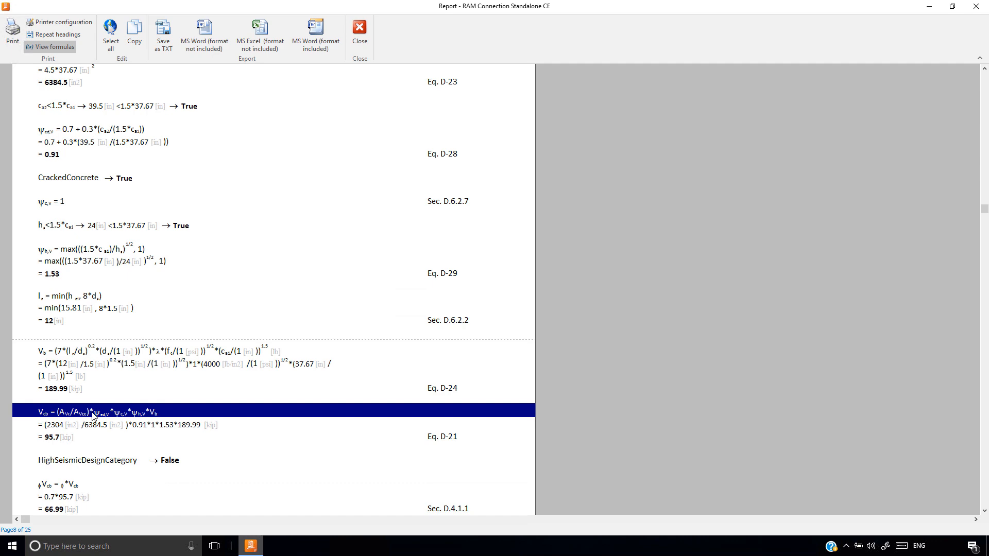
{"action": "scroll", "coordinate": [94, 414], "scroll_direction": "down", "scroll_amount": 4}
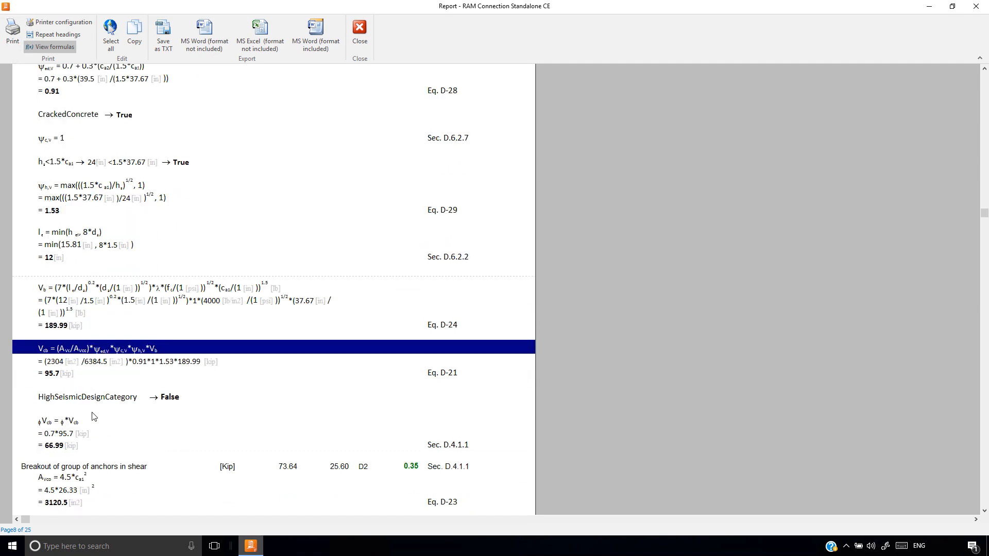
{"action": "left_click", "coordinate": [161, 364]}
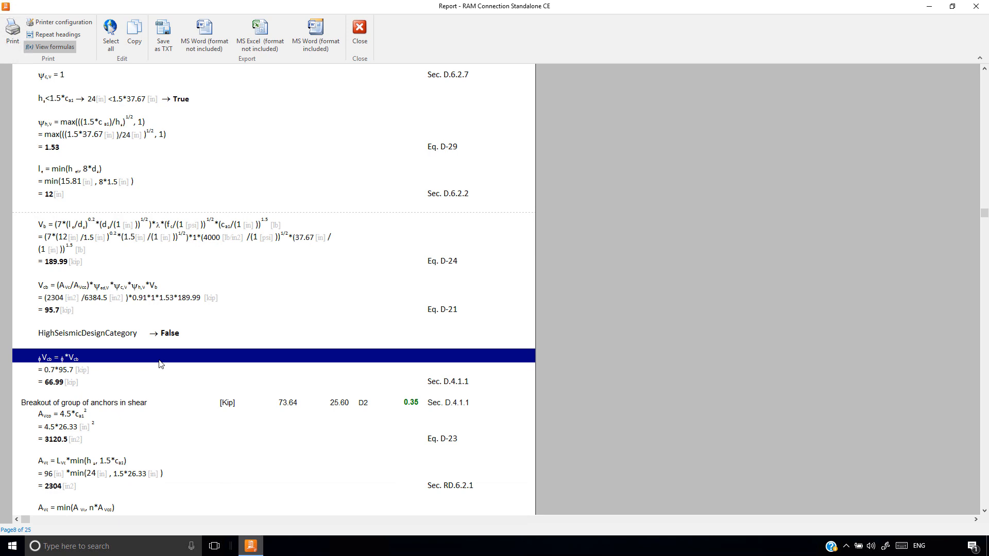
{"action": "scroll", "coordinate": [161, 364], "scroll_direction": "down", "scroll_amount": 8}
Examine the group breakout check in shear and the anchor groups, areas and diagram in the shear breakout results for D2
{"action": "left_click", "coordinate": [100, 143]}
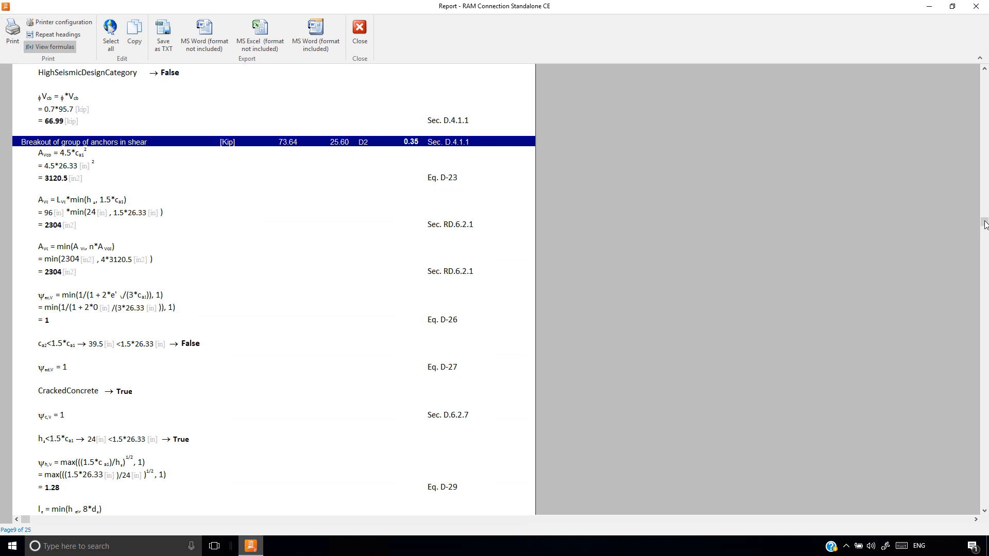
{"action": "left_click_drag", "start_coordinate": [983, 222], "coordinate": [983, 272]}
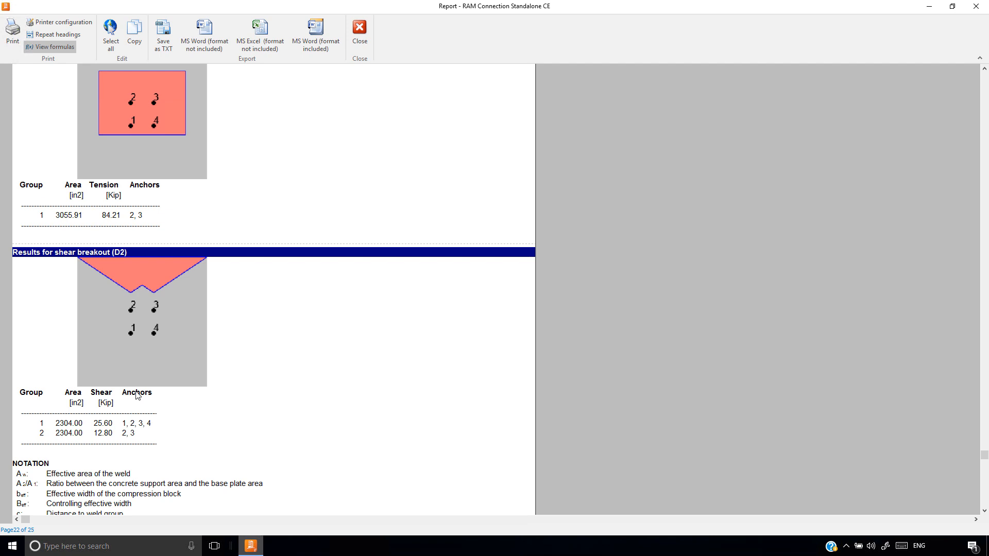
{"action": "left_click", "coordinate": [87, 429]}
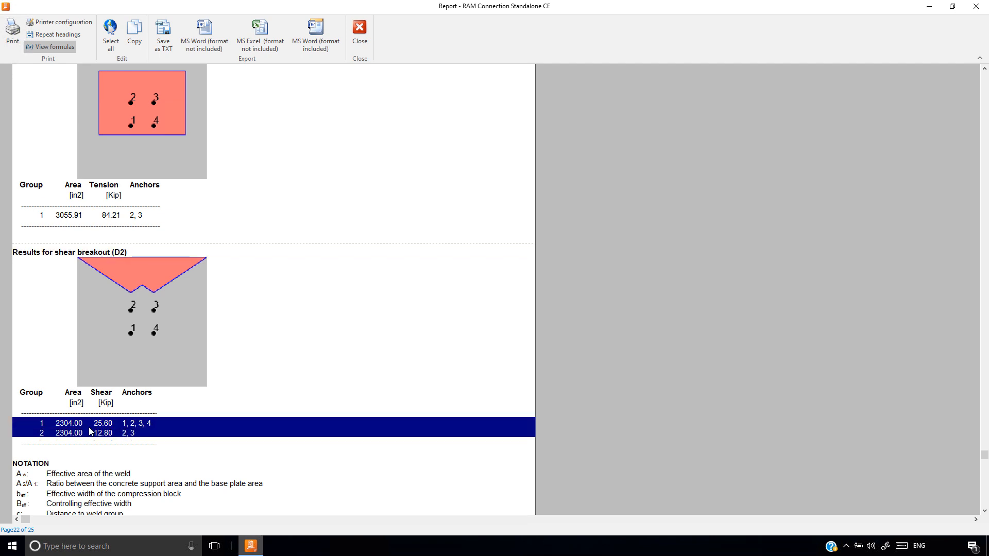
{"action": "left_click", "coordinate": [101, 426]}
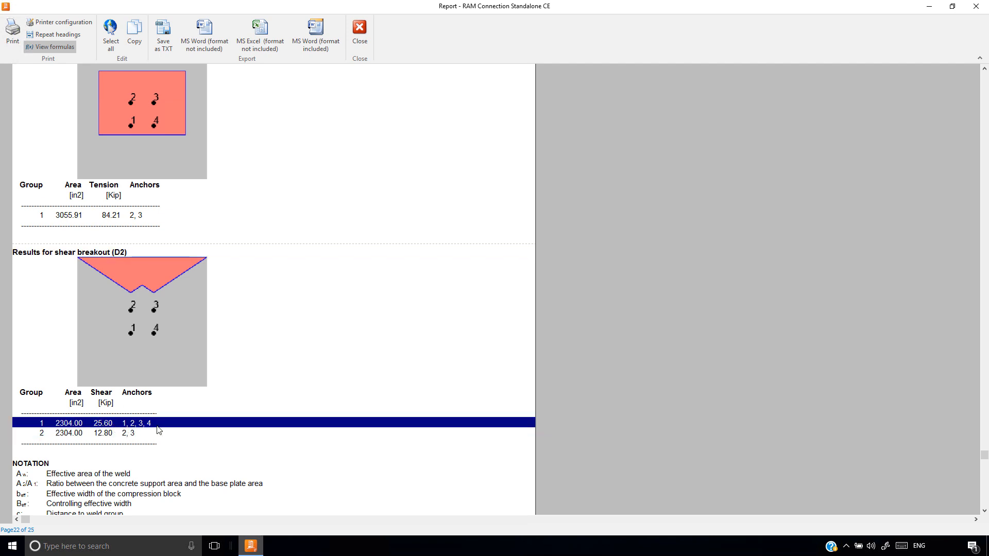
{"action": "left_click", "coordinate": [72, 433]}
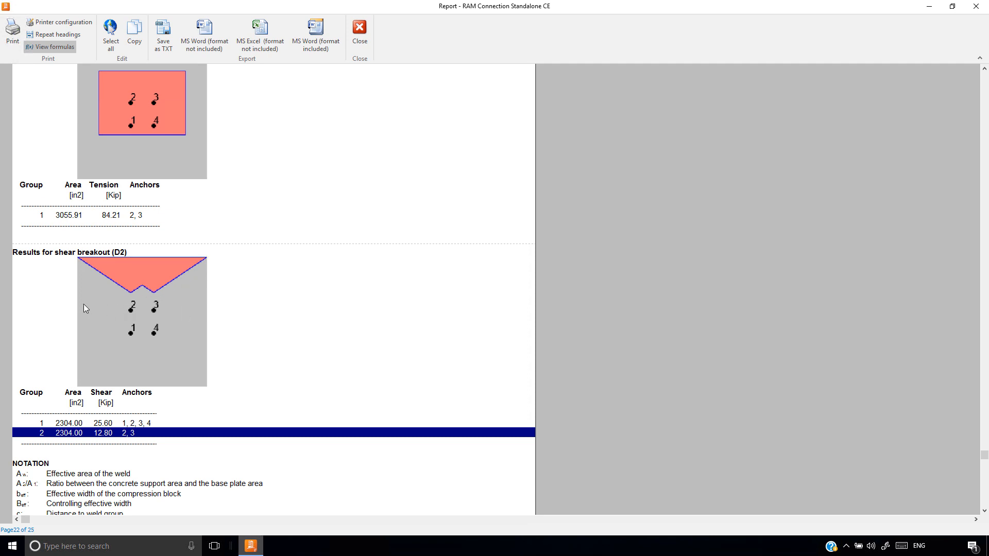
{"action": "scroll", "coordinate": [172, 309], "scroll_direction": "up", "scroll_amount": 3}
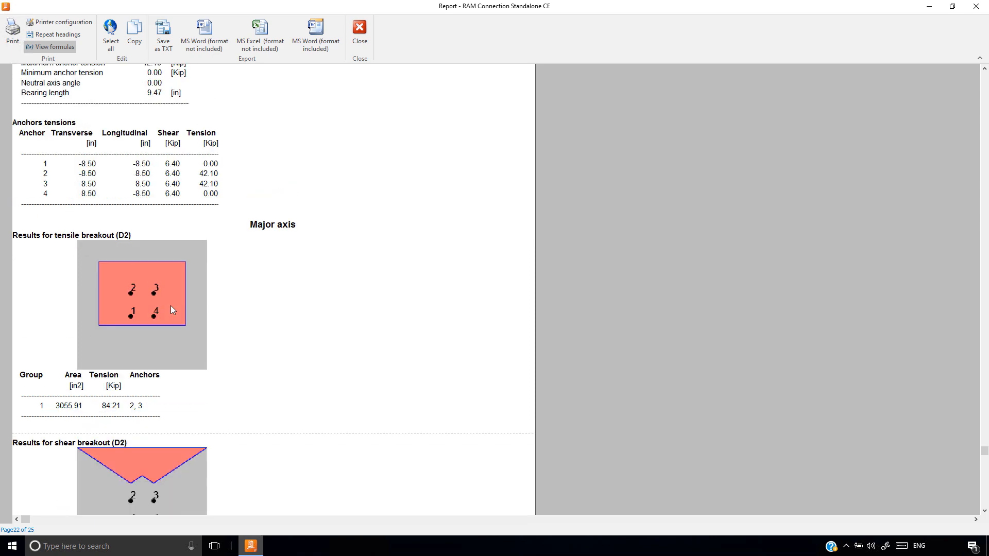
{"action": "scroll", "coordinate": [172, 309], "scroll_direction": "up", "scroll_amount": 1}
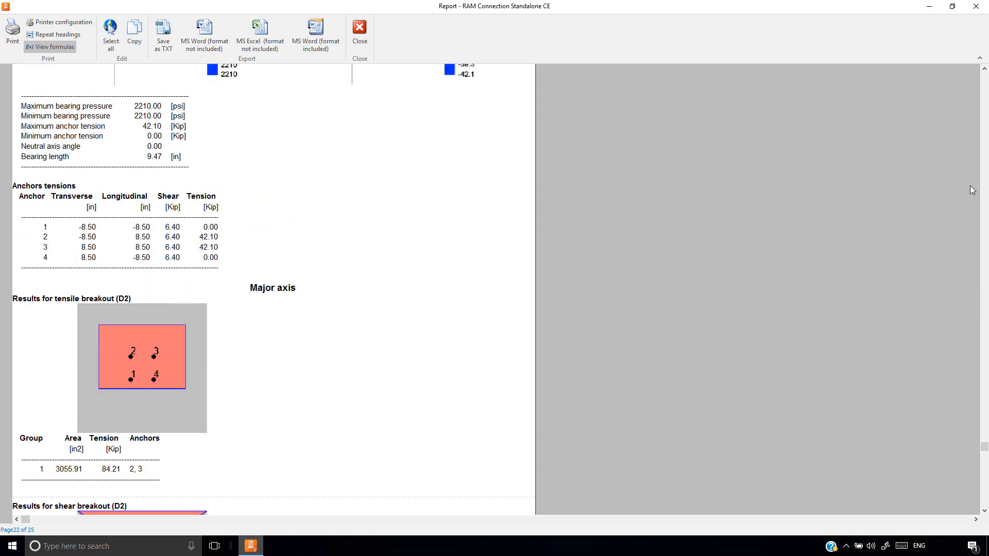
Examine AVco, AVc and the eccentricity, edge, cracked-concrete and thickness factors in the calculation of anchor group breakout in shear
{"action": "left_click", "coordinate": [65, 124]}
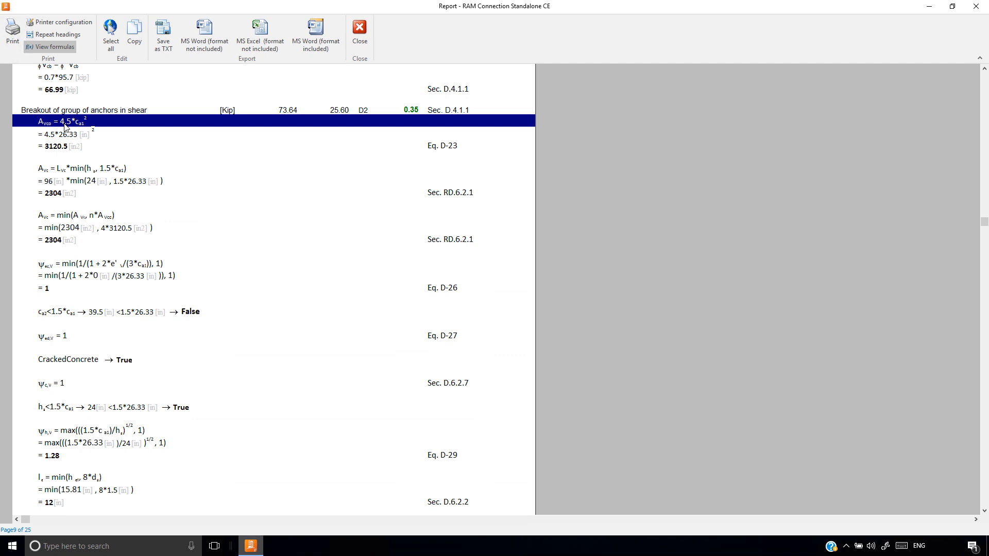
{"action": "left_click", "coordinate": [79, 170]}
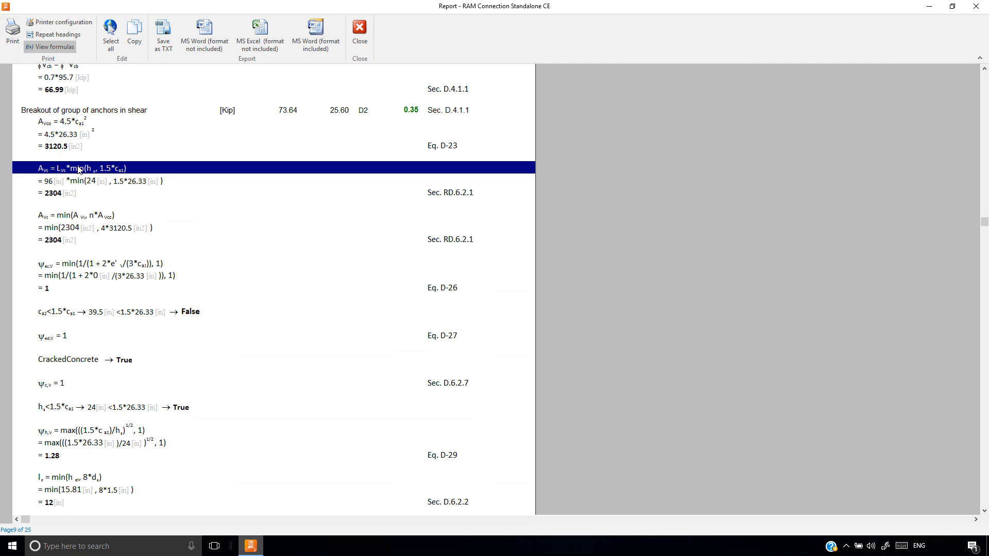
{"action": "left_click", "coordinate": [133, 264]}
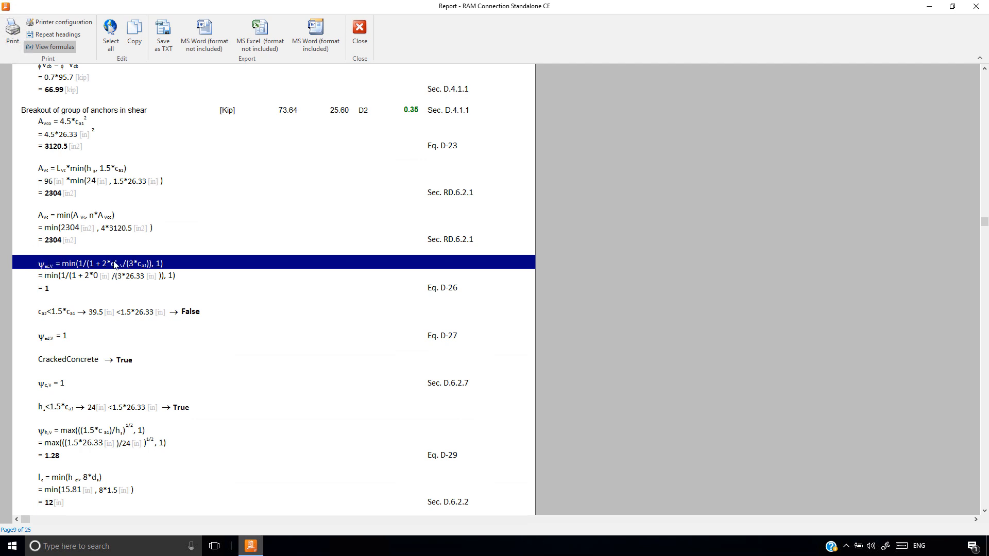
{"action": "left_click", "coordinate": [60, 338]}
{"action": "scroll", "coordinate": [60, 338], "scroll_direction": "down", "scroll_amount": 2}
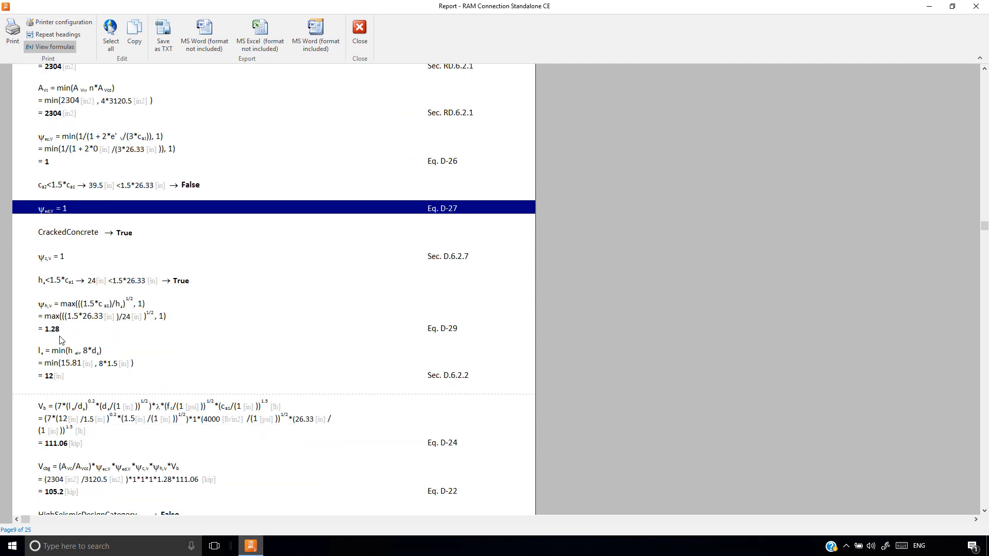
{"action": "left_click", "coordinate": [60, 232]}
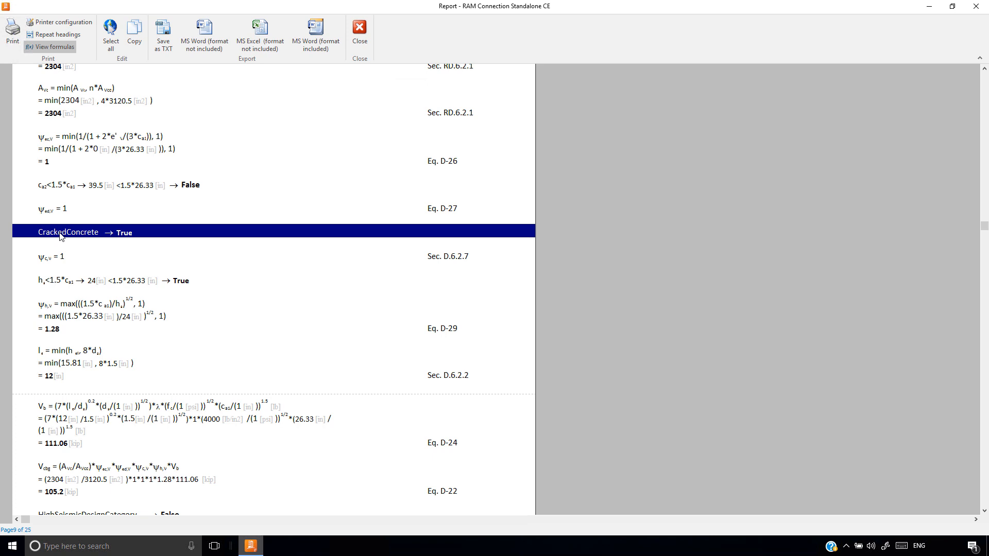
{"action": "scroll", "coordinate": [60, 235], "scroll_direction": "up", "scroll_amount": 1}
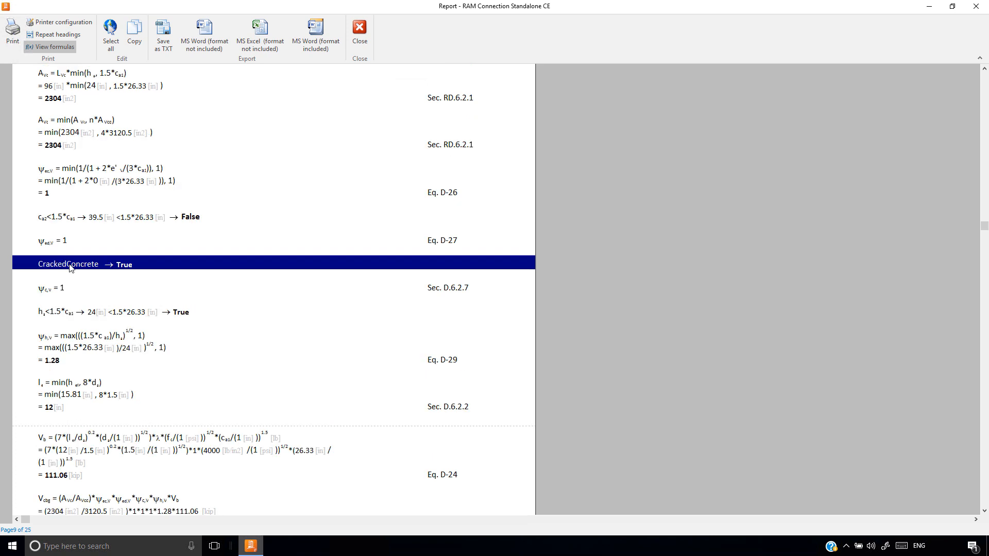
{"action": "left_click", "coordinate": [58, 338]}
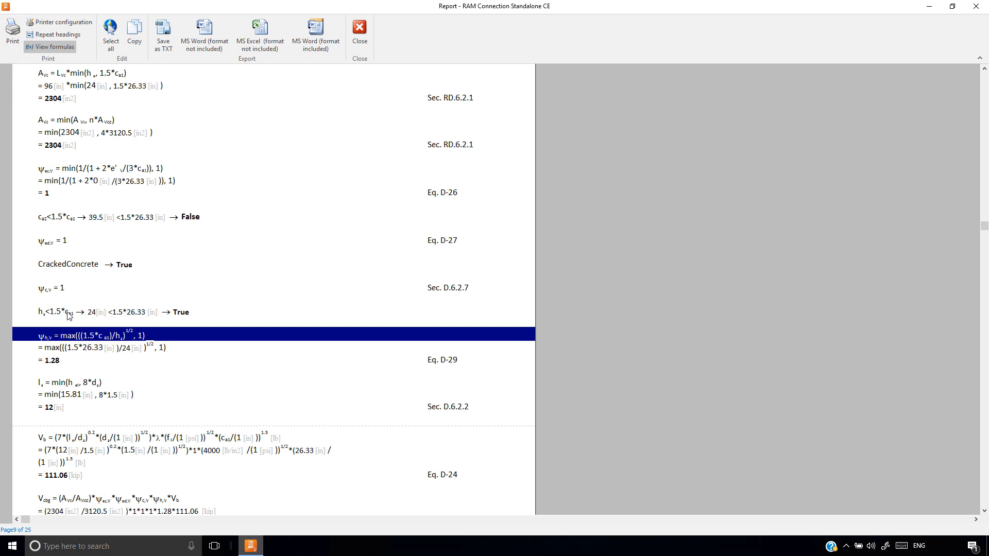
Examine the basic strength Vb, the nominal strength Vcbg and the design strength for anchor group breakout in shear
{"action": "left_click", "coordinate": [80, 437]}
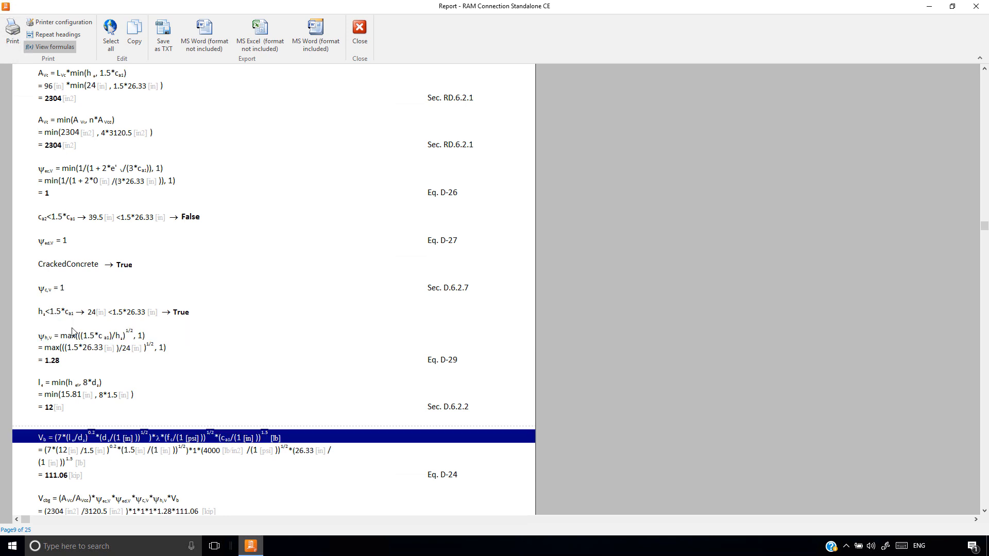
{"action": "scroll", "coordinate": [72, 332], "scroll_direction": "down", "scroll_amount": 2}
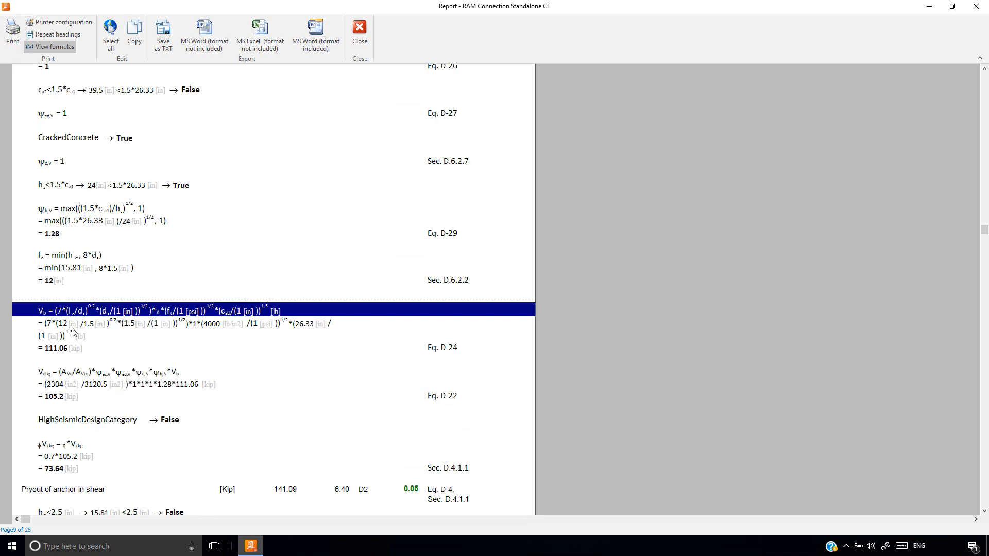
{"action": "left_click", "coordinate": [86, 373]}
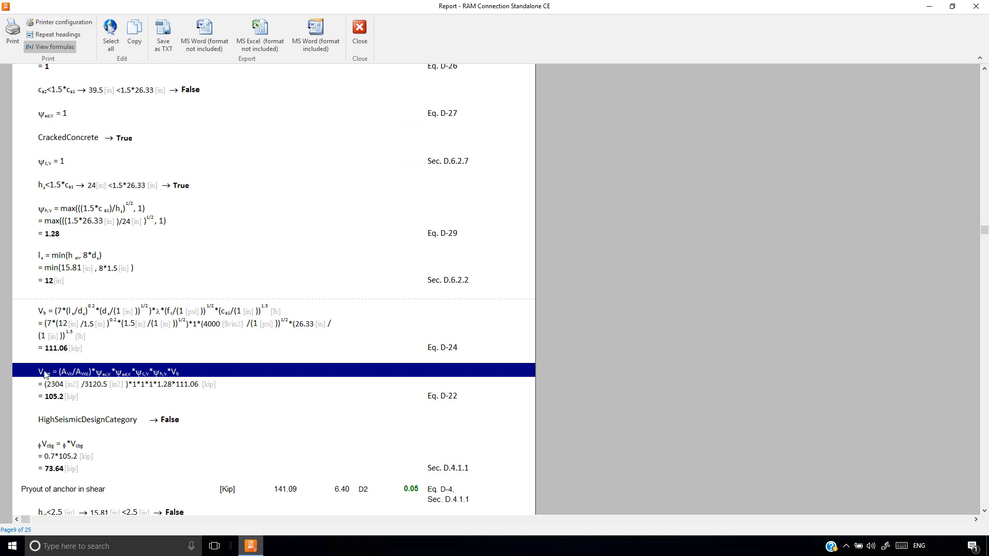
{"action": "left_click", "coordinate": [56, 446]}
{"action": "scroll", "coordinate": [369, 328], "scroll_direction": "down", "scroll_amount": 1}
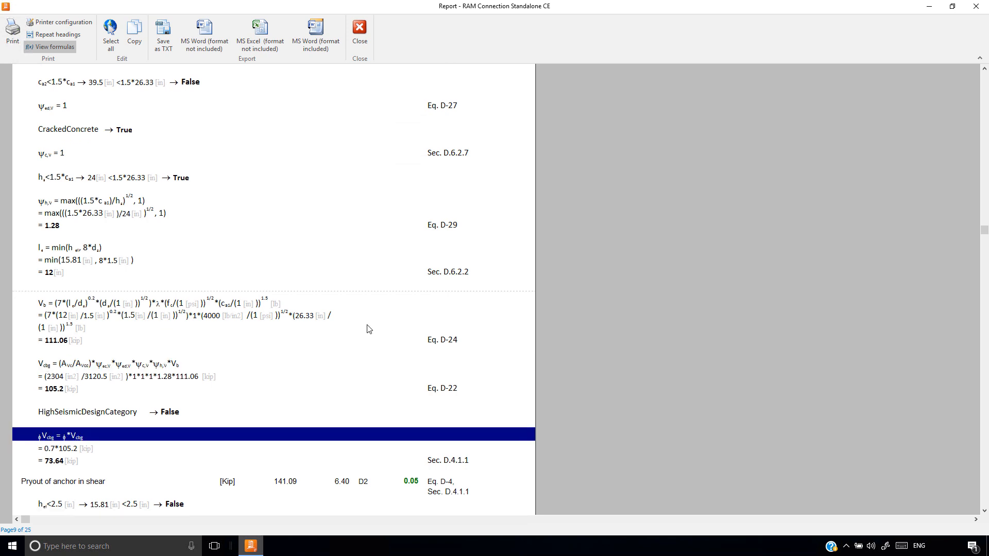
Close the report, try the option for anchors welded to the base plate, and clear it again
{"action": "left_click", "coordinate": [359, 38]}
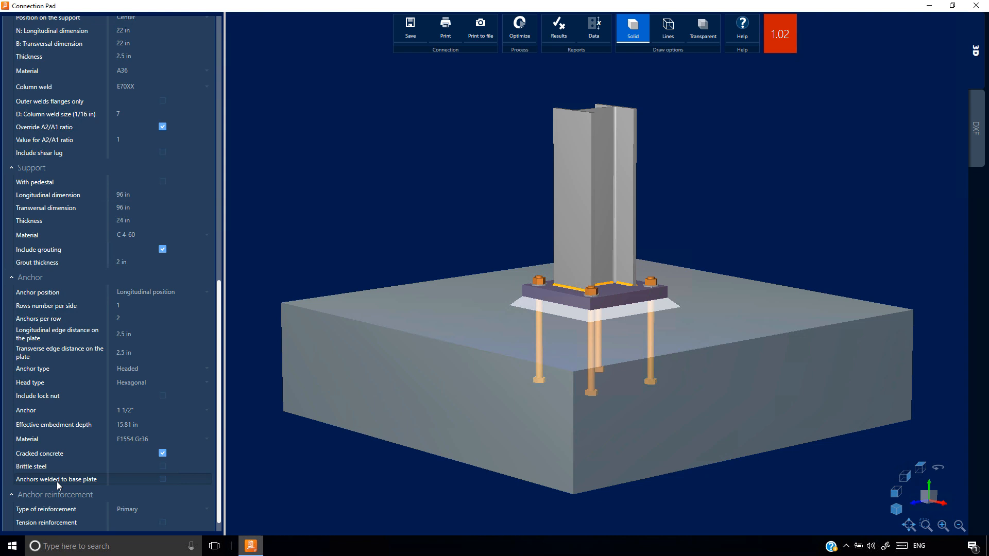
{"action": "left_click", "coordinate": [162, 478]}
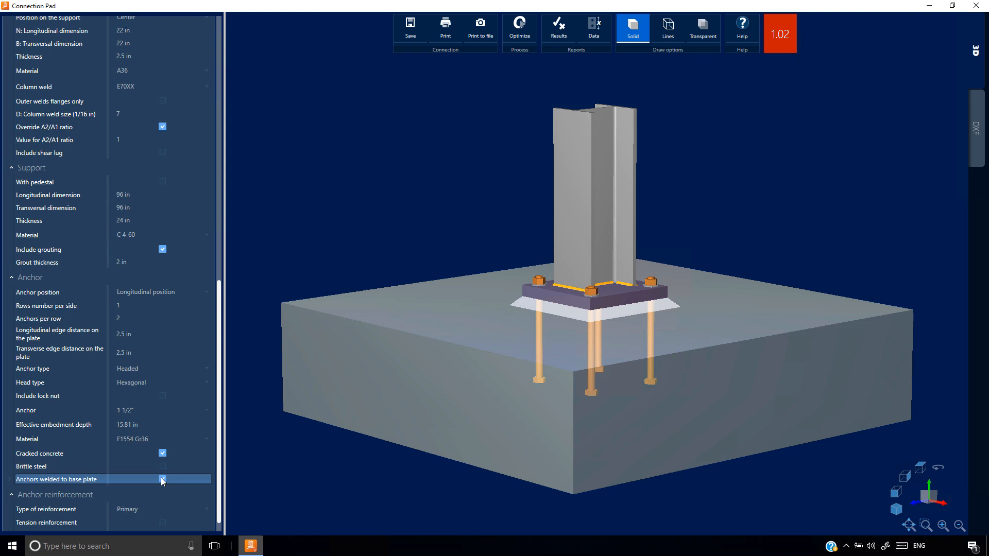
{"action": "left_click", "coordinate": [162, 478]}
Open the results report, examine the single-anchor and group pryout checks in shear, and show the report's formulas
{"action": "left_click", "coordinate": [559, 32]}
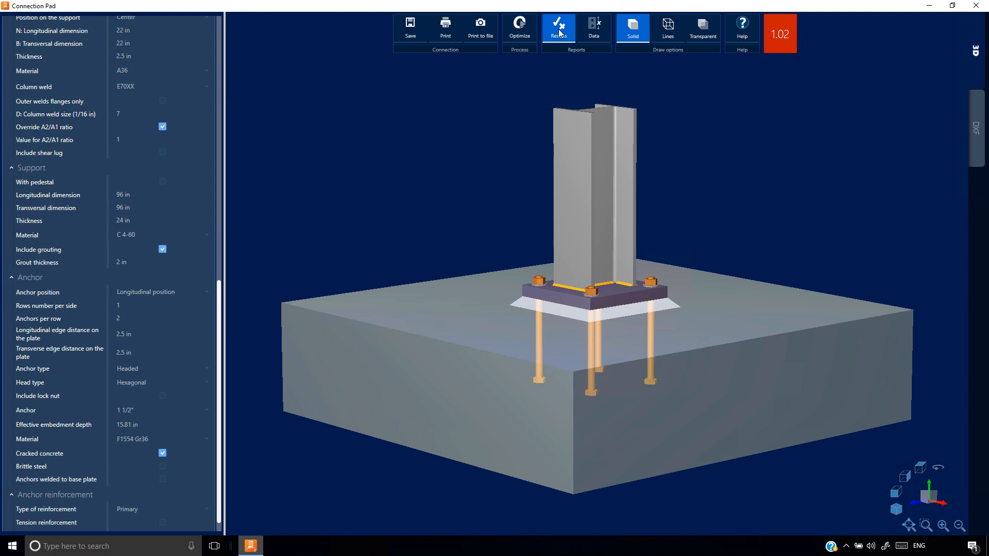
{"action": "scroll", "coordinate": [238, 326], "scroll_direction": "down", "scroll_amount": 10}
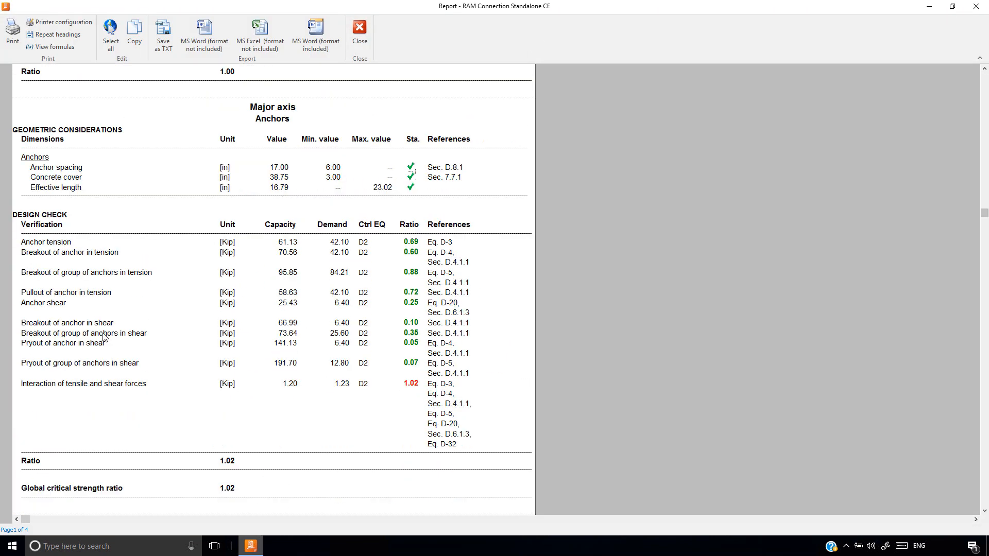
{"action": "left_click", "coordinate": [83, 344]}
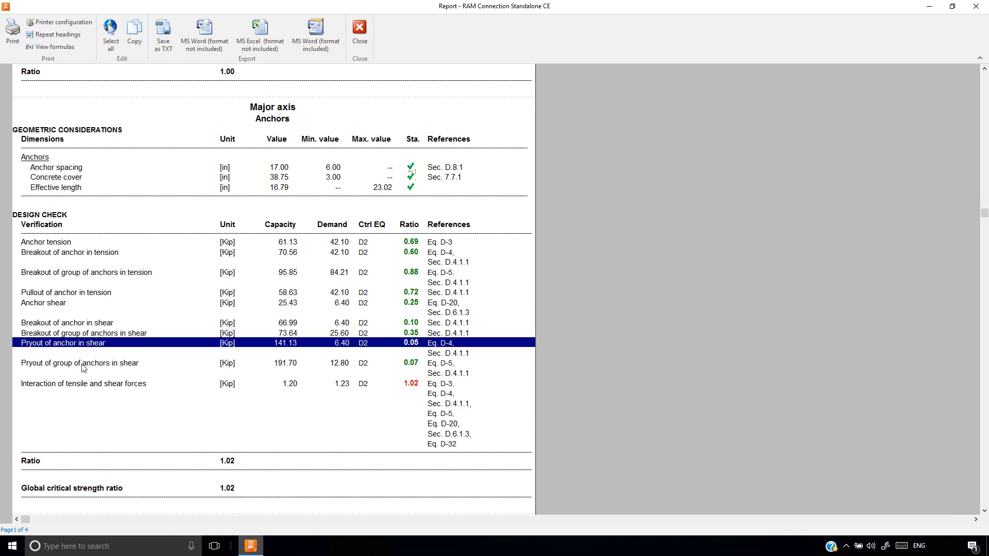
{"action": "left_click_drag", "start_coordinate": [85, 367], "coordinate": [86, 345]}
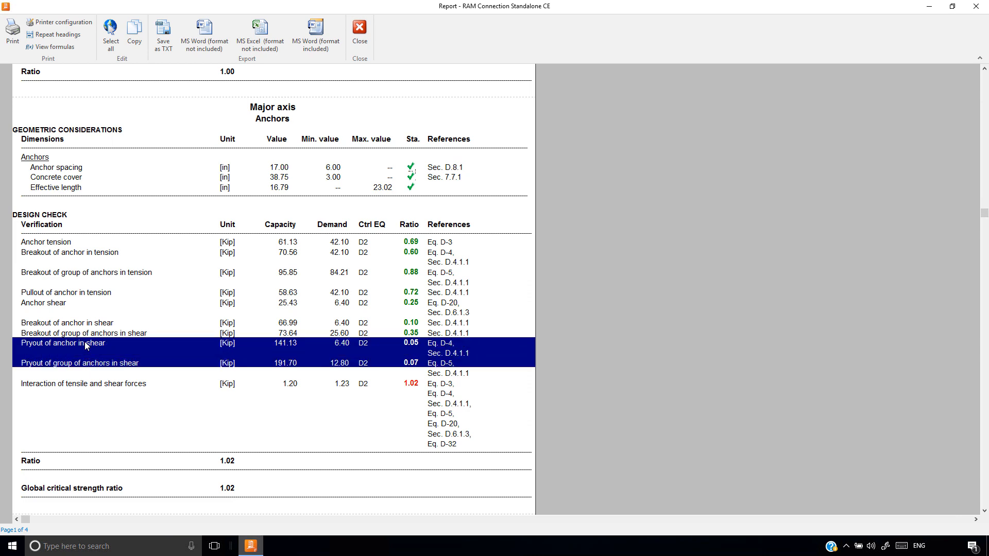
{"action": "left_click", "coordinate": [52, 47]}
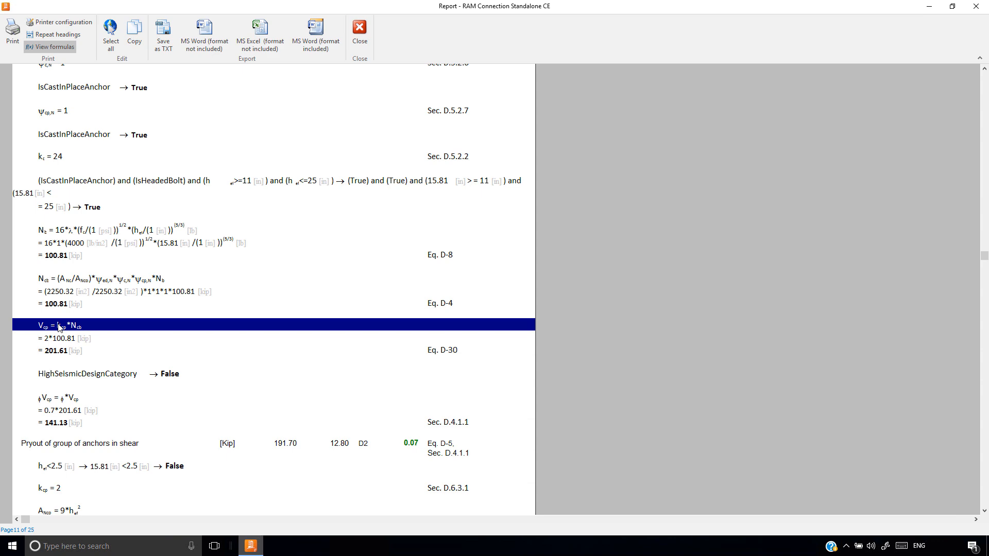
Examine the pryout strength formulas for single anchors and anchor groups, and the tension-shear interaction calculation
{"action": "scroll", "coordinate": [272, 437], "scroll_direction": "up", "scroll_amount": 2}
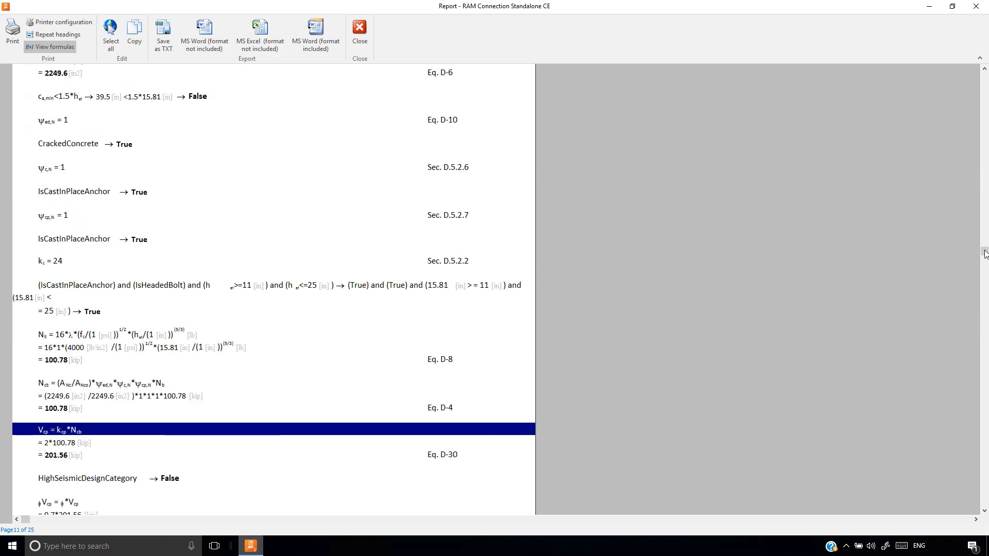
{"action": "scroll", "coordinate": [984, 267], "scroll_direction": "up", "scroll_amount": 1}
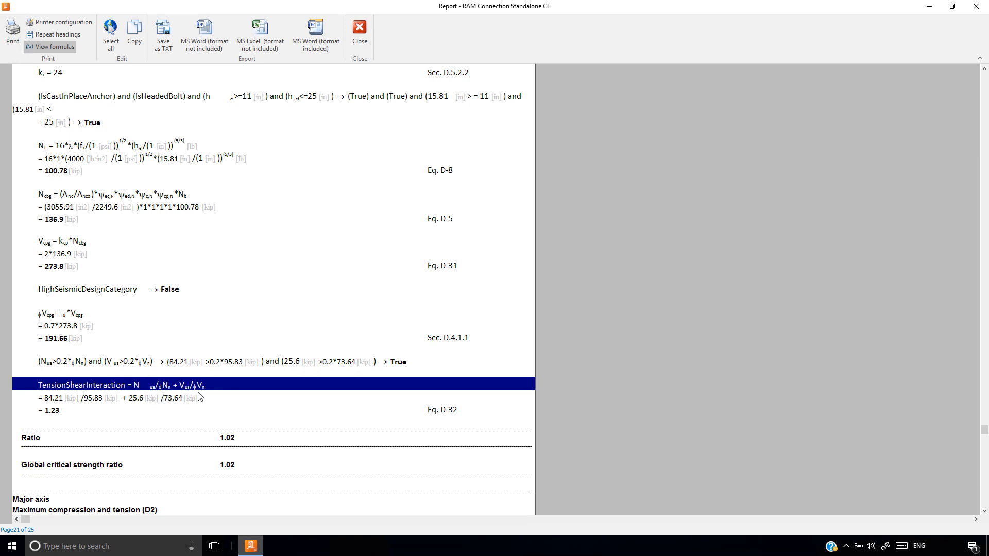
{"action": "scroll", "coordinate": [147, 370], "scroll_direction": "down", "scroll_amount": 1}
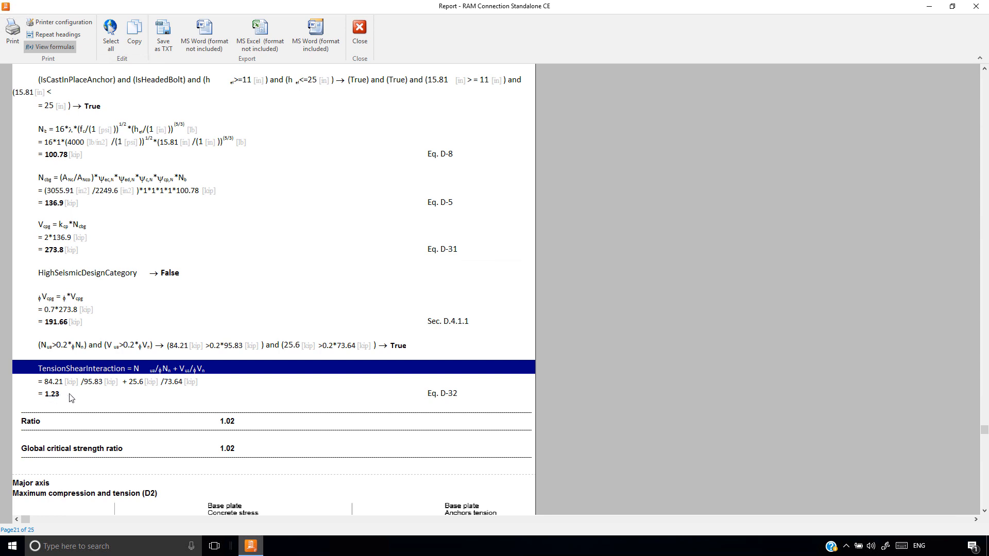
{"action": "scroll", "coordinate": [526, 308], "scroll_direction": "up", "scroll_amount": 1}
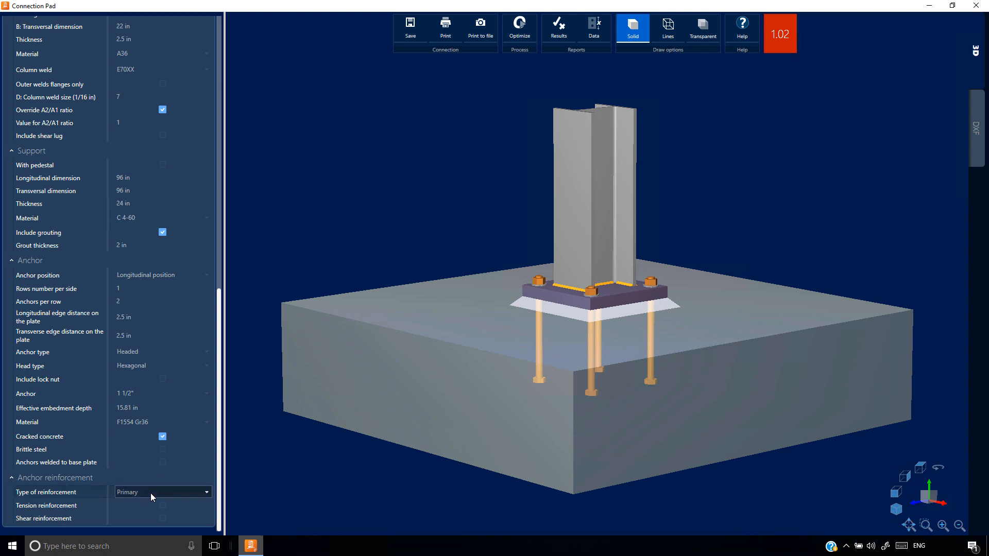
Try Supplementary anchor reinforcement with tension reinforcement enabled, and review the calculations in the results report
{"action": "left_click", "coordinate": [150, 492]}
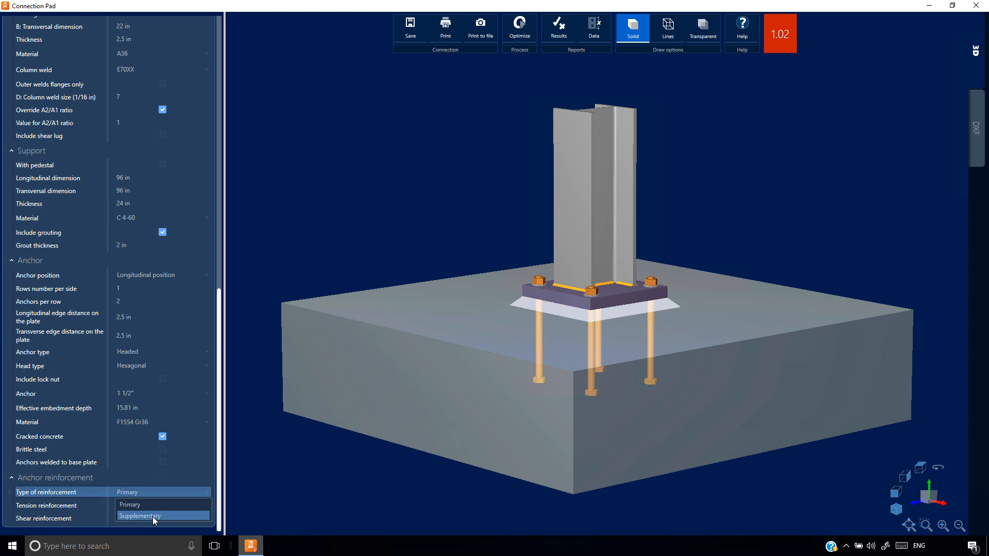
{"action": "left_click", "coordinate": [154, 516]}
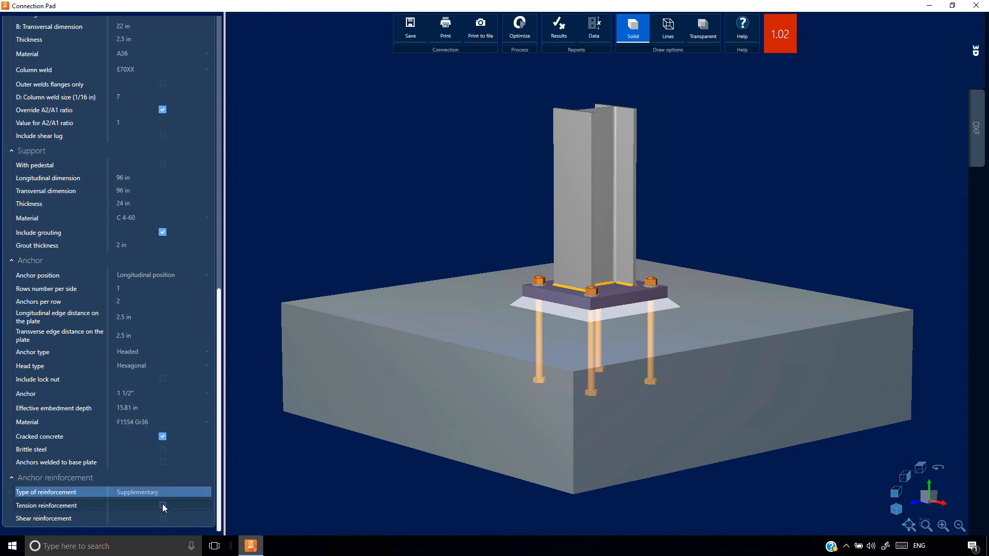
{"action": "left_click", "coordinate": [161, 505]}
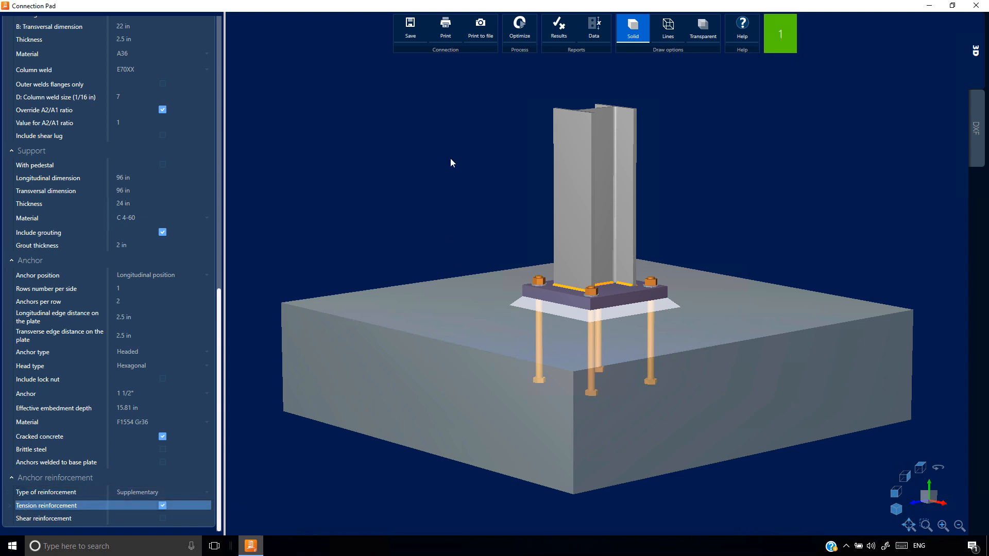
{"action": "scroll", "coordinate": [105, 325], "scroll_direction": "down", "scroll_amount": 10}
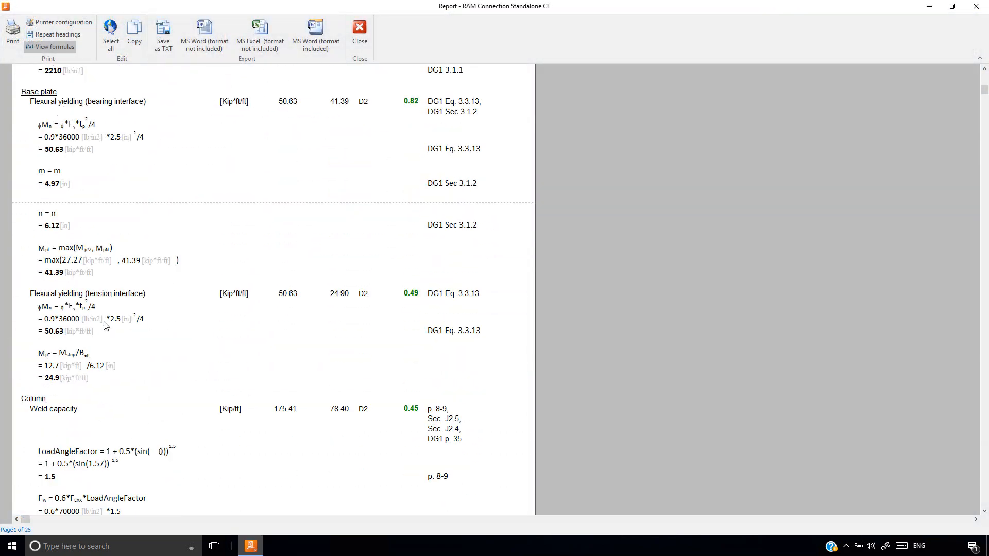
{"action": "scroll", "coordinate": [105, 326], "scroll_direction": "down", "scroll_amount": 15}
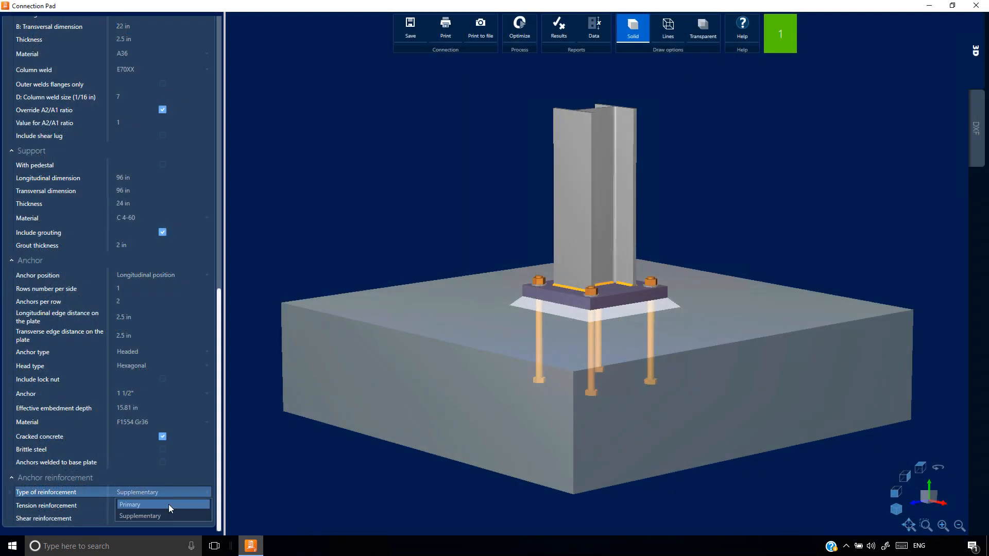
Try Primary as the anchor reinforcement type and enable shear reinforcement along with the tension reinforcement
{"action": "left_click", "coordinate": [168, 505]}
{"action": "scroll", "coordinate": [165, 417], "scroll_direction": "down", "scroll_amount": 2}
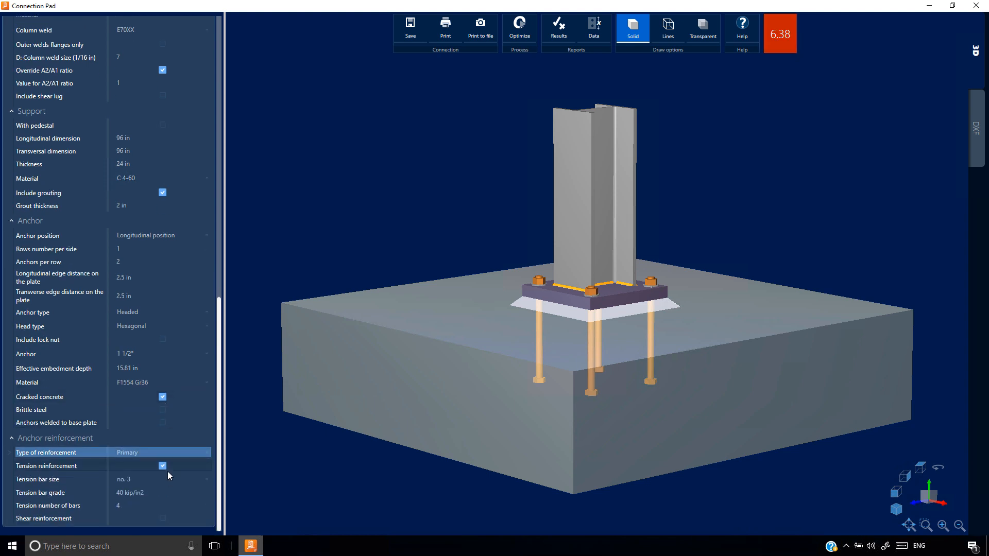
{"action": "left_click", "coordinate": [162, 518]}
{"action": "scroll", "coordinate": [163, 489], "scroll_direction": "down", "scroll_amount": 2}
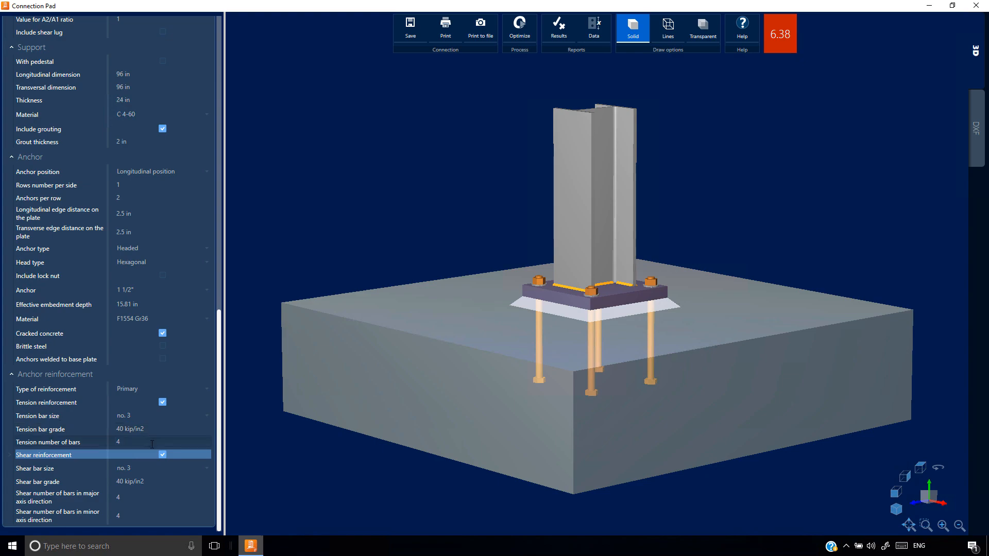
Open the results report, examine the anchor group reinforcement checks in tension and shear and the group pryout check, and close the report
{"action": "left_click", "coordinate": [559, 30]}
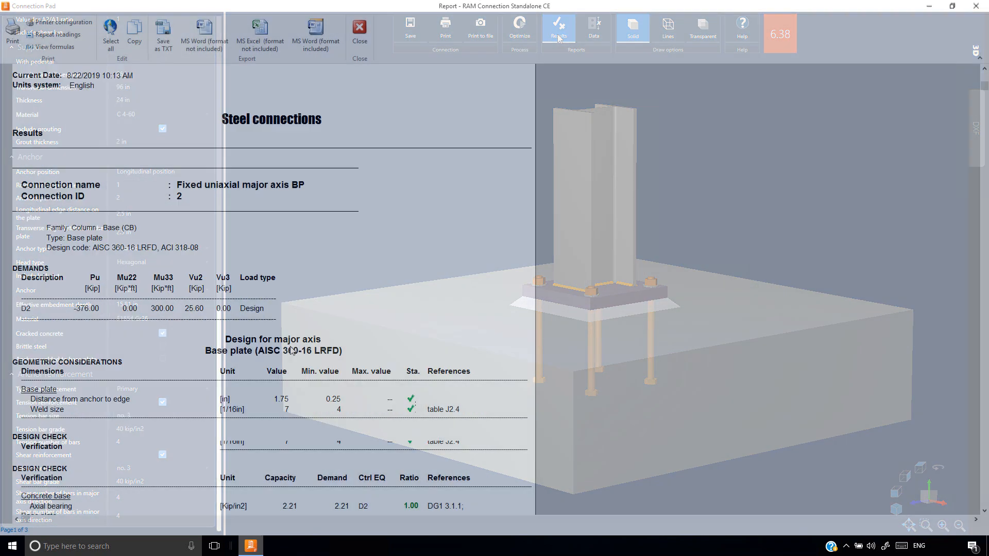
{"action": "scroll", "coordinate": [291, 350], "scroll_direction": "down", "scroll_amount": 10}
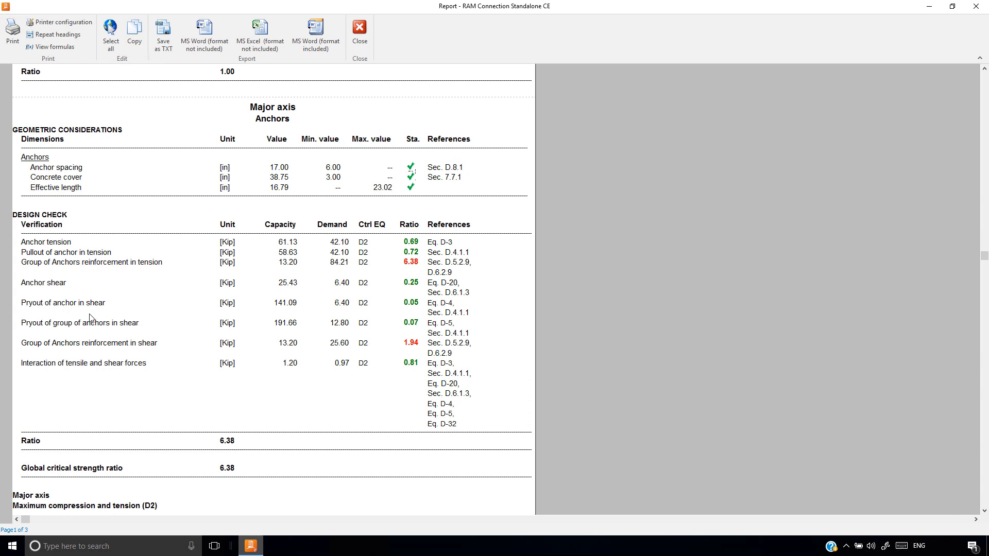
{"action": "left_click", "coordinate": [75, 264]}
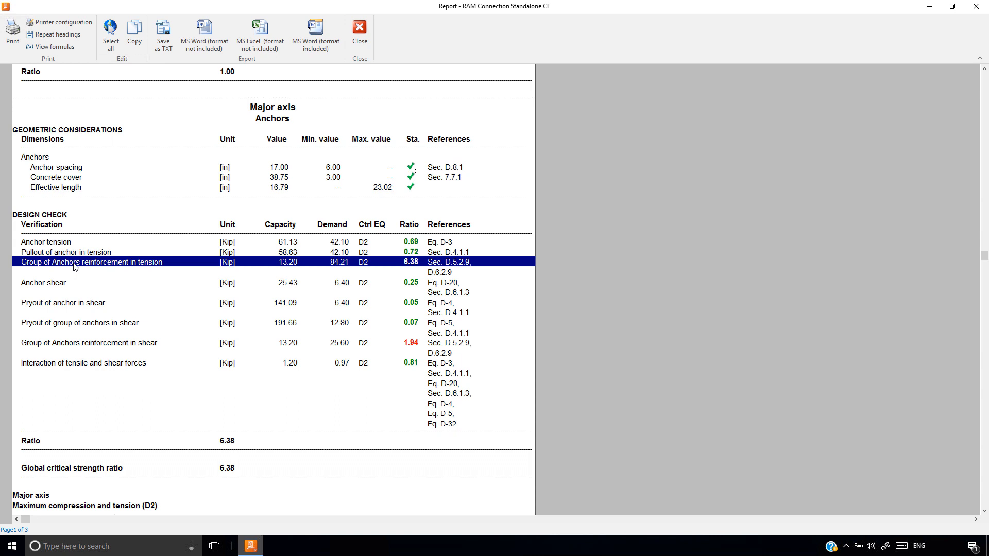
{"action": "left_click", "coordinate": [109, 345]}
{"action": "left_click", "coordinate": [101, 325]}
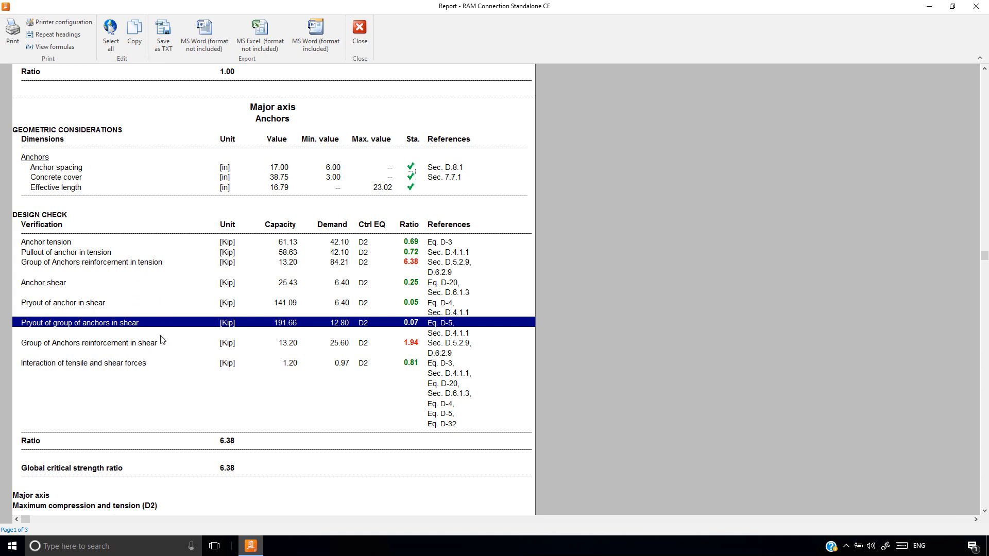
{"action": "scroll", "coordinate": [158, 350], "scroll_direction": "up", "scroll_amount": 1}
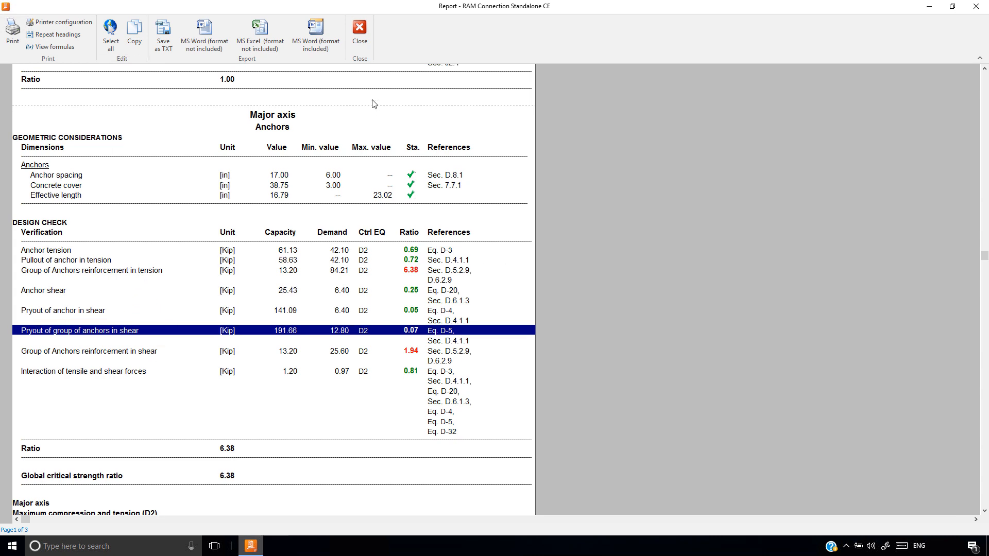
{"action": "left_click", "coordinate": [358, 32]}
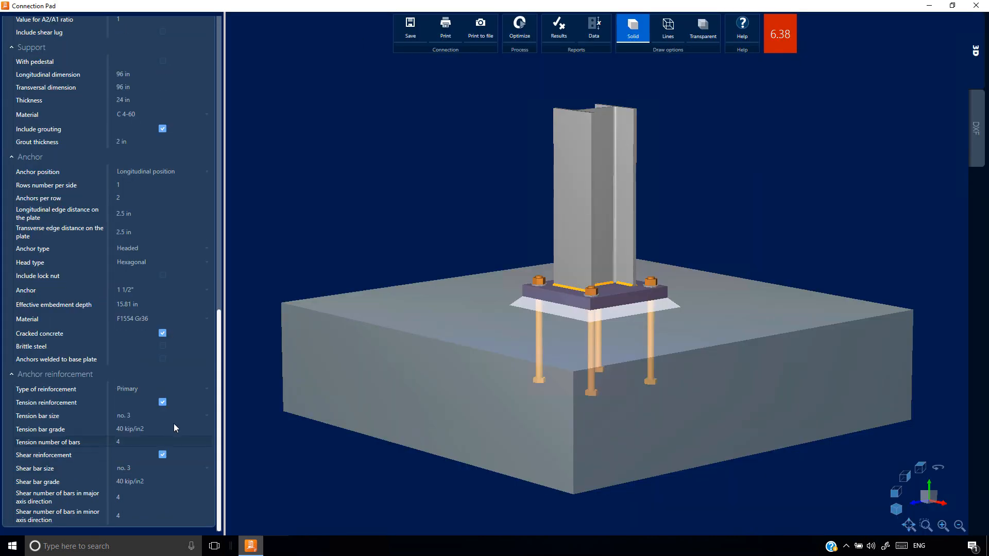
Turn off both the tension and the shear anchor reinforcement
{"action": "left_click", "coordinate": [162, 402]}
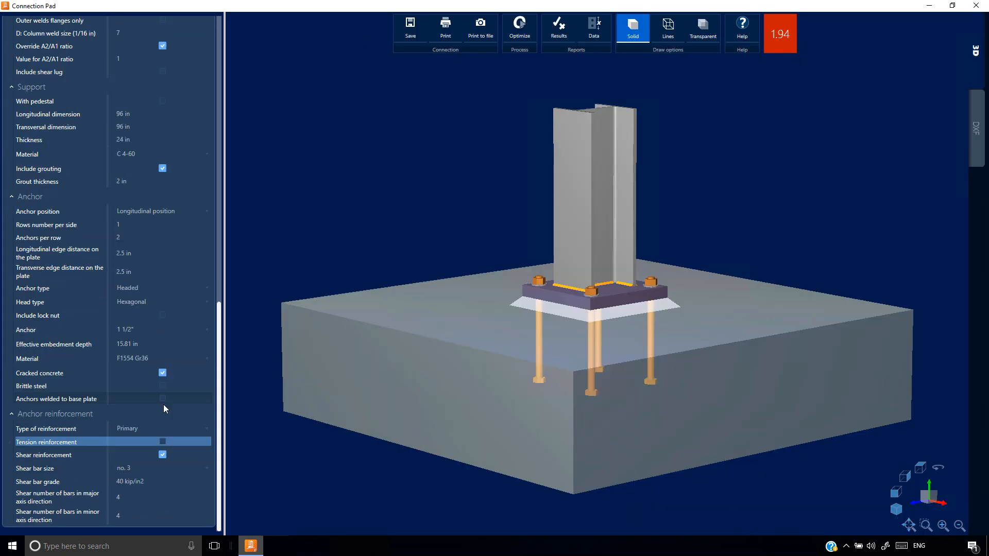
{"action": "left_click", "coordinate": [162, 455]}
Exclude base plate thickness and longitudinal and transversal dimensions from the optimization criteria, and optimize the connection for anchor diameter only
{"action": "left_click_drag", "start_coordinate": [219, 437], "coordinate": [112, 220]}
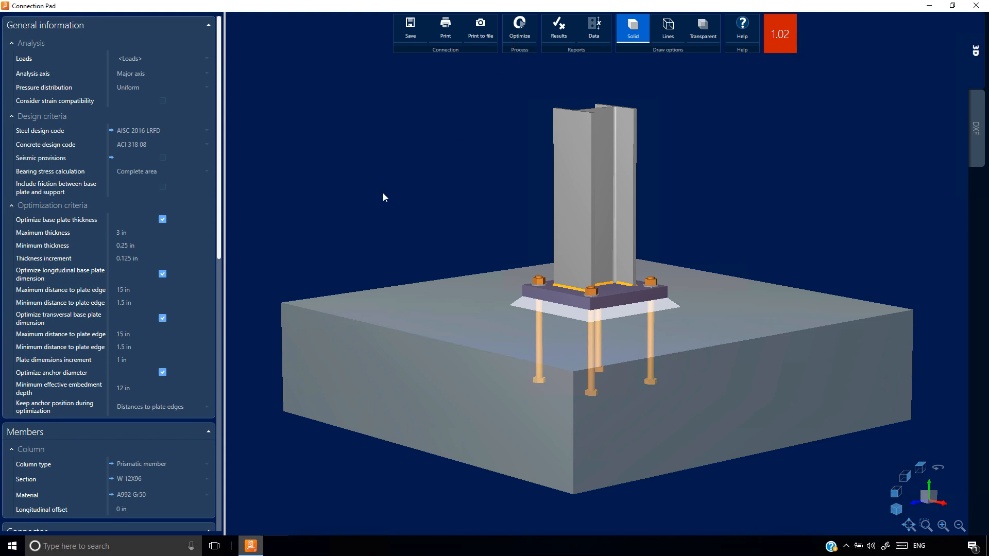
{"action": "left_click", "coordinate": [163, 220]}
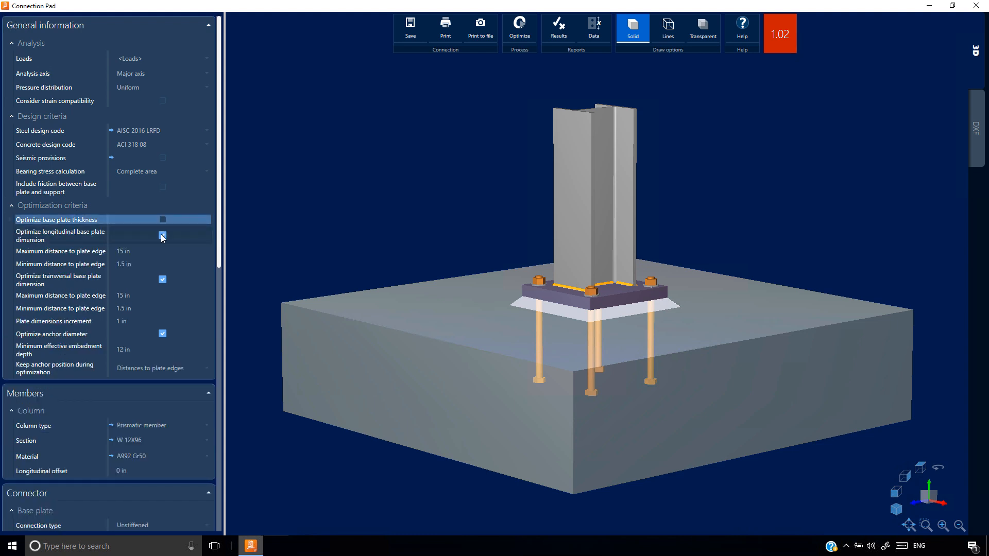
{"action": "left_click", "coordinate": [162, 235]}
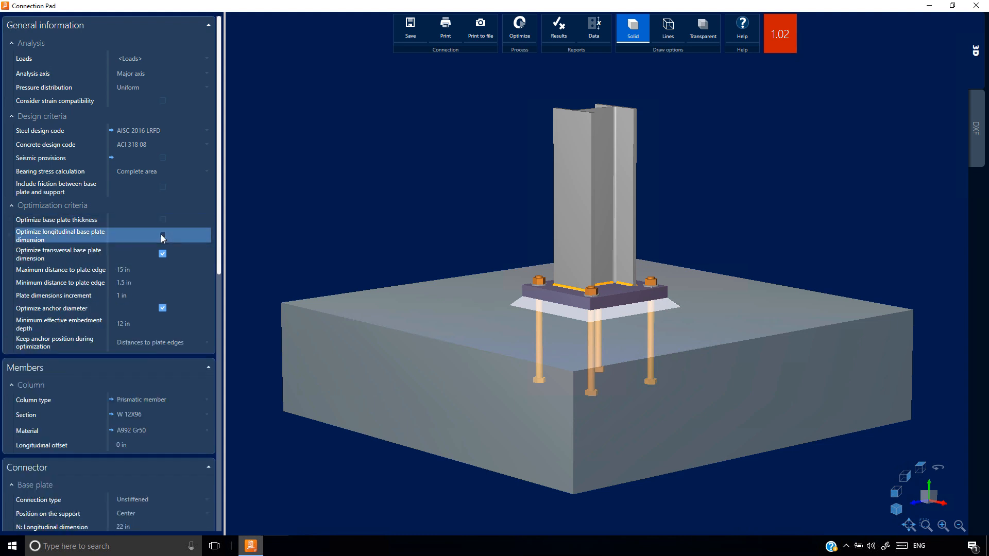
{"action": "left_click", "coordinate": [163, 254]}
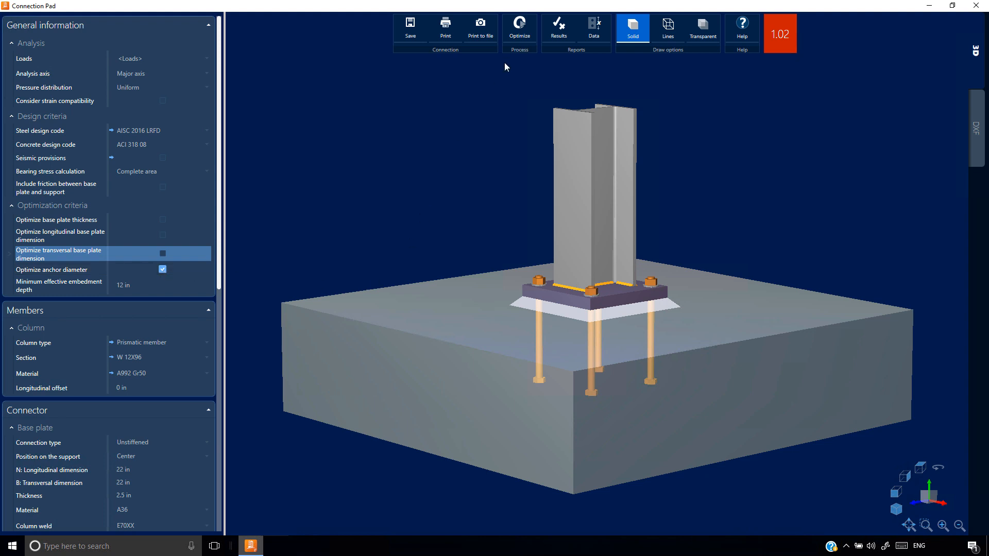
{"action": "left_click", "coordinate": [520, 31]}
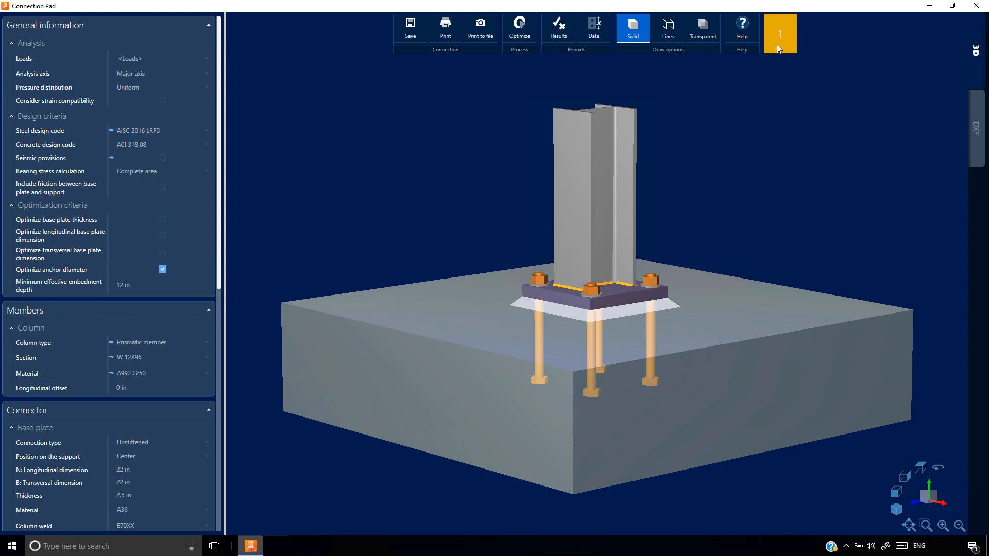
Exclude anchor diameter from the optimization criteria and include base plate thickness and the longitudinal and transversal plate dimensions
{"action": "left_click", "coordinate": [162, 270]}
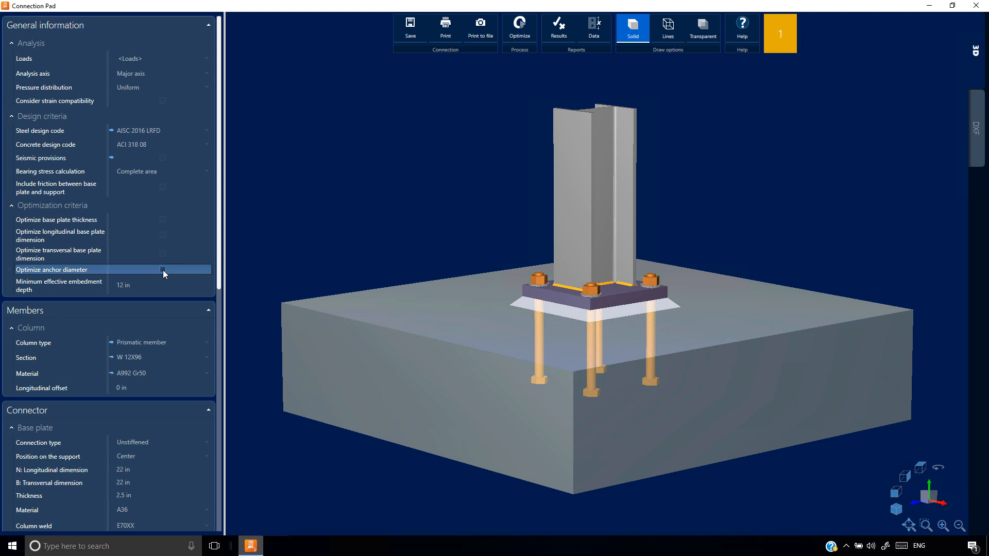
{"action": "left_click", "coordinate": [162, 219]}
{"action": "left_click", "coordinate": [162, 219]}
{"action": "left_click", "coordinate": [163, 231]}
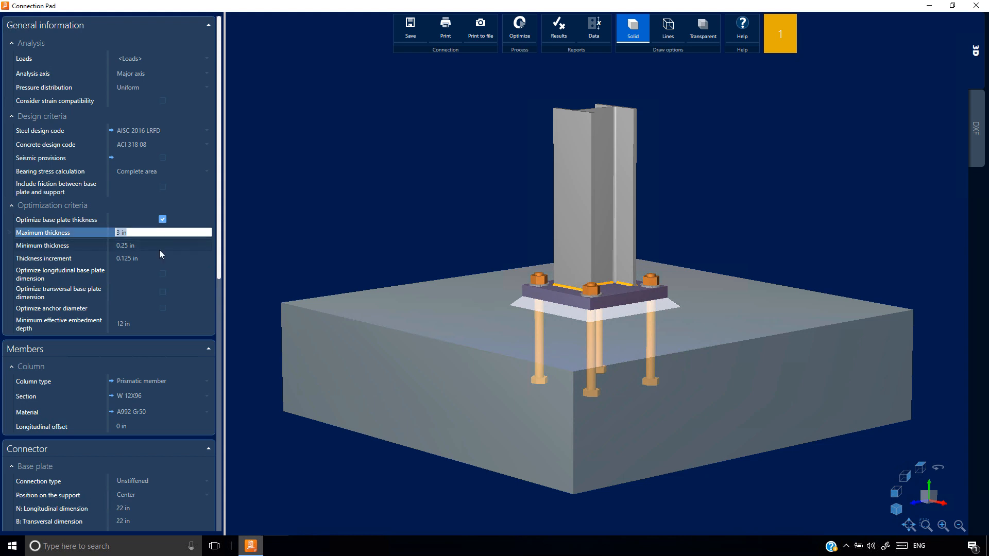
{"action": "left_click", "coordinate": [164, 275]}
{"action": "left_click", "coordinate": [162, 318]}
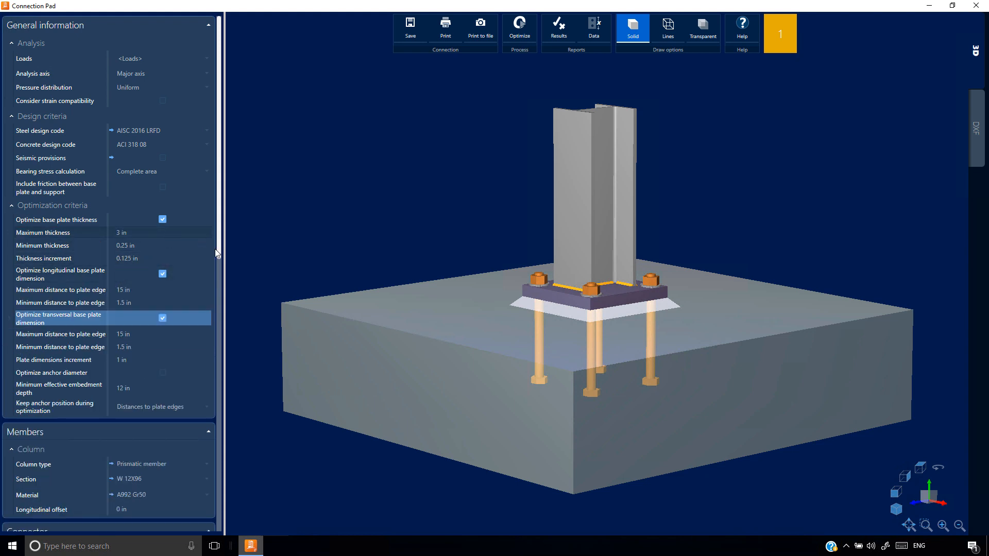
Set the base plate's longitudinal dimension N to 40 in, enlarge the transversal dimension to match, and optimize the connection
{"action": "scroll", "coordinate": [217, 320], "scroll_direction": "down", "scroll_amount": 4}
{"action": "scroll", "coordinate": [215, 360], "scroll_direction": "down", "scroll_amount": 6}
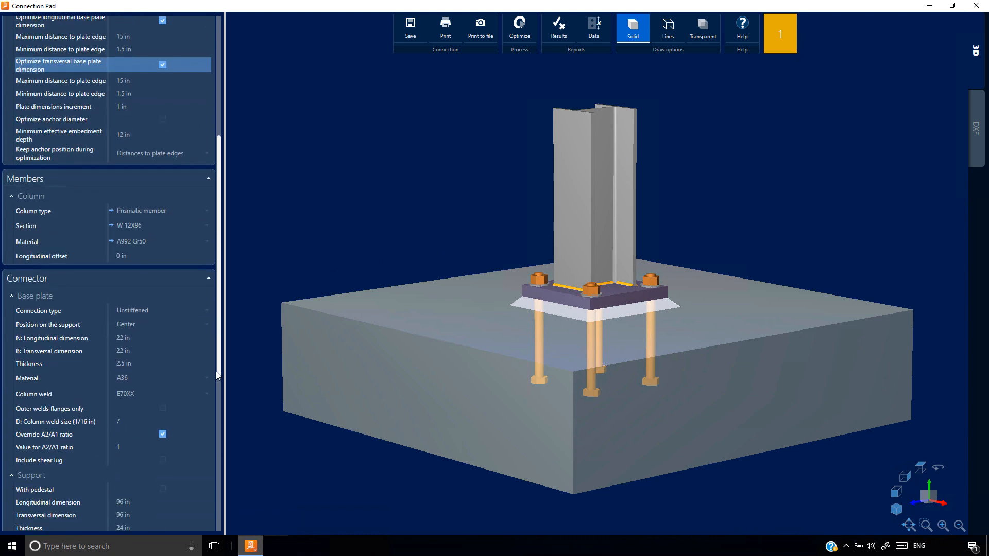
{"action": "left_click", "coordinate": [123, 337]}
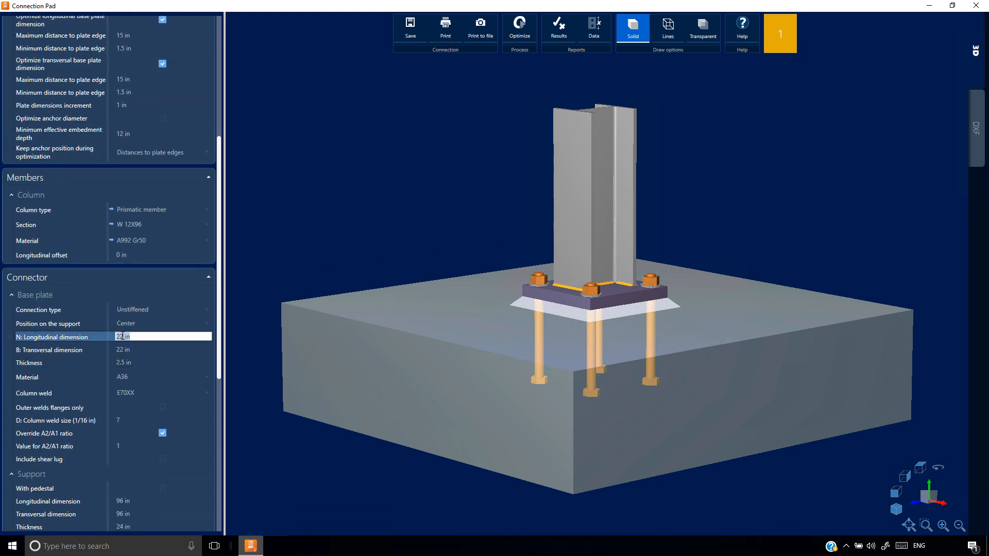
{"action": "type", "text": "40"}
{"action": "key", "text": "Tab"}
{"action": "type", "text": "40"}
{"action": "key", "text": "Return"}
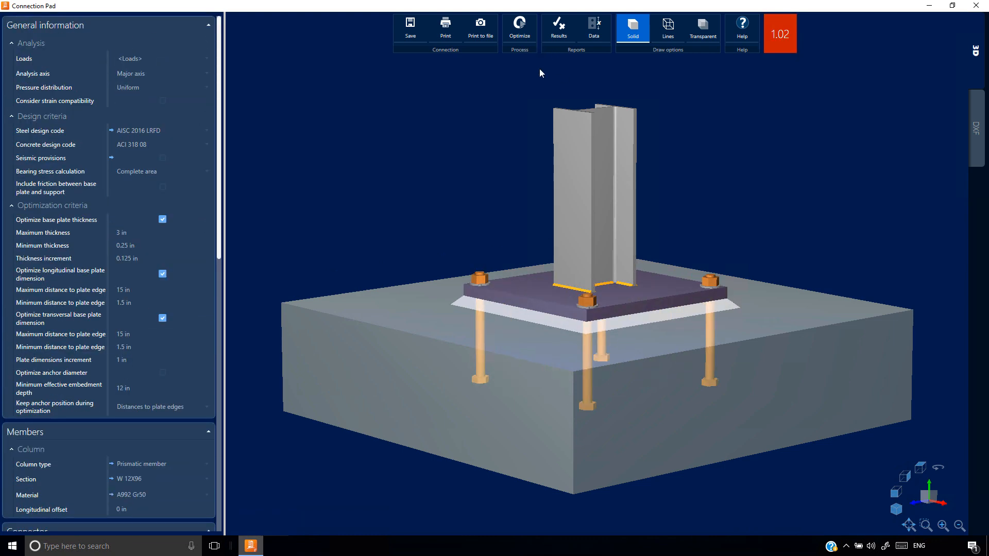
{"action": "left_click", "coordinate": [517, 35]}
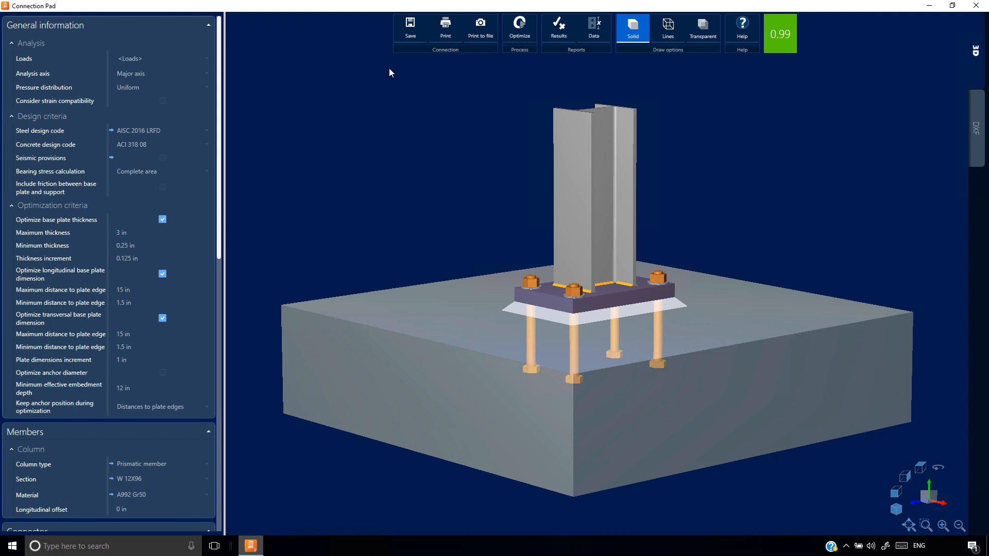
Close the connection editor and copy joint 2 as a new joint
{"action": "left_click", "coordinate": [970, 10]}
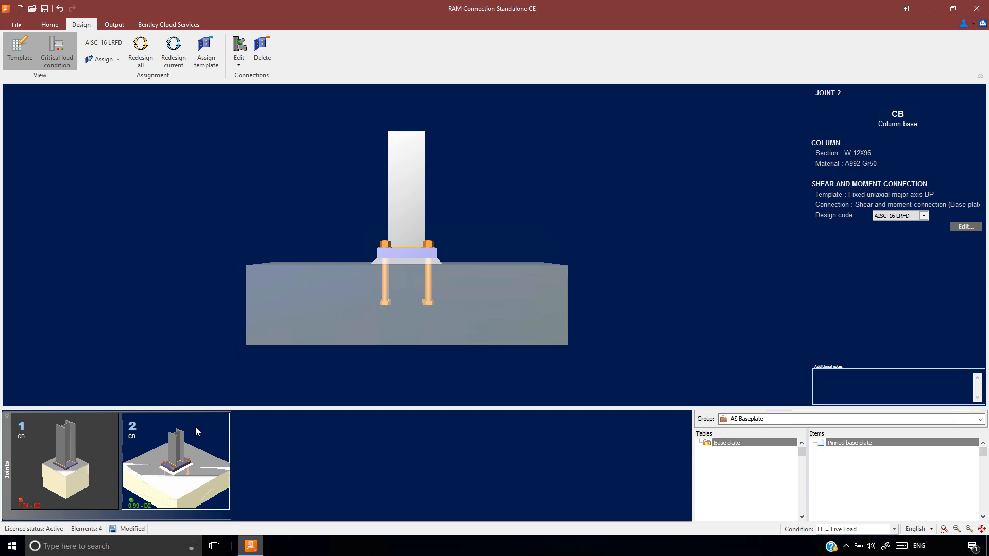
{"action": "left_click", "coordinate": [49, 25]}
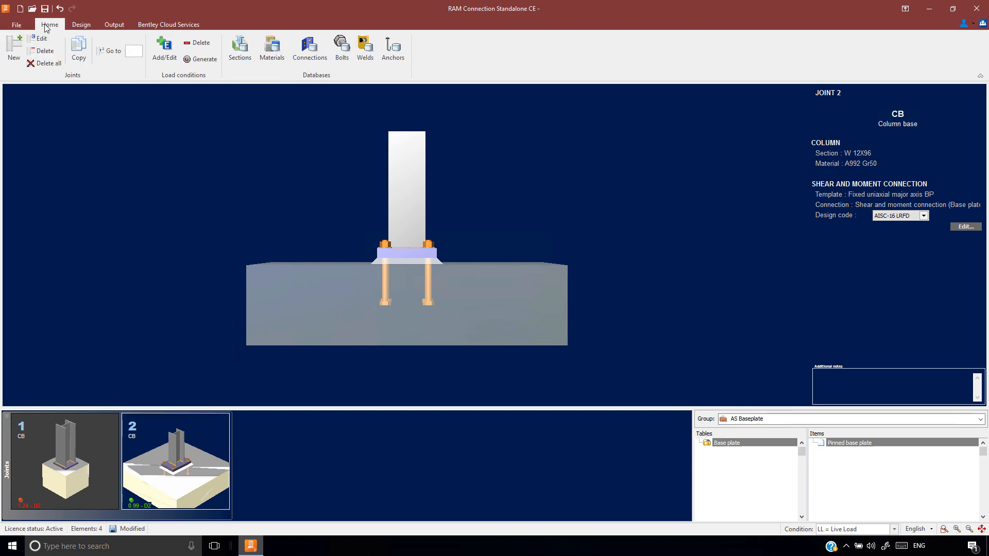
{"action": "left_click", "coordinate": [78, 50]}
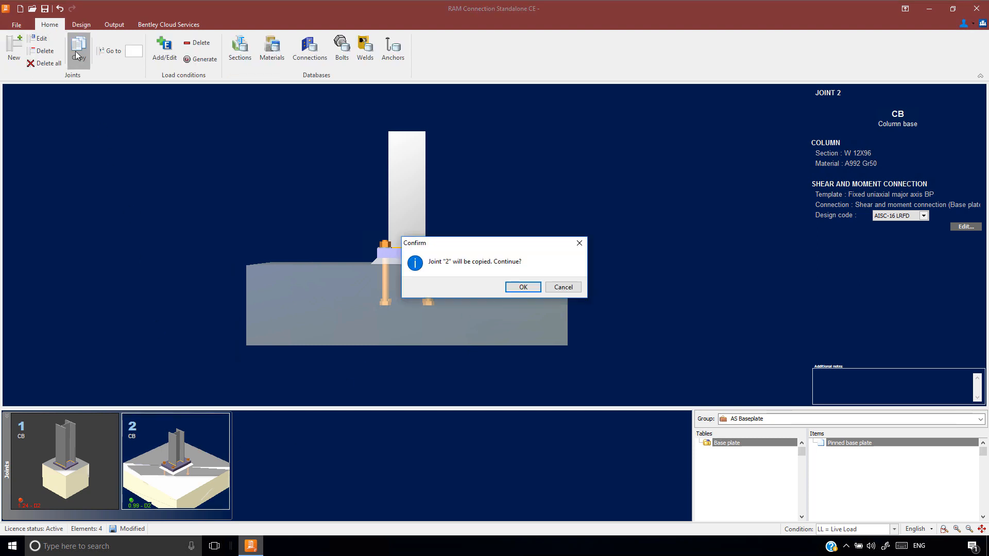
{"action": "left_click", "coordinate": [522, 287]}
Edit the copied joint 3 and enable its right brace
{"action": "left_click", "coordinate": [39, 39]}
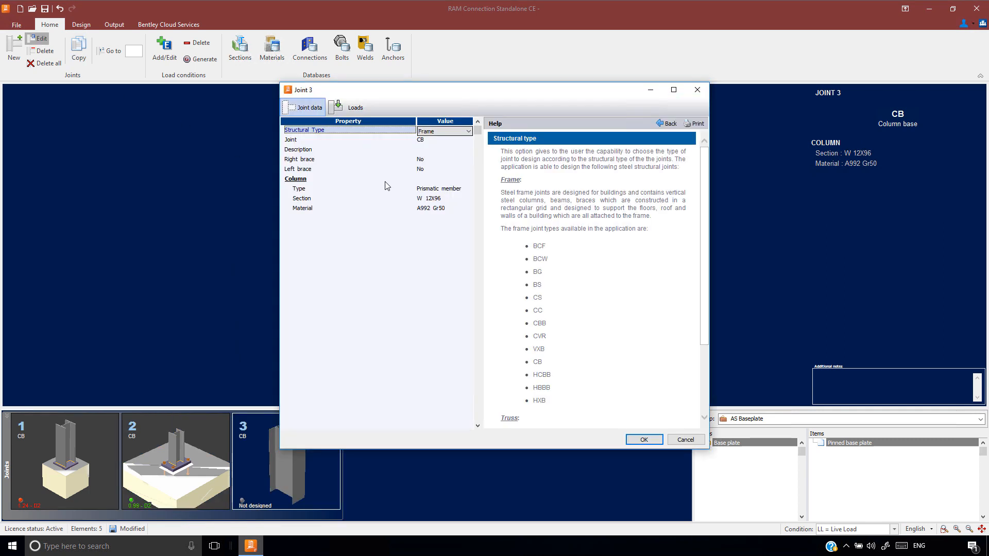
{"action": "left_click", "coordinate": [425, 160]}
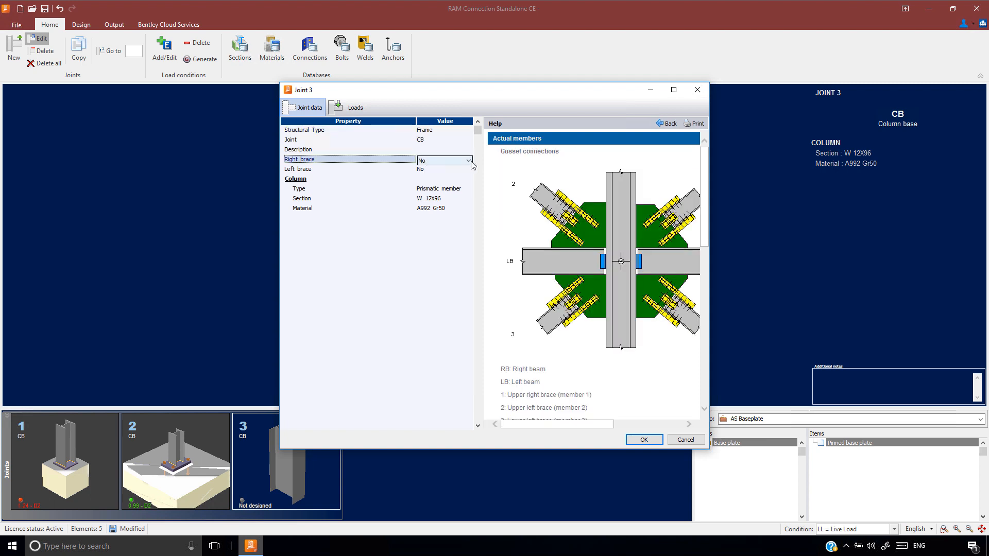
{"action": "left_click", "coordinate": [444, 161]}
{"action": "left_click", "coordinate": [444, 176]}
Assign section W 12X22 from the United States W table to the right brace
{"action": "left_click", "coordinate": [443, 239]}
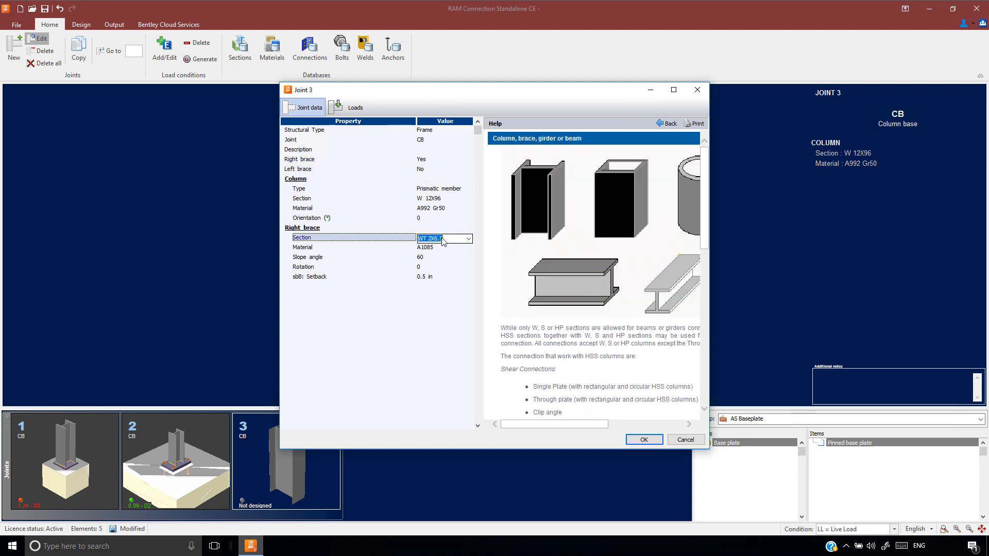
{"action": "left_click", "coordinate": [468, 238]}
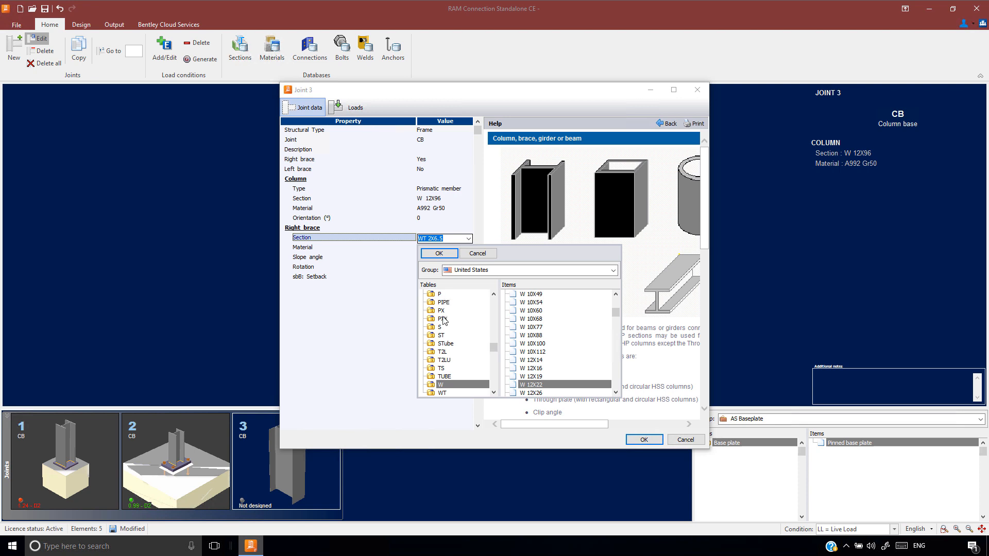
{"action": "scroll", "coordinate": [444, 316], "scroll_direction": "up", "scroll_amount": 3}
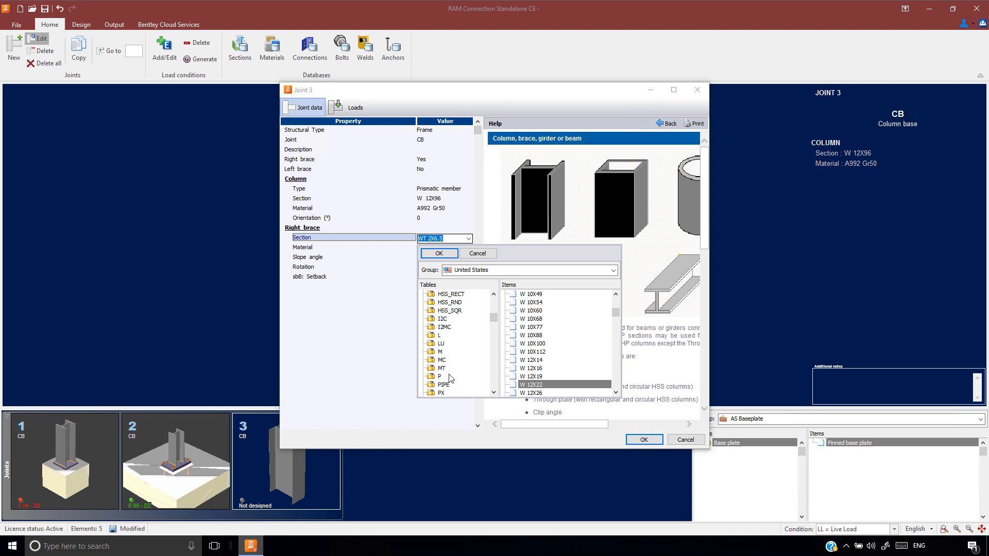
{"action": "scroll", "coordinate": [450, 379], "scroll_direction": "down", "scroll_amount": 4}
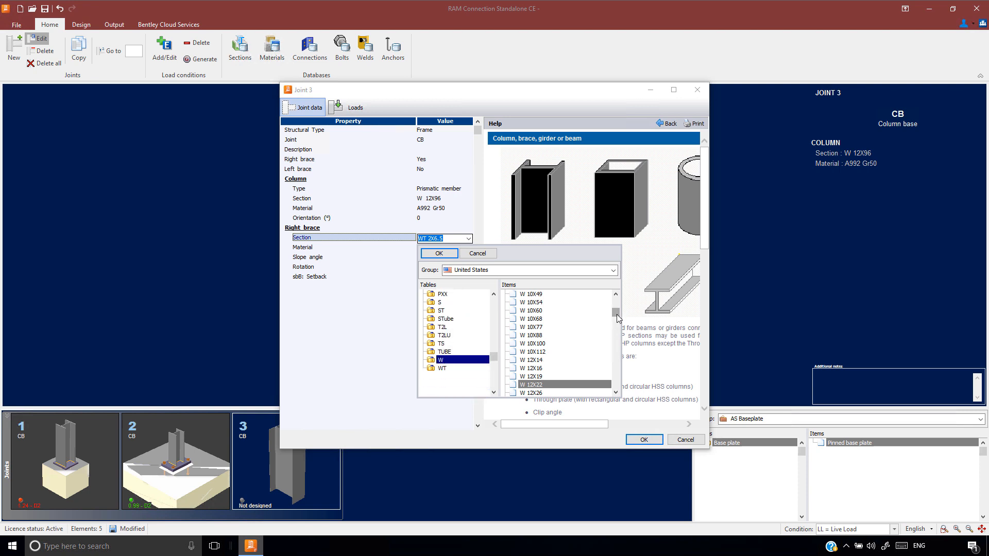
{"action": "left_click", "coordinate": [538, 385]}
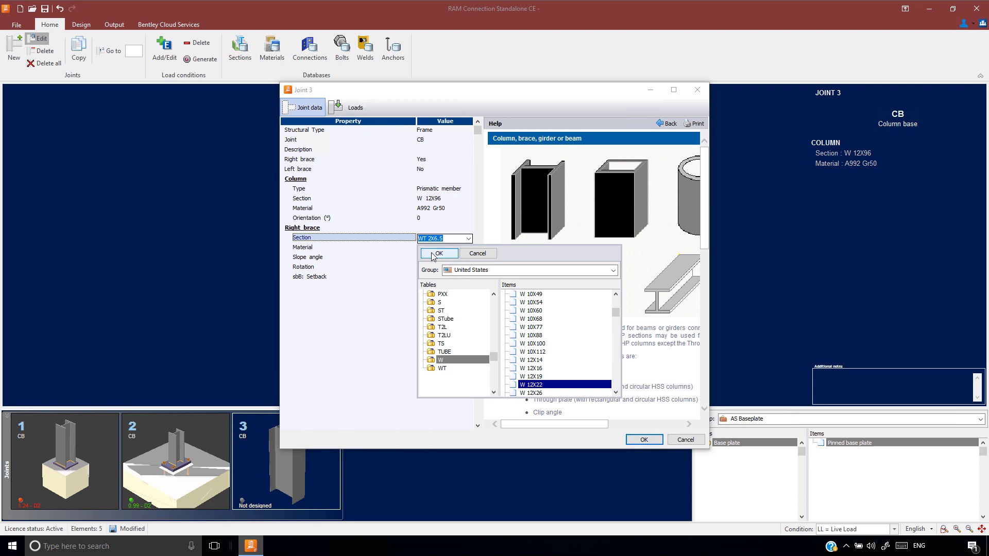
{"action": "left_click", "coordinate": [437, 253]}
Set the right brace's material to A992 Gr50 and its slope angle to 45 degrees
{"action": "left_click", "coordinate": [432, 249]}
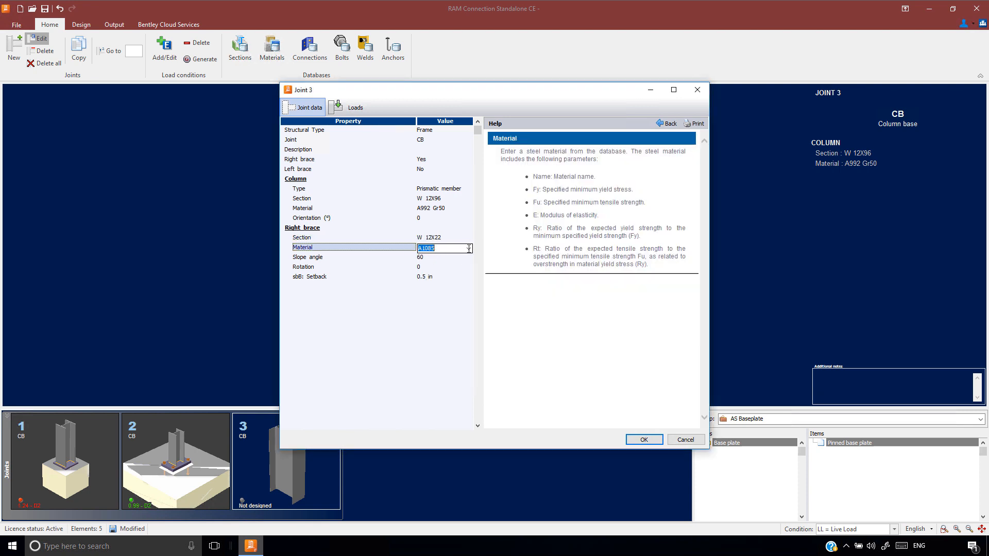
{"action": "left_click", "coordinate": [469, 249]}
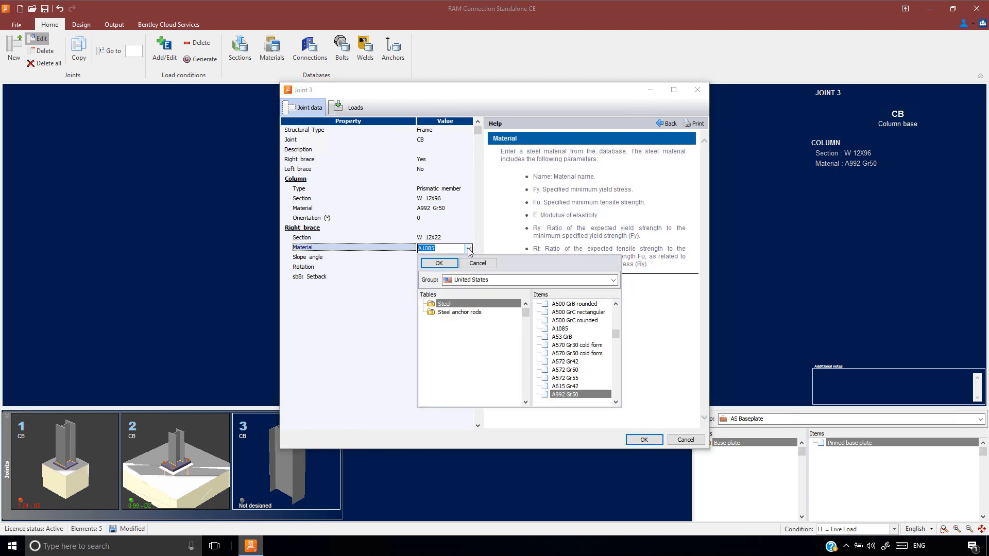
{"action": "left_click", "coordinate": [561, 394]}
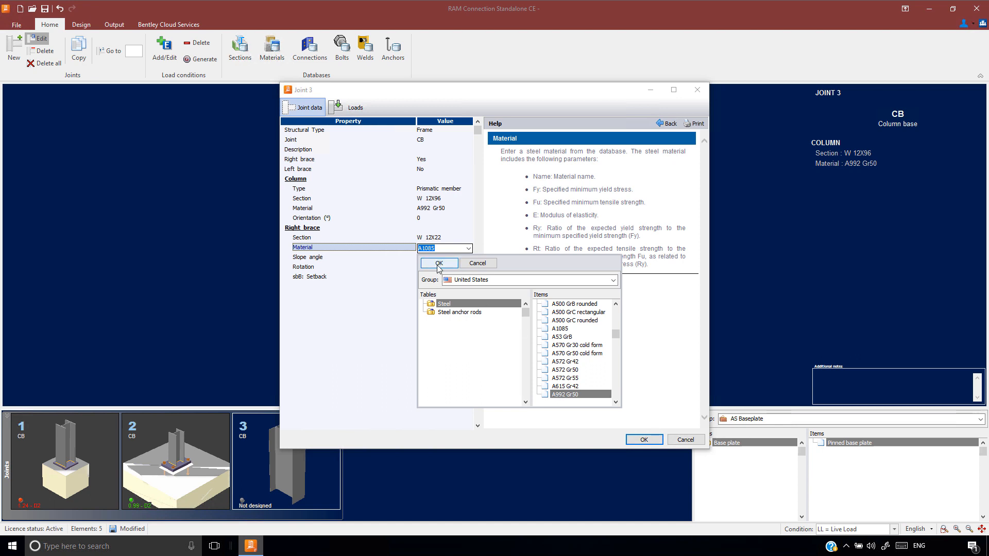
{"action": "left_click", "coordinate": [439, 263]}
{"action": "left_click", "coordinate": [433, 257]}
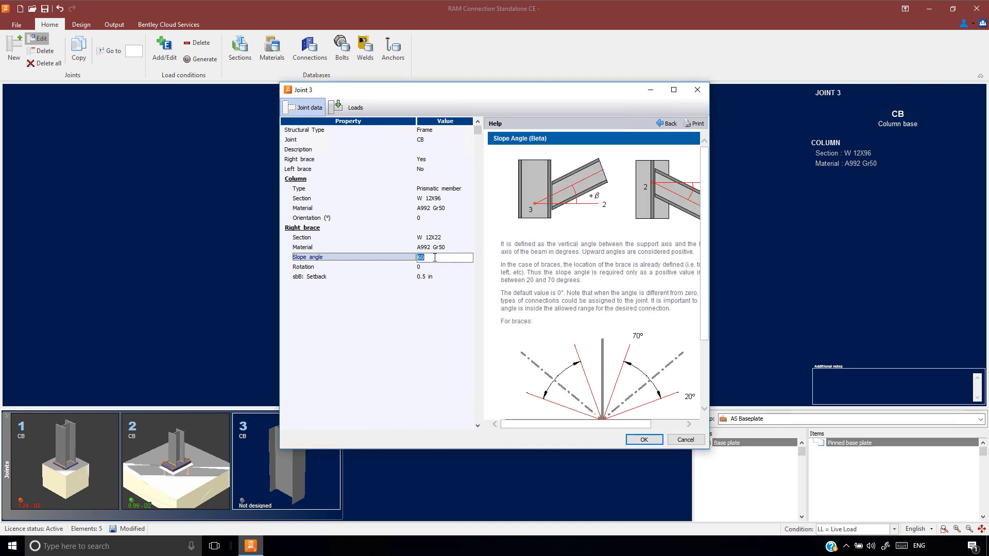
{"action": "type", "text": "45"}
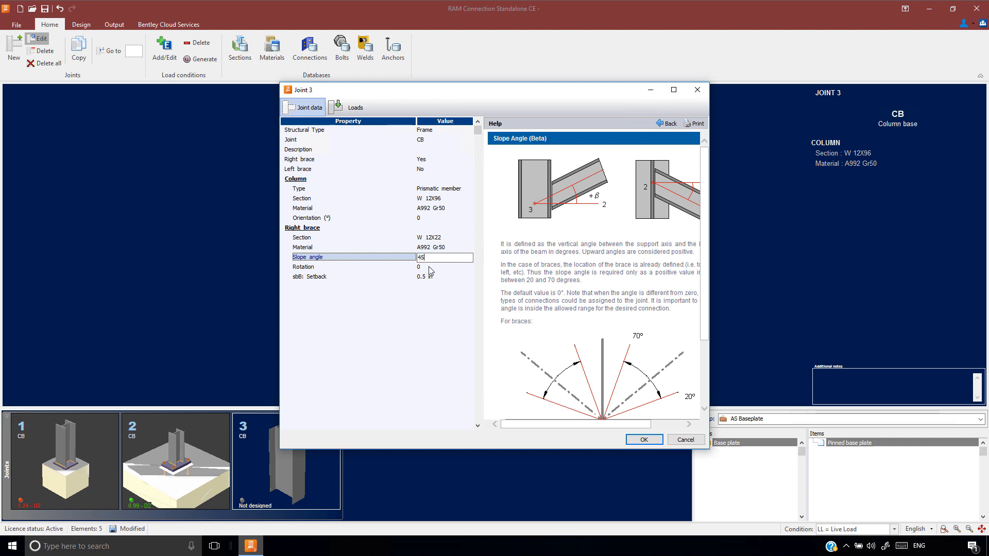
{"action": "left_click", "coordinate": [431, 268]}
Enter right brace axial loads of 40 kip for DL and 60 kip for LL, and accept the joint data
{"action": "left_click", "coordinate": [353, 109]}
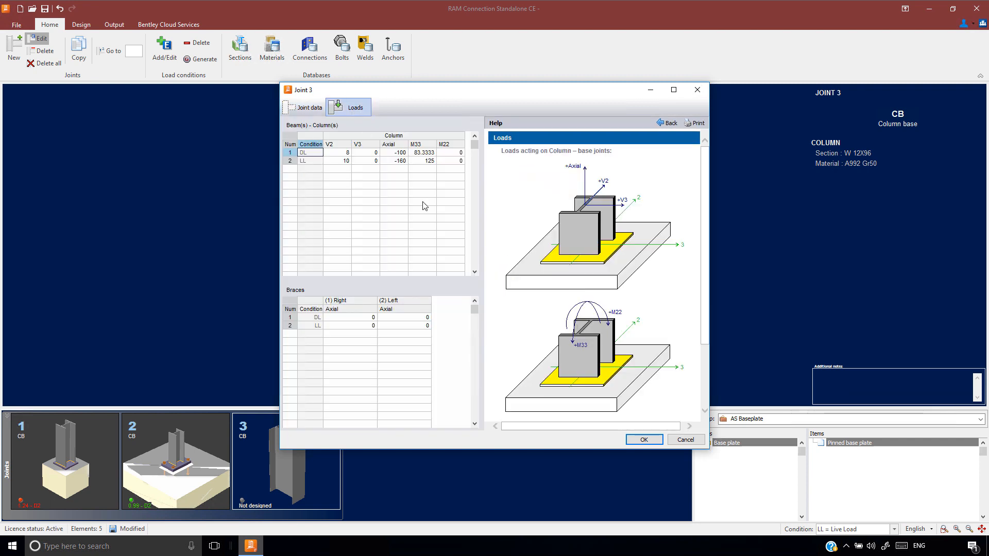
{"action": "left_click", "coordinate": [347, 318]}
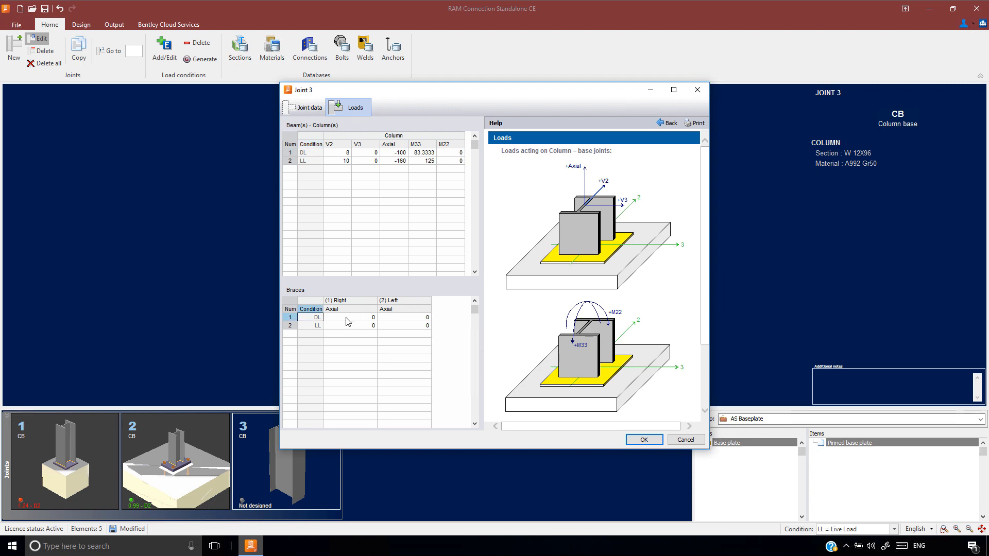
{"action": "left_click", "coordinate": [353, 318]}
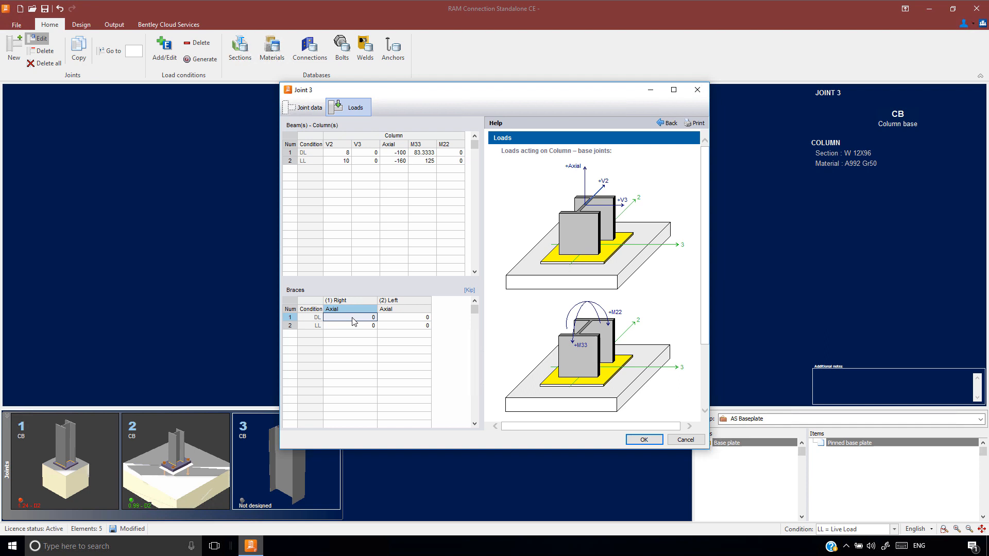
{"action": "type", "text": "40"}
{"action": "key", "text": "Return"}
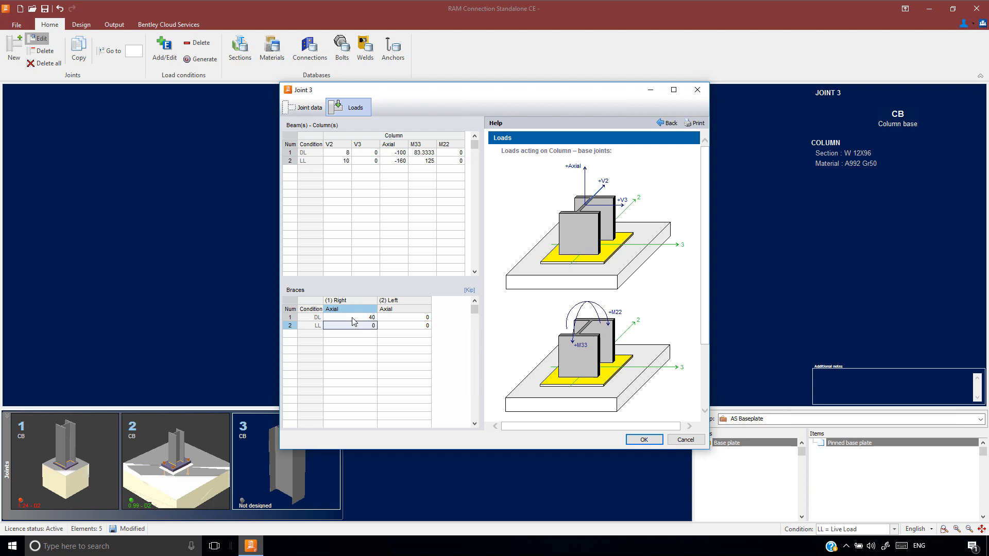
{"action": "type", "text": "60"}
{"action": "key", "text": "Return"}
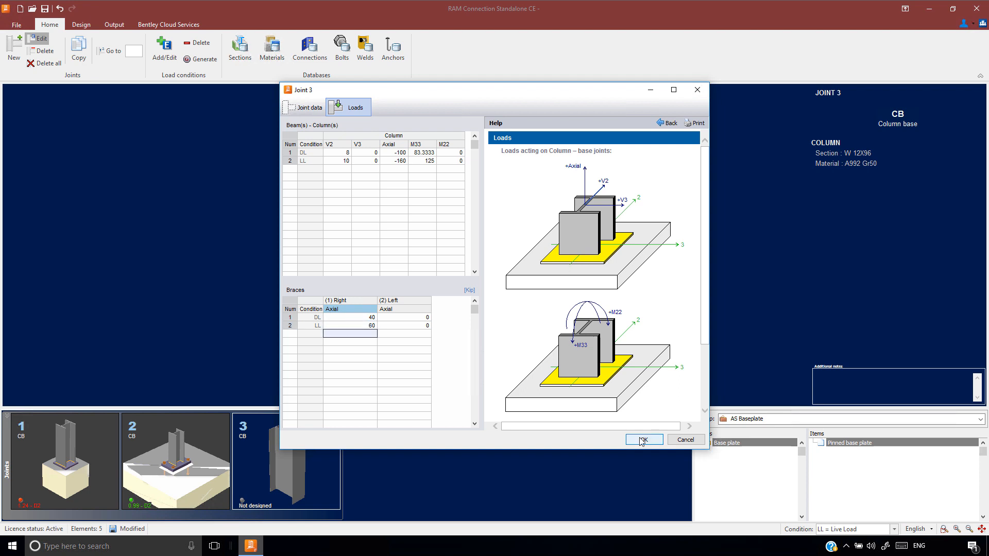
{"action": "left_click", "coordinate": [644, 439]}
Assign a Smart Gusset Base Plate connection to joint 3
{"action": "left_click", "coordinate": [77, 25]}
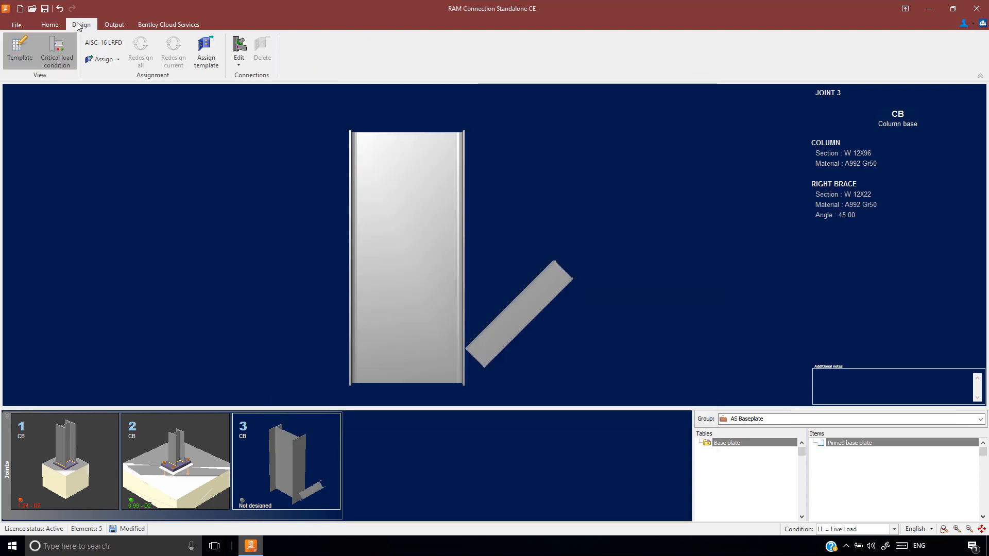
{"action": "left_click", "coordinate": [114, 60]}
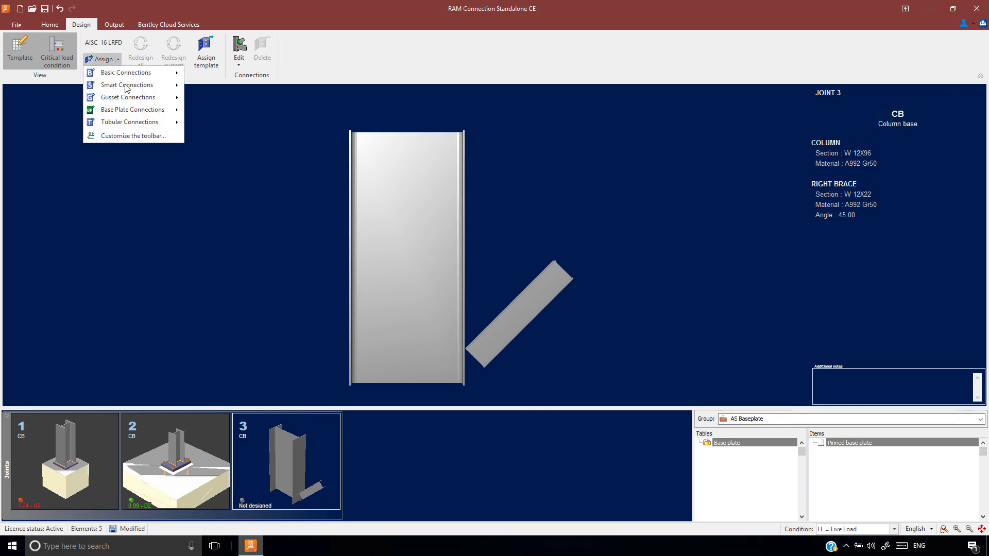
{"action": "mouse_move", "coordinate": [134, 111]}
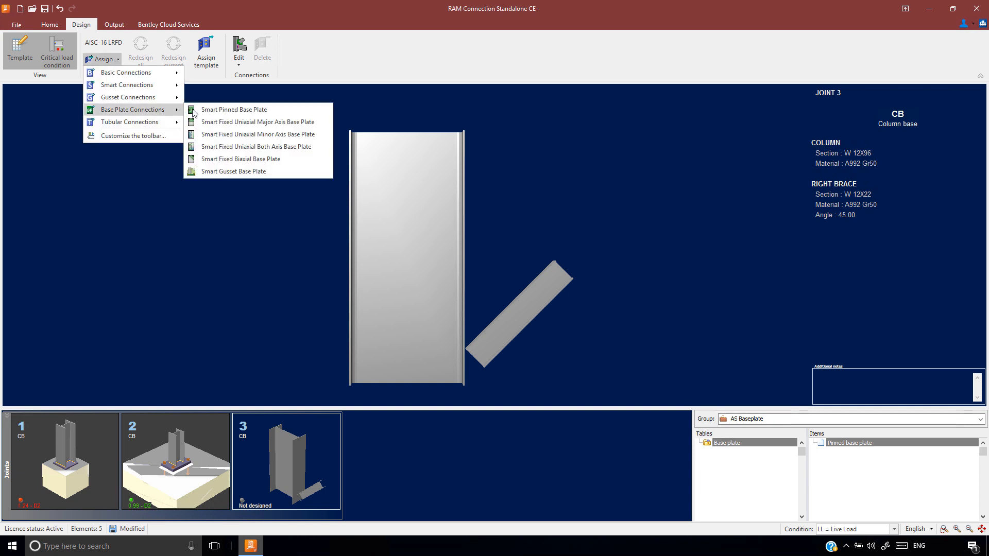
{"action": "left_click", "coordinate": [225, 172]}
{"action": "left_click", "coordinate": [584, 346]}
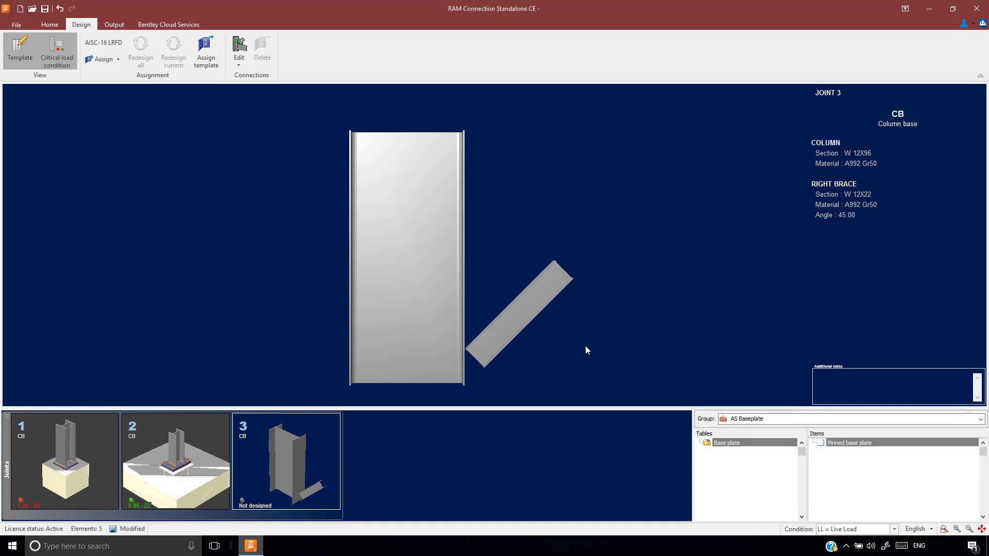
Open joint 3's gusset base plate connection in the connection editor
{"action": "left_click_drag", "start_coordinate": [500, 301], "coordinate": [459, 302]}
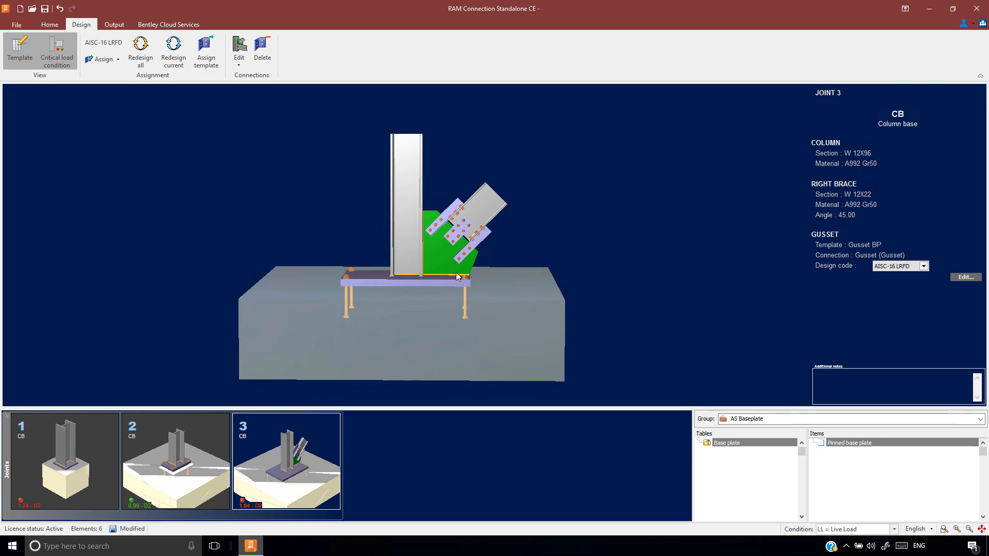
{"action": "double_click", "coordinate": [419, 279]}
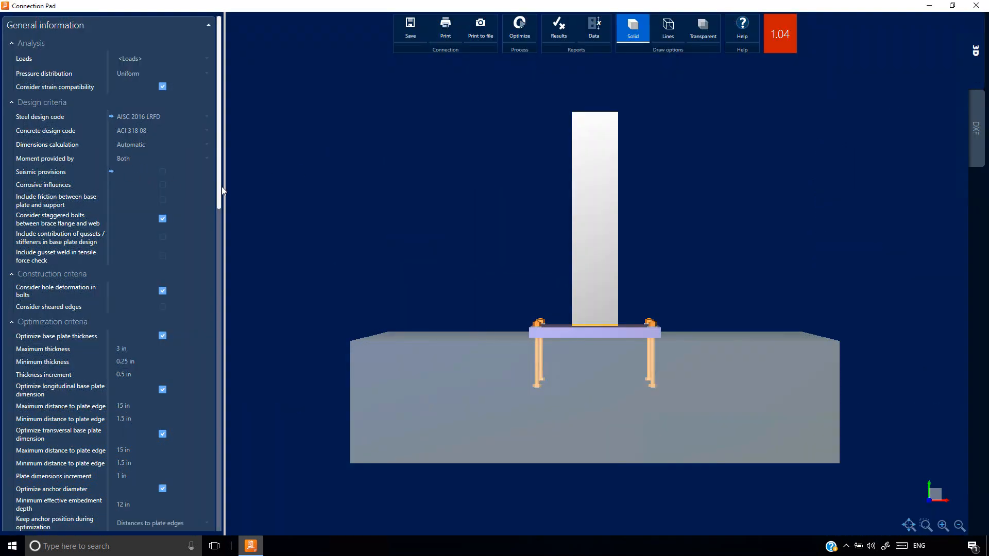
{"action": "left_click_drag", "start_coordinate": [221, 187], "coordinate": [204, 173]}
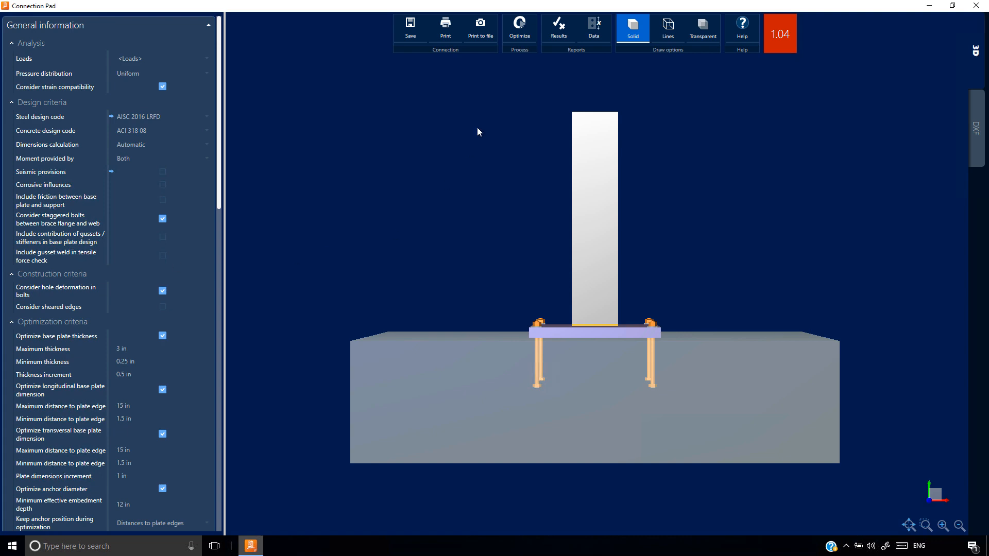
Read the help topic on including the contribution of gussets/stiffeners in base plate design and request the design results
{"action": "left_click", "coordinate": [741, 28]}
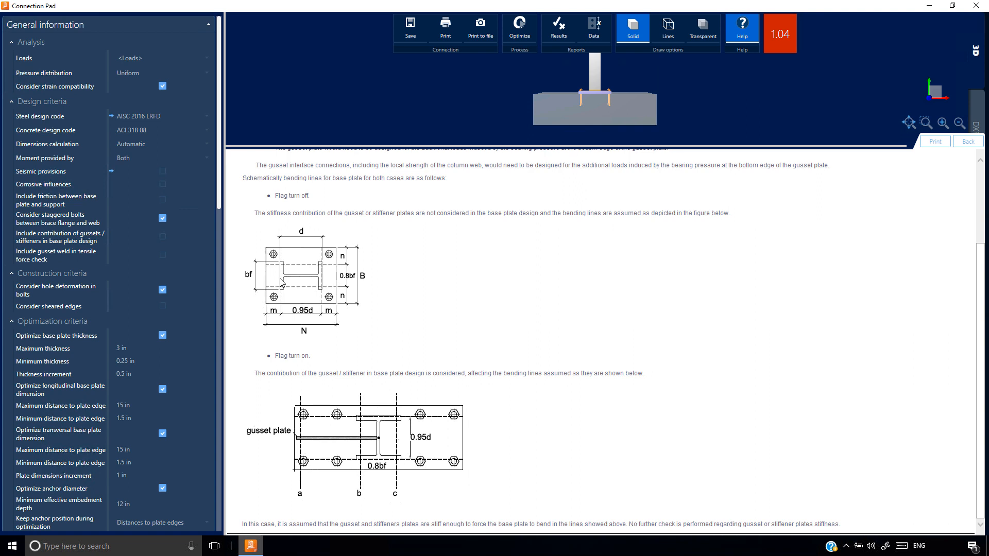
{"action": "left_click", "coordinate": [559, 28]}
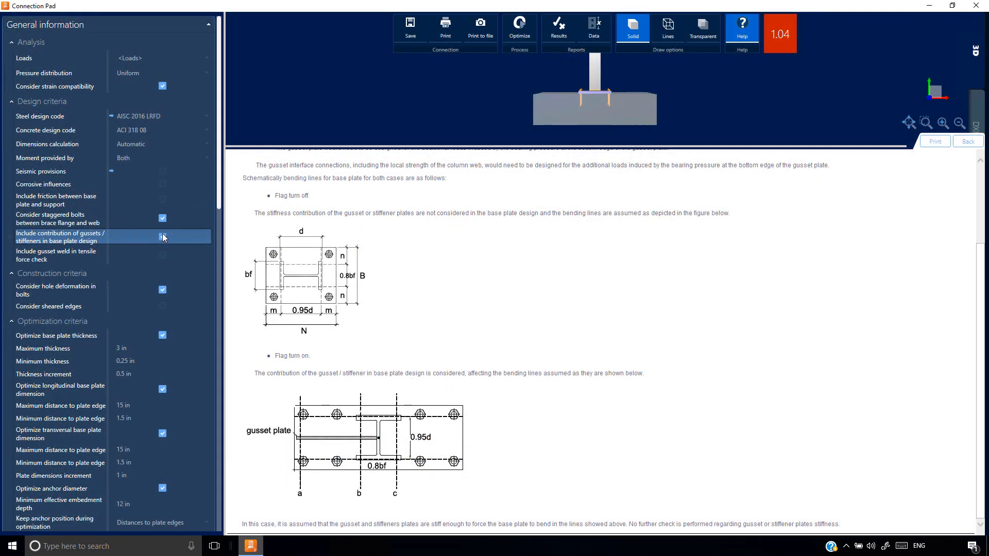
Check the base plate flexural yielding in the results report with gusset/stiffener contribution included, and close the report and help
{"action": "left_click", "coordinate": [561, 32]}
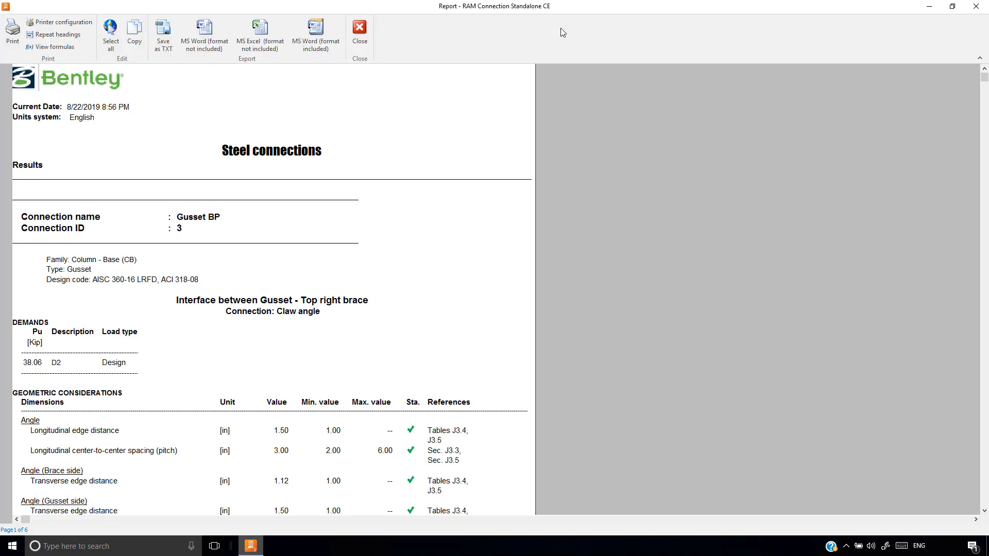
{"action": "left_click_drag", "start_coordinate": [983, 77], "coordinate": [964, 328]}
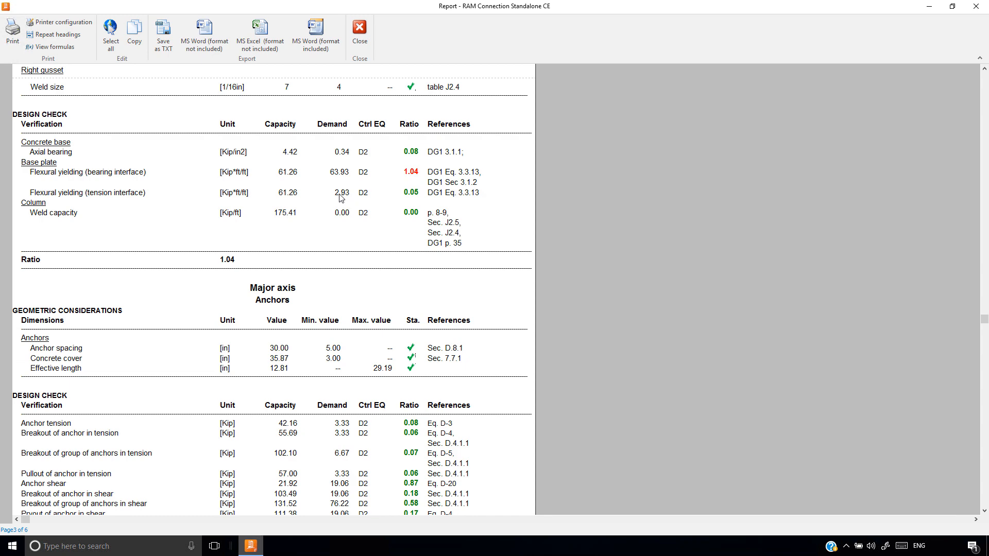
{"action": "left_click", "coordinate": [360, 32]}
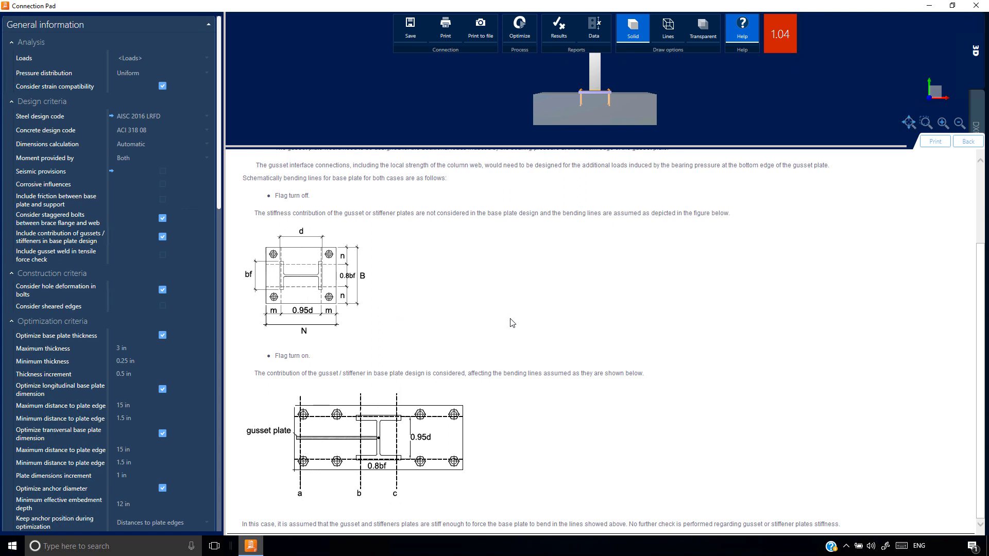
{"action": "left_click_drag", "start_coordinate": [541, 147], "coordinate": [547, 428]}
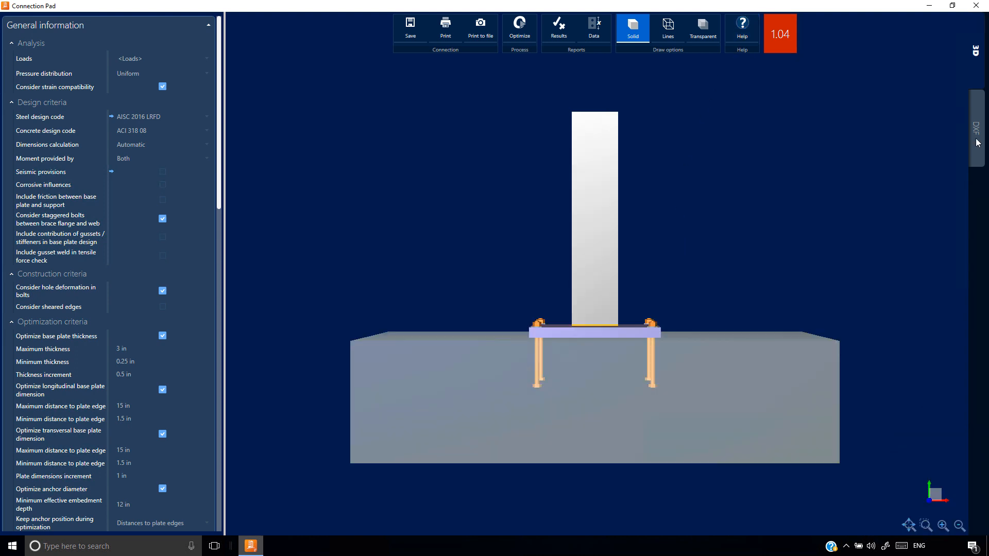
Display the base plate detail in the DXF drawing and enlarge its text
{"action": "left_click", "coordinate": [976, 128]}
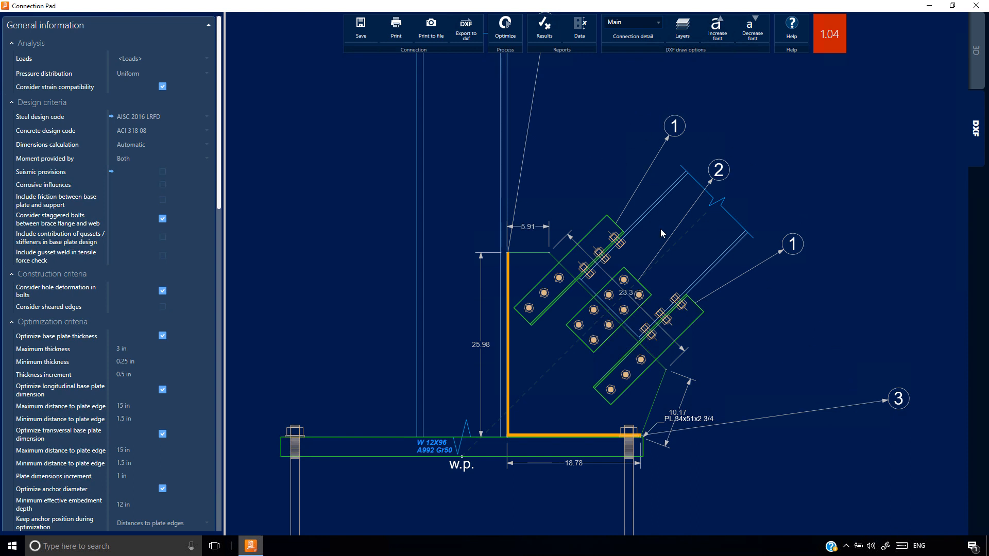
{"action": "left_click", "coordinate": [657, 24]}
{"action": "left_click_drag", "start_coordinate": [694, 48], "coordinate": [690, 104]}
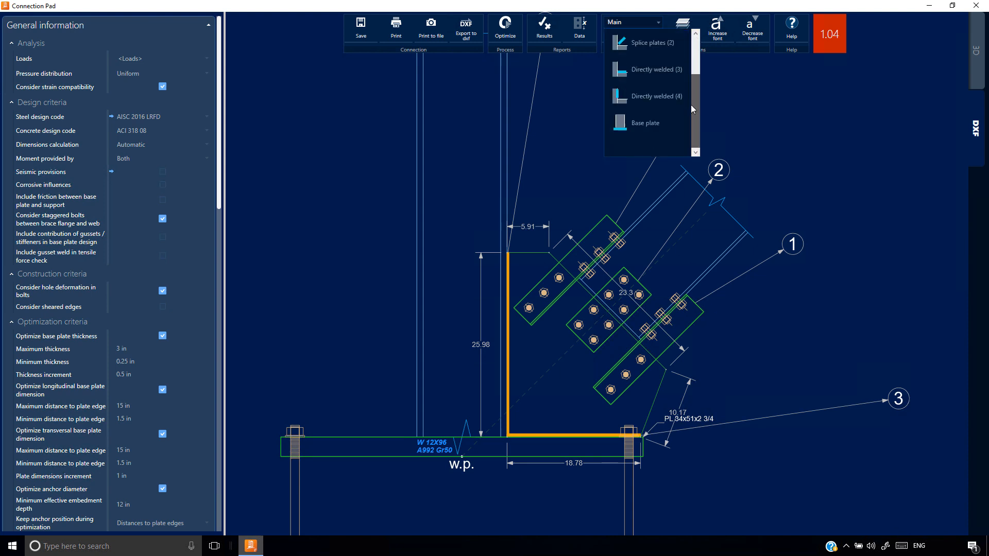
{"action": "left_click", "coordinate": [644, 121]}
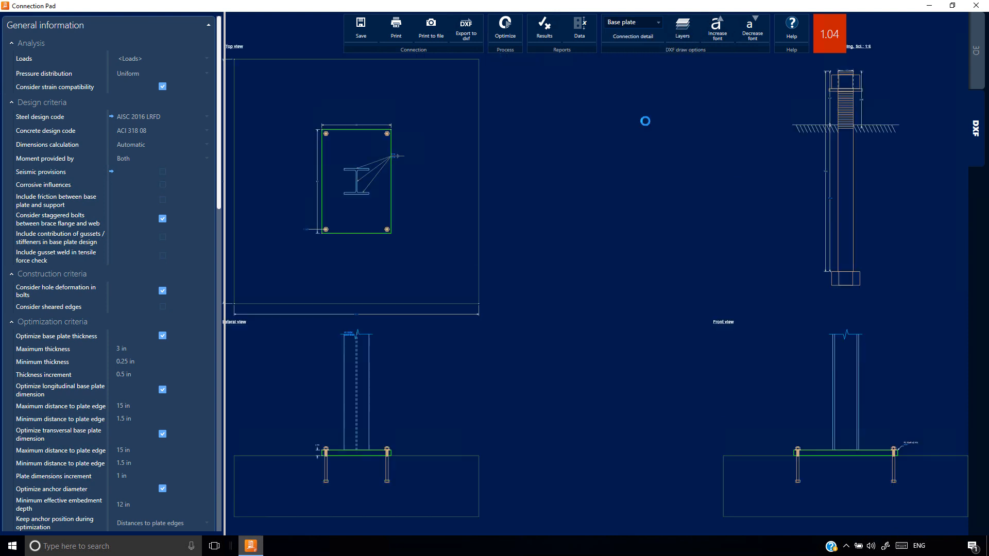
{"action": "left_click", "coordinate": [717, 32]}
{"action": "left_click", "coordinate": [717, 32]}
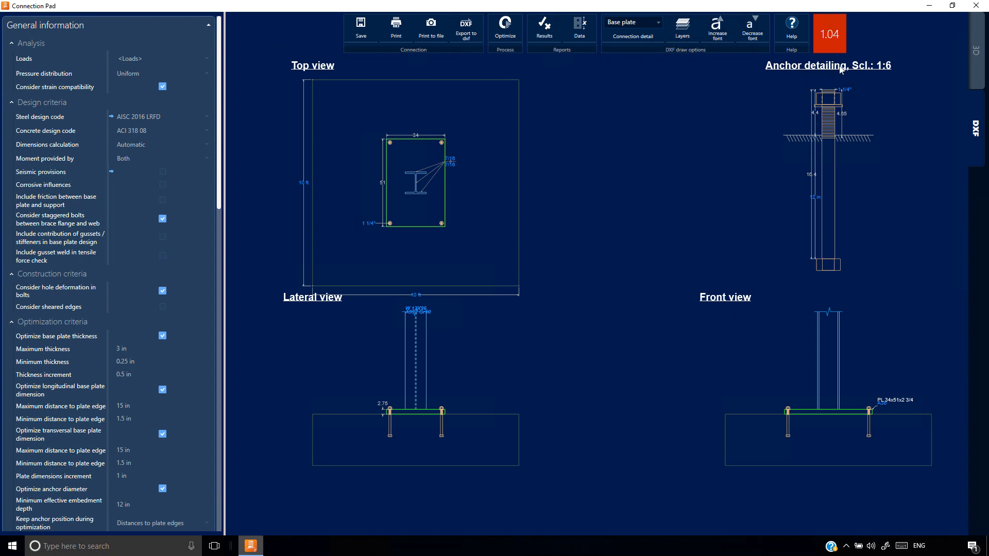
Save and close joint 3's gusset base plate connection and open the BasePlateExamplesAll file
{"action": "left_click", "coordinate": [361, 29]}
{"action": "left_click", "coordinate": [977, 6]}
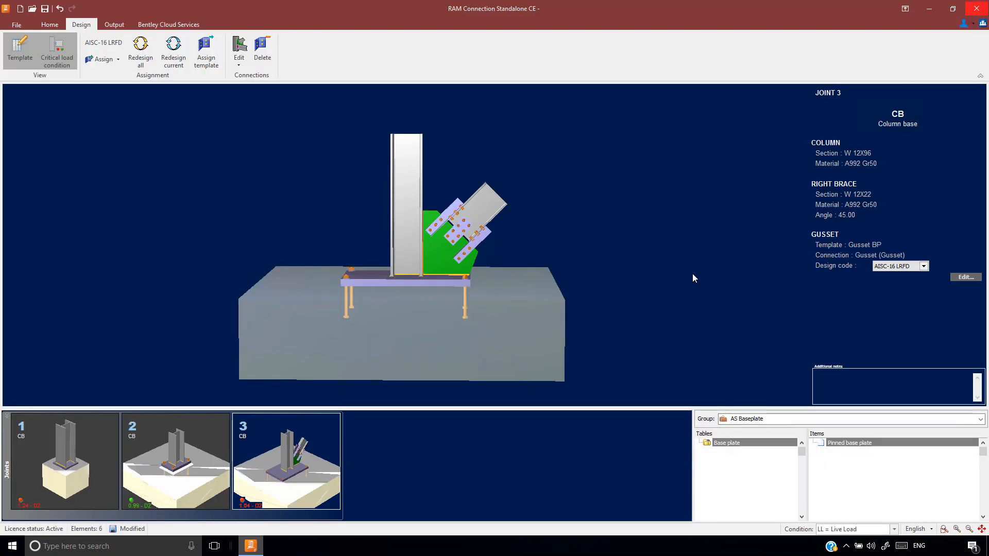
{"action": "left_click", "coordinate": [15, 26]}
{"action": "left_click", "coordinate": [330, 248]}
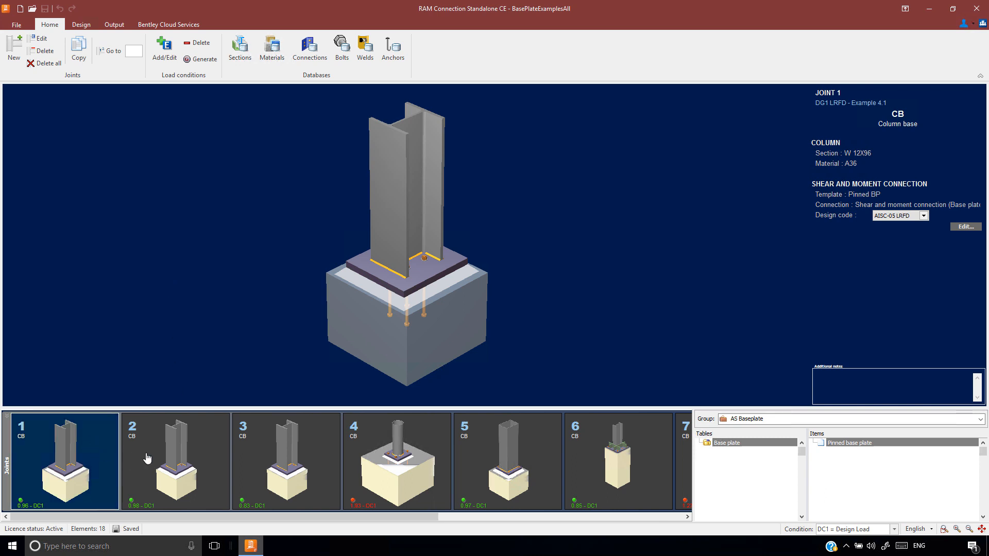
Examine the models and data of the example column base joints from joint 2 through joint 9
{"action": "left_click", "coordinate": [174, 467]}
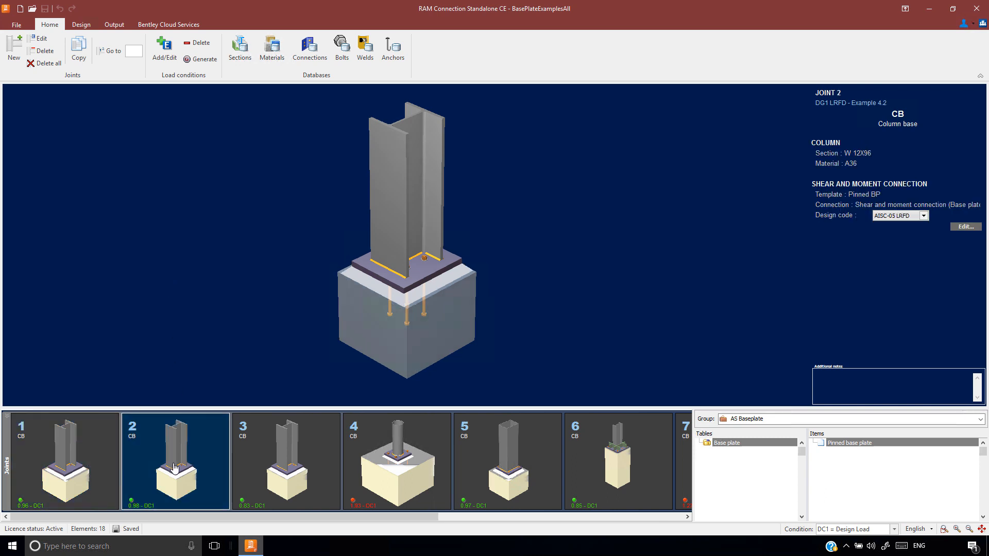
{"action": "left_click", "coordinate": [276, 473]}
{"action": "left_click", "coordinate": [394, 465]}
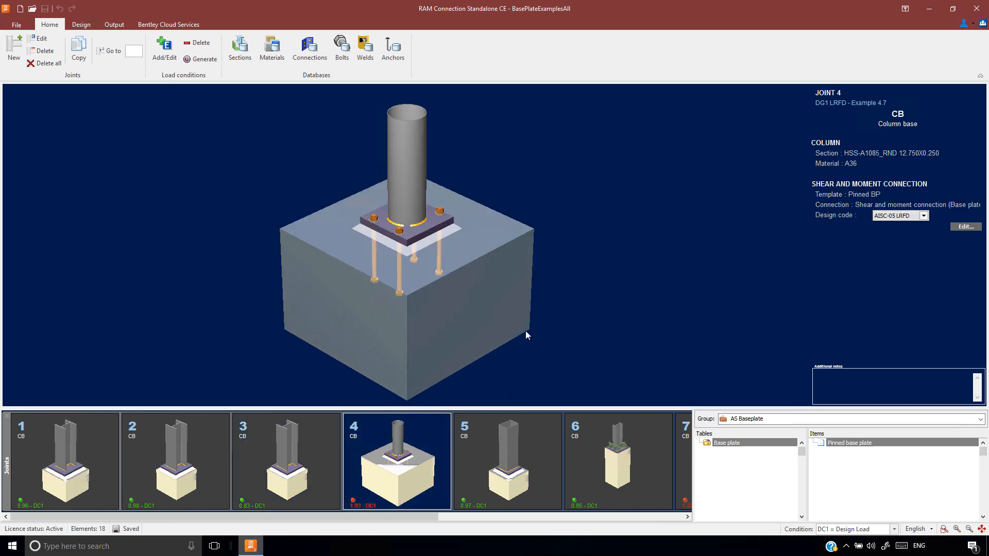
{"action": "left_click", "coordinate": [503, 459]}
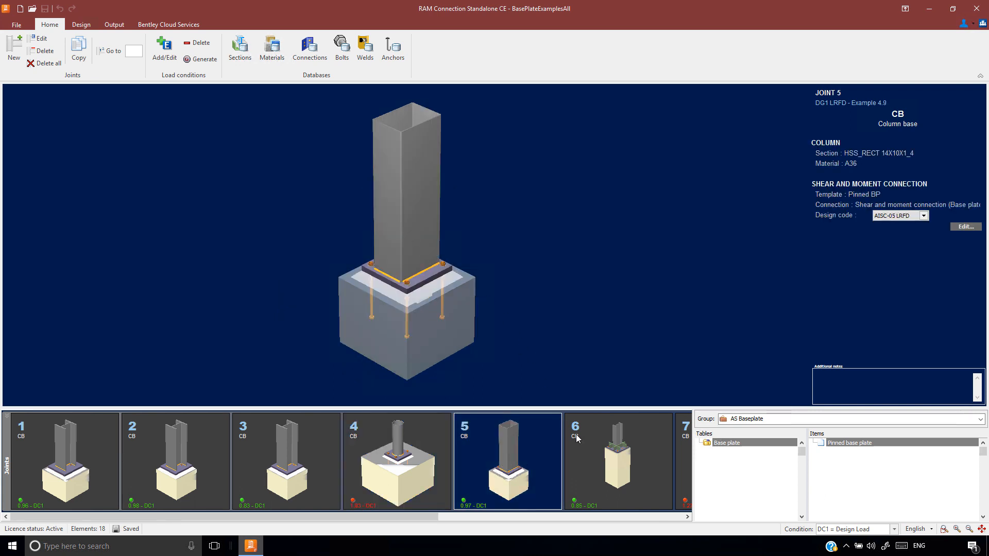
{"action": "left_click", "coordinate": [618, 460]}
{"action": "left_click_drag", "start_coordinate": [431, 518], "coordinate": [668, 520]}
{"action": "left_click", "coordinate": [499, 502]}
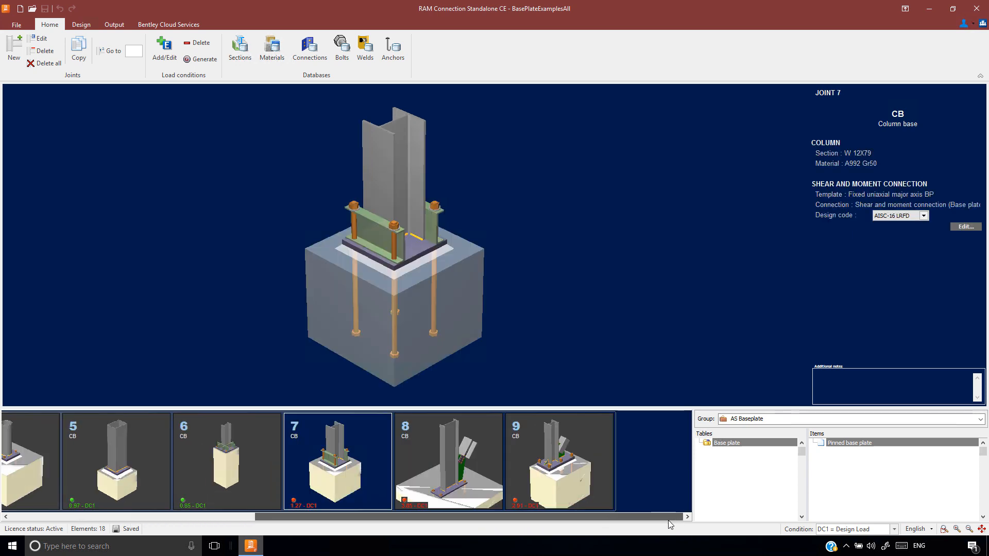
{"action": "left_click", "coordinate": [590, 459]}
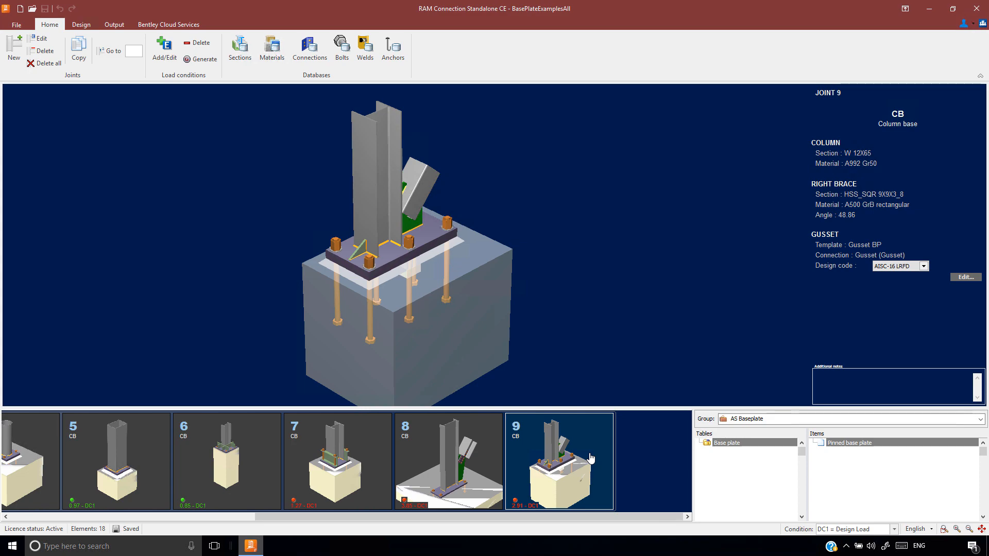